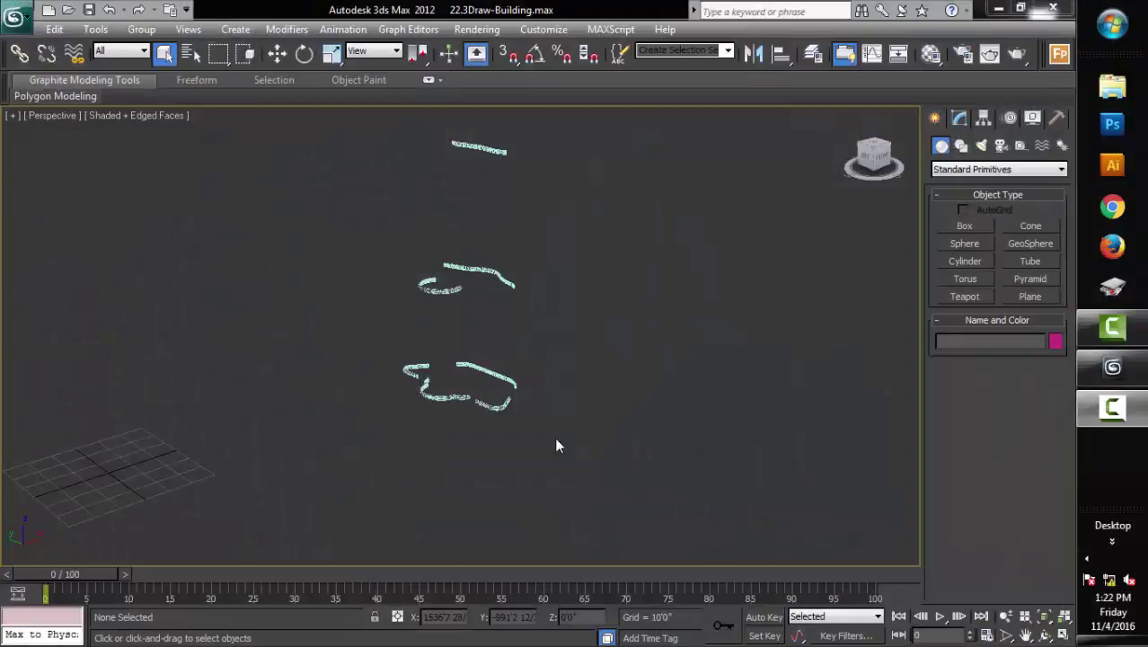
Bring up the Perspective viewport's quad menu over the three stacked floor outlines
right_click(556, 401)
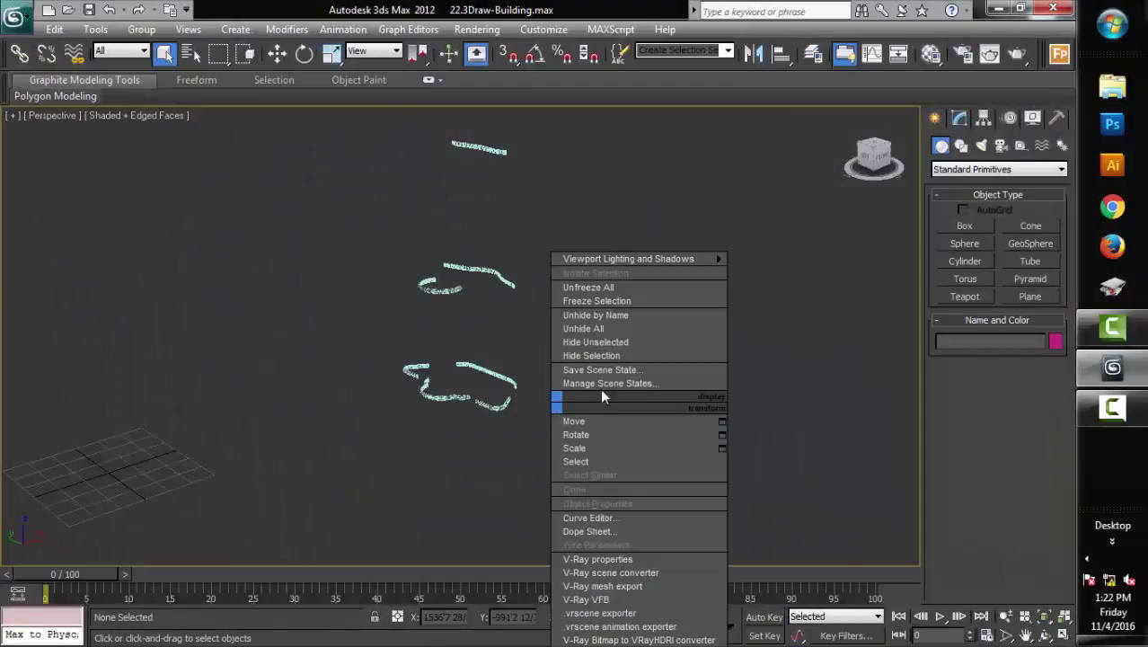
Unhide all objects, then hide the imported car-outline CAD group
left_click(599, 329)
middle_click_drag(705, 419, 691, 430)
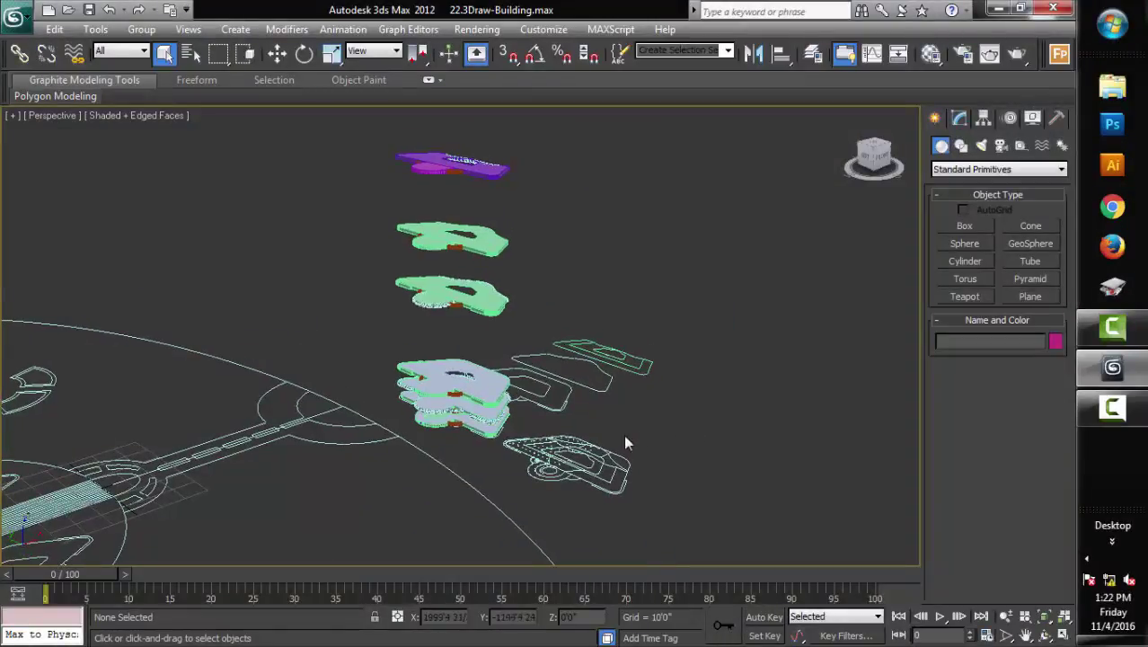
left_click(606, 462)
right_click(600, 386)
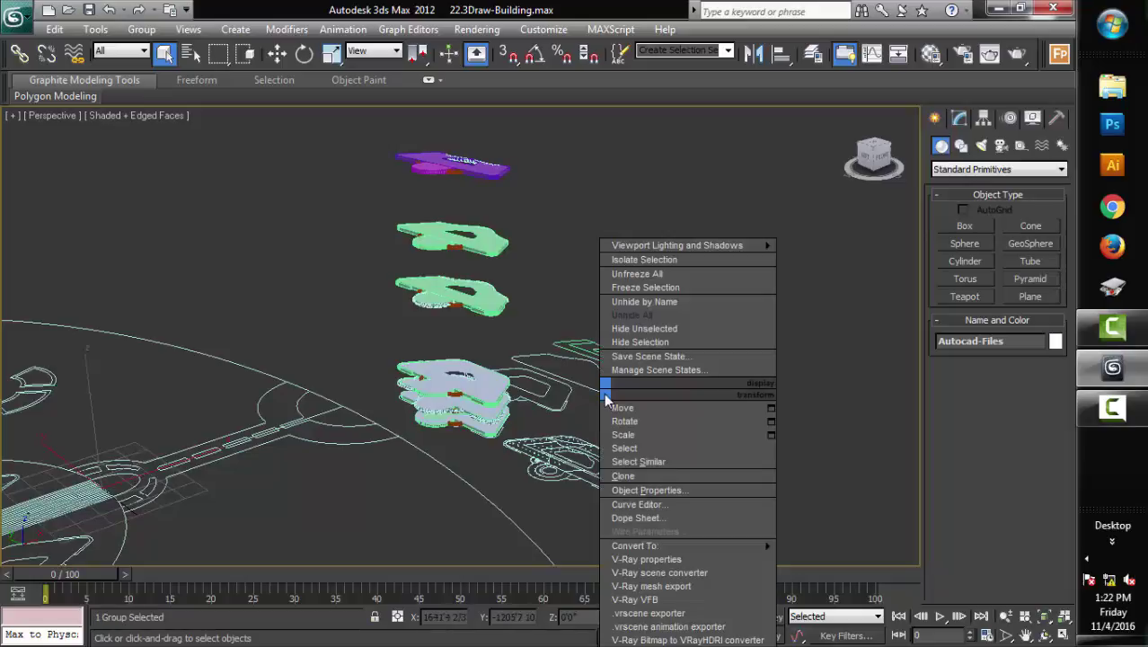
left_click(655, 341)
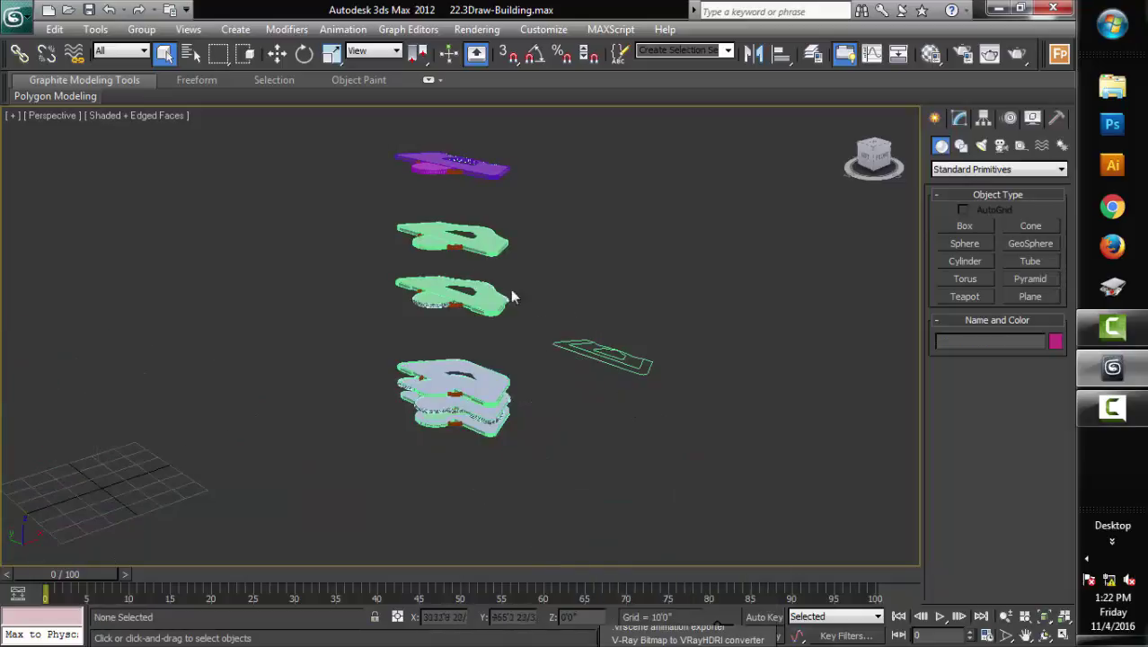
Hide the upper floor slabs and the thin spline, then switch to four viewports
left_click_drag(328, 128, 554, 325)
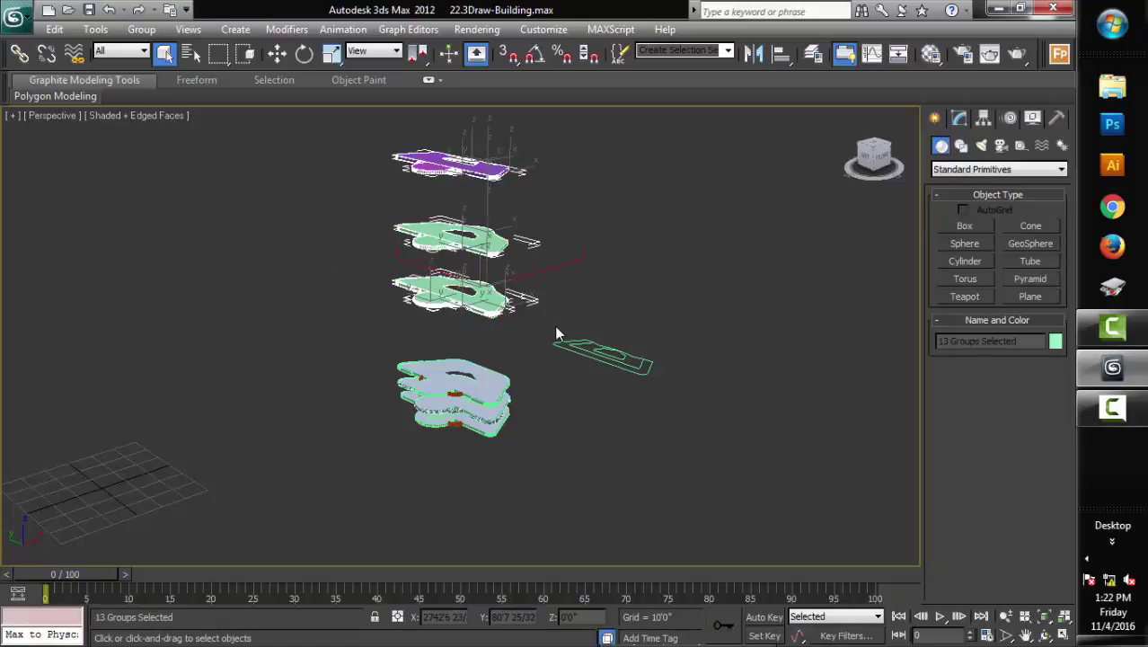
right_click(554, 326)
left_click(583, 277)
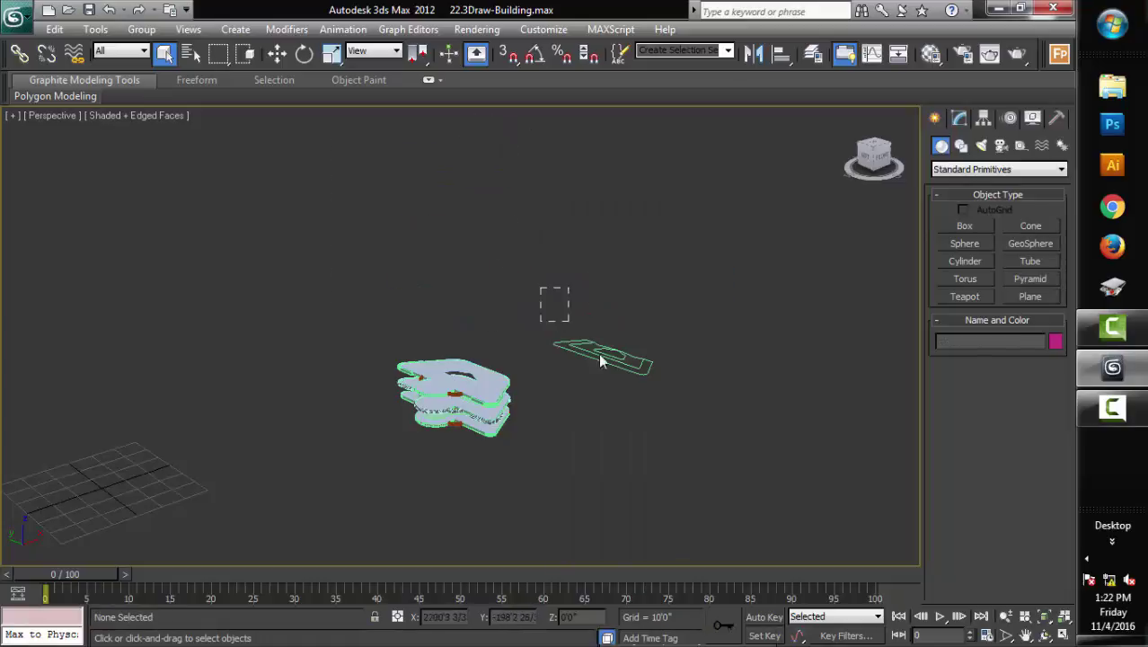
left_click_drag(601, 359, 674, 407)
right_click(670, 395)
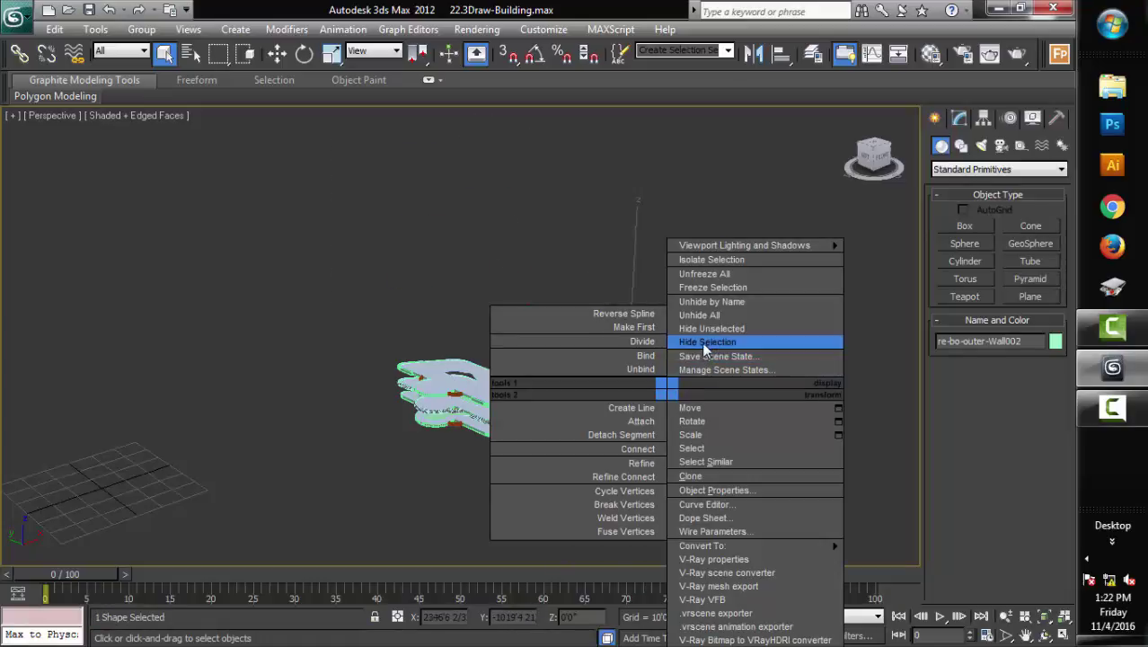
left_click(705, 342)
mouse_move(656, 428)
middle_mouse_down("alt")
mouse_move(629, 434)
mouse_move(614, 420)
middle_mouse_up("alt")
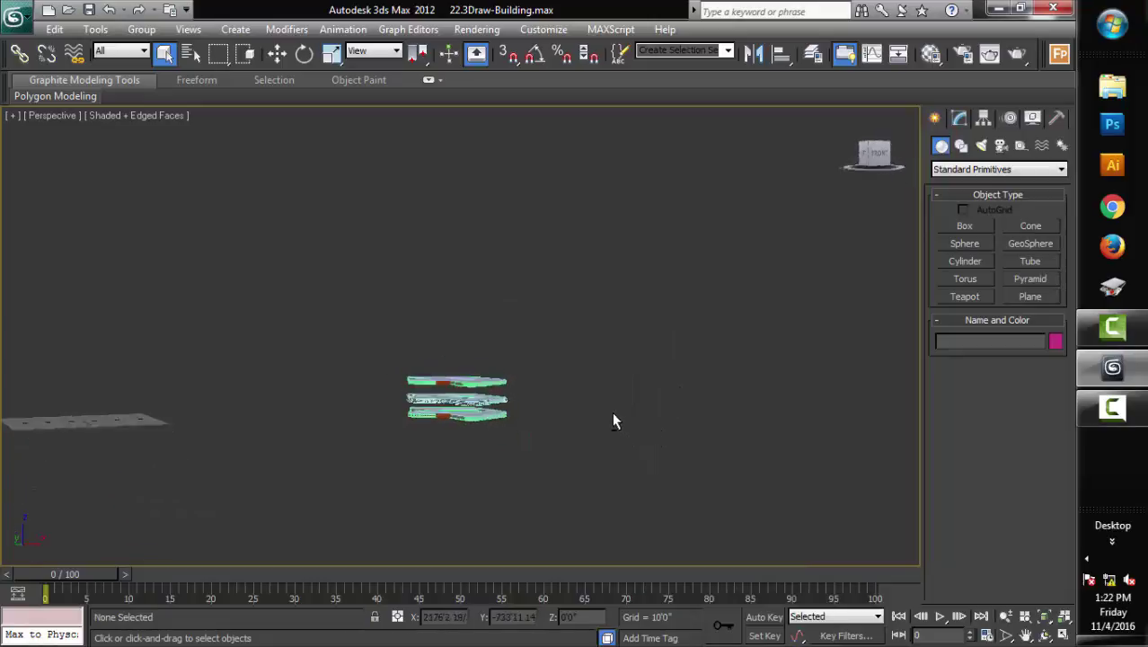
key("alt+w")
Zoom all views to fit the building and maximize the Back viewport
left_click(617, 255)
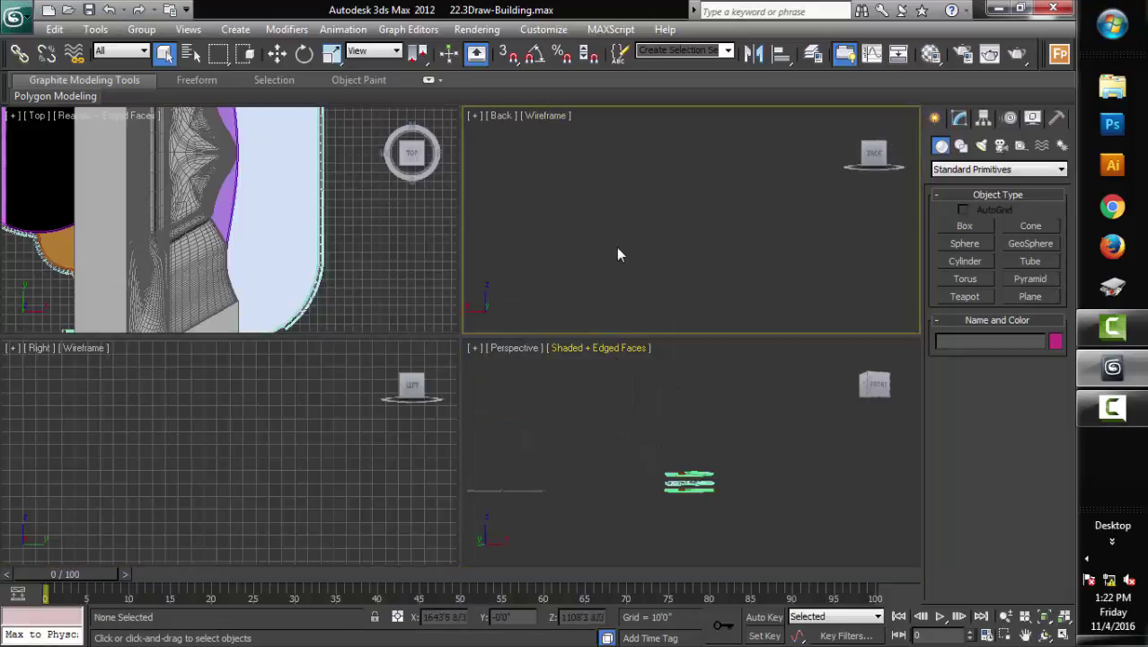
left_click_drag(612, 437, 749, 540)
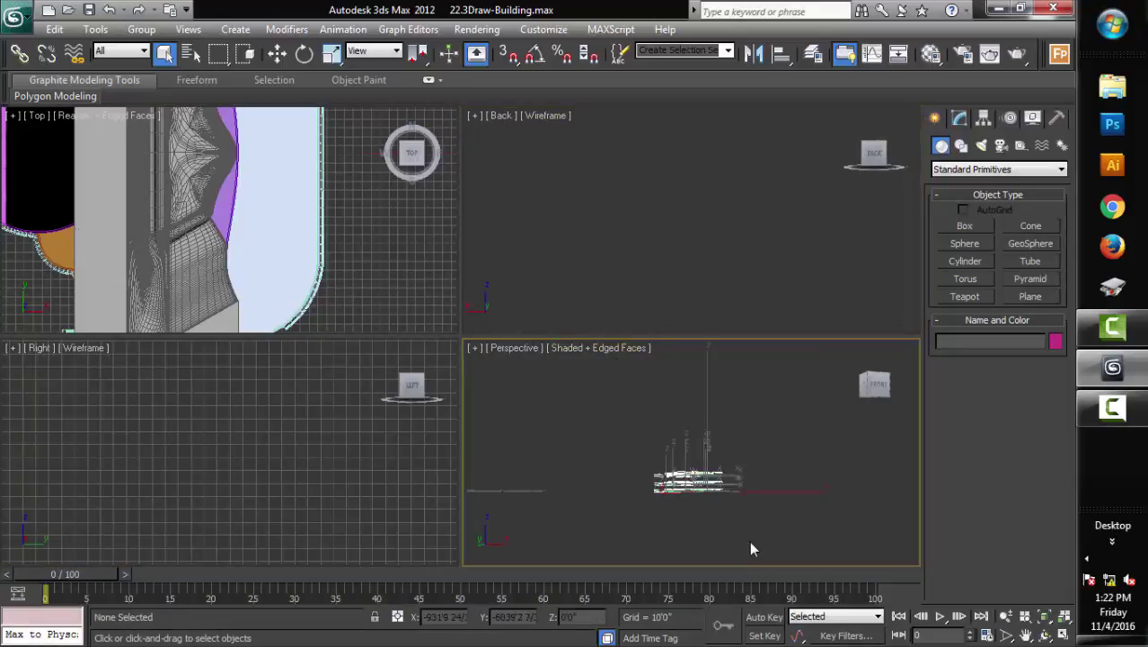
left_click(1063, 619)
left_click(739, 317)
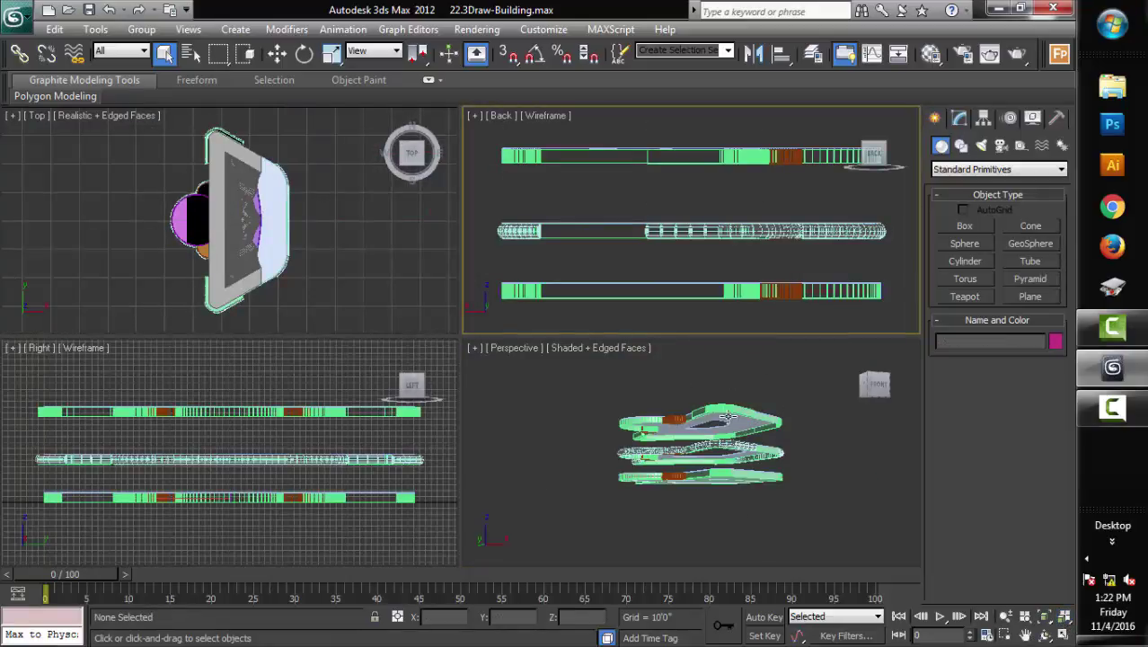
key("alt+w")
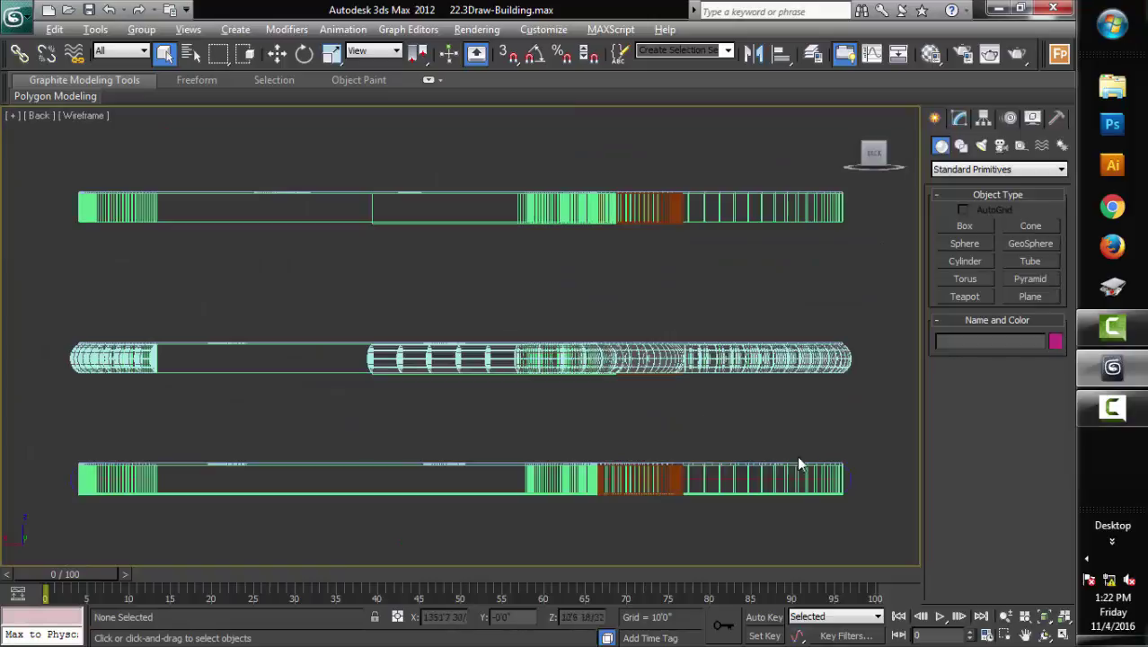
Hide the bottom and top slab levels, leaving the middle slab, and select Glass-C-001
left_click_drag(875, 416, 65, 524)
right_click(348, 395)
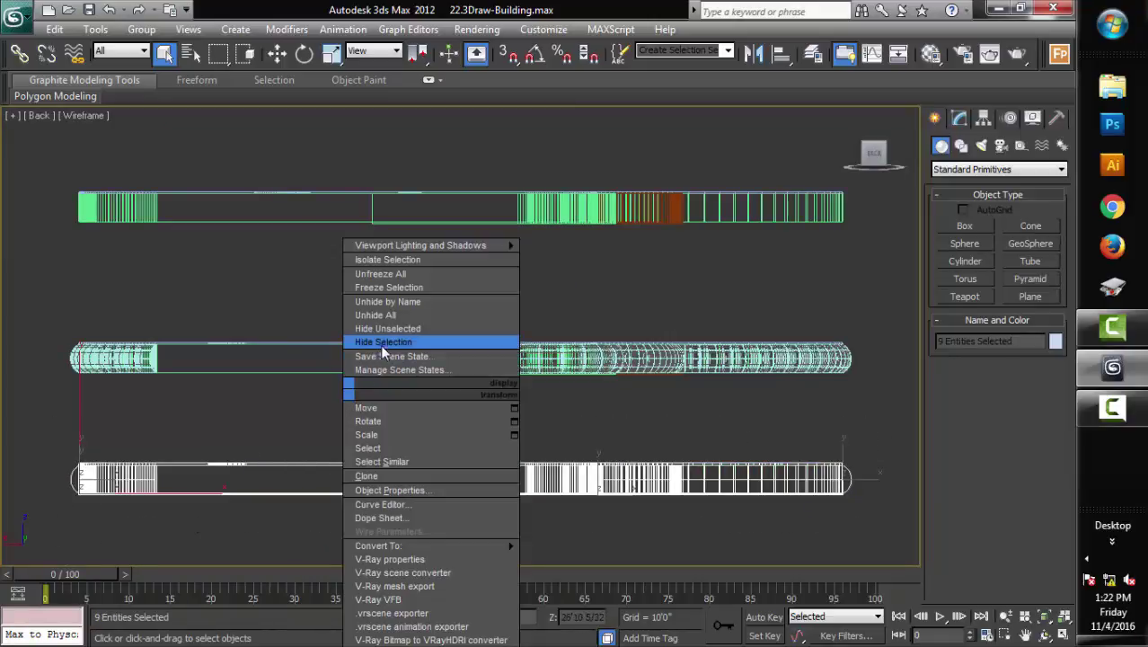
left_click(380, 342)
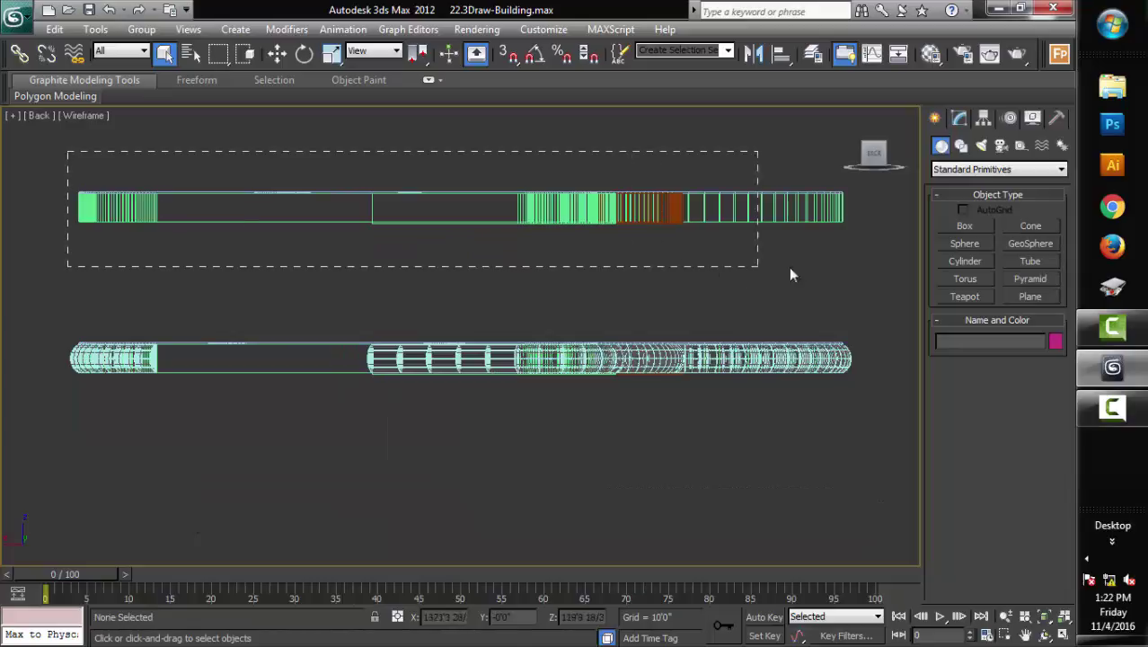
left_click_drag(790, 274, 849, 270)
right_click(848, 270)
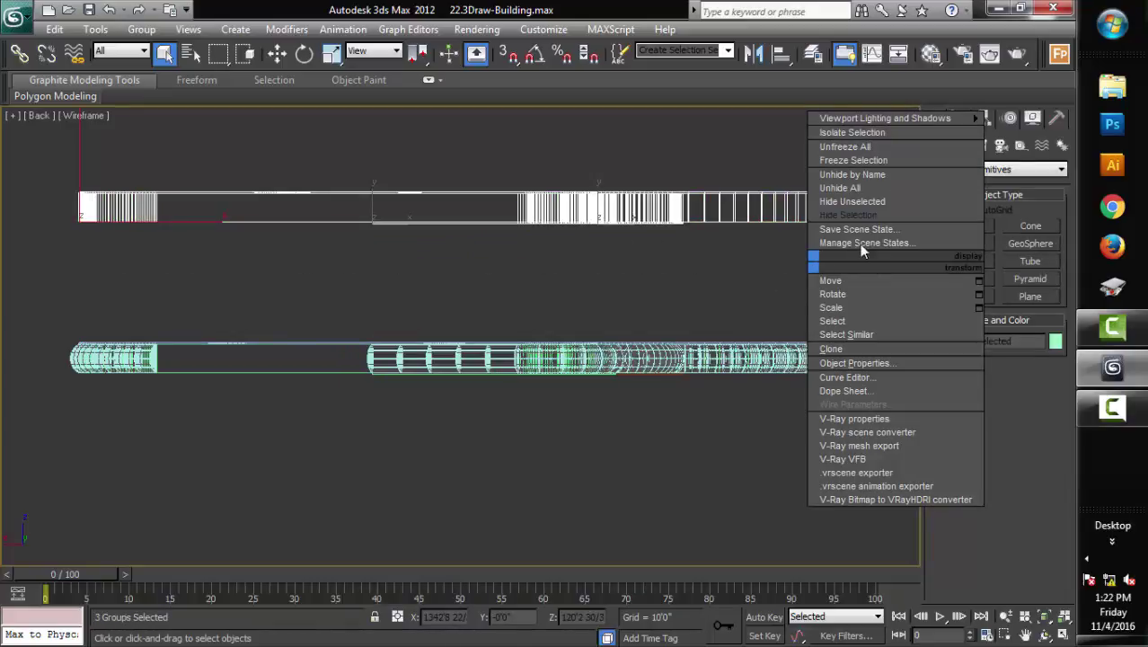
left_click(849, 213)
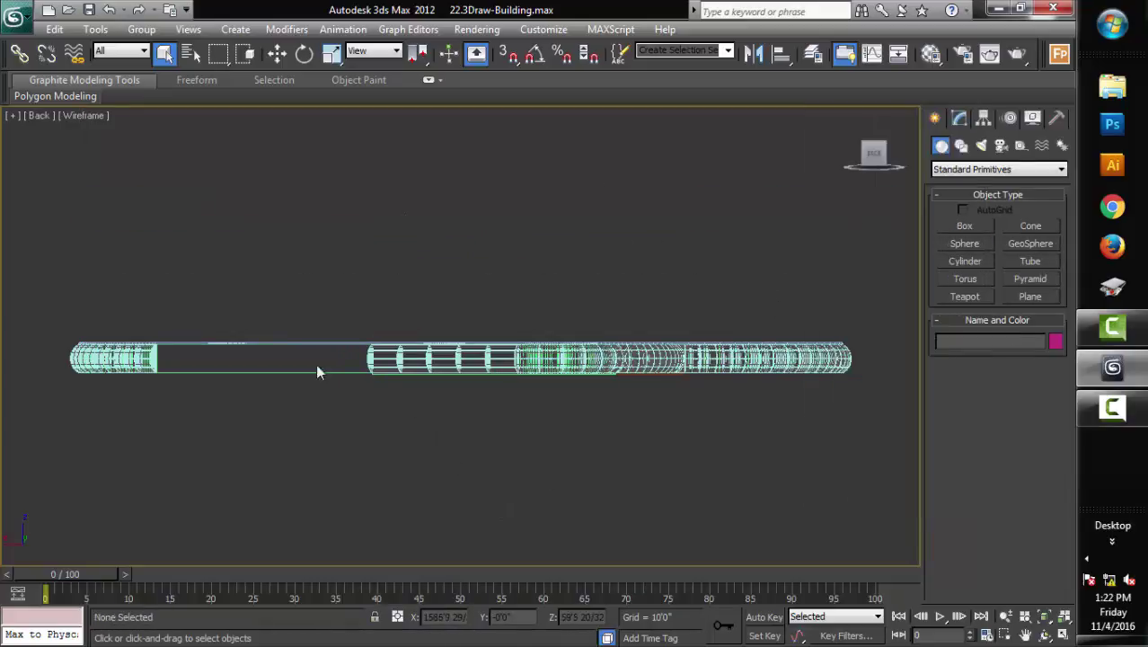
left_click(132, 358)
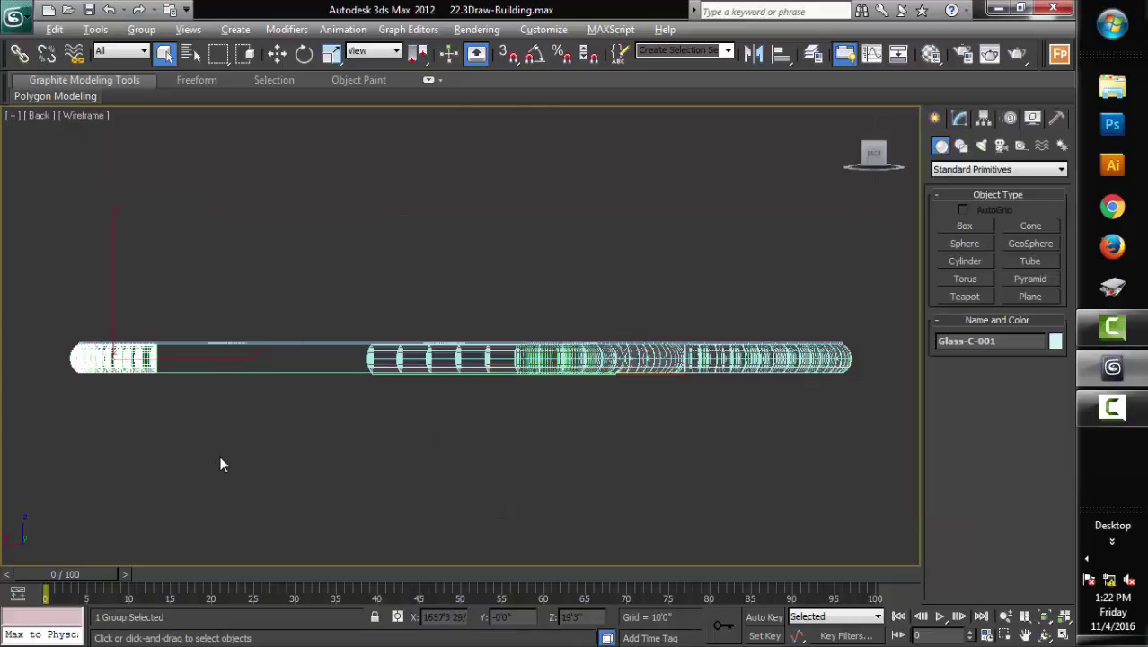
key("alt+w")
Inspect the middle slab in perspective, then maximize the Back view on bo-outer-Wall004's vertical edges
right_click(596, 489)
key("alt+w")
mouse_move(470, 497)
middle_mouse_down("alt")
mouse_move(554, 537)
mouse_move(653, 549)
middle_mouse_up("alt")
scroll(672, 546, "up", 2)
scroll(581, 537, "down", 2)
mouse_move(581, 538)
middle_mouse_down()
mouse_move(447, 458)
mouse_move(585, 479)
mouse_move(553, 469)
mouse_move(513, 506)
middle_mouse_up()
key("alt+w")
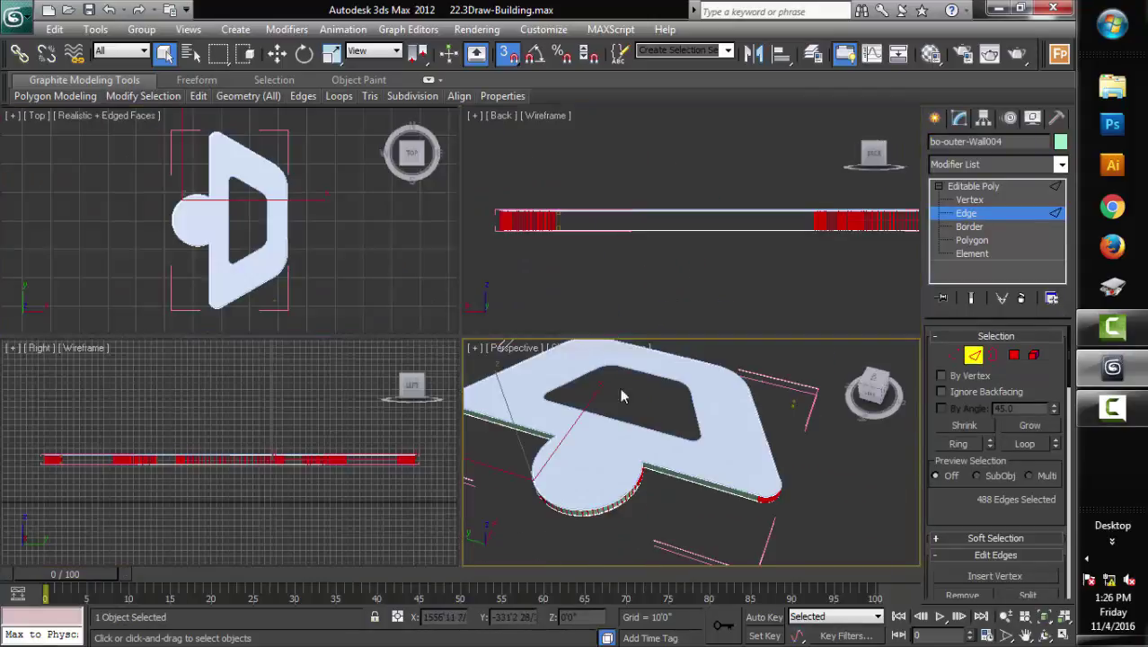
key("alt+w")
mouse_move(652, 351)
middle_mouse_down()
mouse_move(564, 404)
mouse_move(572, 383)
middle_mouse_up()
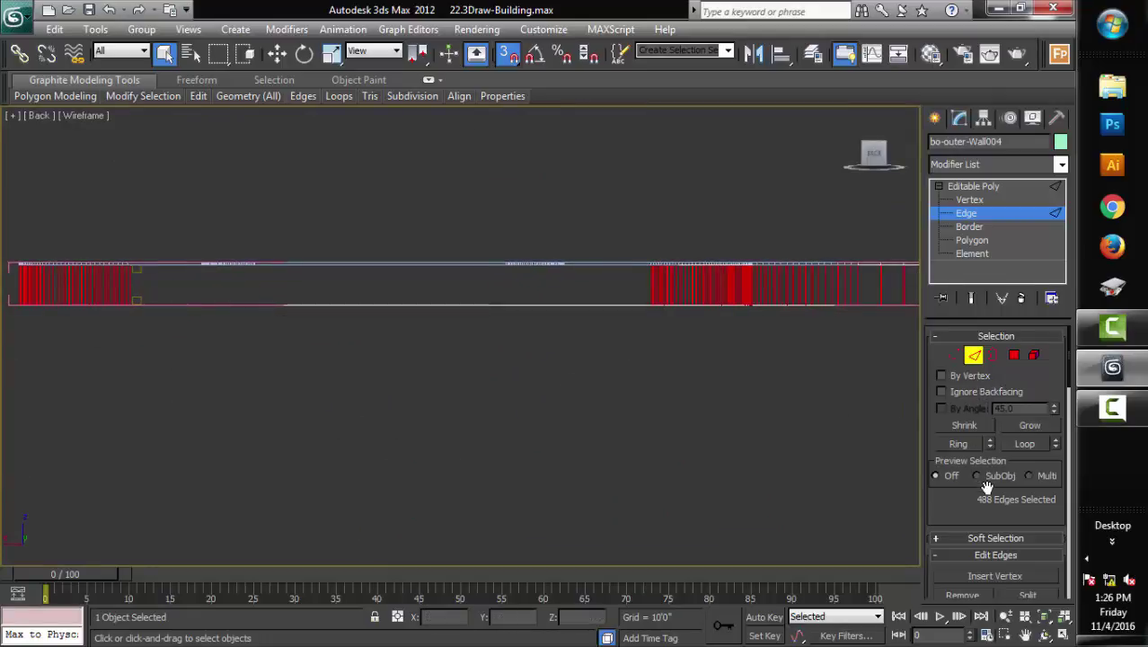
left_click_drag(969, 525, 965, 324)
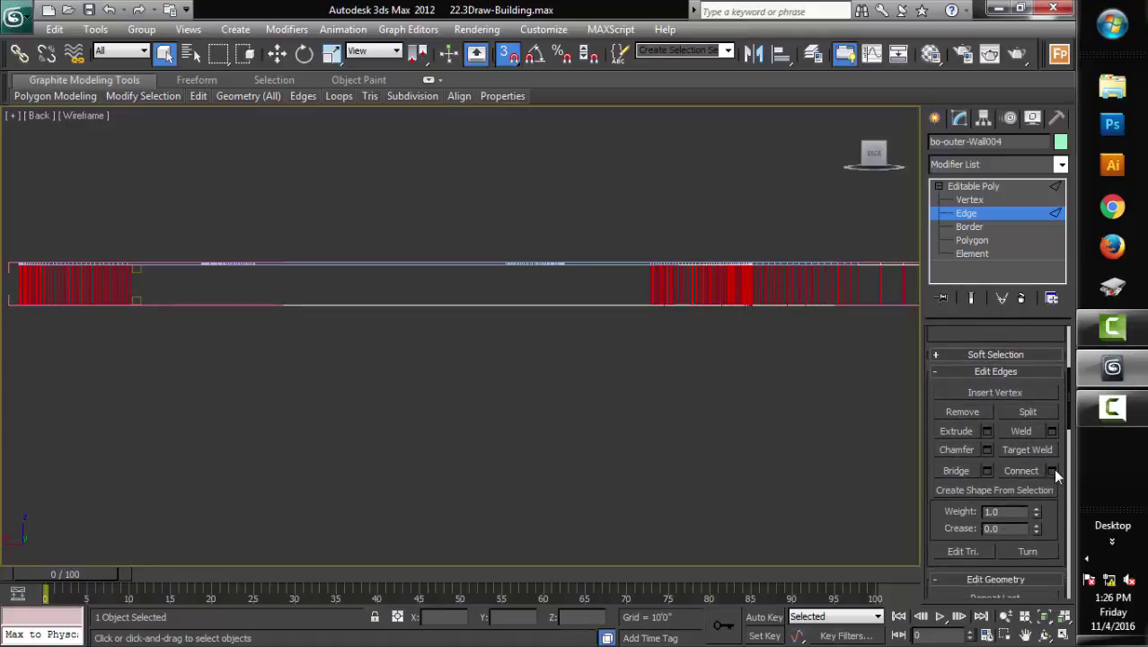
Connect bo-outer-Wall004's vertical edges with 2 segments and a pinch of 46
left_click(1053, 471)
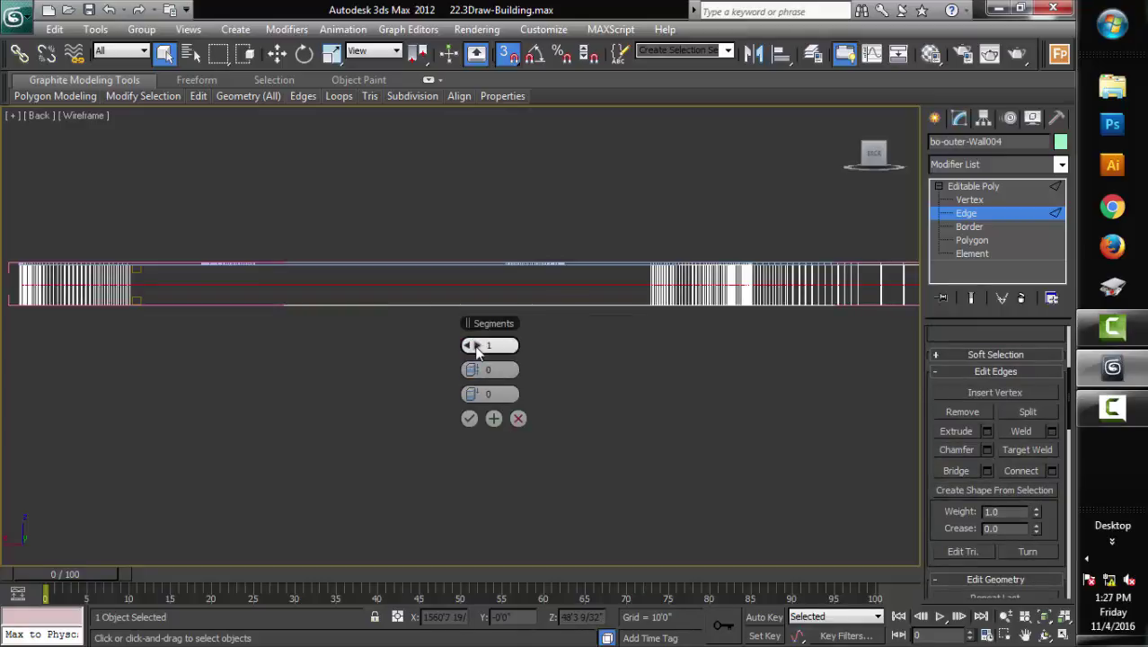
left_click(519, 417)
mouse_move(307, 435)
middle_mouse_down()
mouse_move(694, 491)
mouse_move(530, 446)
middle_mouse_up()
scroll(457, 419, "up", 3)
scroll(457, 419, "up", 3)
scroll(529, 446, "up", 3)
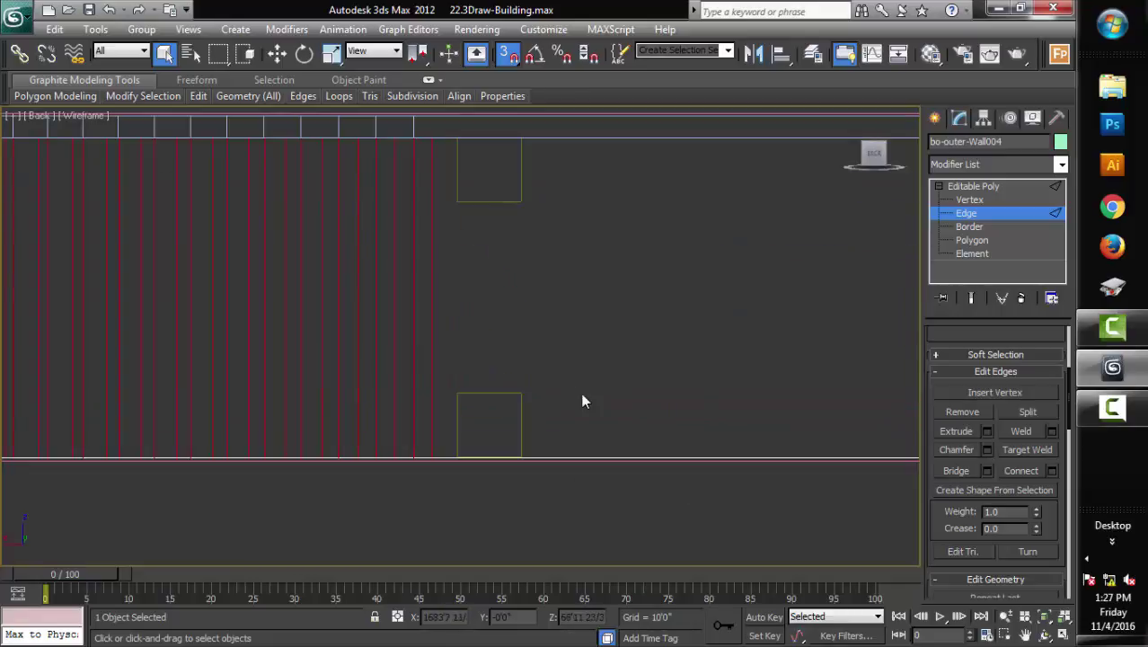
left_click(1051, 471)
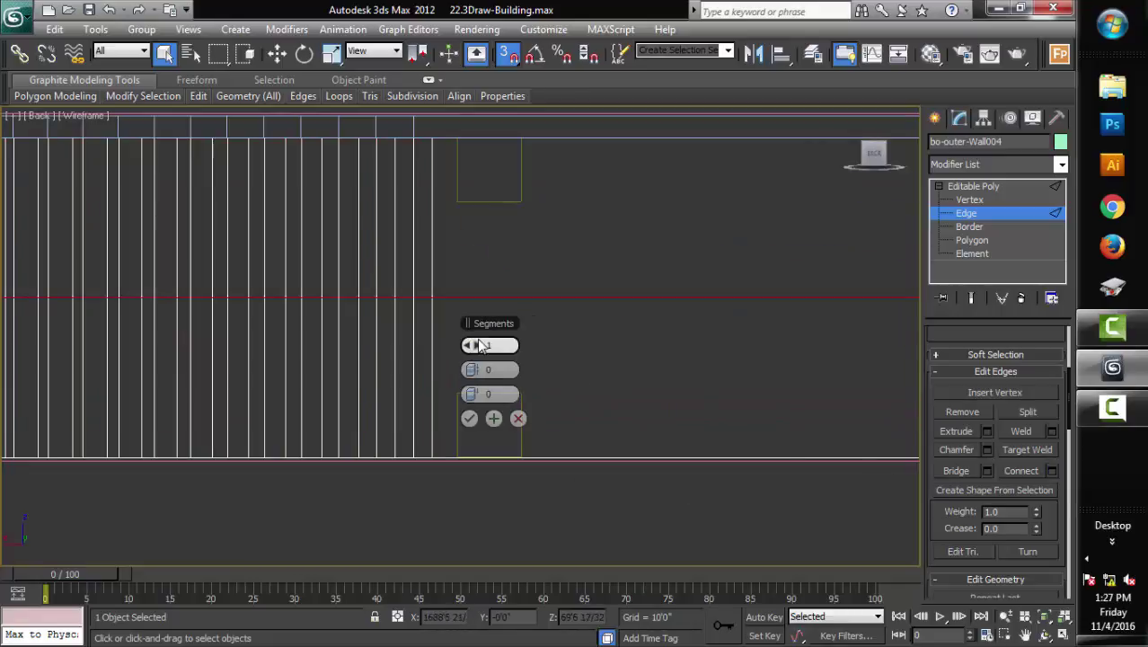
left_click_drag(472, 345, 477, 345)
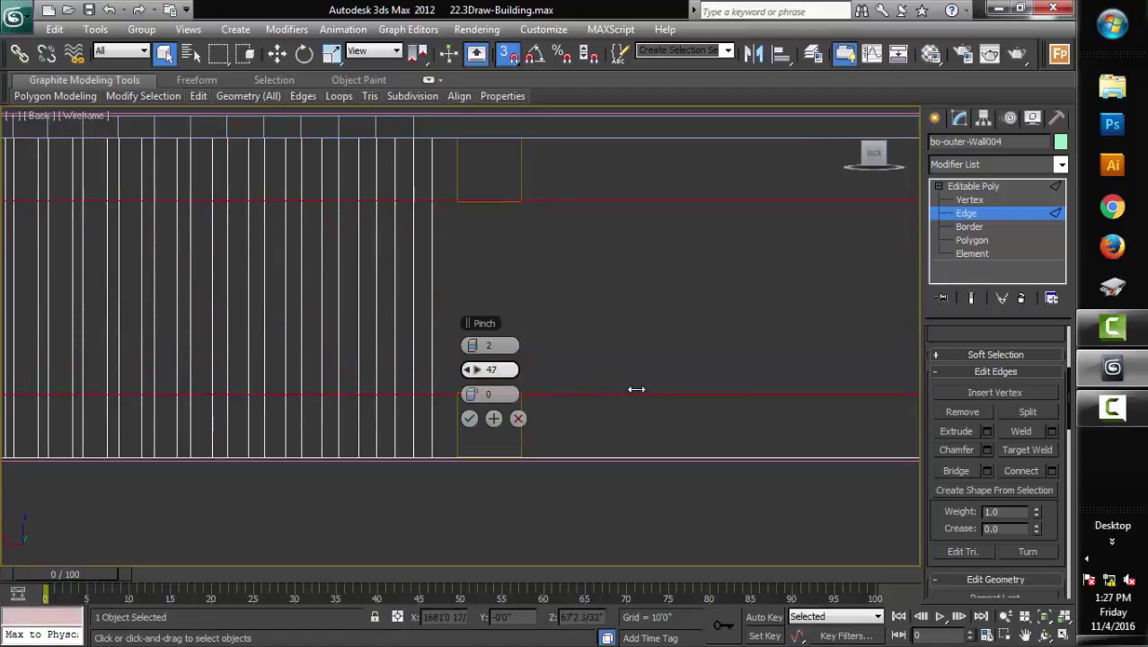
left_click(468, 418)
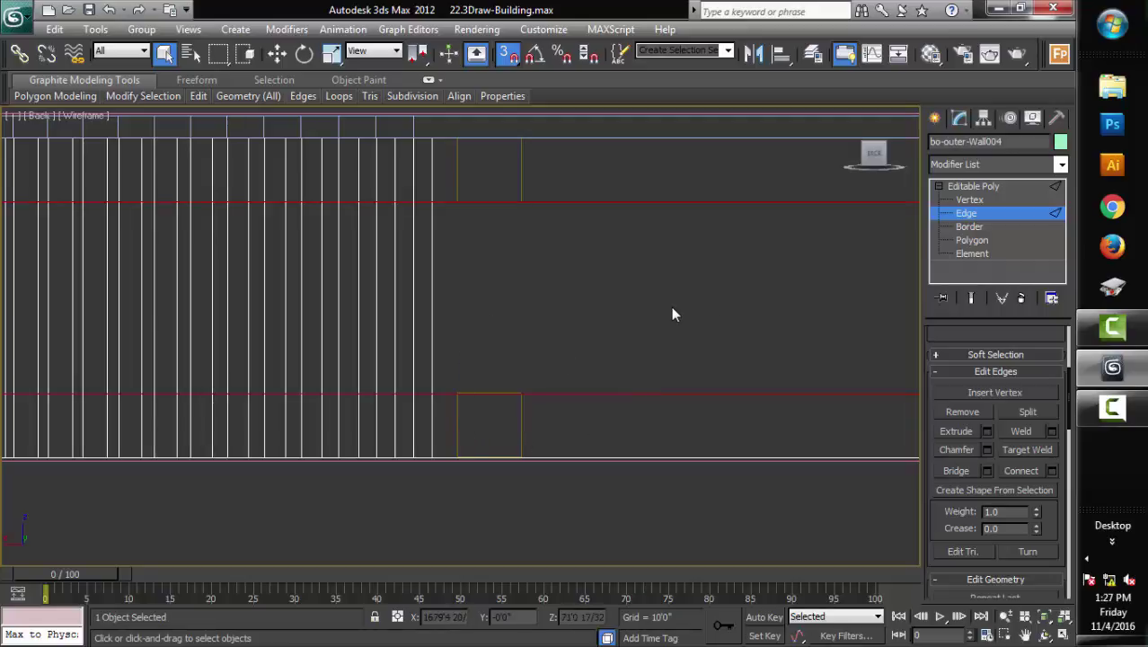
scroll(660, 307, "down", 4)
scroll(651, 314, "down", 2)
scroll(646, 328, "down", 2)
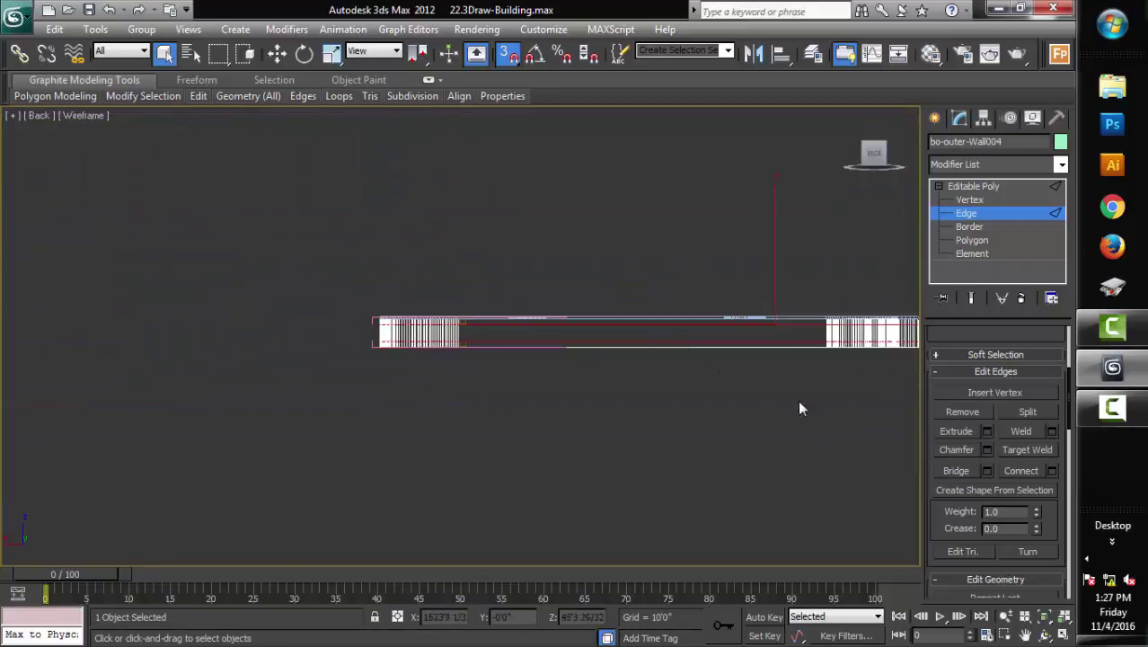
Zoom in on bo-outer-Wall004 in Perspective and enter Polygon sub-object level
key("p")
mouse_move(469, 379)
middle_mouse_down()
mouse_move(333, 363)
mouse_move(313, 350)
middle_mouse_up()
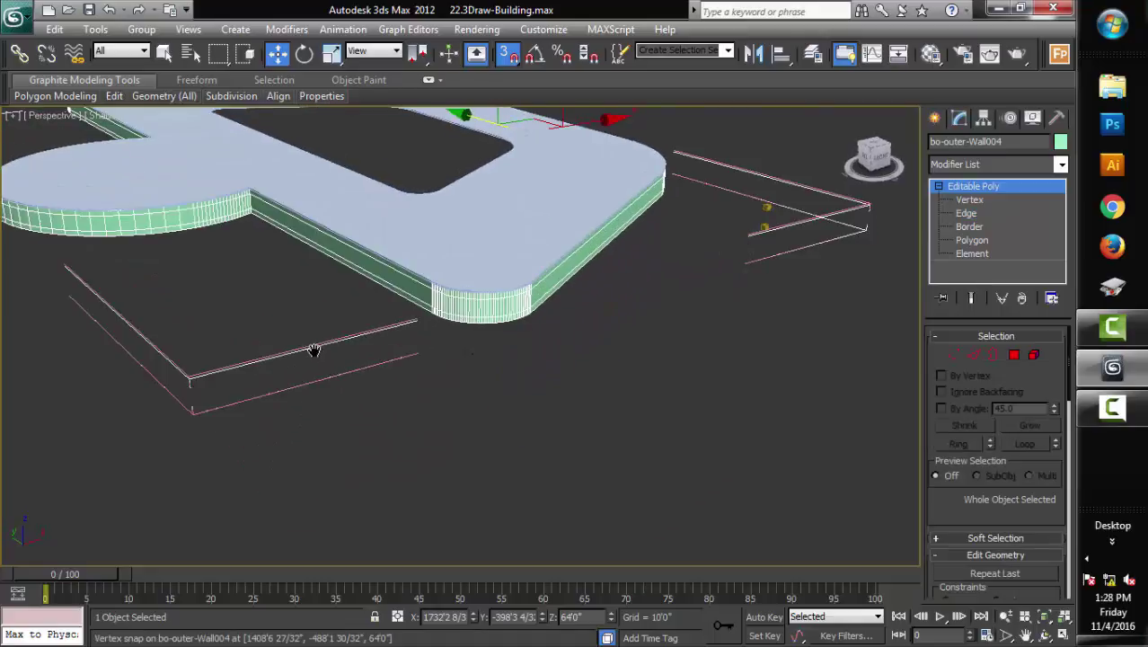
scroll(658, 455, "down", 4)
scroll(537, 394, "up", 5)
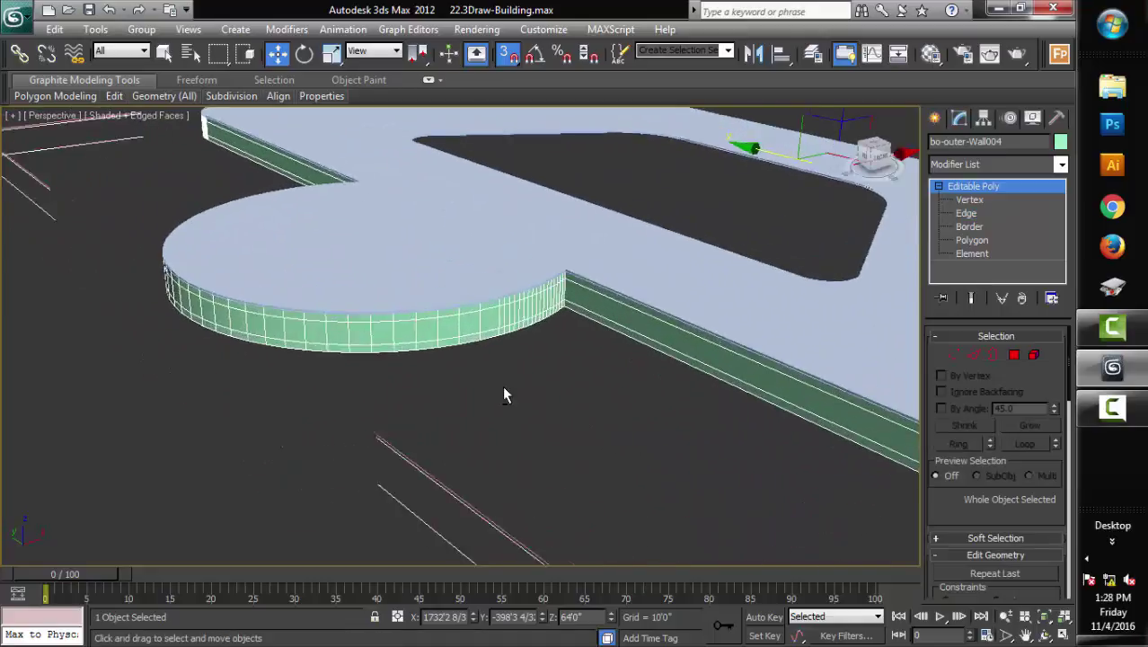
scroll(539, 400, "up", 2)
scroll(624, 409, "up", 2)
scroll(619, 414, "up", 2)
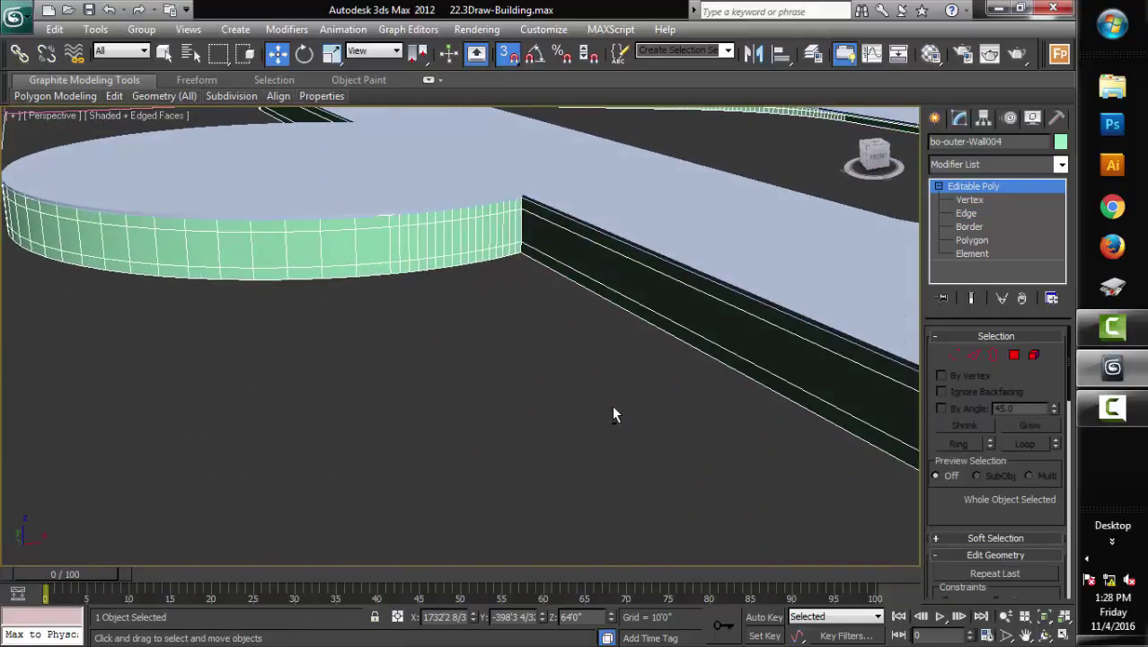
left_click(1014, 355)
scroll(488, 414, "down", 1)
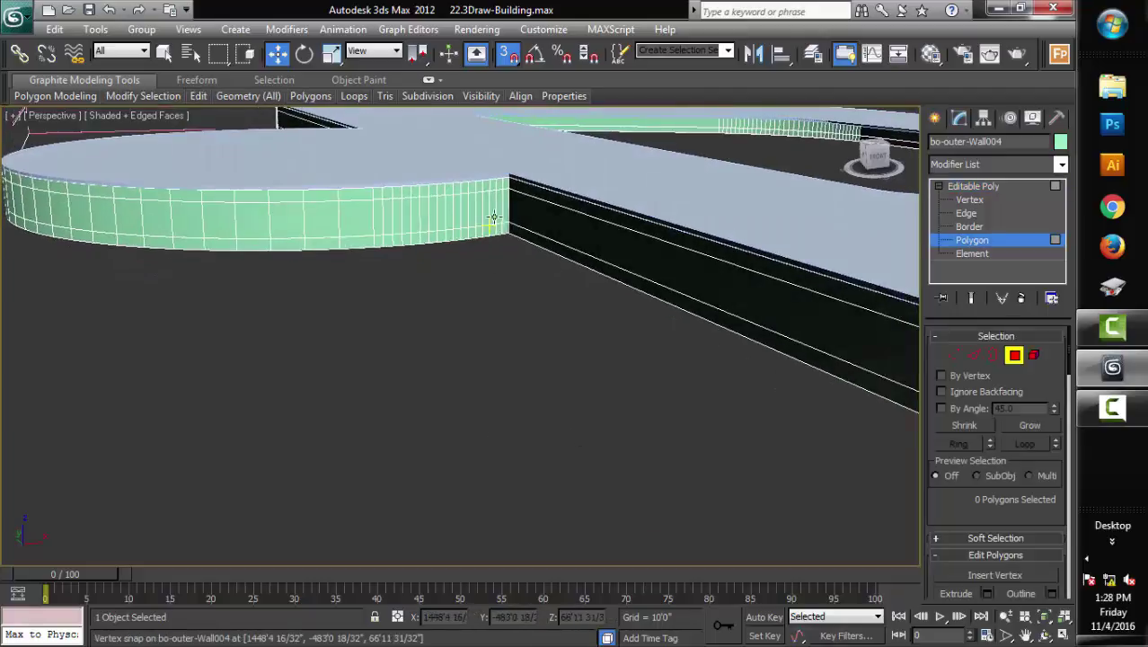
Turn off 3D snapping and test-pick the thin polygon at the wall's end
left_click(506, 53)
middle_click_drag(507, 205, 515, 202, "alt")
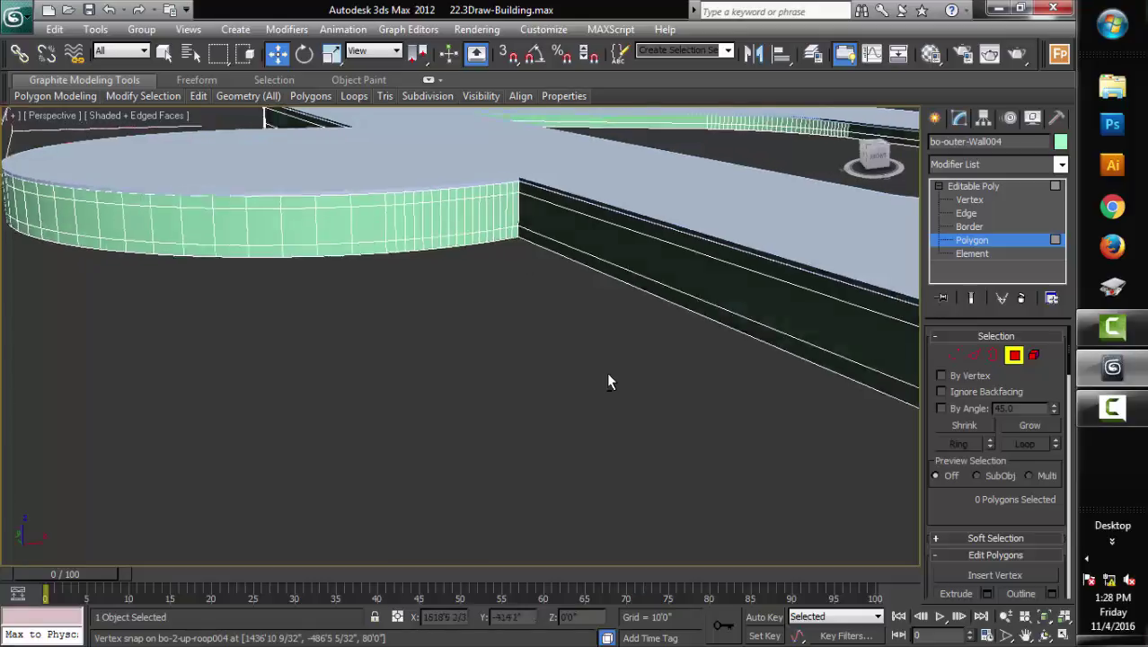
left_click(511, 204)
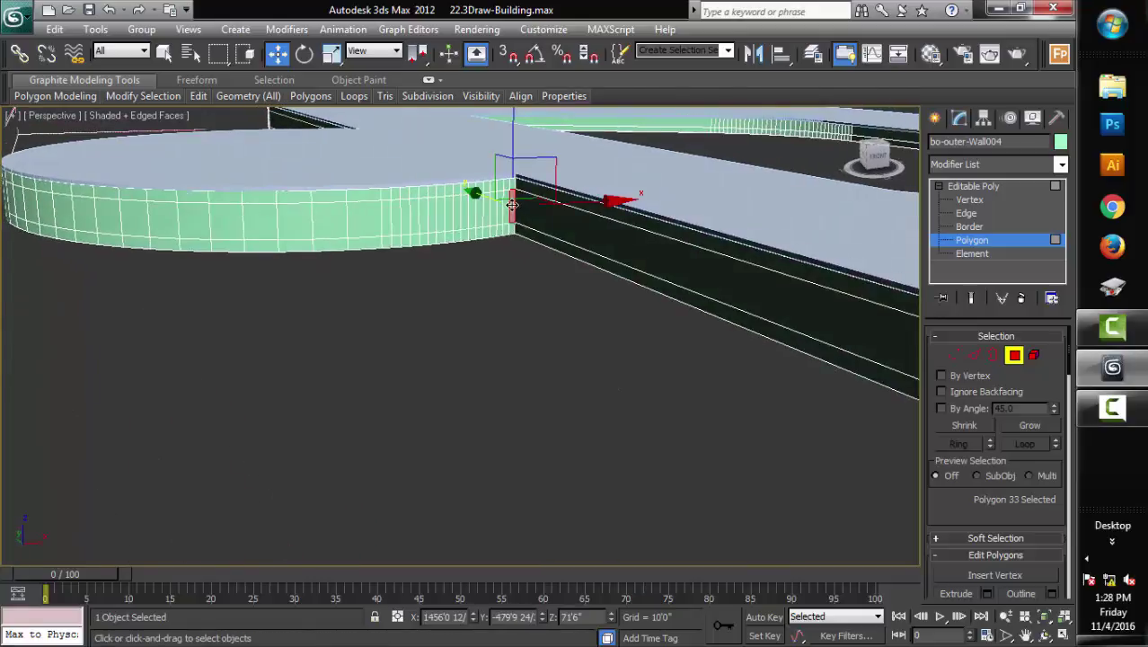
left_click(511, 205)
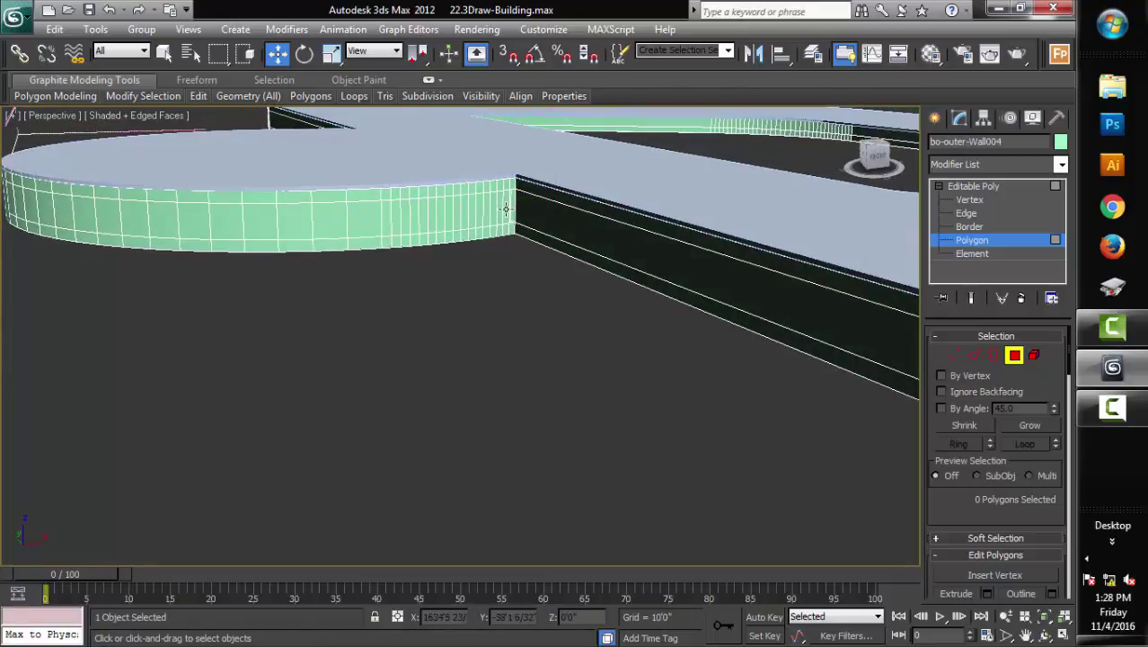
left_click(511, 205)
left_click(509, 210)
Enable Ignore Backfacing and test-pick polygons on the curved wall
left_click(941, 392)
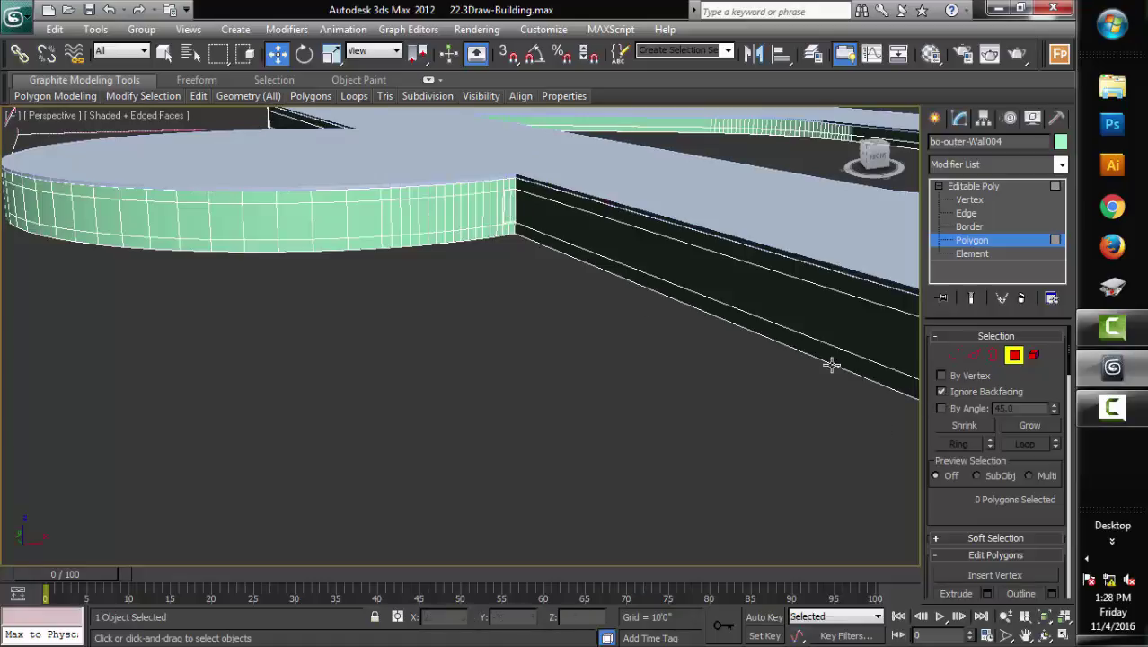
left_click(485, 213)
left_click(485, 213, "alt")
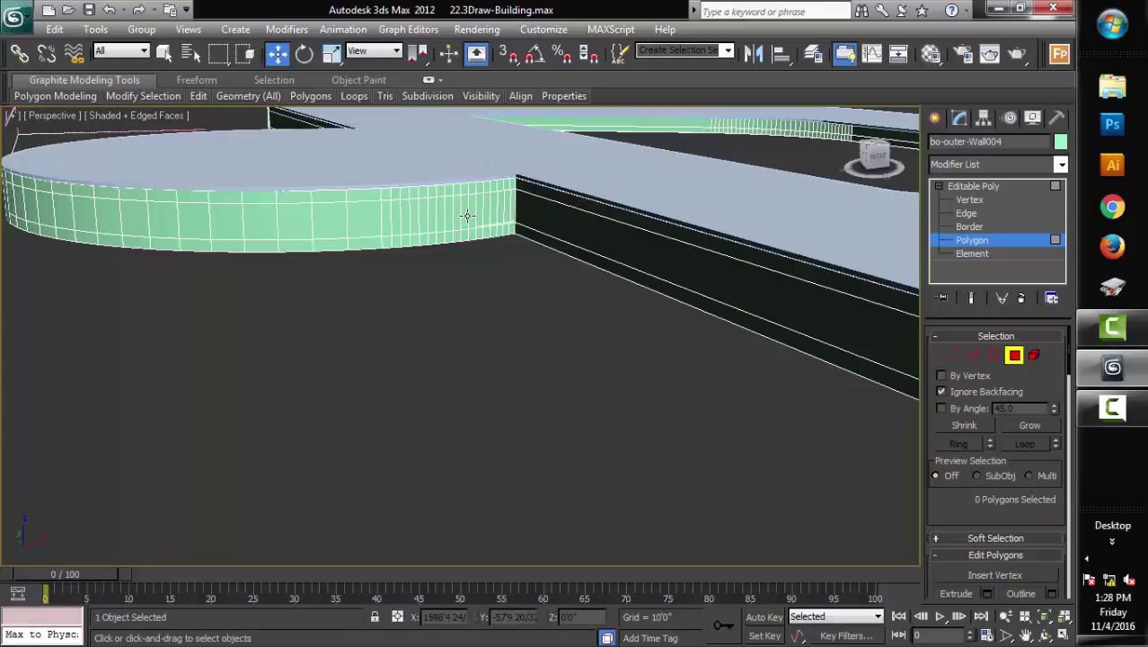
left_click(466, 216)
left_click(466, 215, "alt")
left_click(466, 213)
left_click(466, 213, "alt")
middle_click_drag(466, 340, 498, 425)
scroll(490, 413, "up", 2)
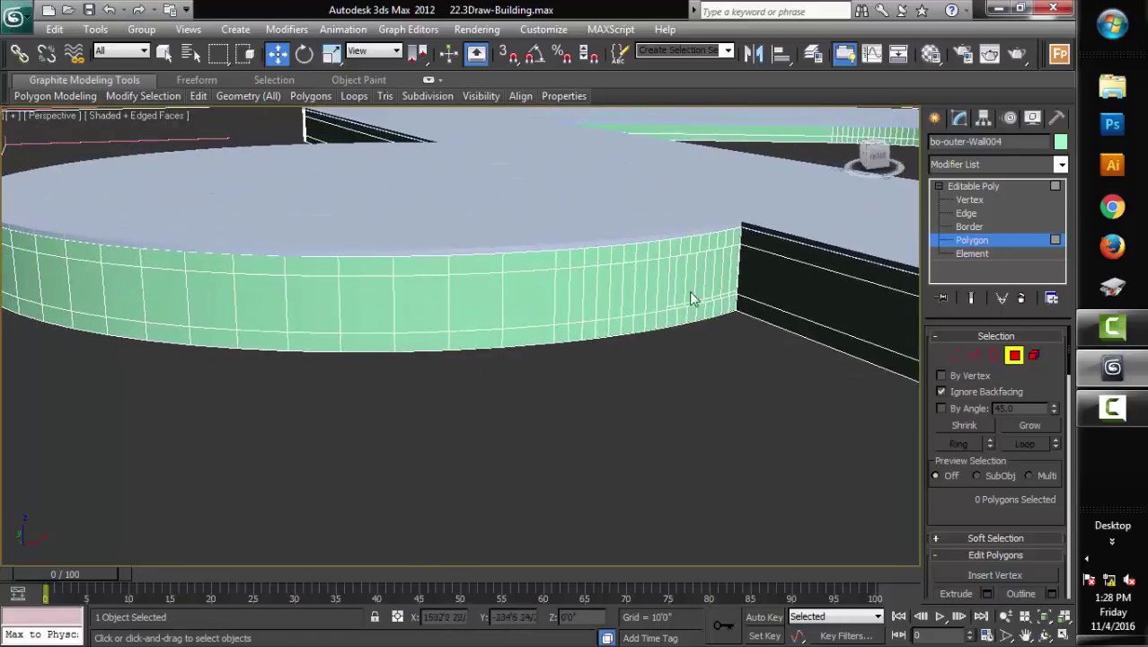
With the Select Object tool, select a run of adjacent polygons on the curved facade
left_click(654, 285)
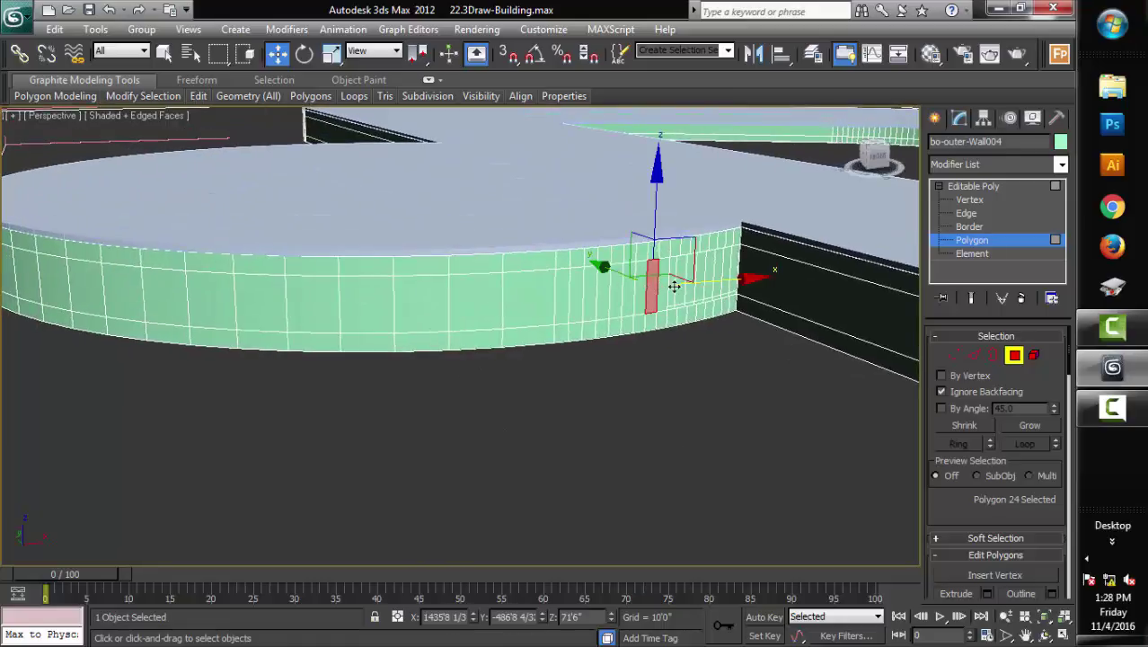
left_click(164, 53)
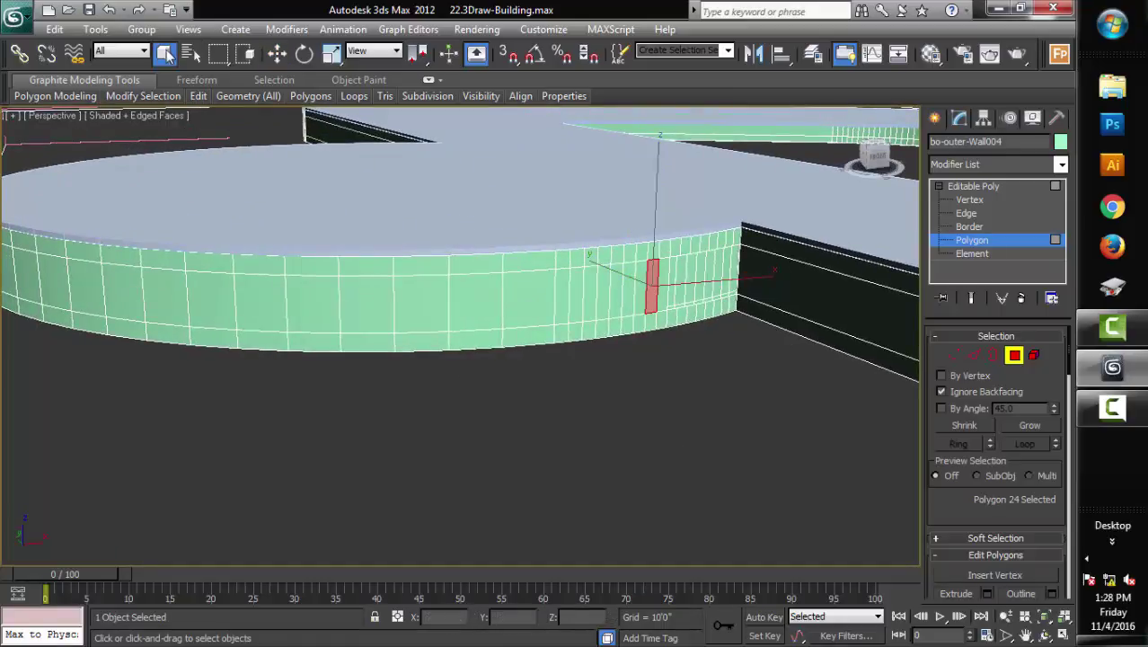
left_click(639, 287, "ctrl")
left_click(626, 290, "ctrl")
left_click(614, 293, "ctrl")
left_click(601, 296, "ctrl")
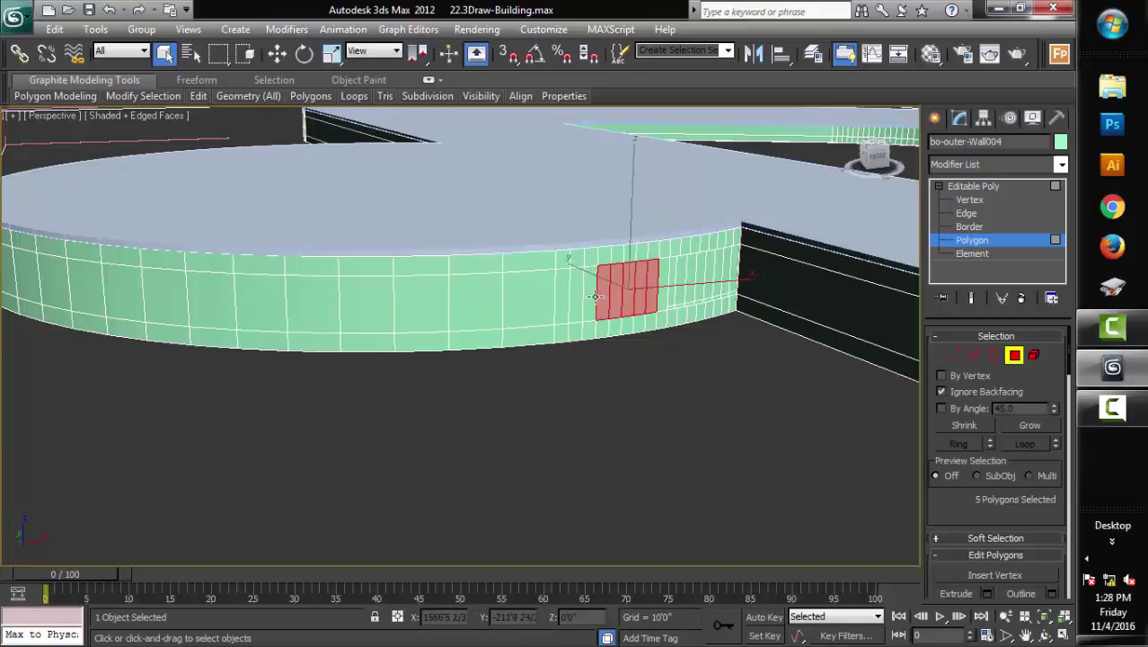
Extend the polygon band leftward and around the curve, then clear the selection
left_click_drag(595, 296, 184, 306, "ctrl")
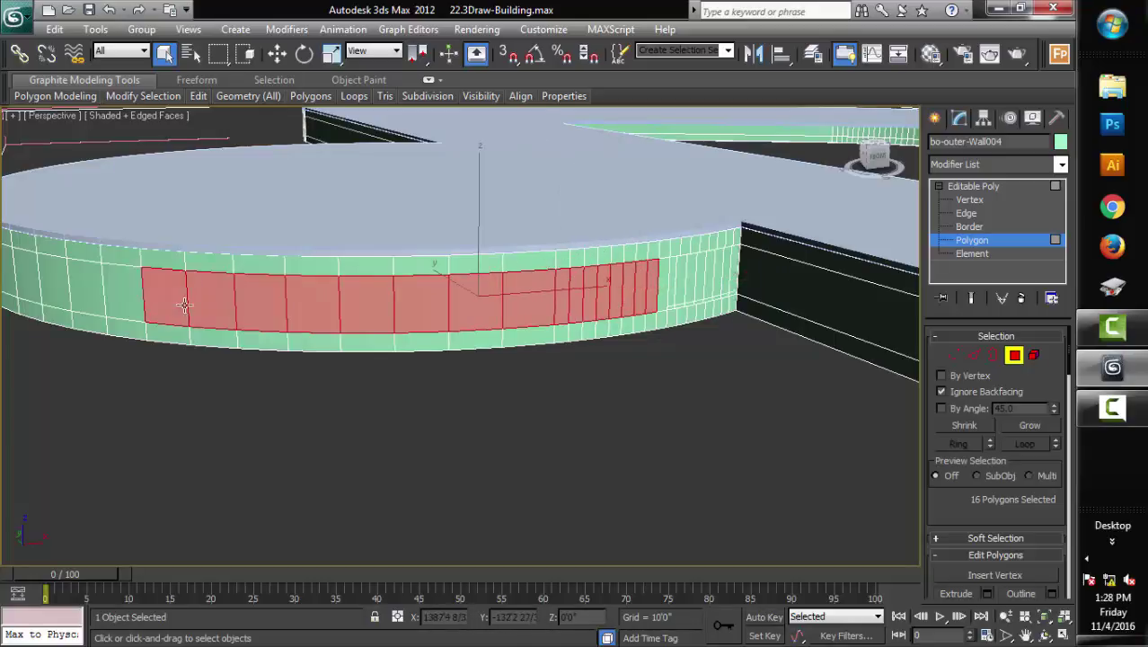
middle_click_drag(385, 473, 646, 465, "alt")
left_click_drag(546, 379, 288, 332, "ctrl")
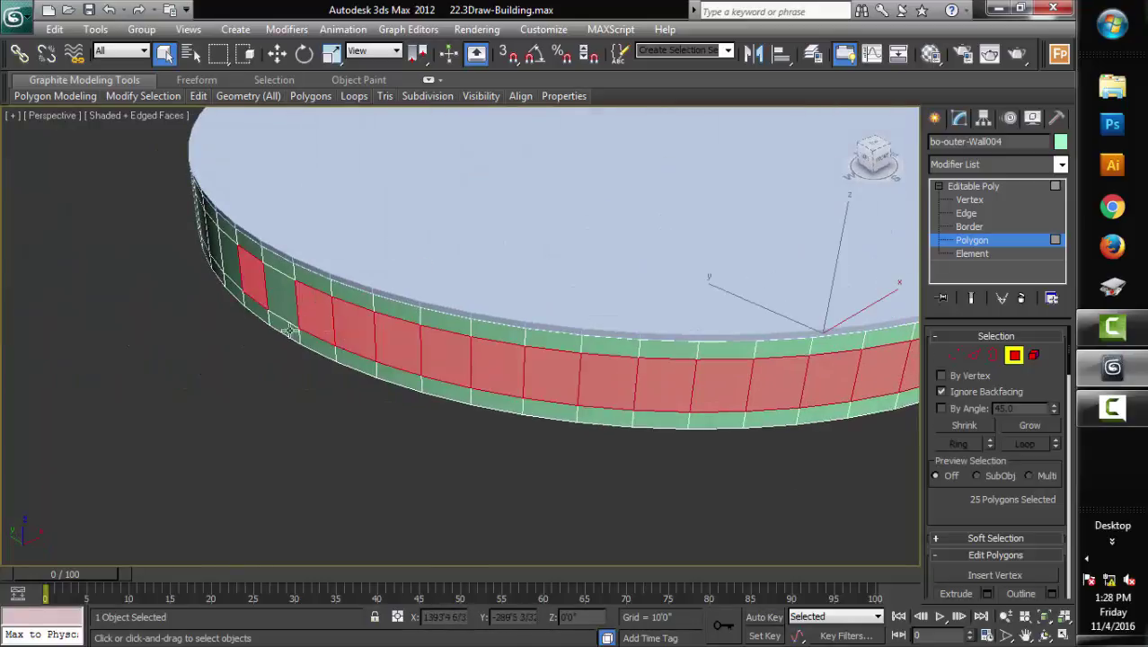
middle_click_drag(287, 332, 480, 294, "alt")
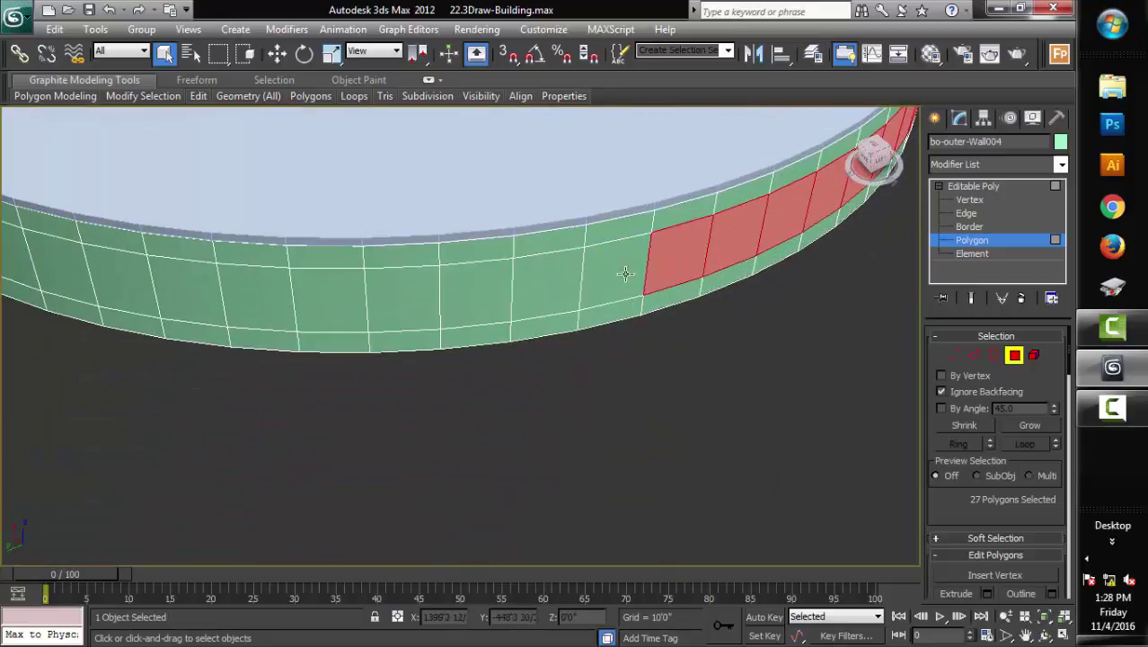
left_click_drag(480, 293, 162, 306, "ctrl")
mouse_move(330, 403)
middle_mouse_down("alt")
mouse_move(487, 451)
mouse_move(568, 456)
middle_mouse_up("alt")
mouse_move(681, 453)
left_mouse_down("ctrl")
mouse_move(547, 463)
mouse_move(285, 392)
left_mouse_up("ctrl")
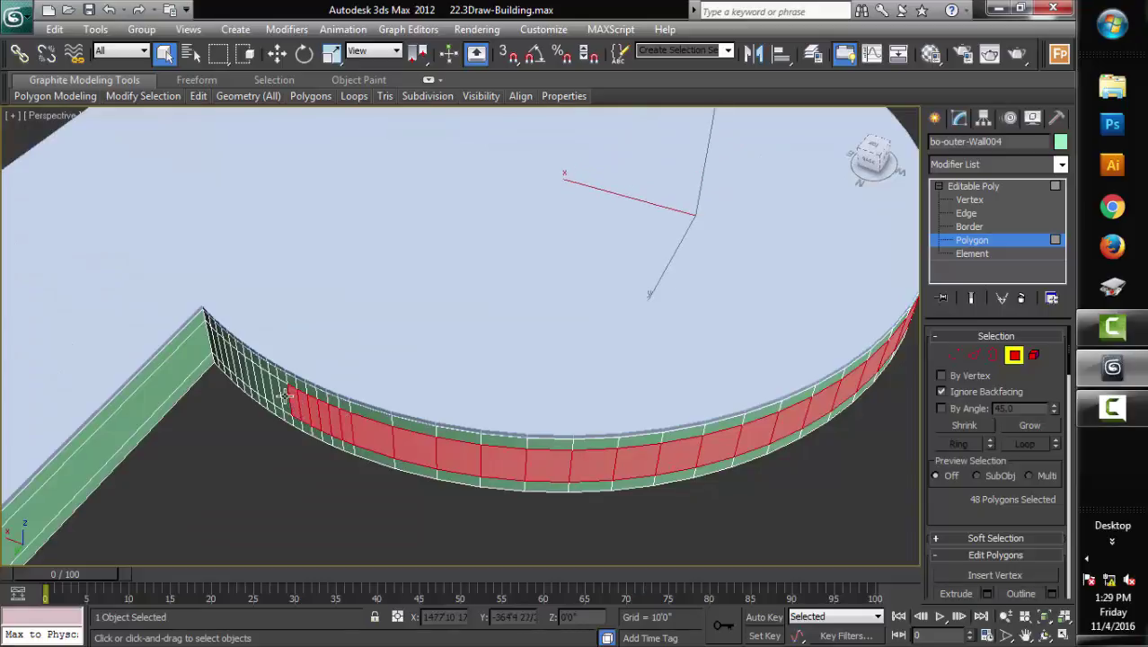
middle_click_drag(441, 485, 496, 505, "alt")
mouse_move(307, 385)
left_mouse_down("ctrl")
mouse_move(240, 351)
mouse_move(219, 354)
left_mouse_up("ctrl")
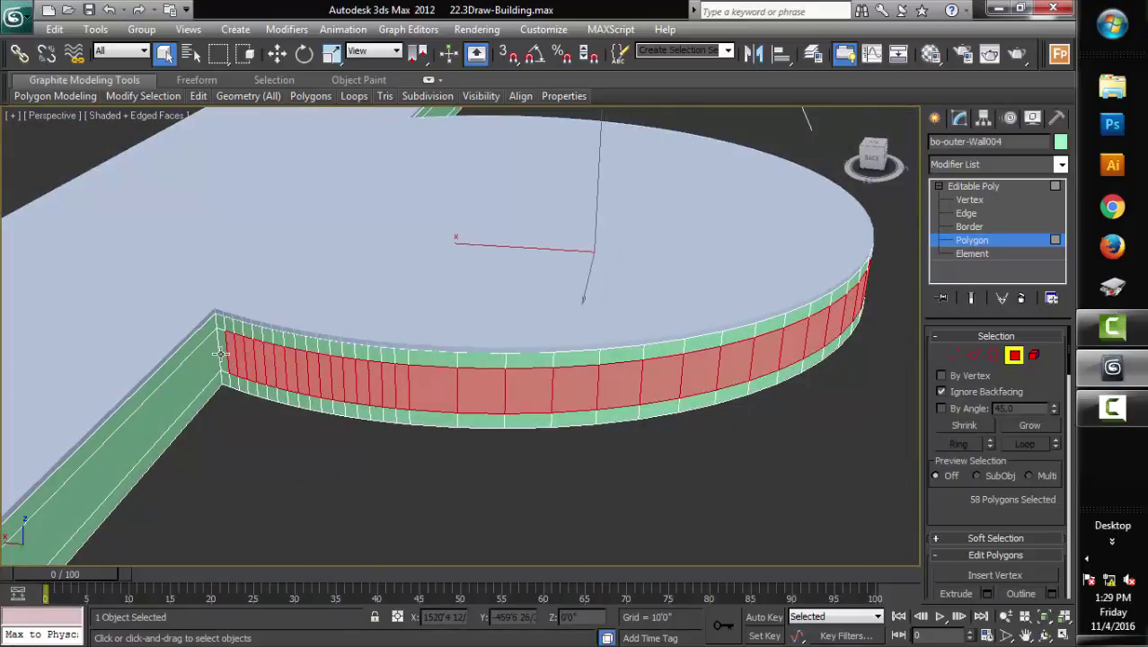
left_click(270, 421)
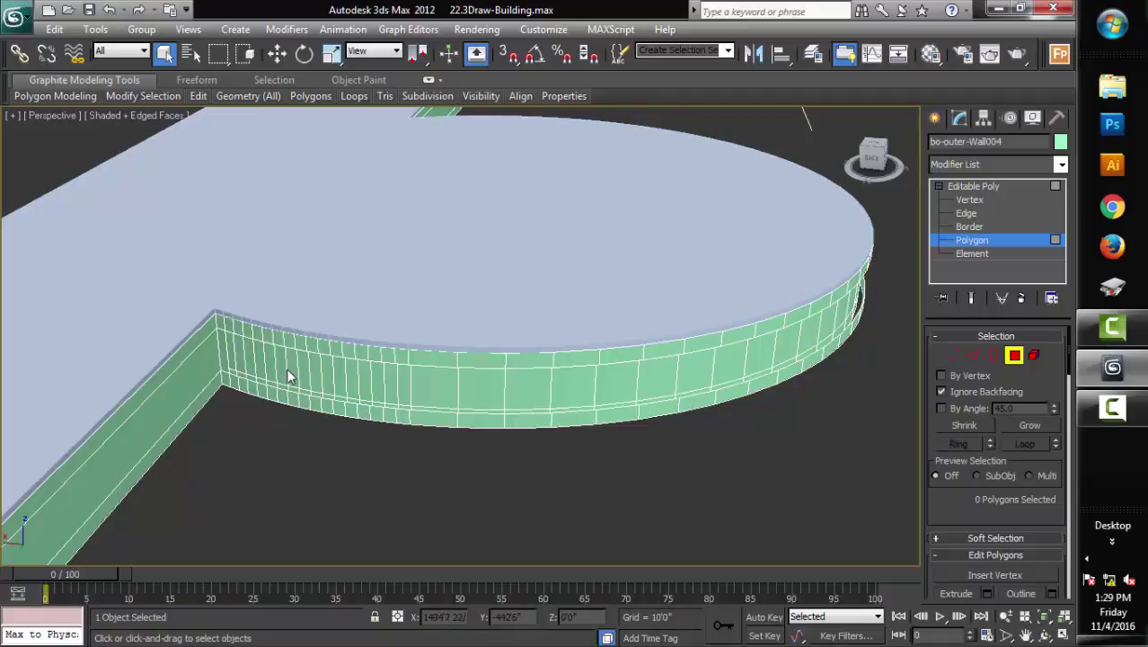
Zoom in on the corner where the curved wall meets the corridor wall
left_click(402, 358)
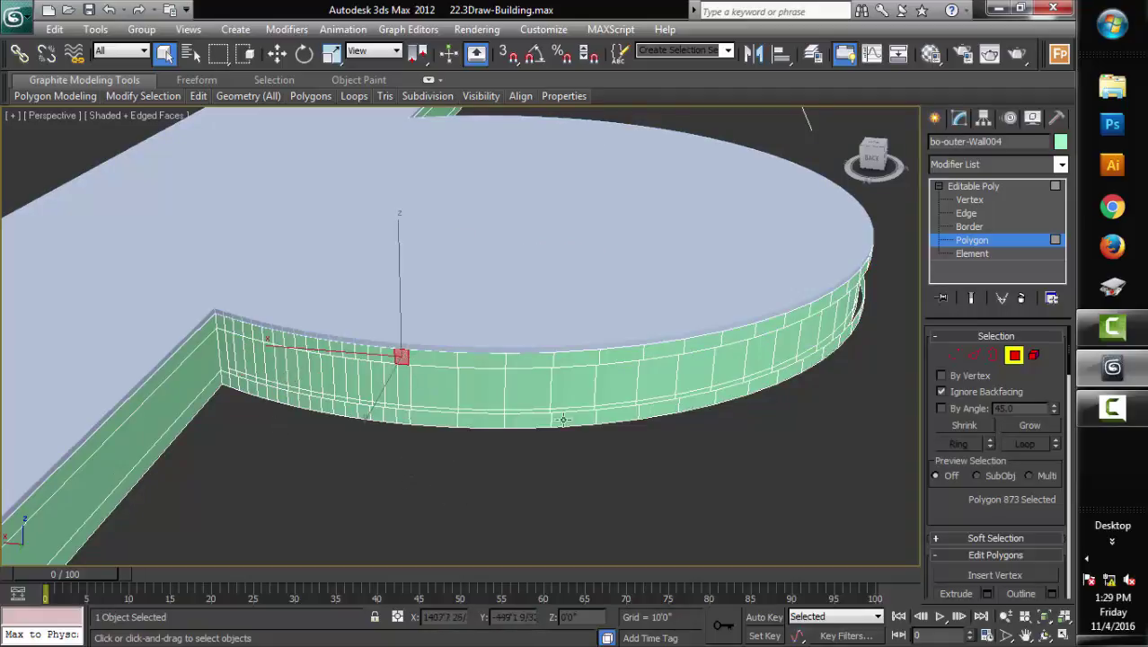
mouse_move(403, 358)
middle_mouse_down("alt")
mouse_move(387, 464)
mouse_move(561, 499)
mouse_move(492, 485)
middle_mouse_up("alt")
scroll(458, 471, "up", 2)
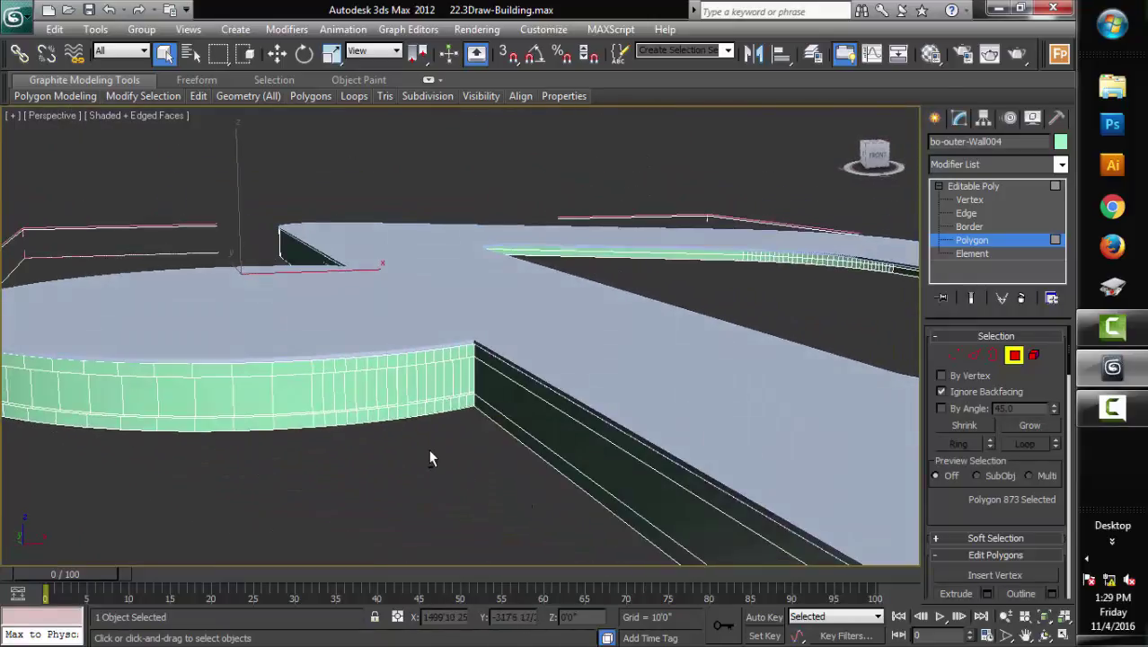
scroll(430, 456, "up", 2)
scroll(458, 456, "up", 2)
scroll(468, 457, "up", 2)
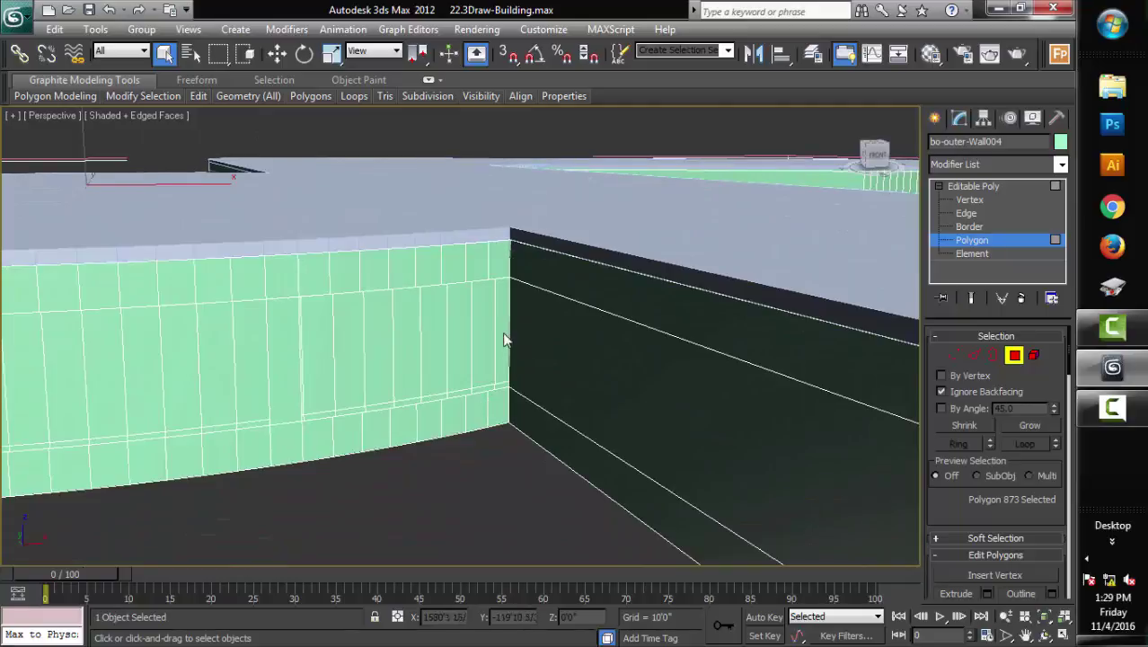
Bridge the two corner edges with a new face, then return to Polygon level
left_click(954, 355)
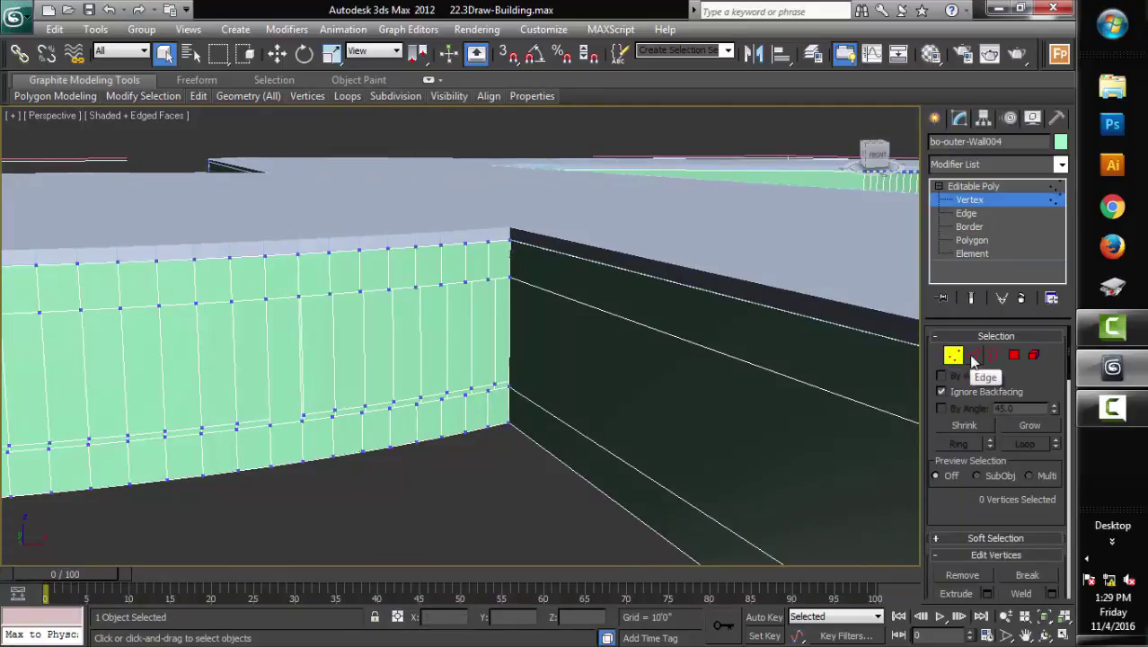
left_click(974, 355)
left_click(495, 276)
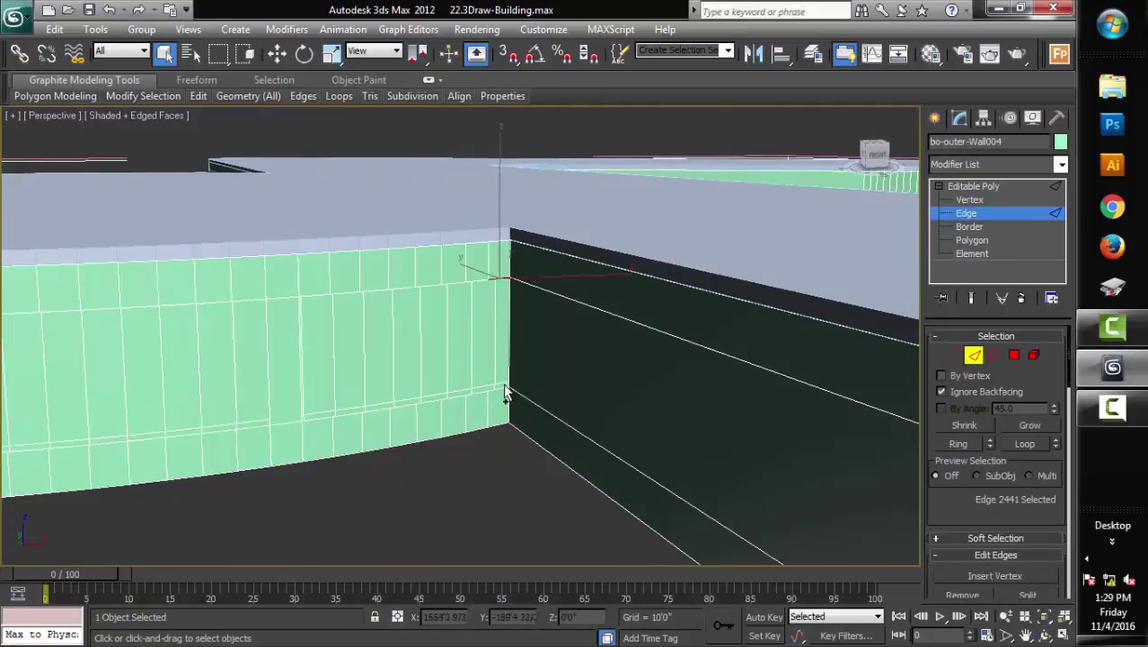
scroll(988, 503, "down", 5)
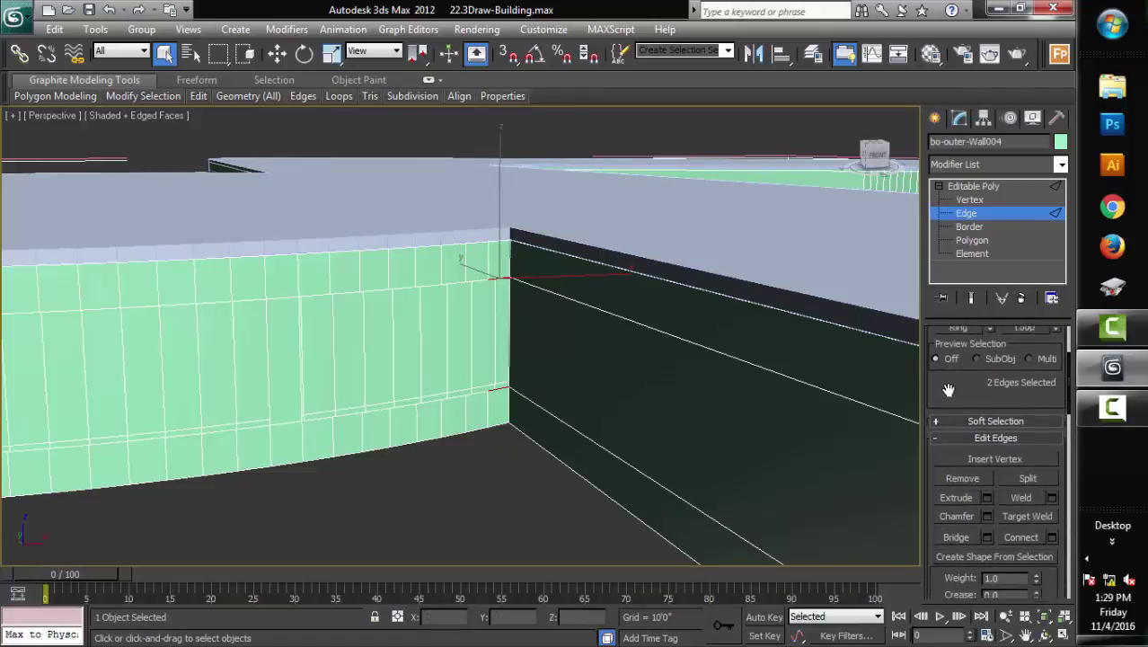
left_click(965, 537)
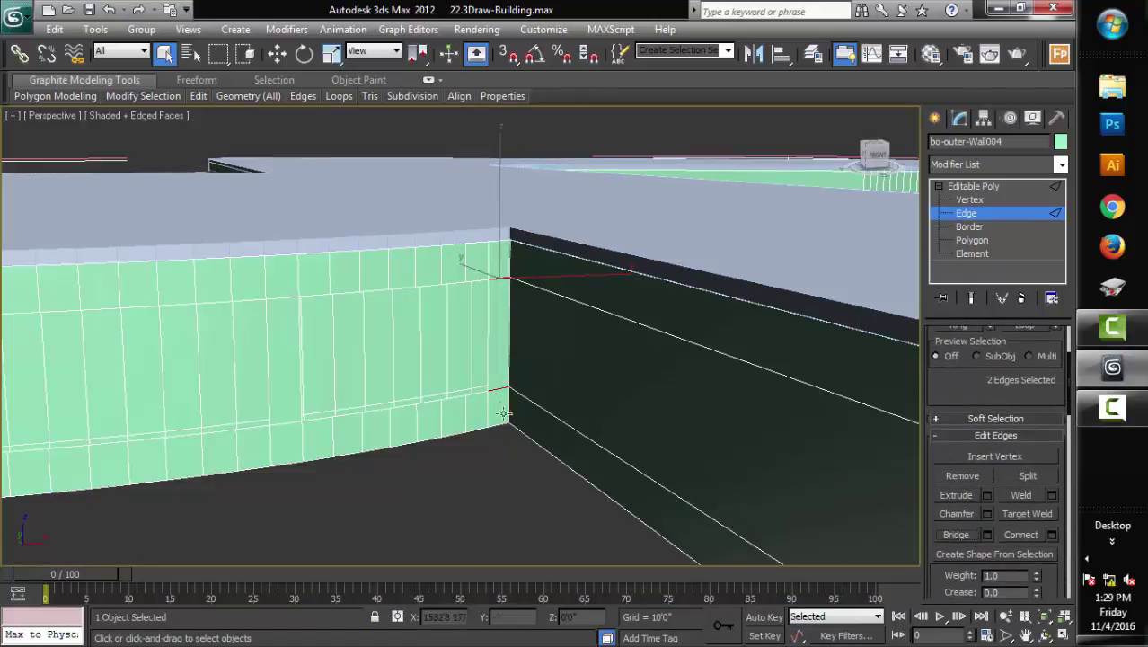
left_click(968, 227)
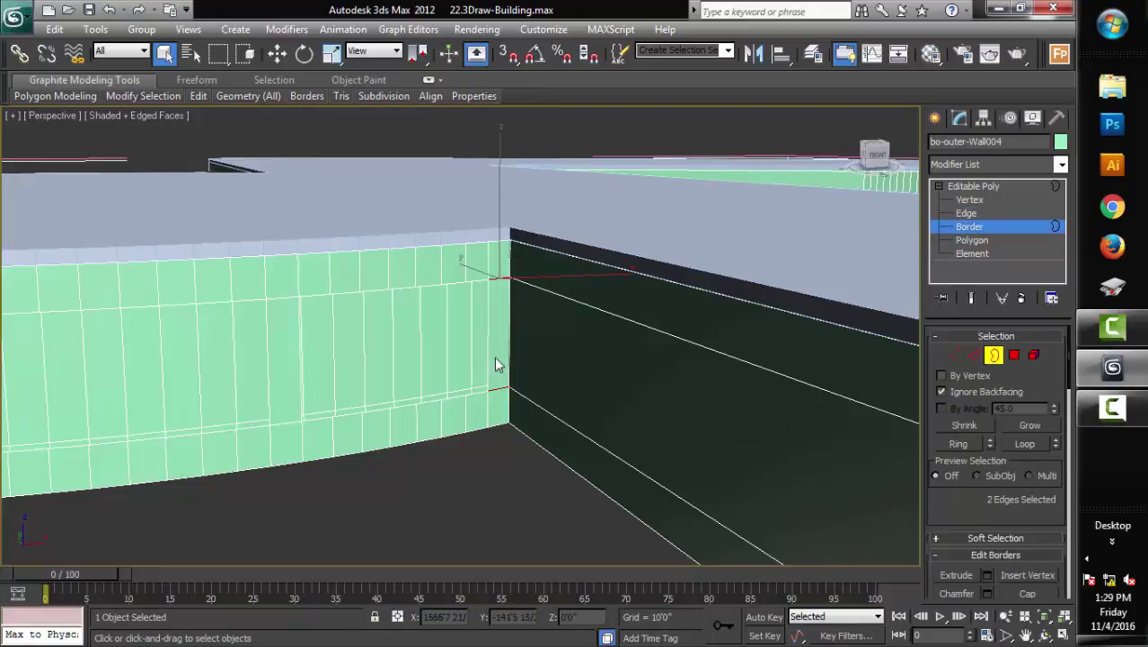
left_click(1012, 355)
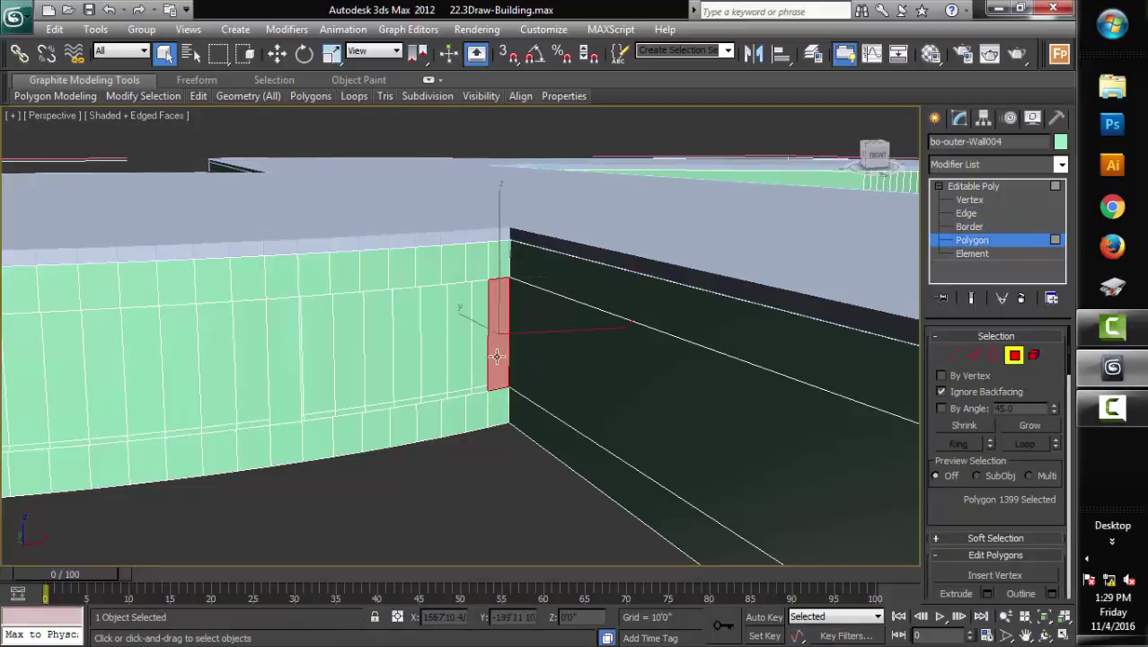
Pick the new corner face and orbit to face the corridor wall head-on
left_click(443, 359)
left_click(495, 357)
mouse_move(484, 479)
middle_mouse_down("alt")
mouse_move(619, 319)
mouse_move(712, 393)
middle_mouse_up("alt")
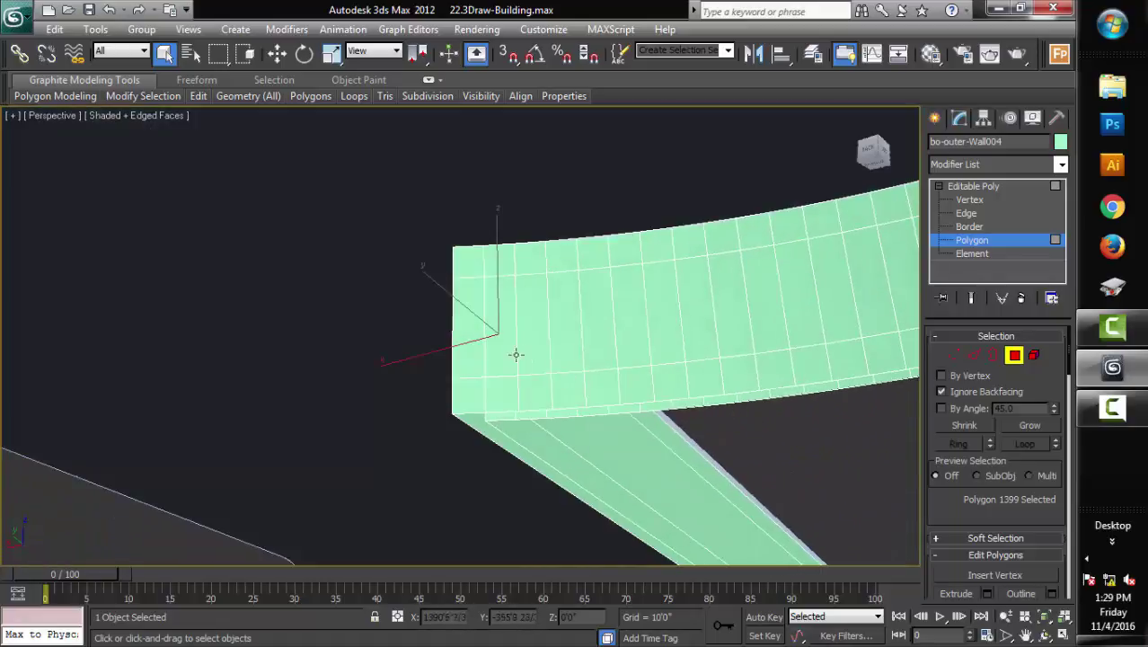
left_click(502, 340)
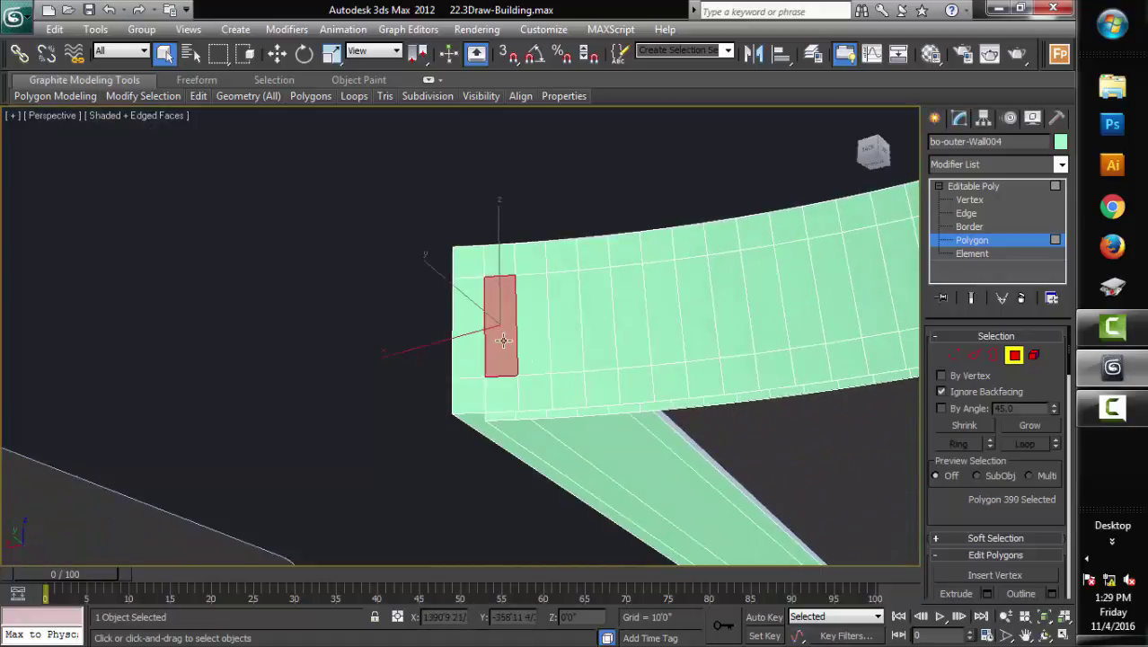
middle_click_drag(604, 429, 622, 408, "alt")
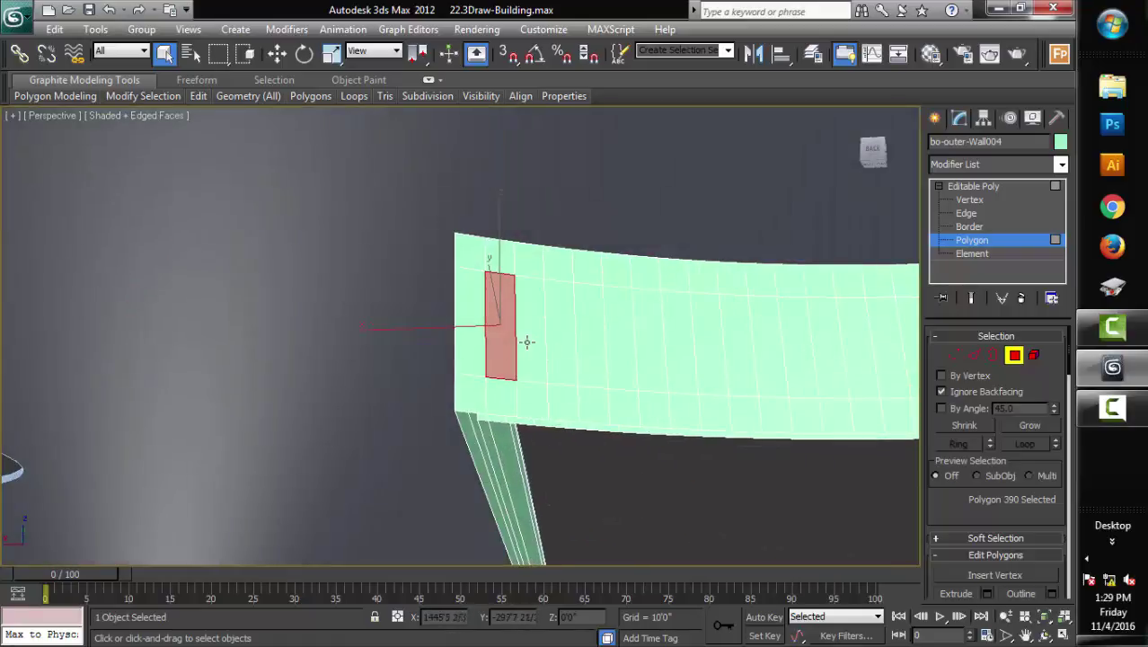
Select the middle row of polygons along the corridor wall to its end and delete it
mouse_move(527, 341)
left_mouse_down()
mouse_move(573, 338)
mouse_move(767, 376)
mouse_move(875, 370)
left_mouse_up()
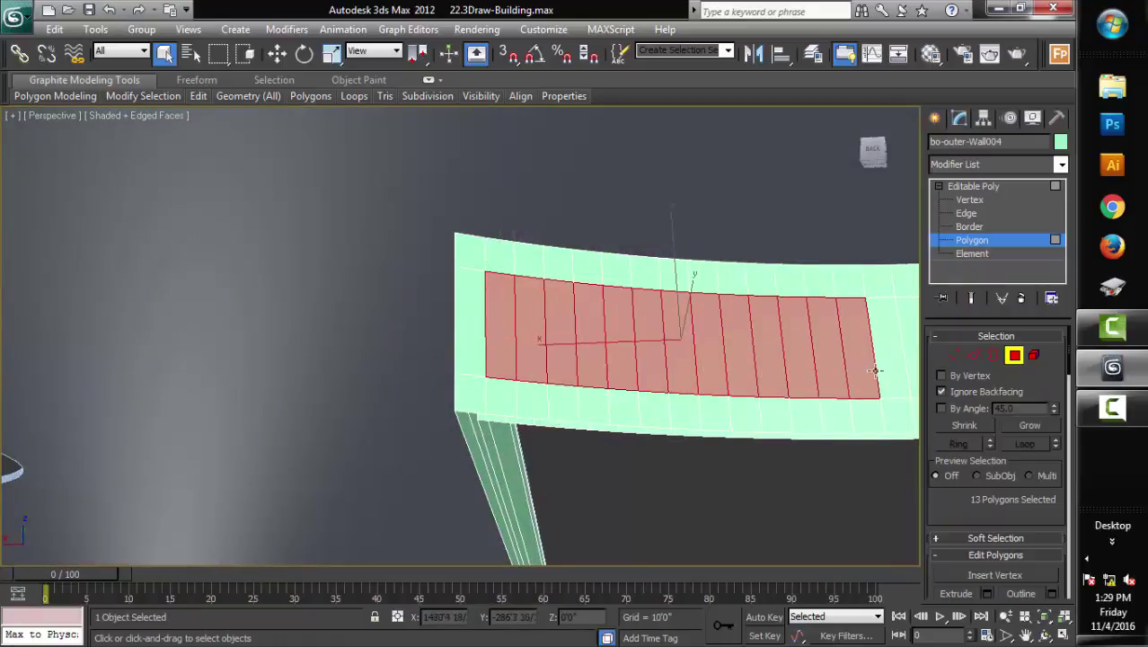
mouse_move(875, 370)
middle_mouse_down("alt")
mouse_move(810, 403)
mouse_move(627, 380)
middle_mouse_up("alt")
left_click_drag(628, 380, 687, 405, "ctrl")
scroll(687, 405, "up", 2)
mouse_move(687, 405)
middle_mouse_down()
mouse_move(605, 428)
mouse_move(269, 386)
middle_mouse_up()
left_click_drag(270, 386, 862, 359, "ctrl")
mouse_move(862, 360)
middle_mouse_down()
mouse_move(705, 363)
mouse_move(835, 404)
mouse_move(611, 440)
middle_mouse_up()
left_click_drag(611, 440, 865, 445, "ctrl")
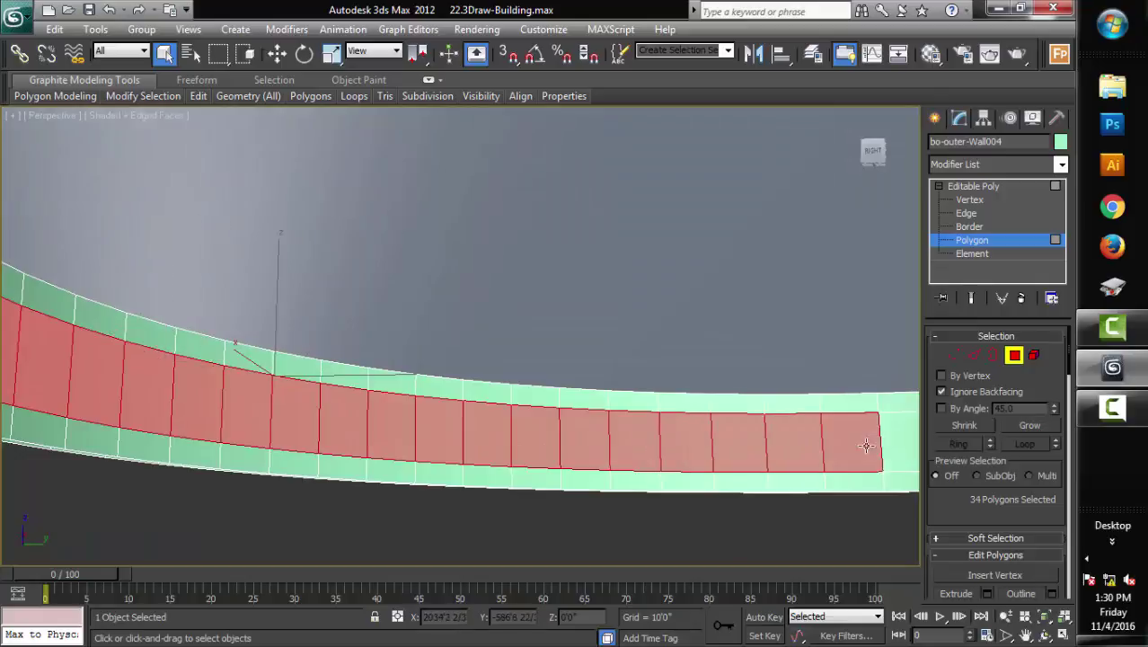
middle_click_drag(866, 445, 619, 450)
mouse_move(619, 451)
left_mouse_down("ctrl")
mouse_move(718, 411)
mouse_move(896, 397)
left_mouse_up("ctrl")
middle_click_drag(896, 397, 737, 419)
left_click_drag(691, 403, 896, 379, "ctrl")
key("Delete")
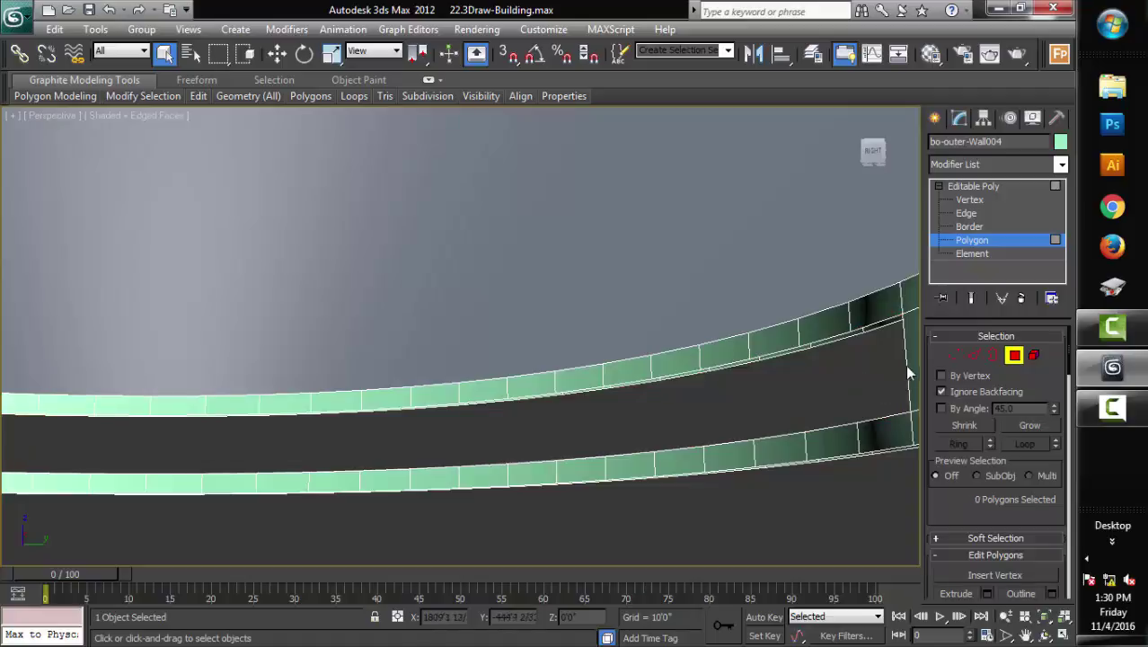
Select 19 middle-band polygons along the curved outer wall and delete them
left_click(907, 373)
mouse_move(696, 422)
middle_mouse_down("alt")
mouse_move(845, 405)
mouse_move(498, 447)
mouse_move(592, 444)
middle_mouse_up("alt")
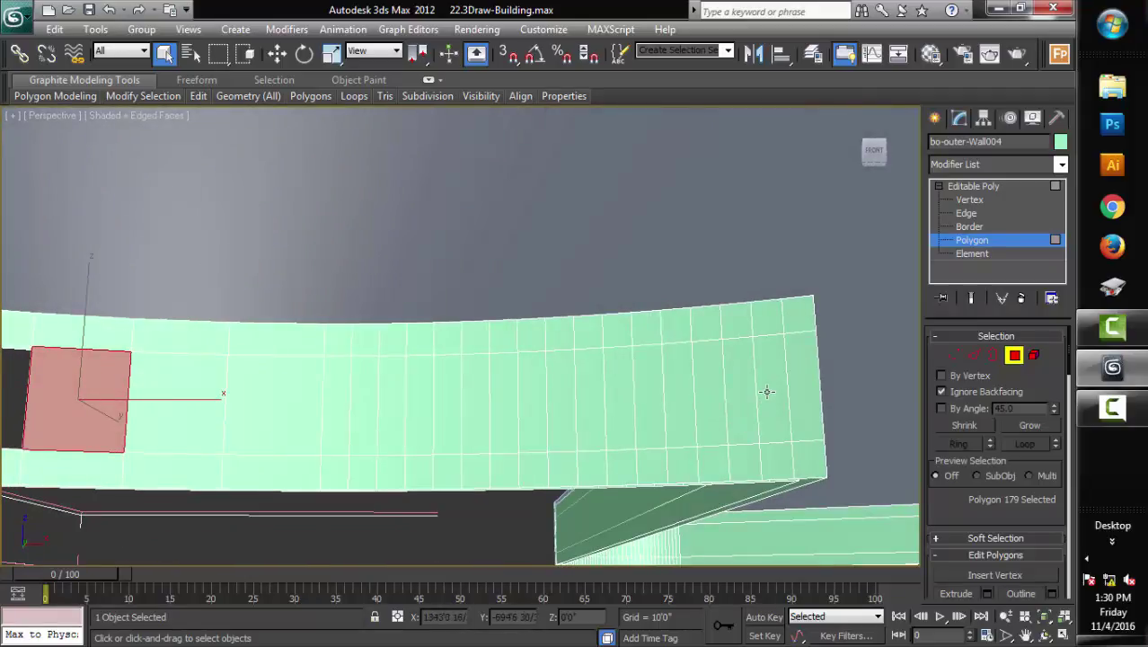
left_click(767, 391, "ctrl")
left_click(740, 391, "ctrl")
left_click(710, 392, "ctrl")
left_click(678, 395, "ctrl")
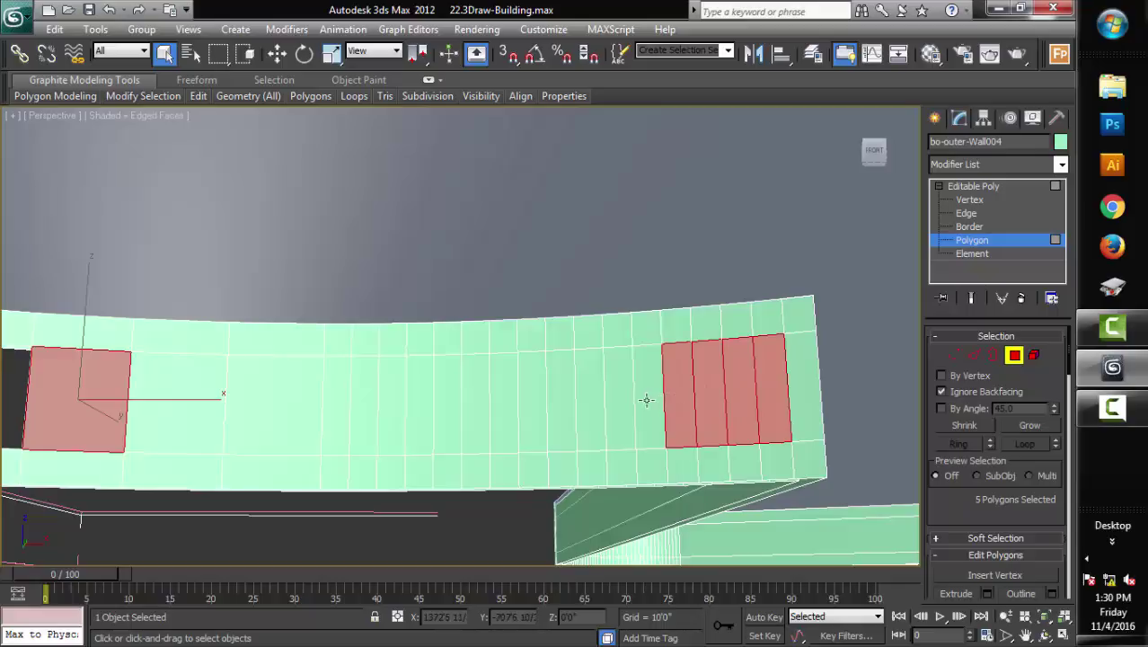
left_click(645, 399, "ctrl")
left_click(616, 401, "ctrl")
left_click(588, 404, "ctrl")
left_click(561, 405, "ctrl")
left_click(532, 409, "ctrl")
left_click(496, 413, "ctrl")
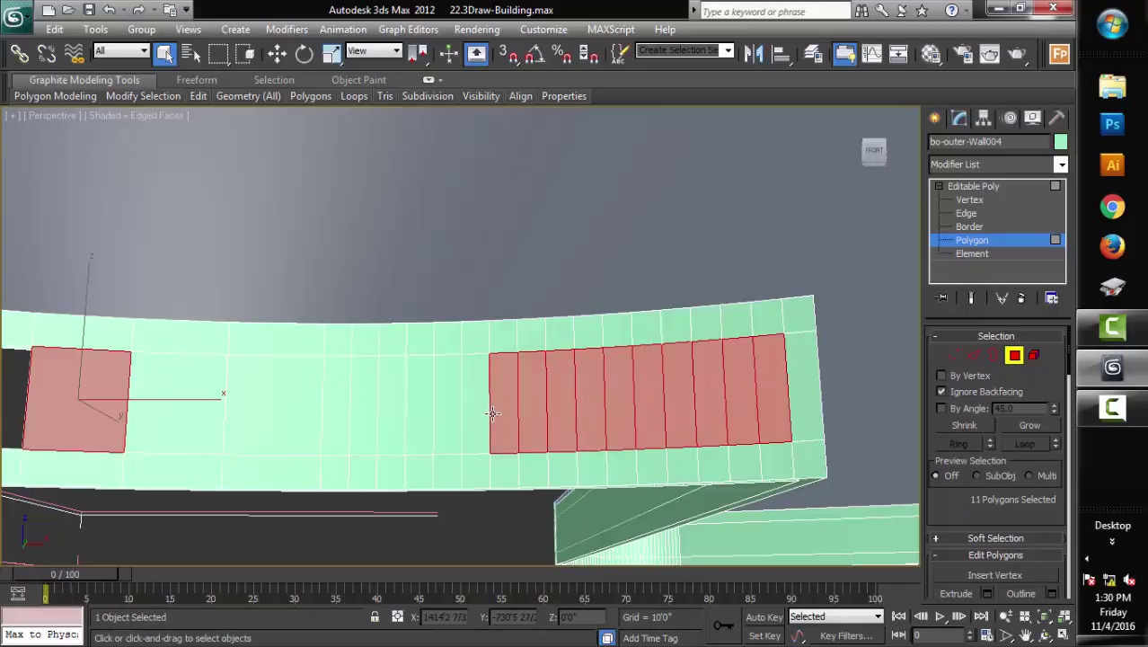
left_click(476, 414, "ctrl")
left_click(448, 415, "ctrl")
left_click(420, 415, "ctrl")
left_click(391, 415, "ctrl")
left_click(365, 417, "ctrl")
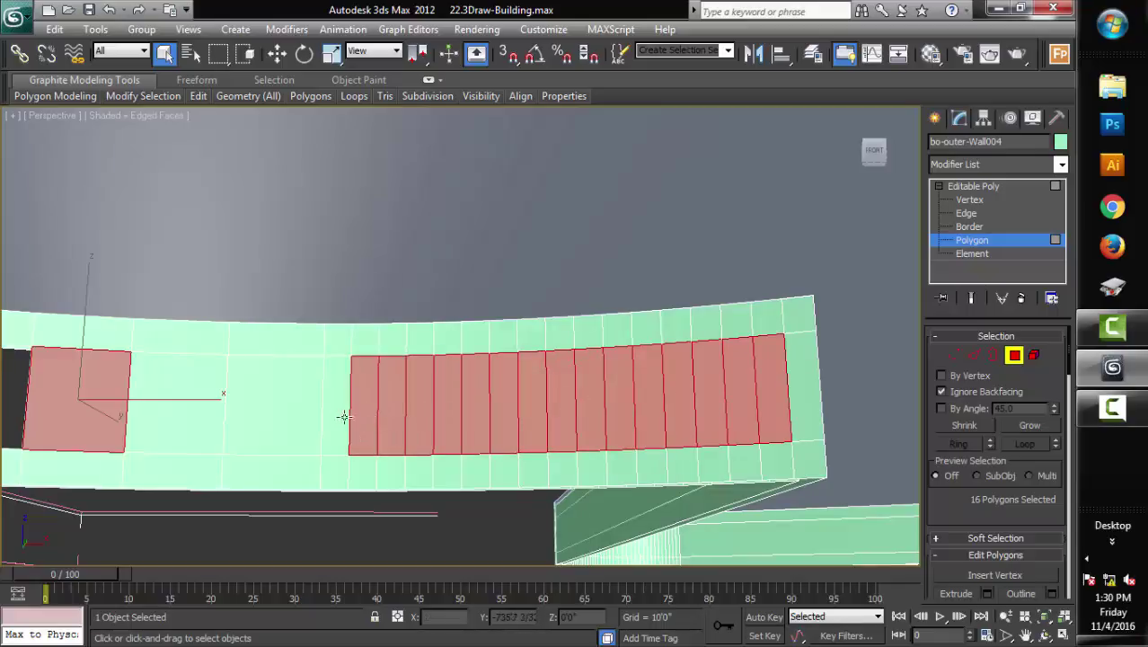
left_click(344, 416, "ctrl")
left_click(256, 422, "ctrl")
left_click(176, 410, "ctrl")
middle_click_drag(293, 413, 538, 437, "alt")
key("Delete")
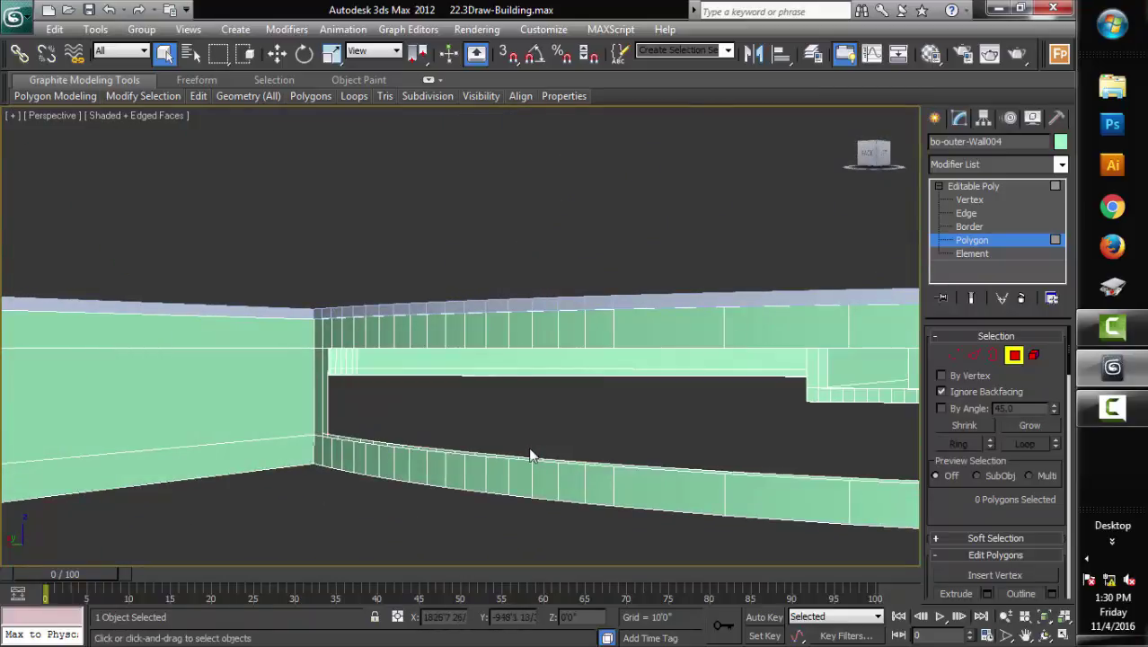
In Edge mode, begin selecting the rim edges on both sides of the wall opening
left_click(973, 355)
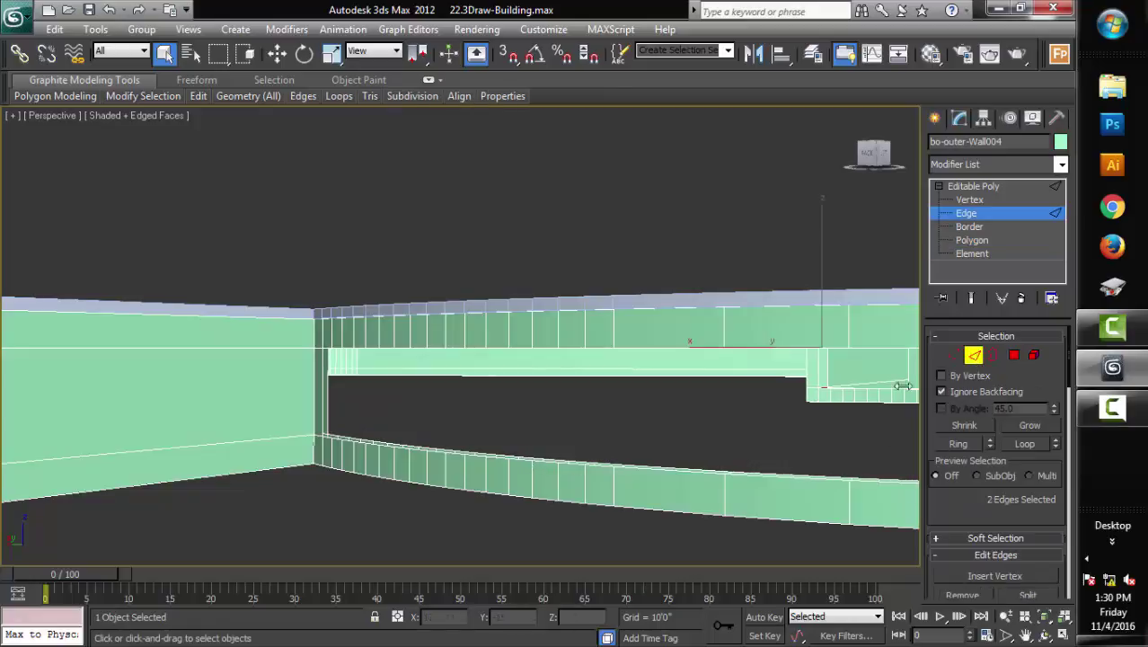
left_click(665, 474)
mouse_move(665, 474)
middle_mouse_down("alt")
mouse_move(564, 530)
mouse_move(641, 567)
mouse_move(653, 553)
mouse_move(414, 500)
mouse_move(687, 468)
middle_mouse_up("alt")
left_click(687, 466, "ctrl")
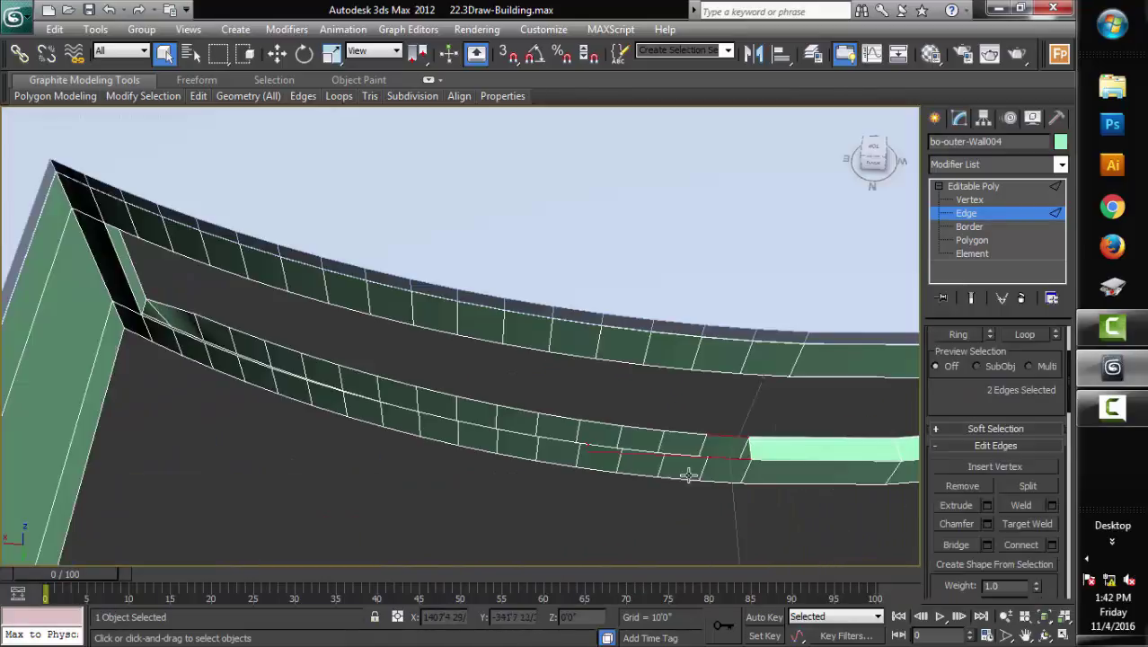
left_click(680, 456, "ctrl")
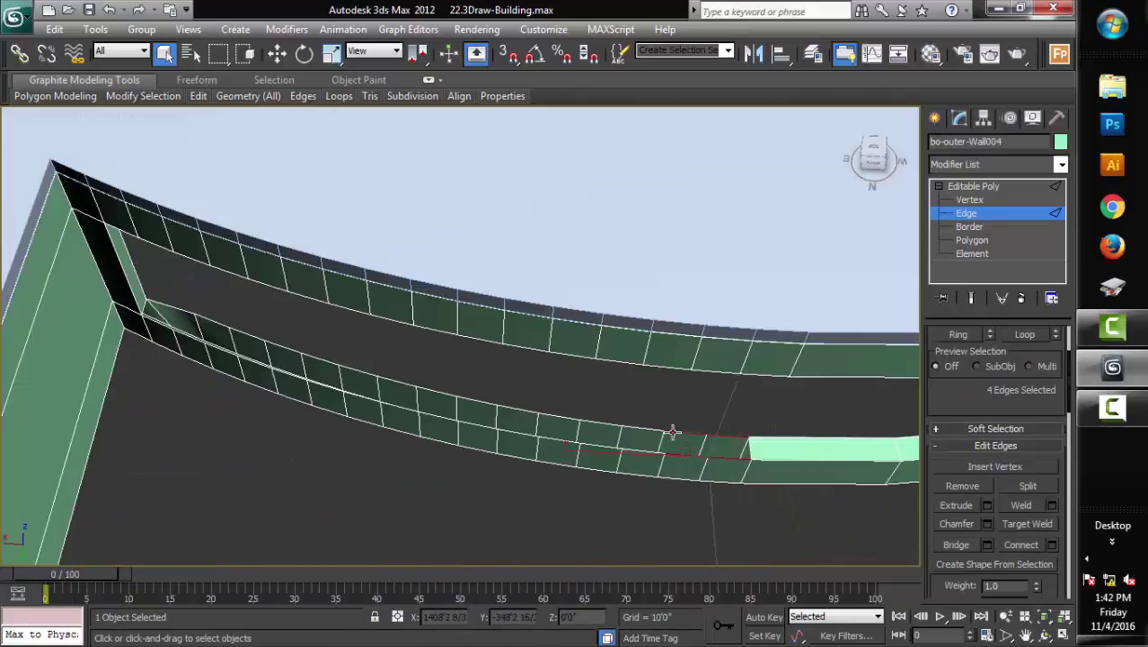
left_click(647, 433, "ctrl")
left_click(617, 440, "ctrl")
left_click(602, 428, "ctrl")
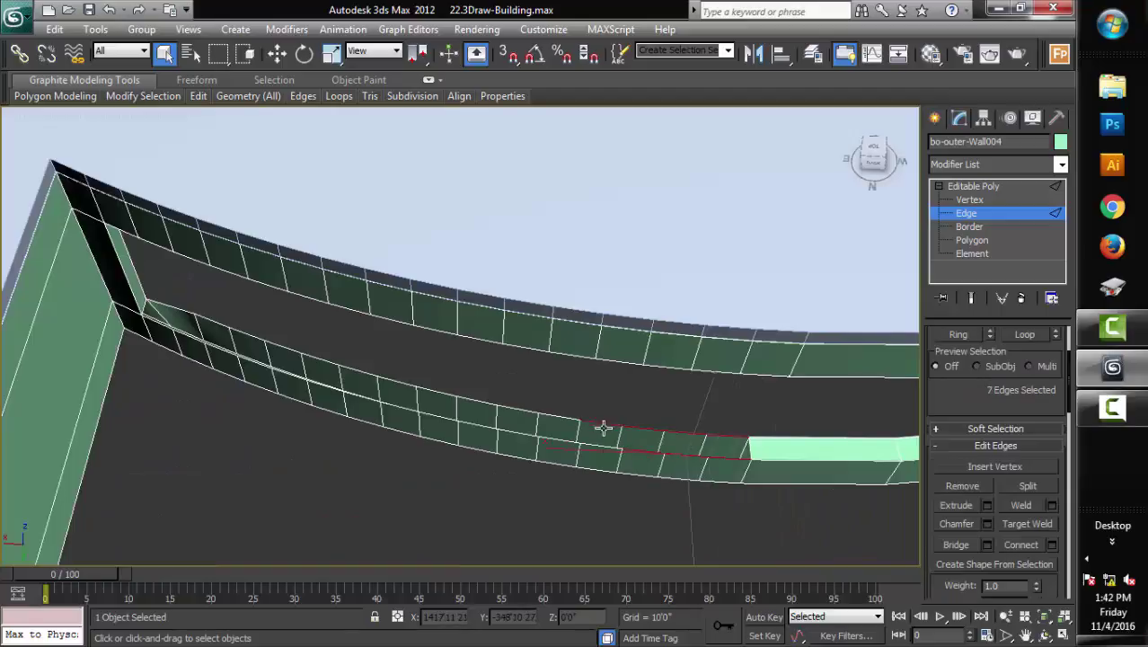
left_click(588, 423, "ctrl")
left_click(561, 418, "ctrl")
left_click(554, 440, "ctrl")
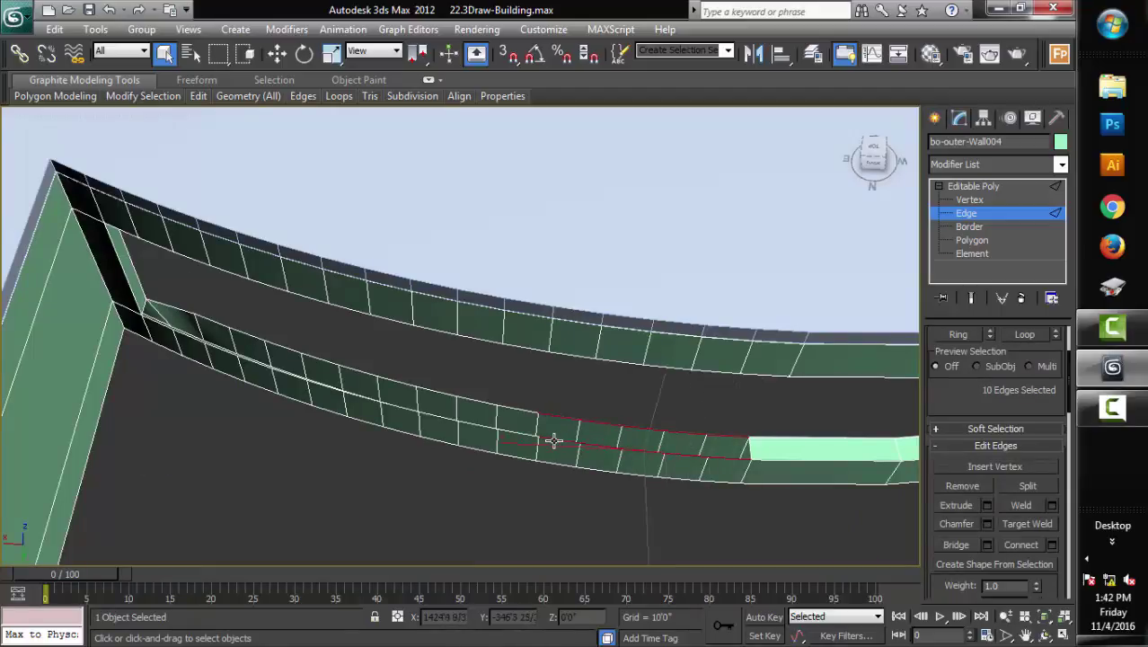
Extend the selection leftward to all 26 upper and lower rim edges and preview a Bridge
left_click(513, 411, "ctrl")
left_click(508, 434, "ctrl")
left_click(487, 412, "ctrl")
left_click(473, 427, "ctrl")
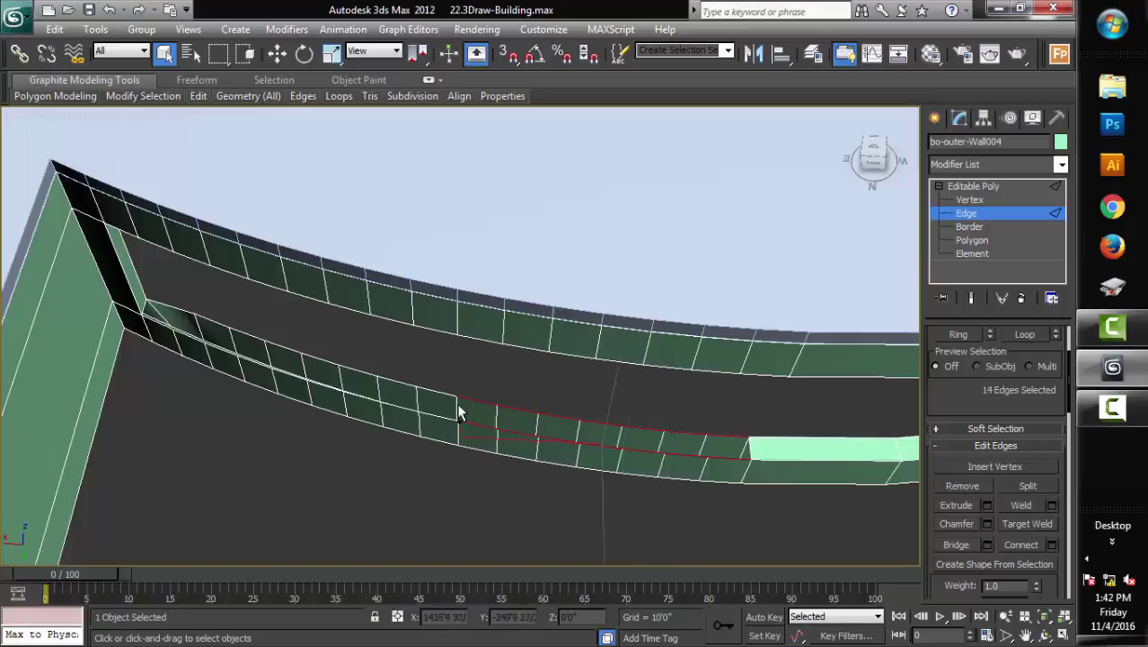
left_click(434, 391, "ctrl")
left_click(432, 412, "ctrl")
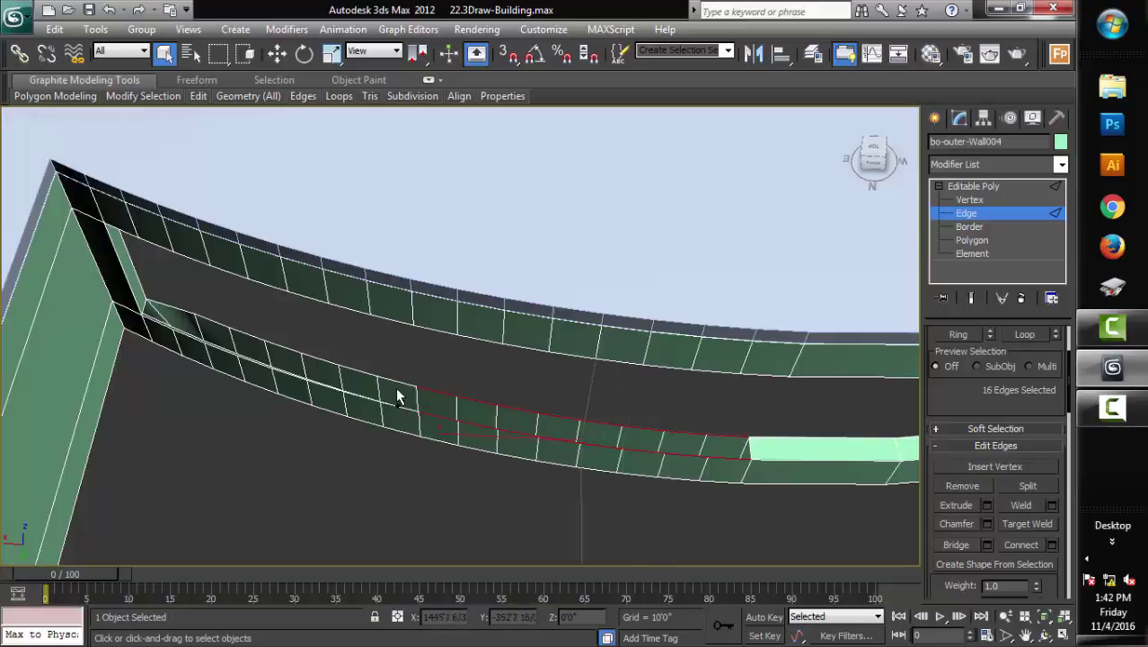
left_click(392, 408, "ctrl")
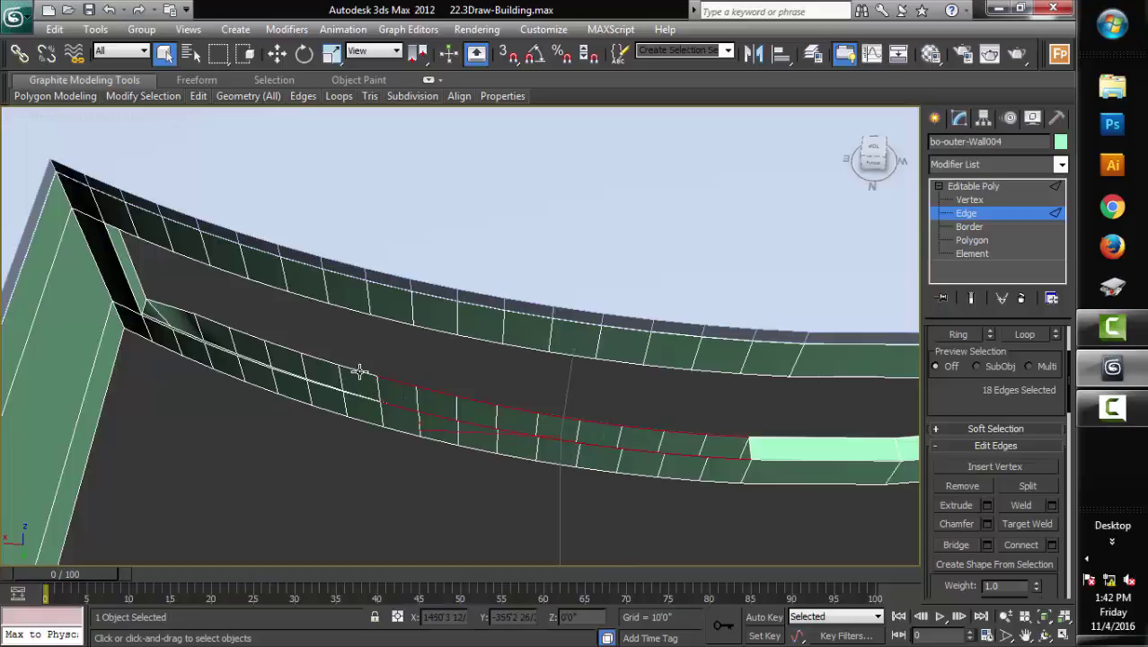
left_click(358, 371, "ctrl")
left_click(358, 398, "ctrl")
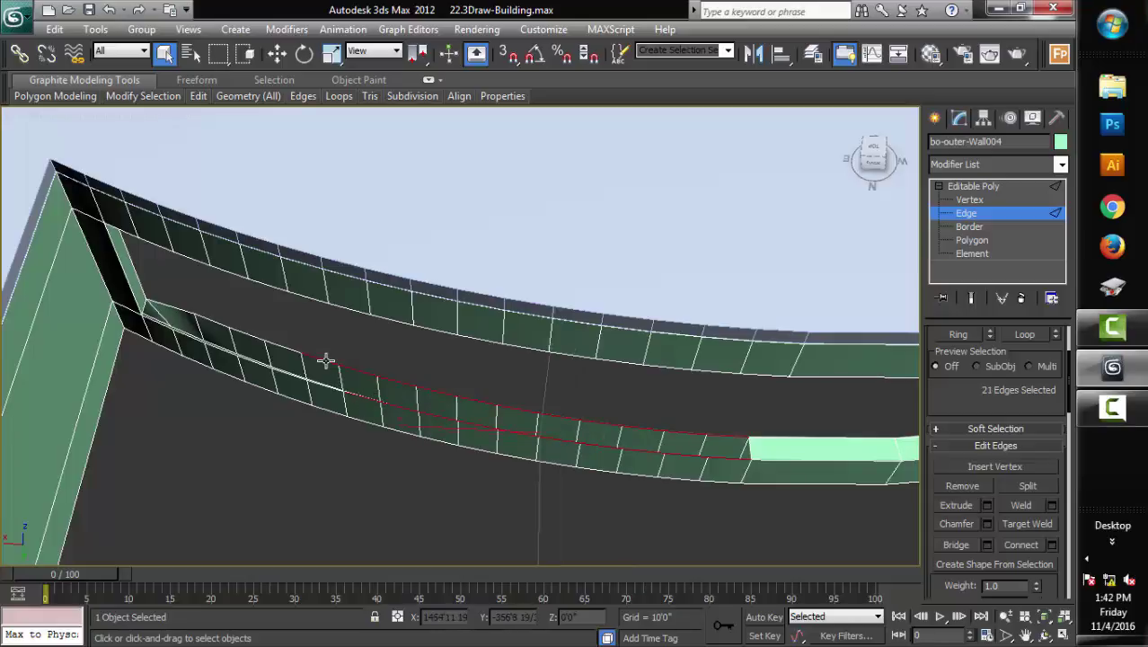
left_click(401, 438, "ctrl")
mouse_move(401, 438)
middle_mouse_down("alt")
mouse_move(426, 440)
mouse_move(302, 413)
middle_mouse_up("alt")
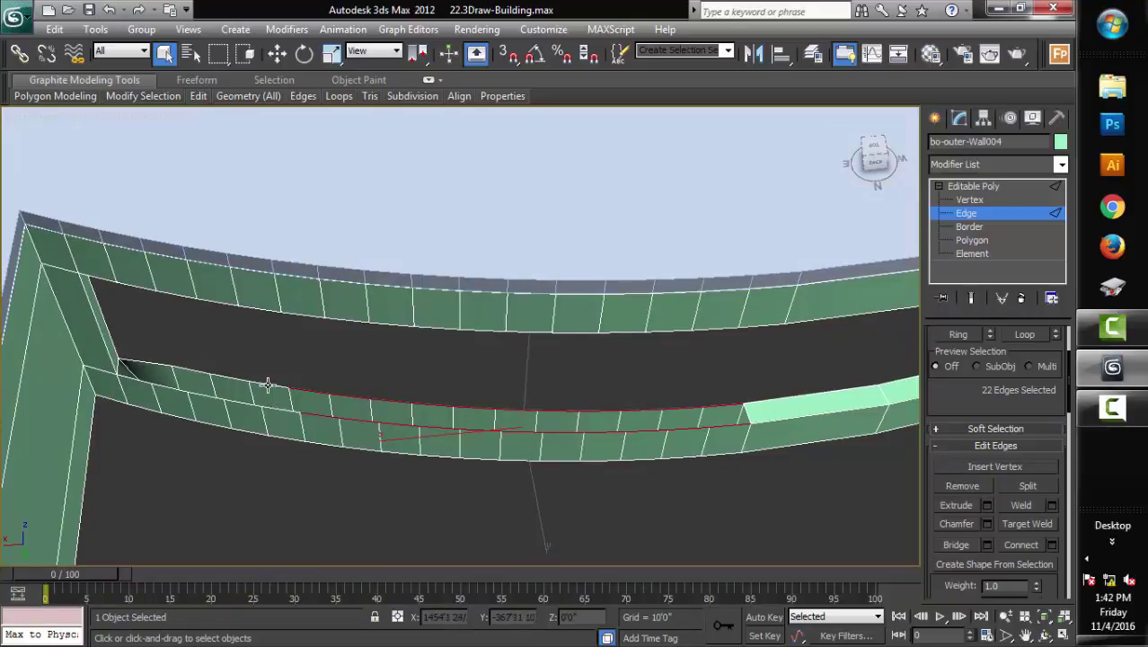
left_click(268, 384, "ctrl")
left_click(271, 407, "ctrl")
left_click(230, 379, "ctrl")
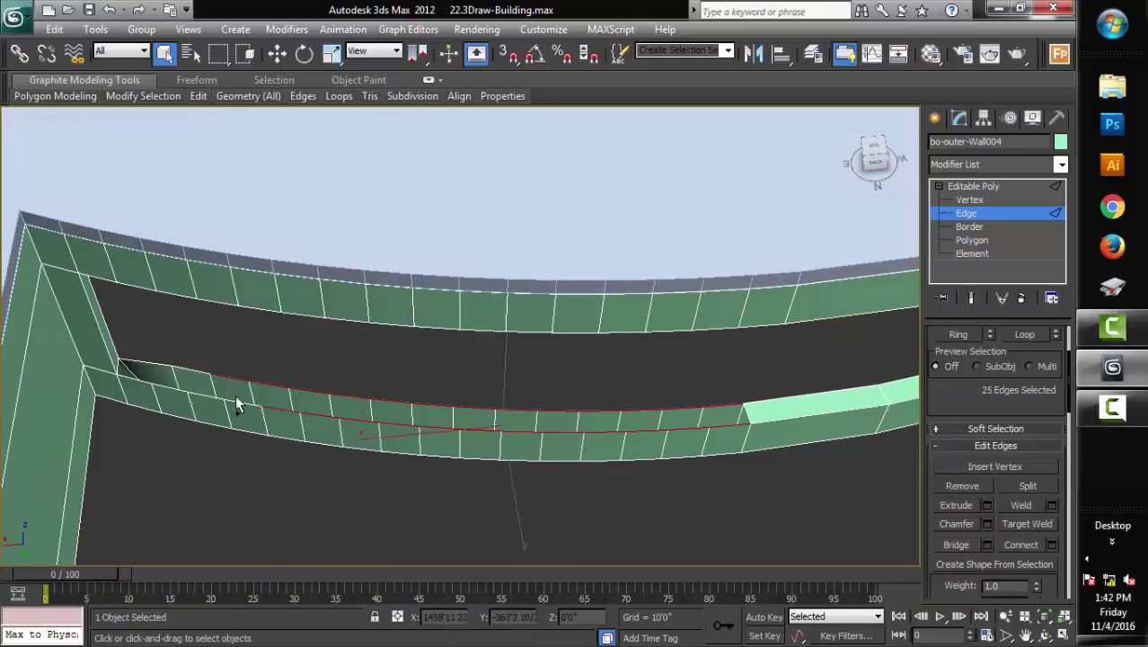
left_click(237, 401, "ctrl")
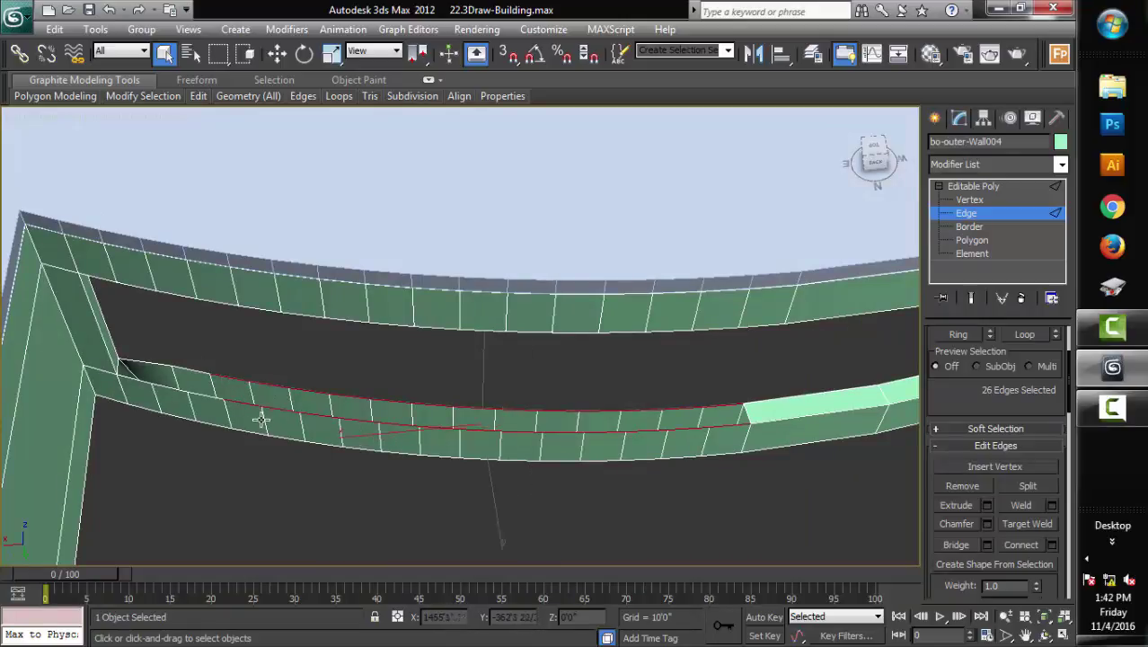
left_click(986, 544)
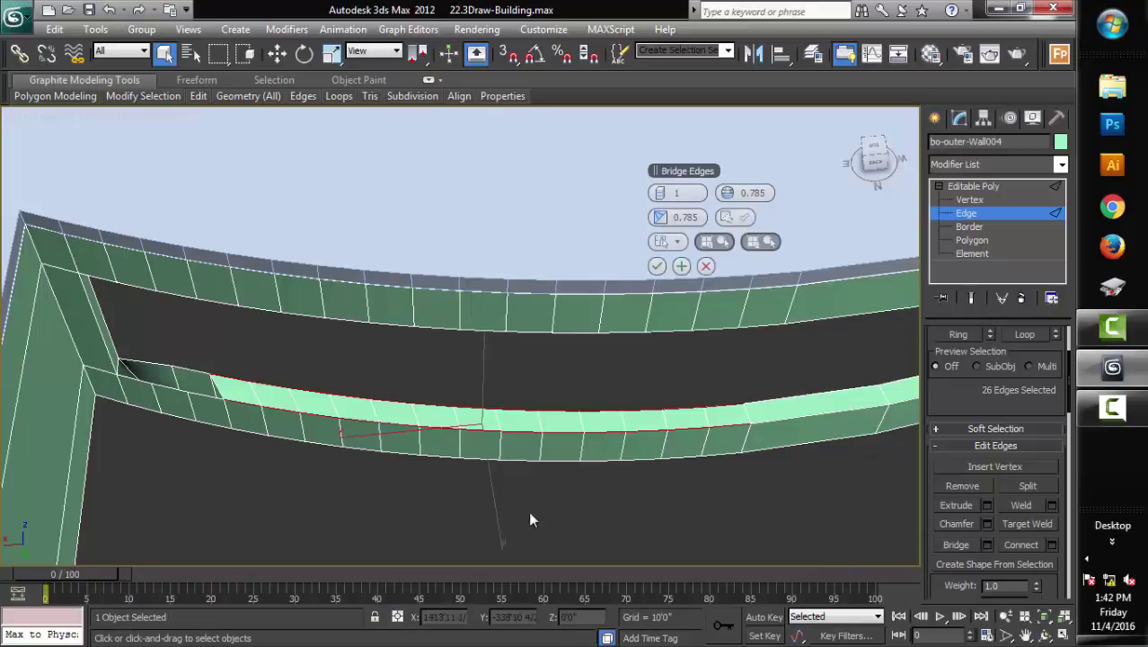
Adjust the bridge's end edges at the strip's left end and confirm the bridge with OK
left_click(151, 364)
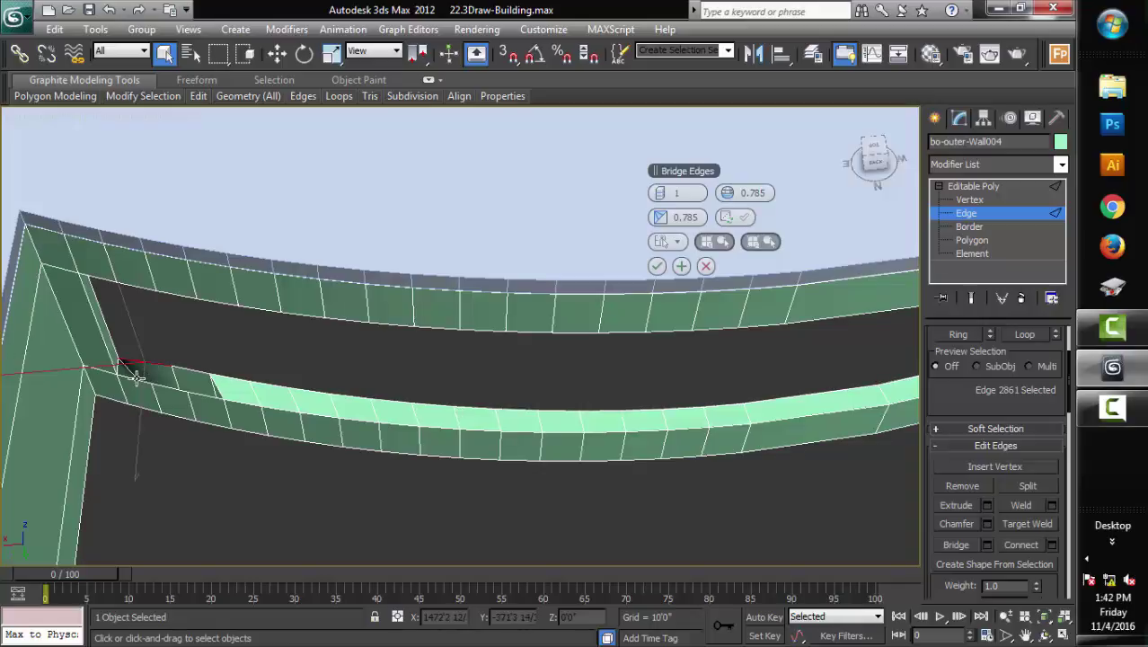
left_click(129, 368, "ctrl")
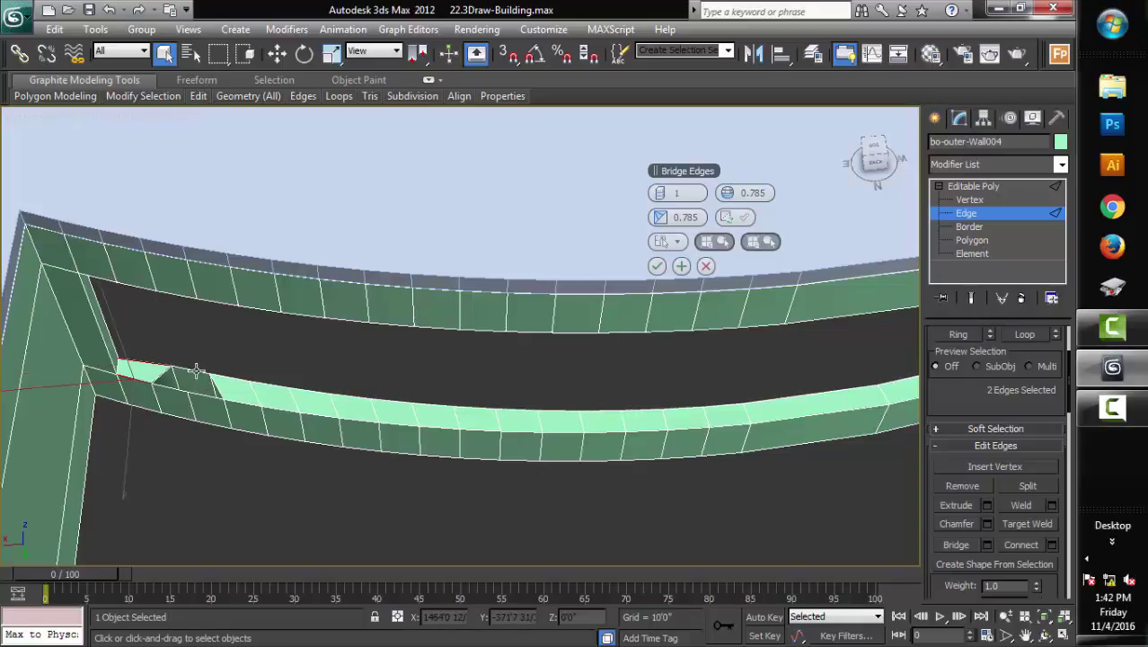
left_click(195, 382, "ctrl")
left_click(192, 391, "ctrl")
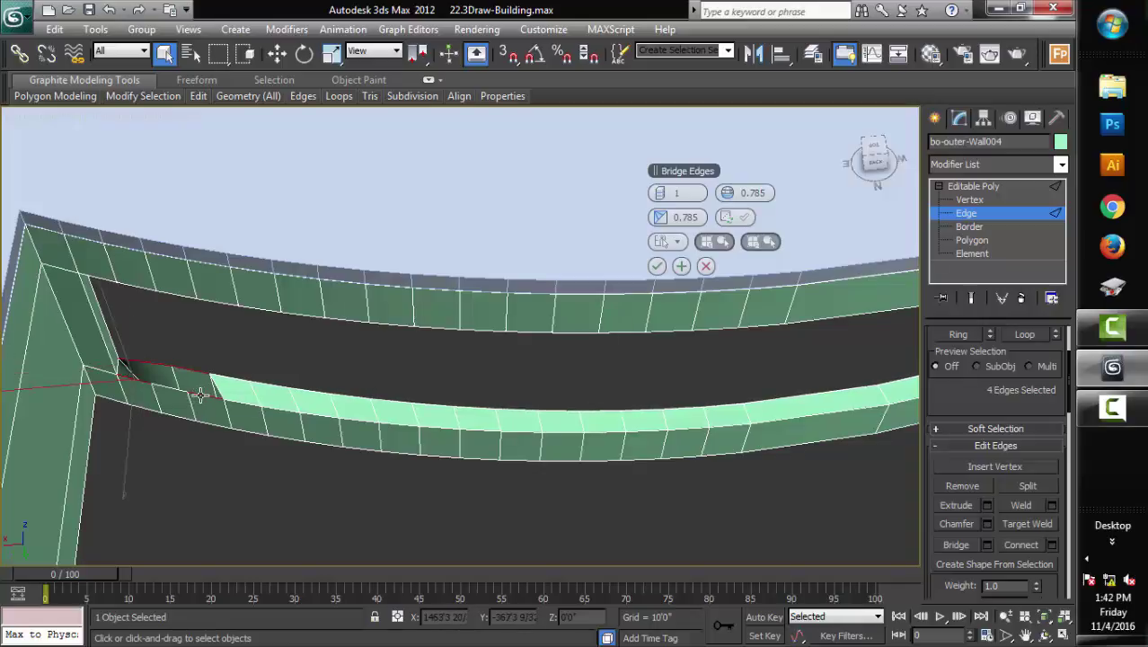
left_click(199, 393, "alt")
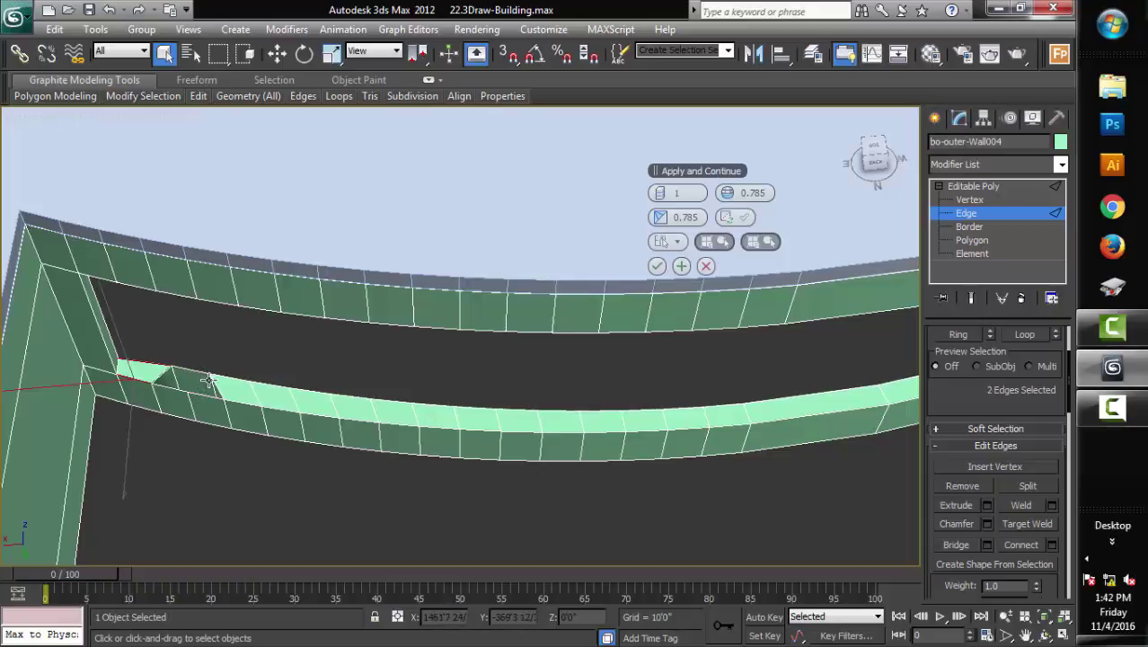
left_click(193, 371)
left_click(203, 392, "ctrl")
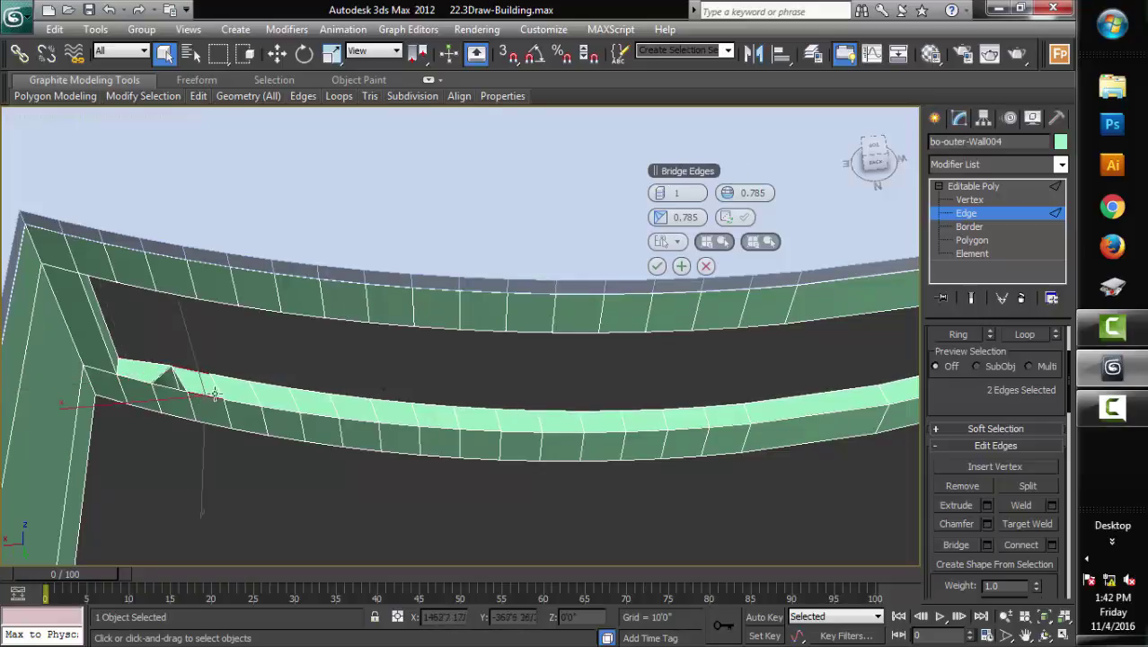
left_click(657, 265)
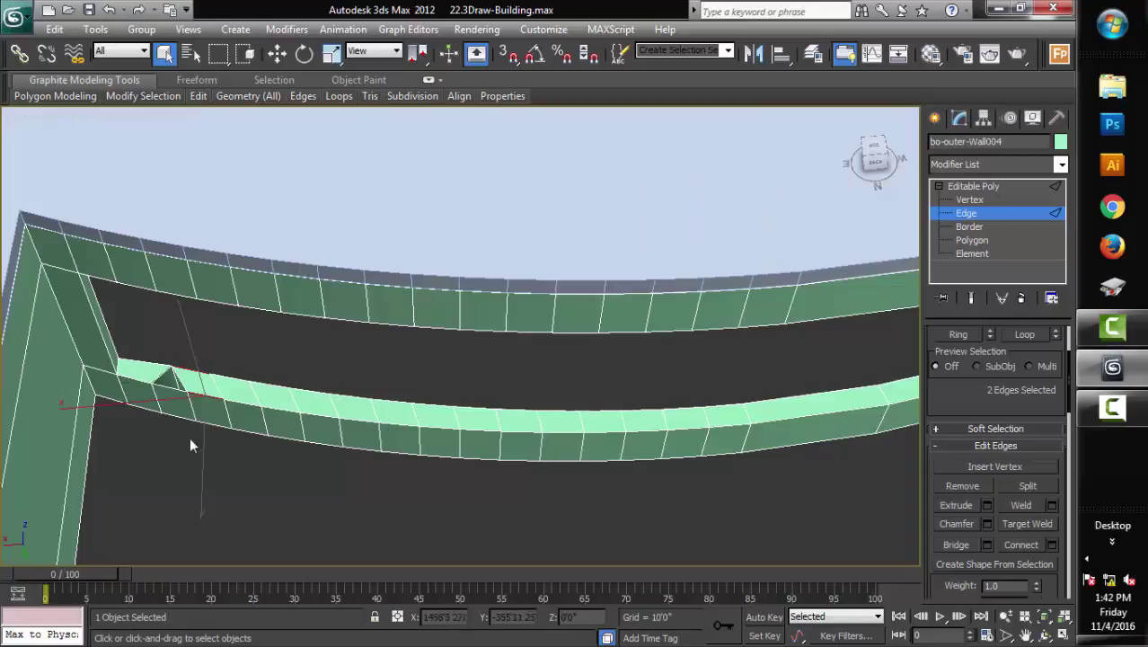
Cap the triangular hole's border, then return to Polygon mode with a side view of the wall
left_click(978, 226)
left_click(176, 375)
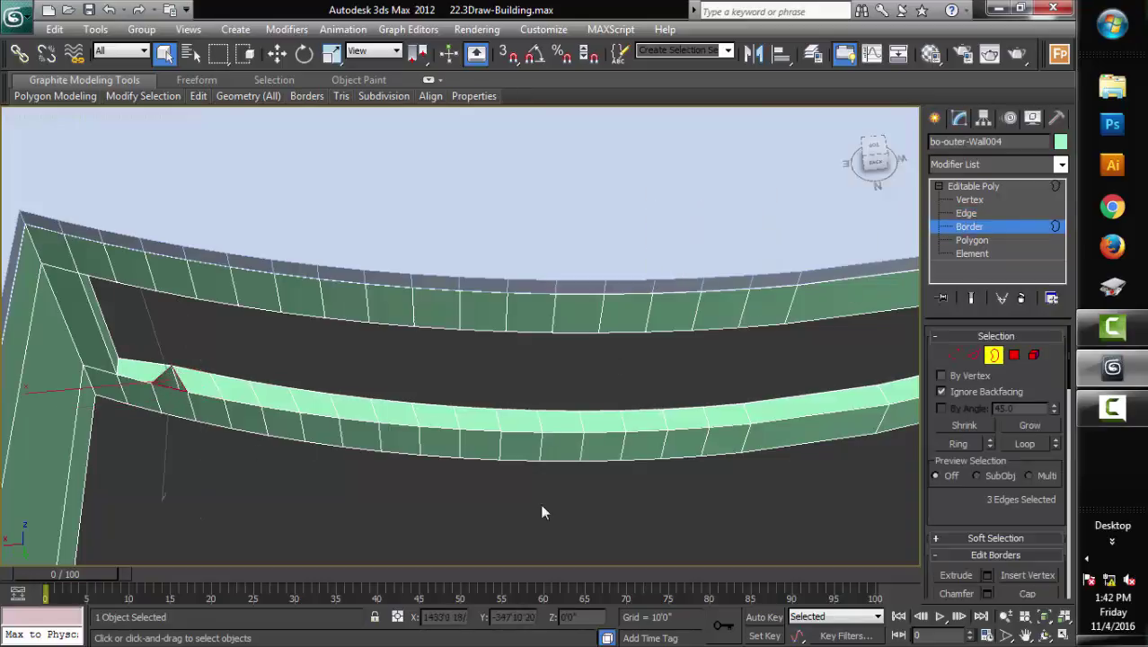
left_click(1028, 596)
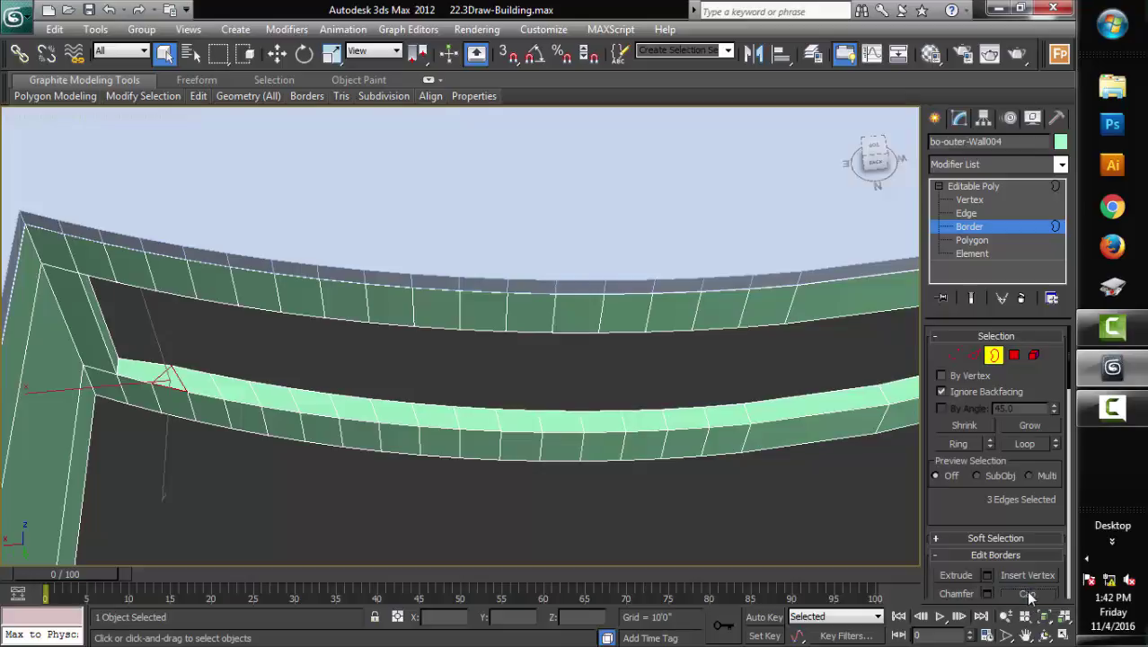
key("3")
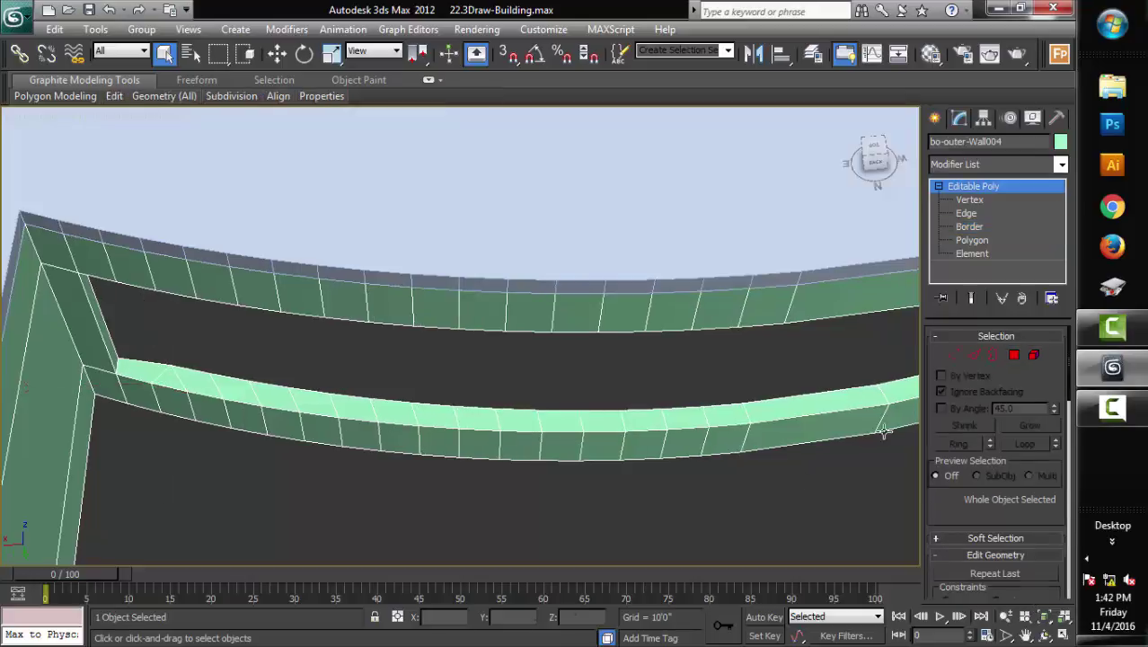
scroll(695, 490, "down", 3)
scroll(695, 490, "down", 3)
scroll(698, 496, "down", 2)
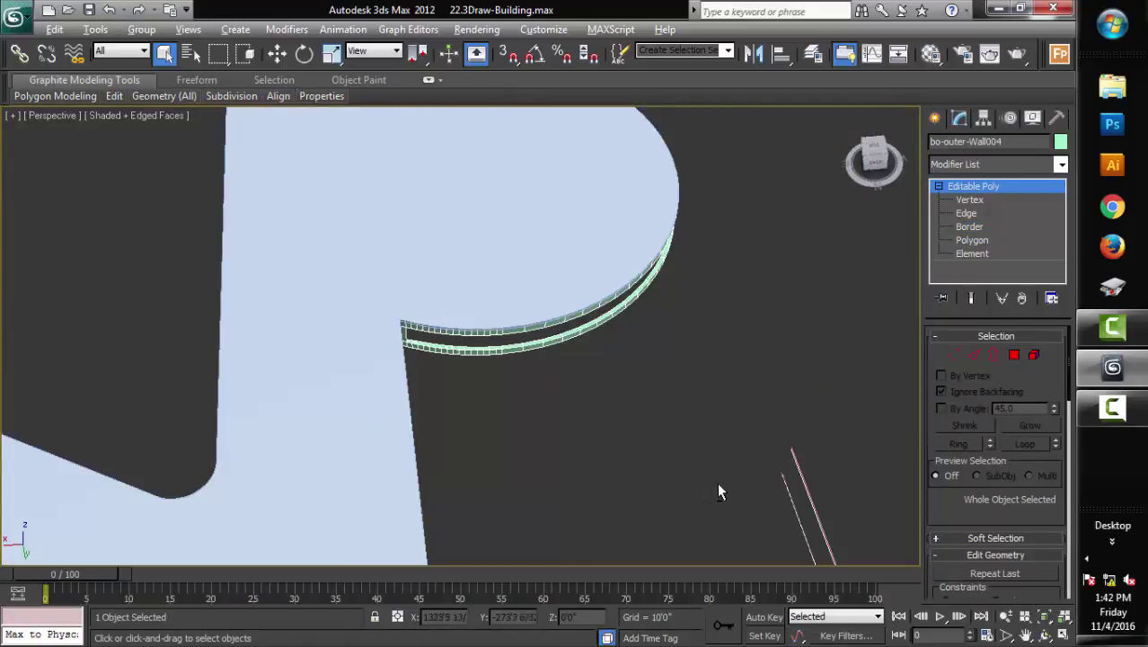
key("4")
middle_click_drag(718, 484, 346, 386, "alt")
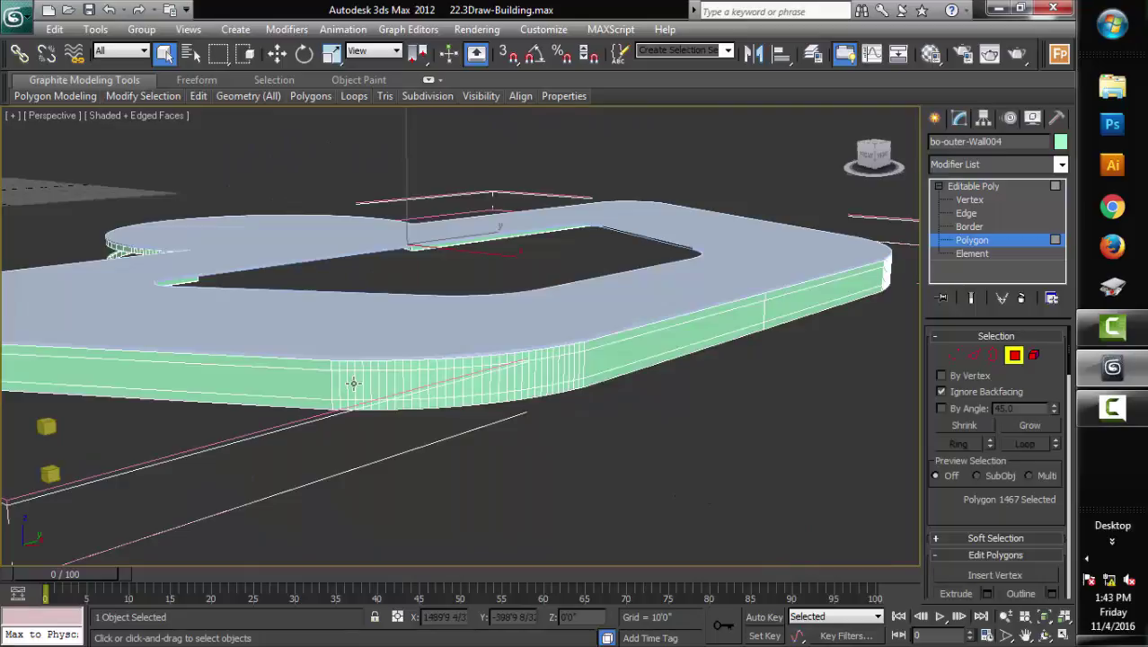
left_click(352, 383)
mouse_move(679, 436)
middle_mouse_down("alt")
mouse_move(495, 423)
mouse_move(625, 439)
middle_mouse_up("alt")
scroll(668, 444, "up", 3)
scroll(495, 423, "down", 5)
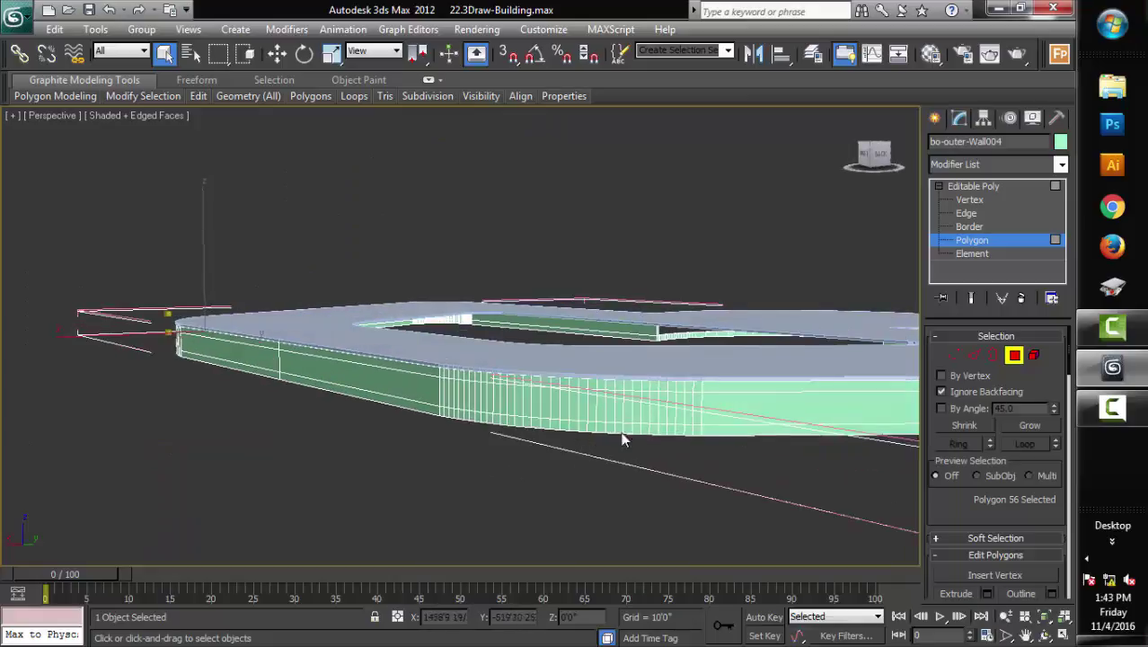
left_click(680, 407, "ctrl")
mouse_move(454, 456)
middle_mouse_down("alt")
mouse_move(728, 457)
mouse_move(502, 464)
middle_mouse_up("alt")
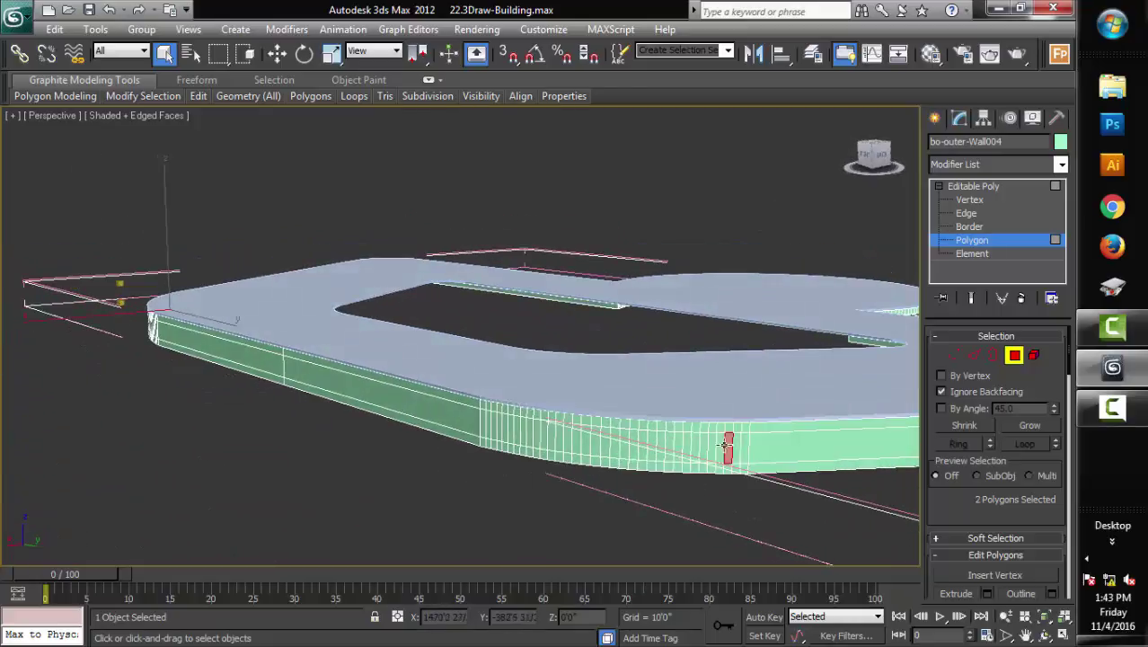
mouse_move(709, 446)
left_mouse_down("ctrl")
mouse_move(552, 437)
mouse_move(377, 395)
left_mouse_up("ctrl")
middle_click_drag(378, 396, 520, 493, "alt")
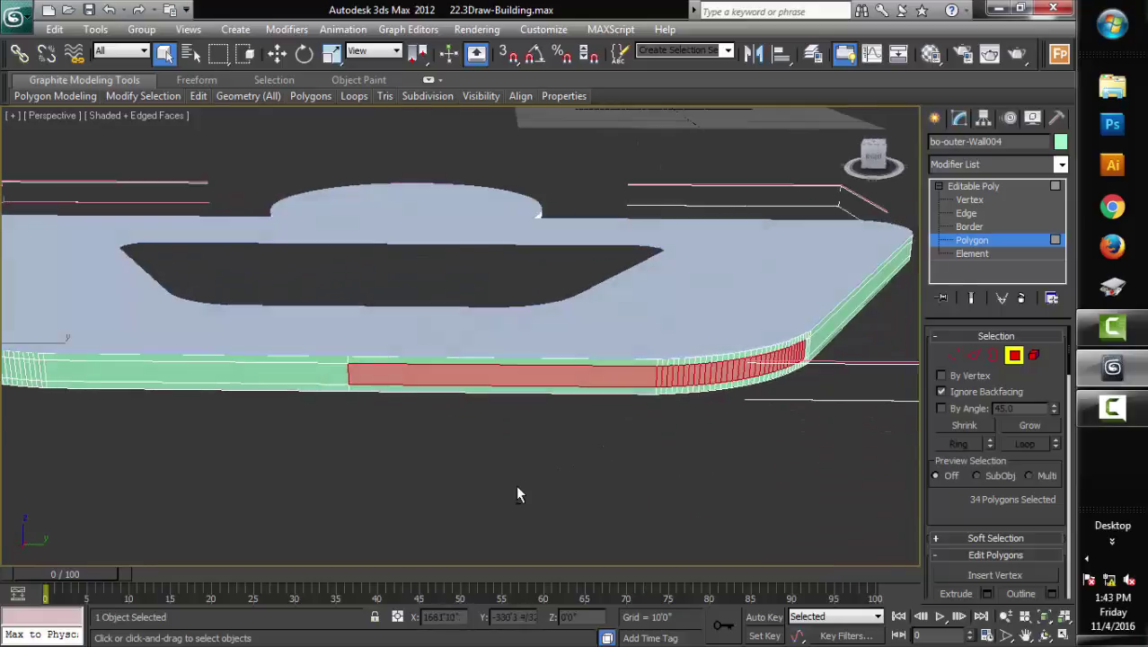
mouse_move(289, 397)
middle_mouse_down("alt")
mouse_move(361, 462)
mouse_move(262, 474)
mouse_move(124, 453)
middle_mouse_up("alt")
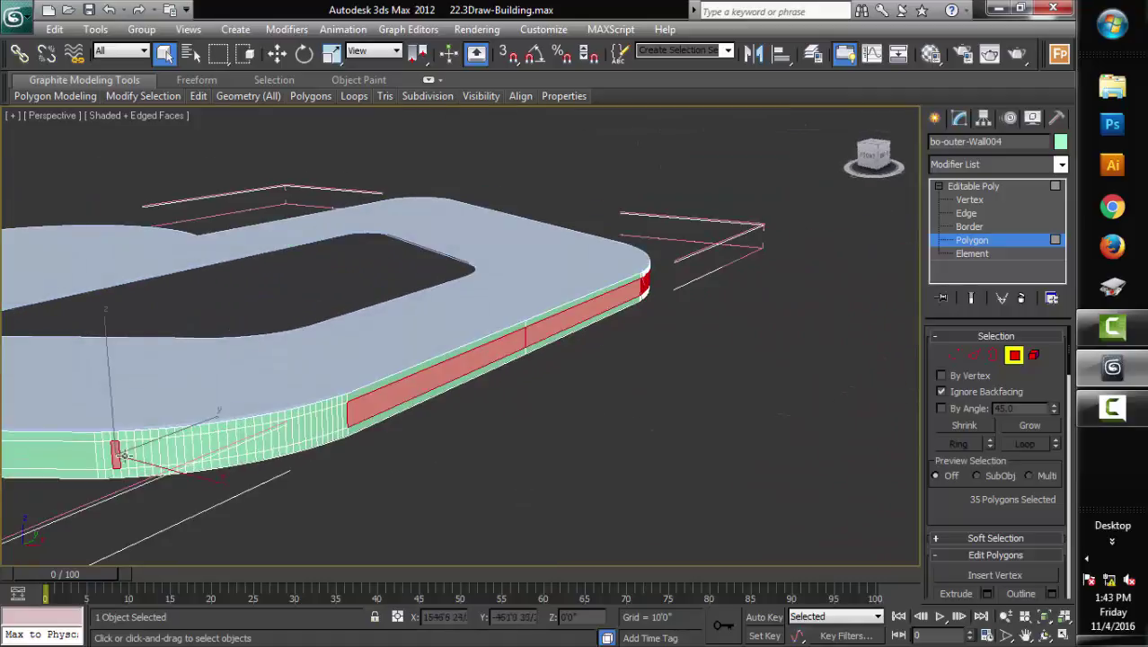
left_click_drag(124, 453, 324, 426, "ctrl")
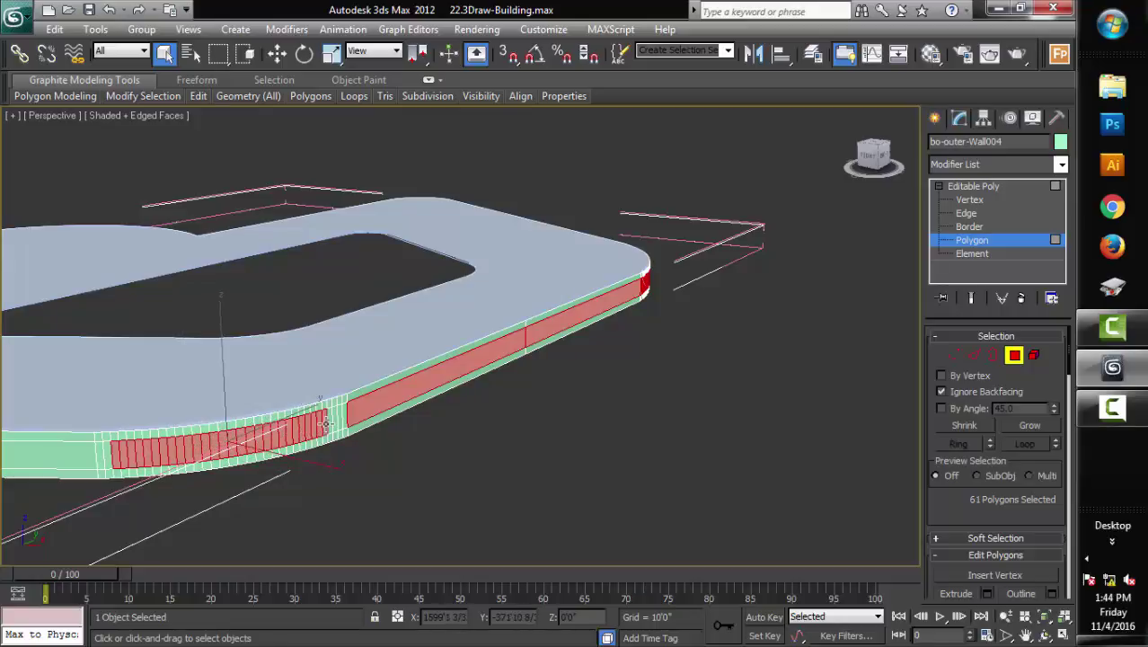
left_click(330, 420, "ctrl")
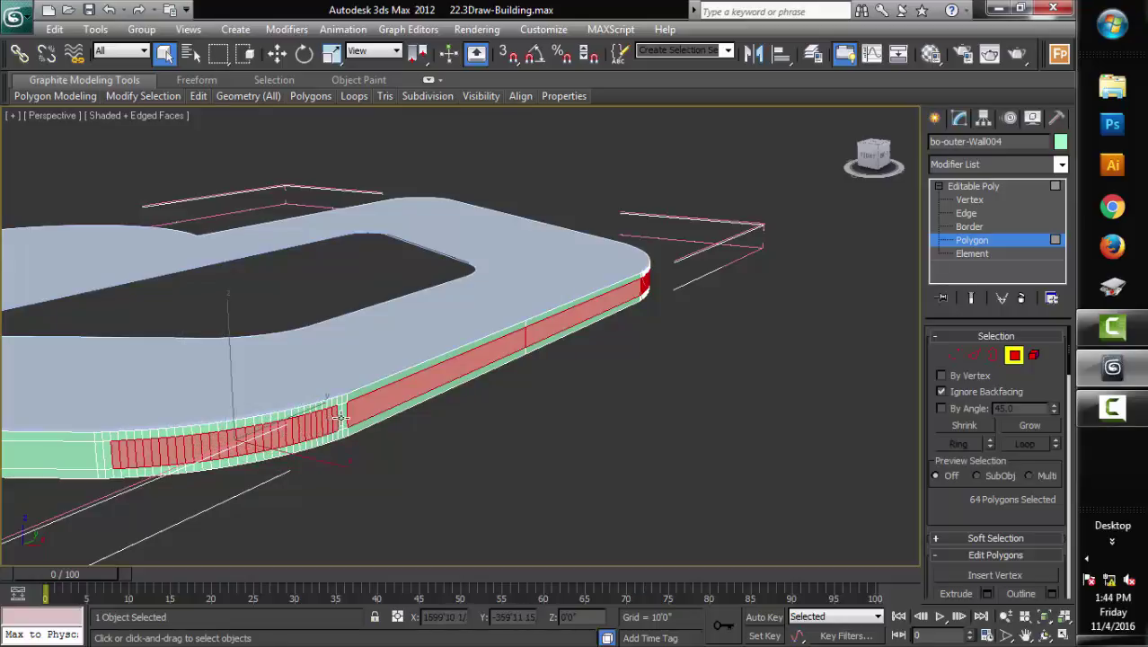
left_click(339, 417, "ctrl")
left_click(347, 416, "ctrl")
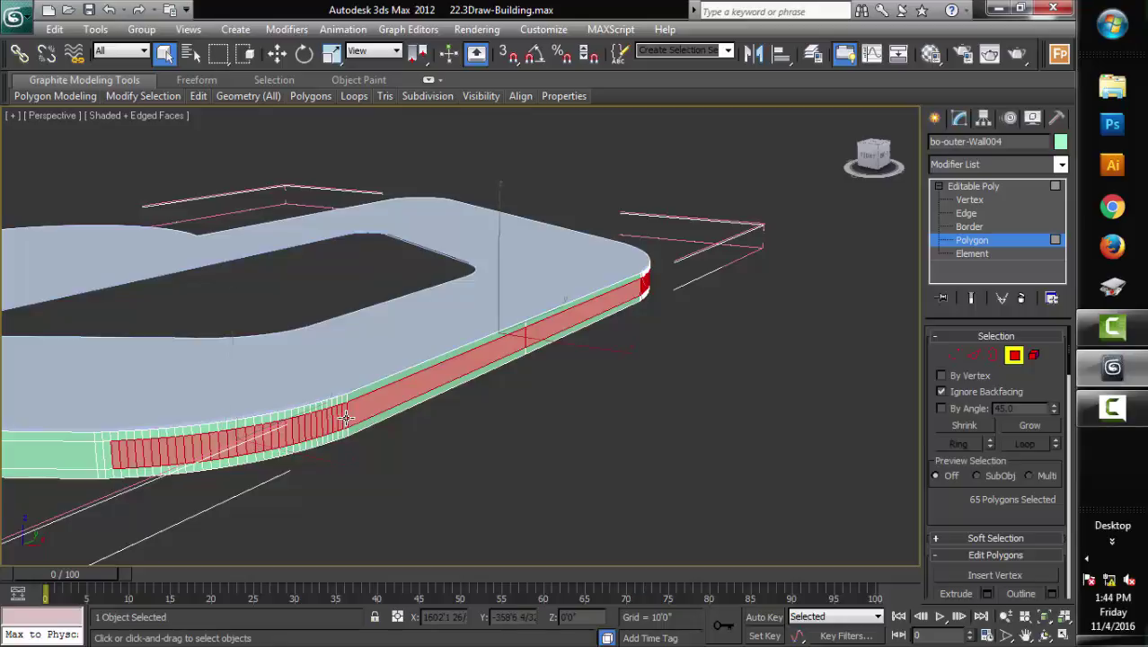
left_click(464, 472)
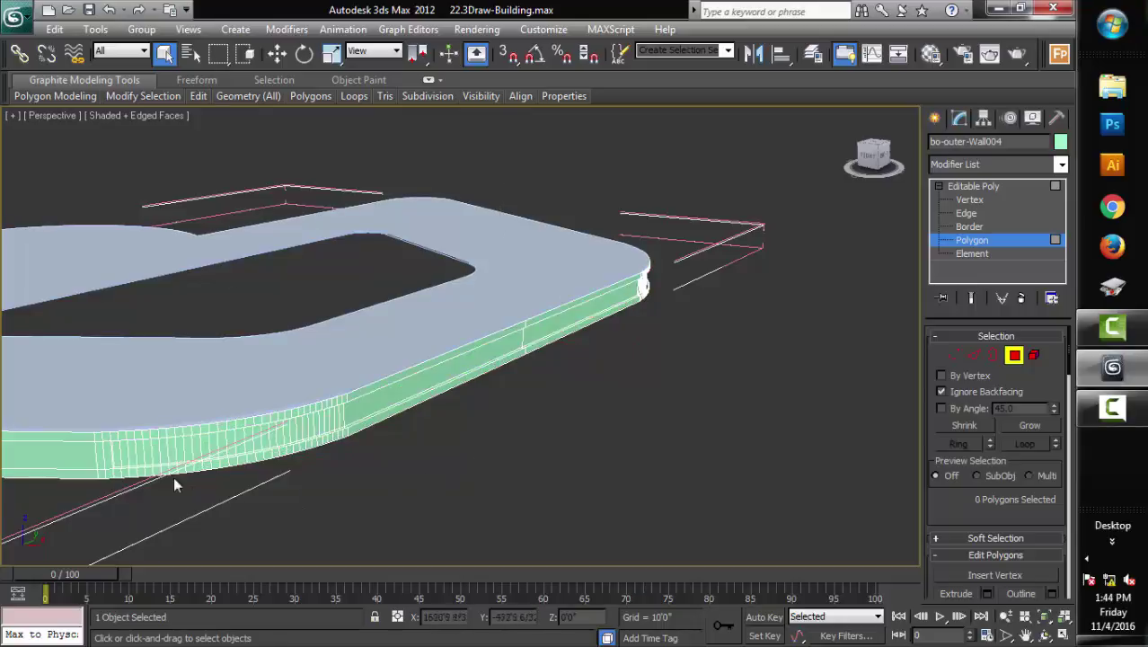
Delete two individual polygons from the curved outer wall
left_click(153, 442)
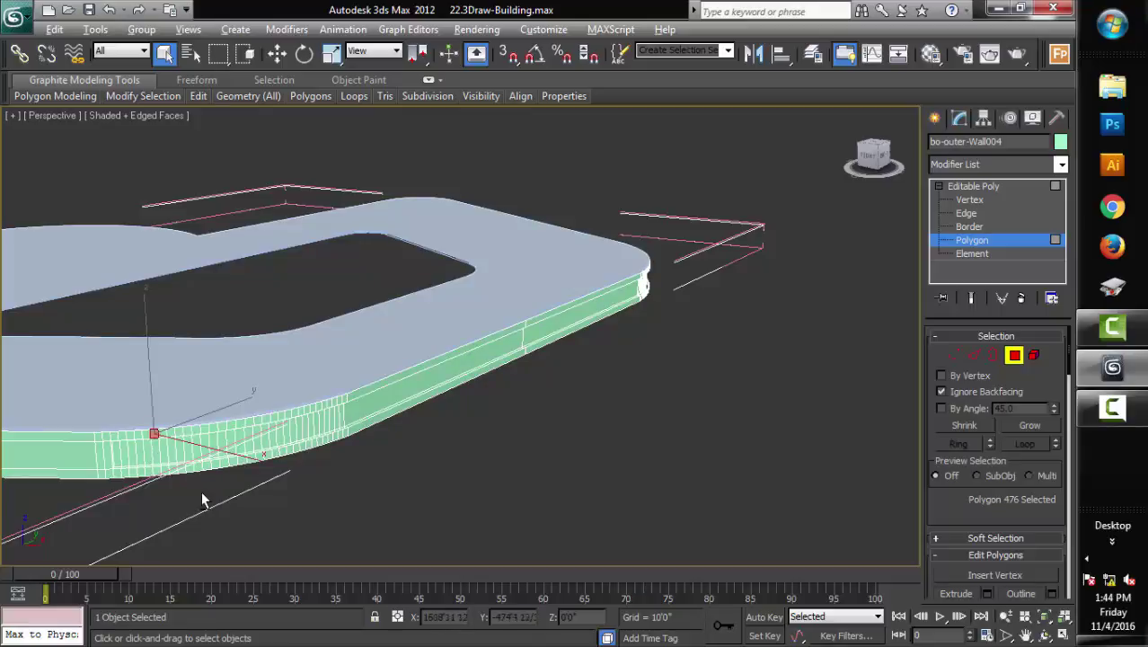
mouse_move(202, 494)
middle_mouse_down("alt")
mouse_move(246, 416)
mouse_move(403, 351)
mouse_move(459, 381)
mouse_move(400, 418)
mouse_move(236, 461)
mouse_move(315, 472)
mouse_move(346, 449)
mouse_move(538, 419)
mouse_move(553, 267)
mouse_move(566, 391)
mouse_move(564, 376)
middle_mouse_up("alt")
left_click(566, 375)
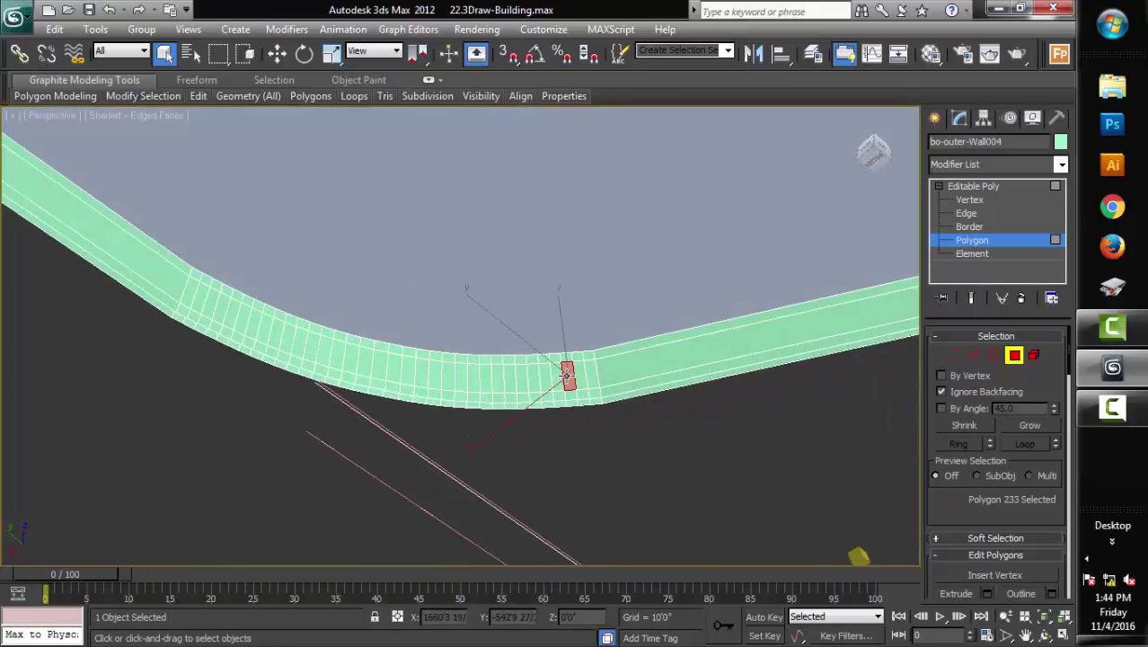
key("Delete")
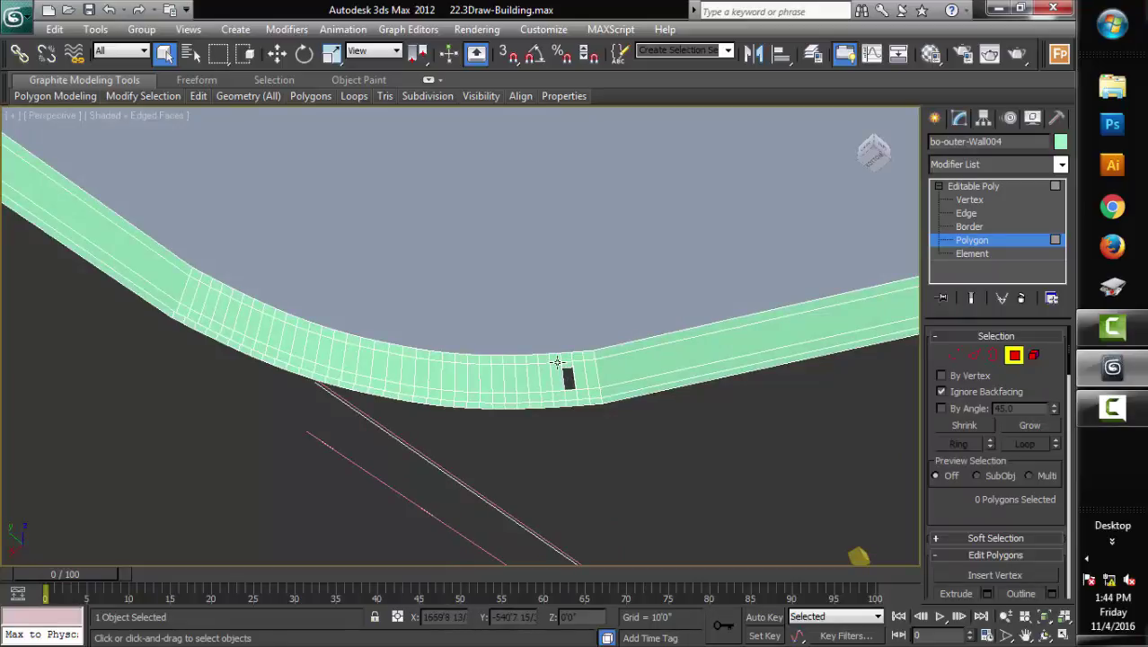
left_click(558, 361)
mouse_move(557, 361)
middle_mouse_down("alt")
mouse_move(564, 402)
mouse_move(527, 301)
mouse_move(495, 370)
mouse_move(541, 460)
mouse_move(591, 450)
mouse_move(500, 416)
mouse_move(387, 444)
mouse_move(336, 487)
mouse_move(310, 477)
mouse_move(567, 427)
mouse_move(599, 452)
mouse_move(310, 436)
mouse_move(200, 456)
mouse_move(309, 436)
mouse_move(561, 427)
mouse_move(495, 441)
middle_mouse_up("alt")
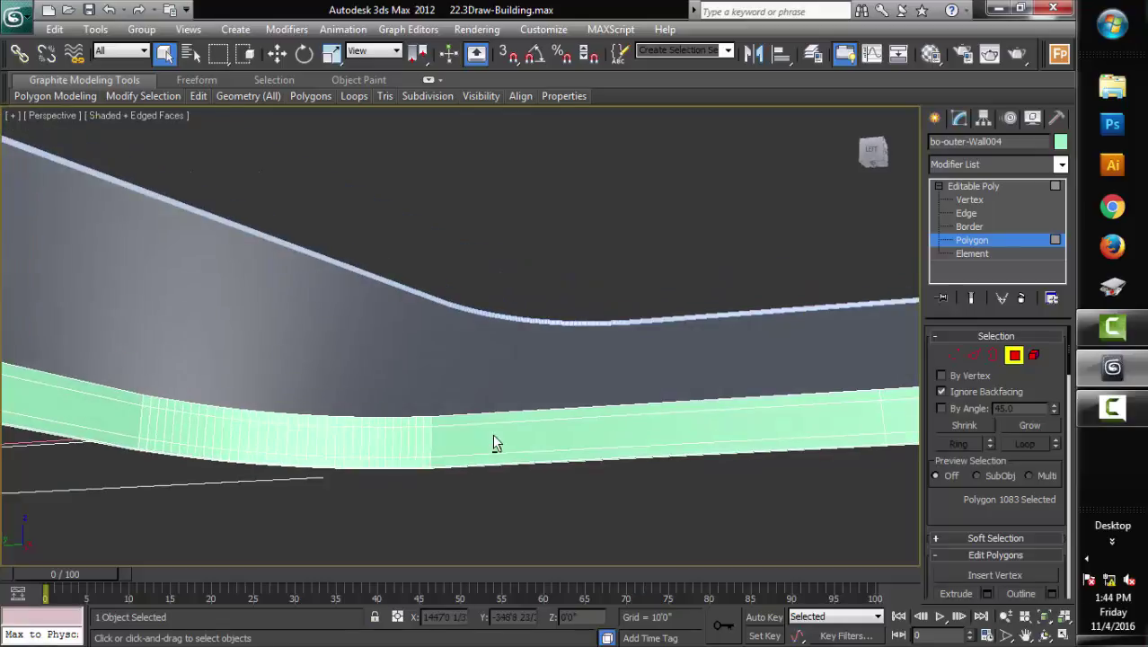
left_click(159, 422)
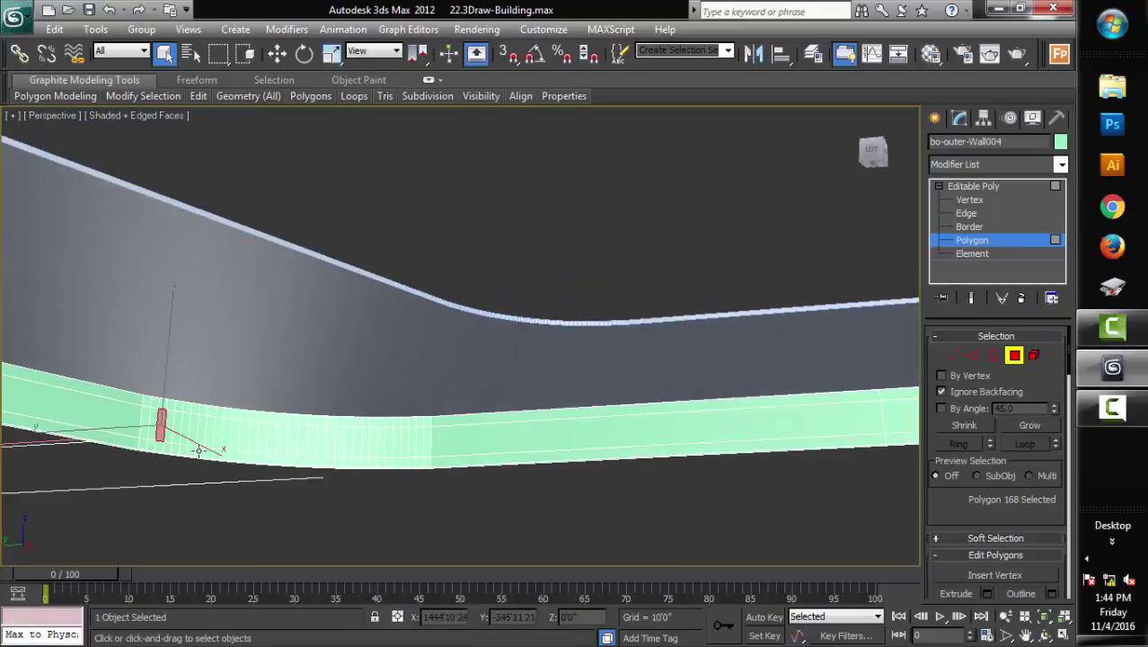
key("Delete")
Marquee-select a strip of middle-band wall polygons, then clear the selection
left_click(167, 423)
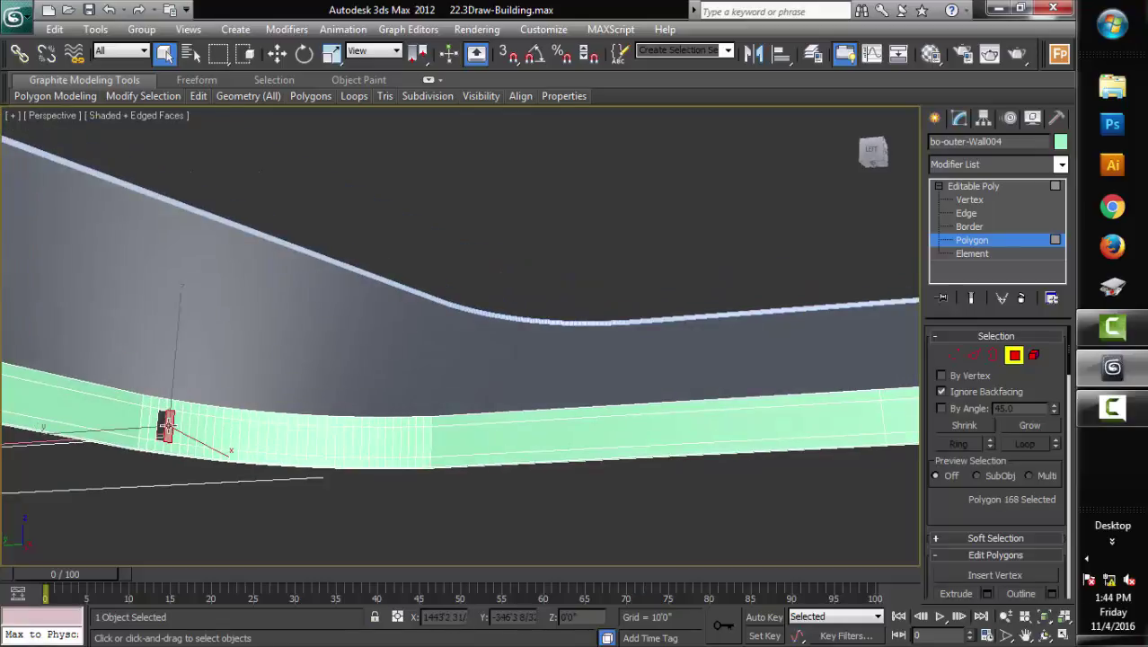
middle_click_drag(215, 445, 225, 431, "alt")
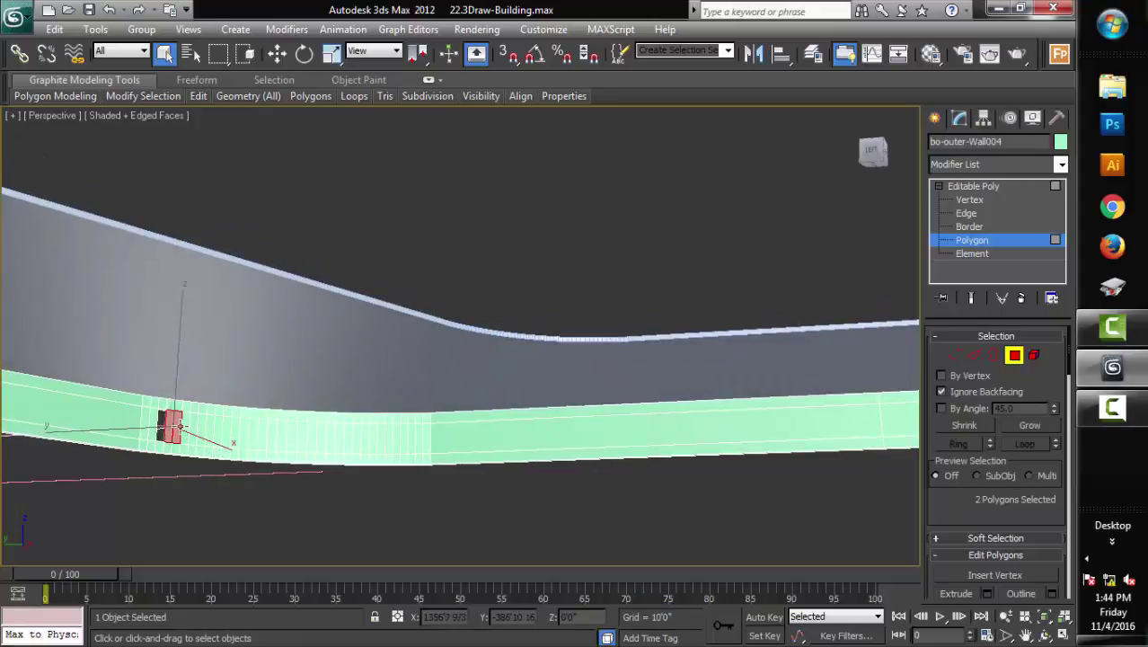
mouse_move(188, 426)
left_mouse_down()
mouse_move(258, 439)
mouse_move(420, 435)
mouse_move(451, 472)
left_mouse_up()
mouse_move(451, 473)
middle_mouse_down("alt")
mouse_move(646, 473)
mouse_move(591, 492)
mouse_move(592, 463)
middle_mouse_up("alt")
mouse_move(591, 462)
left_mouse_down("ctrl")
mouse_move(664, 431)
mouse_move(802, 430)
mouse_move(824, 458)
left_mouse_up("ctrl")
left_click_drag(901, 423, 795, 431, "ctrl")
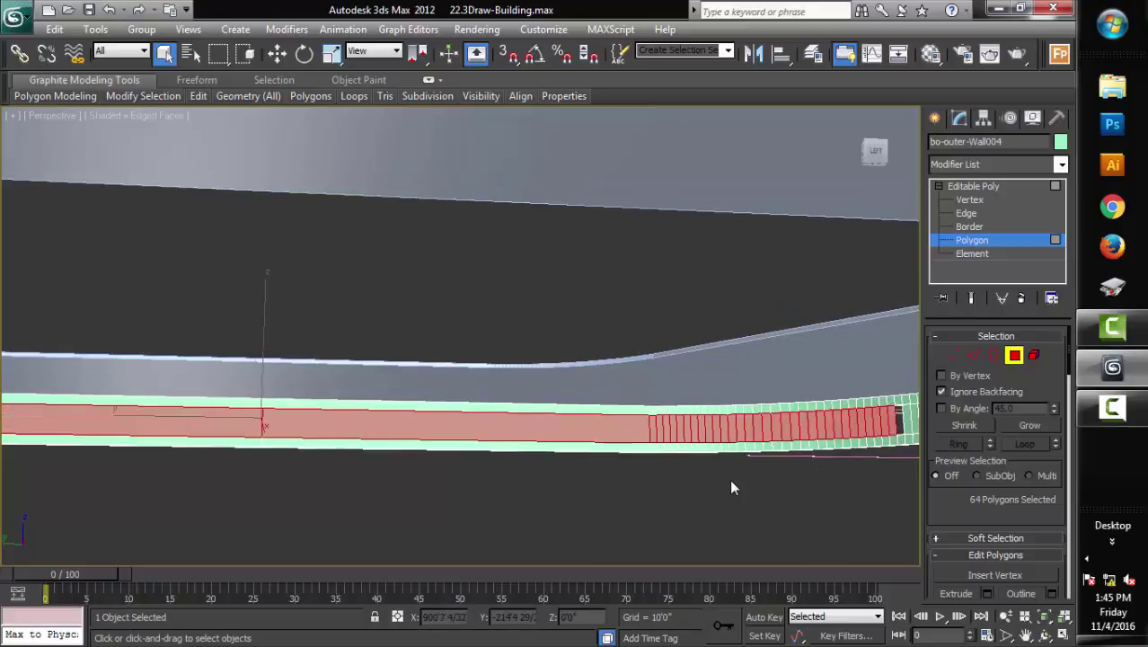
mouse_move(736, 486)
middle_mouse_down("alt")
mouse_move(501, 490)
mouse_move(473, 505)
middle_mouse_up("alt")
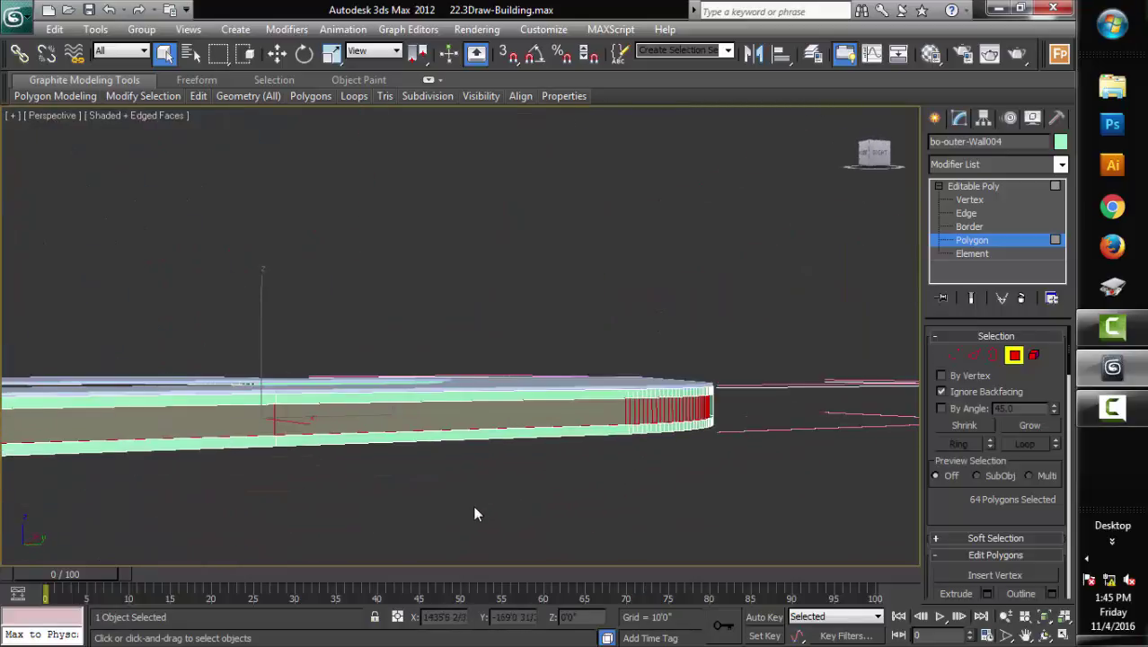
left_click(476, 513)
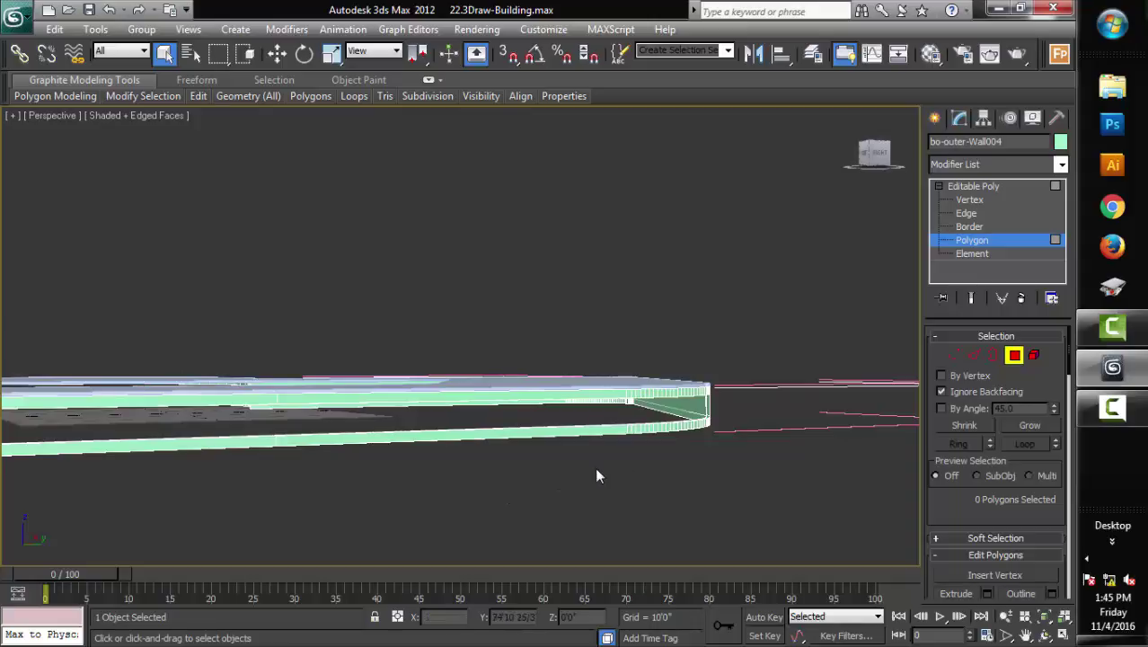
Orbit around the curved wall and set bo-outer-Wall004 to Edge sub-object level
mouse_move(597, 473)
middle_mouse_down("alt")
mouse_move(706, 448)
mouse_move(478, 505)
mouse_move(476, 452)
mouse_move(456, 487)
middle_mouse_up("alt")
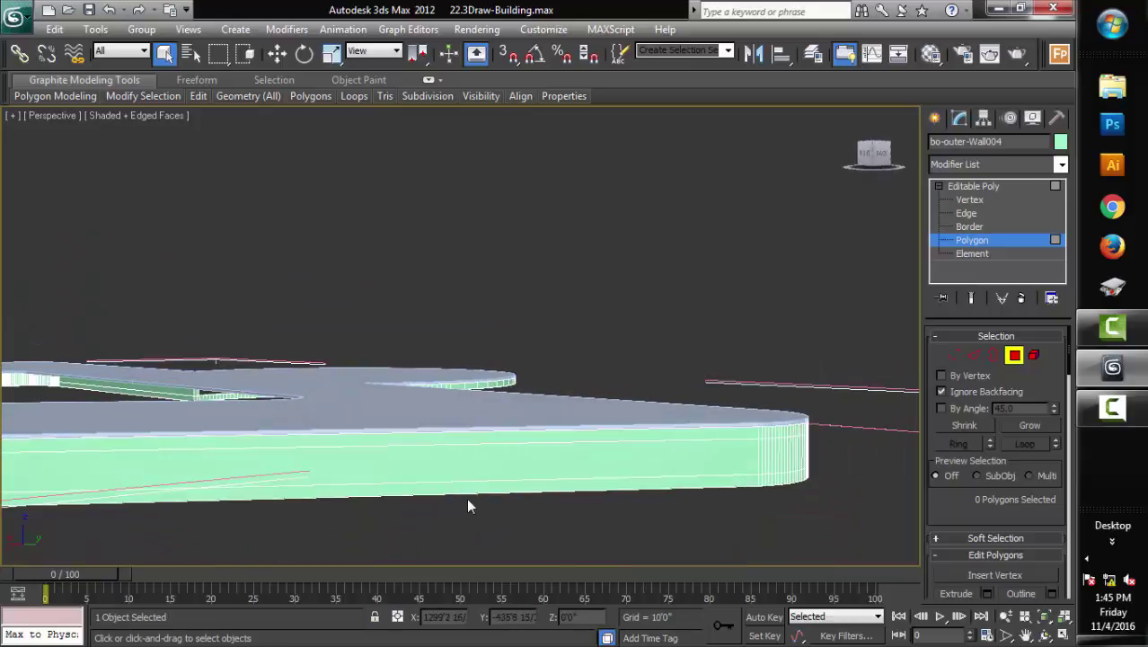
middle_click_drag(533, 478, 634, 482, "alt")
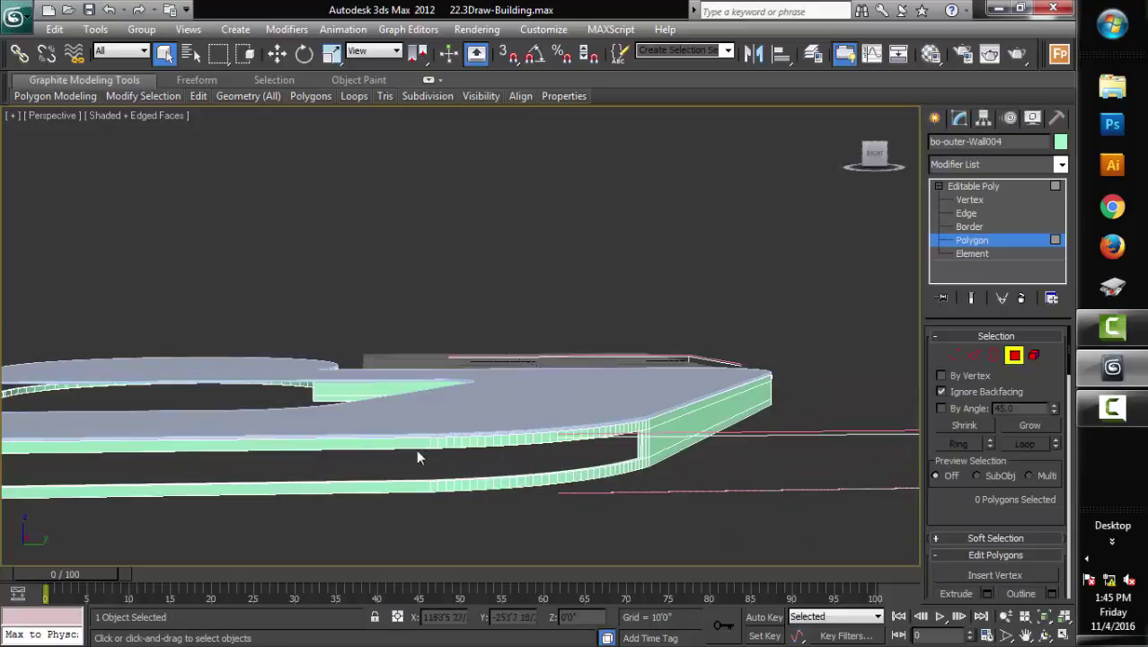
left_click(391, 449)
mouse_move(406, 465)
middle_mouse_down("alt")
mouse_move(496, 503)
mouse_move(397, 501)
mouse_move(508, 434)
middle_mouse_up("alt")
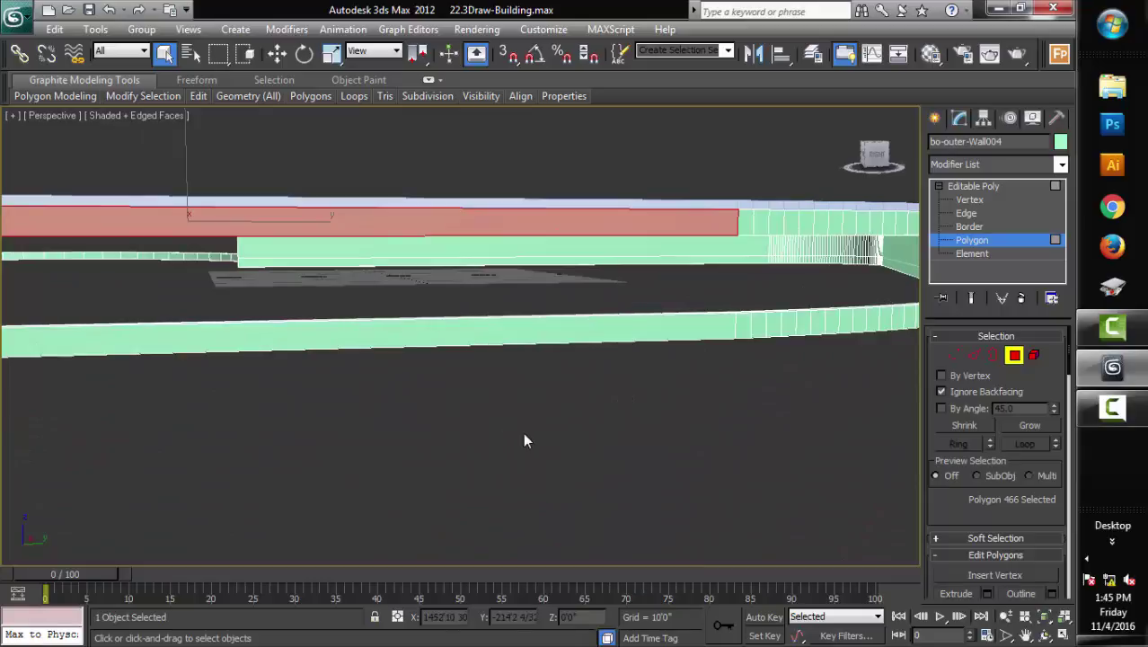
left_click(974, 354)
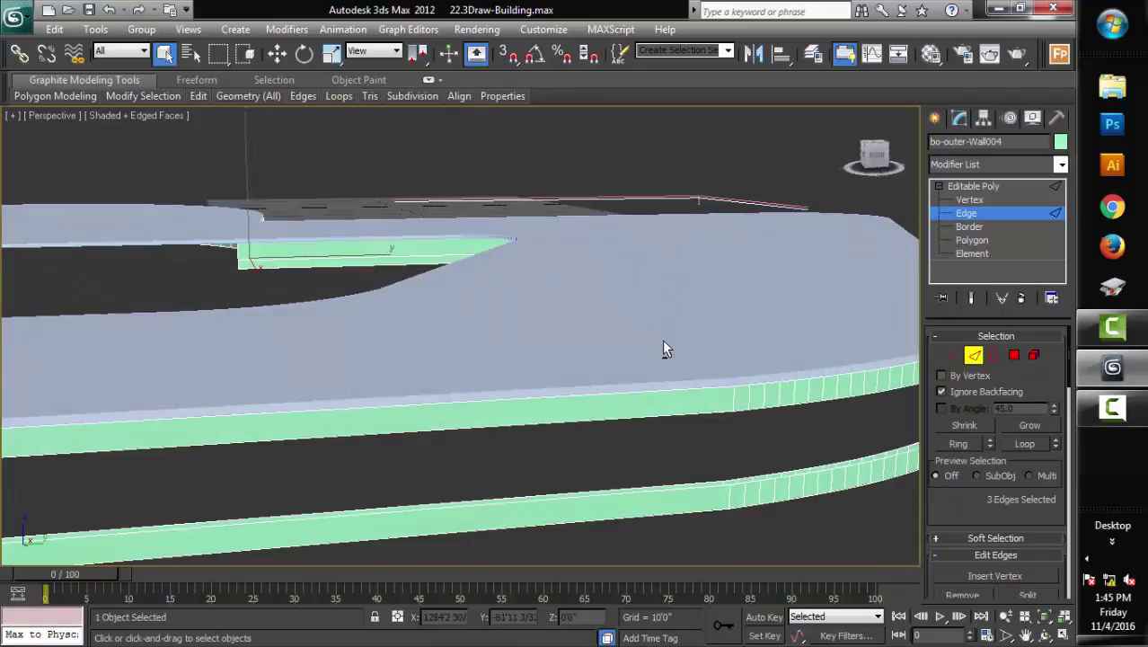
Select four edges along the lower wall's gap and open the Bridge Edges settings at 1 segment
left_click(648, 485)
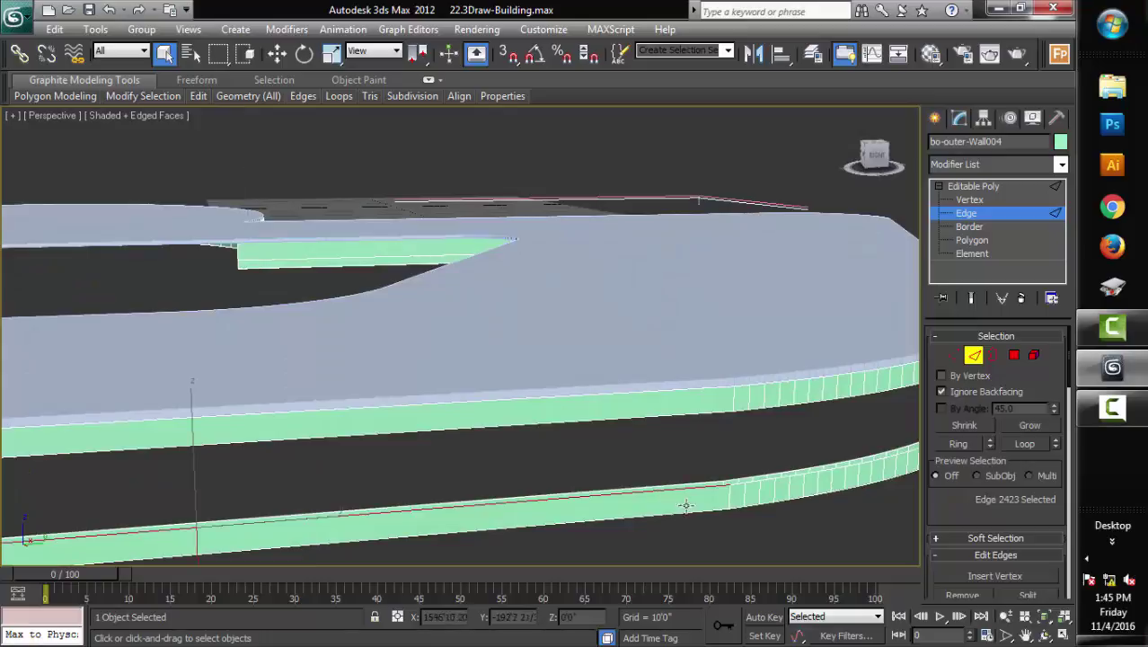
mouse_move(686, 505)
middle_mouse_down("alt")
mouse_move(666, 519)
mouse_move(661, 493)
mouse_move(662, 503)
middle_mouse_up("alt")
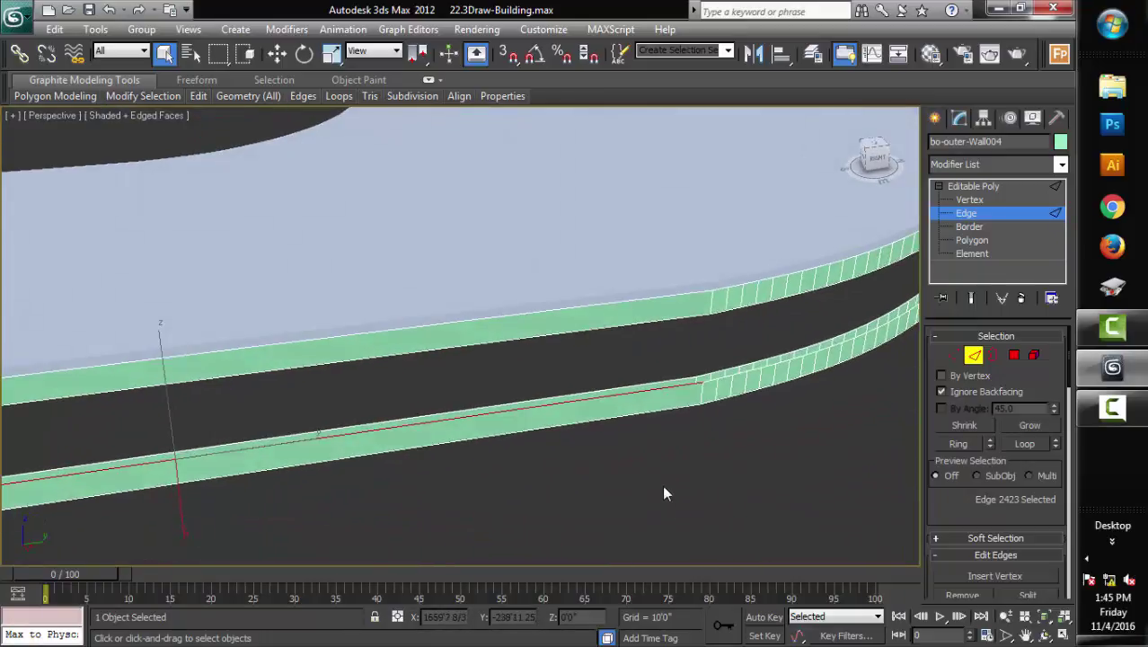
left_click(662, 493)
left_click(640, 391)
left_click(642, 386, "ctrl")
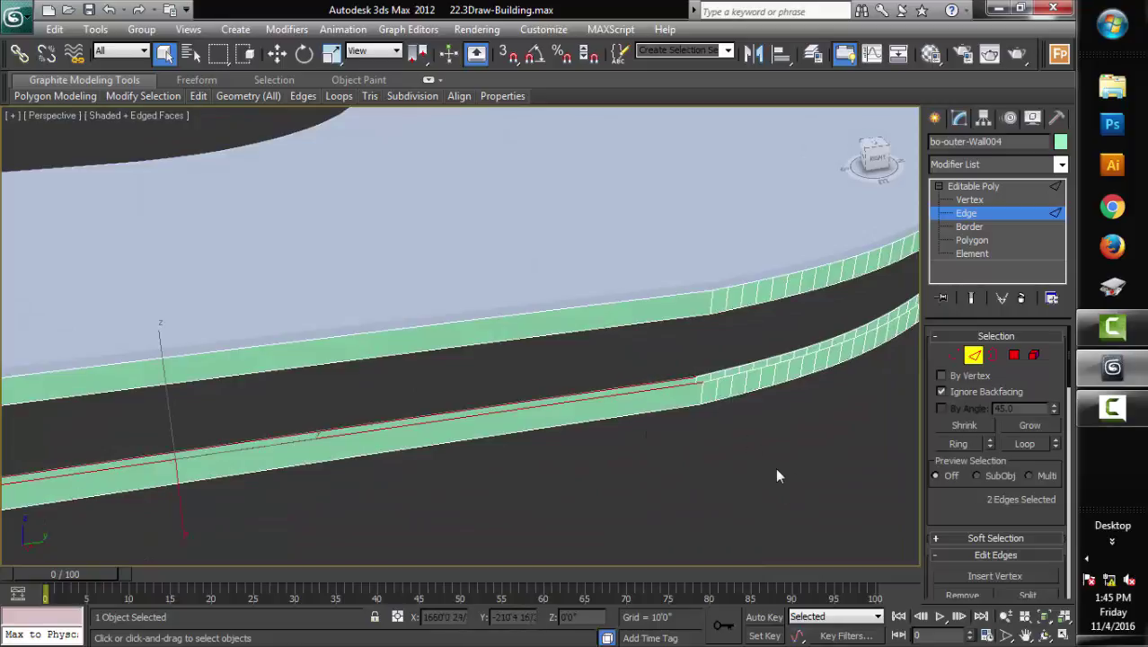
mouse_move(409, 538)
middle_mouse_down()
mouse_move(307, 529)
mouse_move(467, 498)
middle_mouse_up()
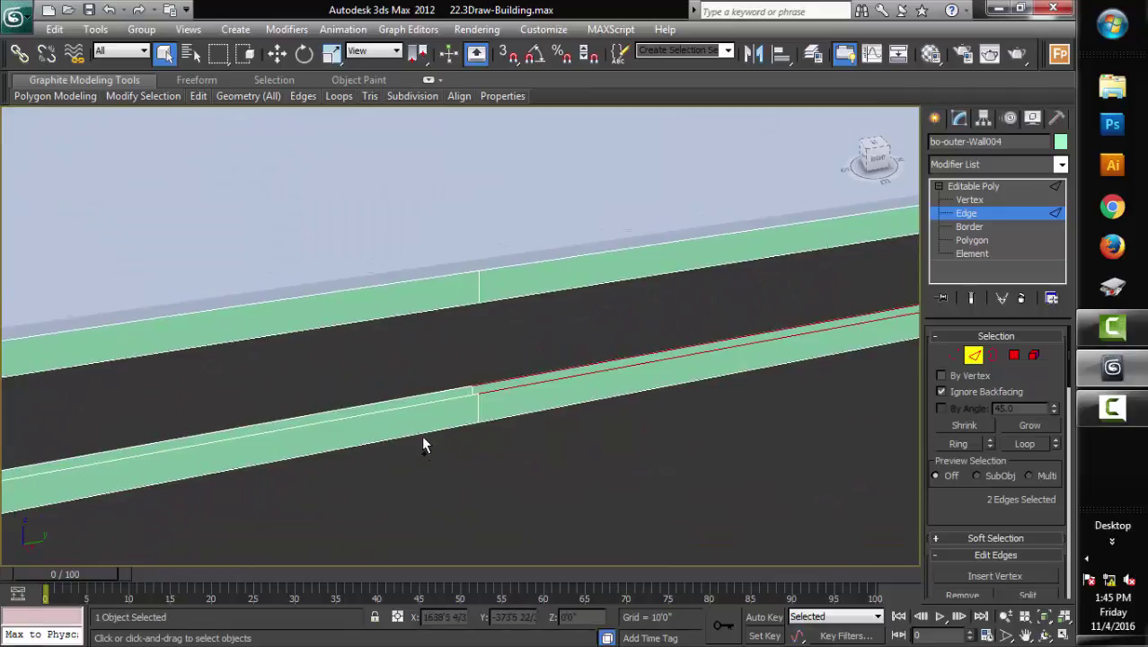
left_click(414, 406, "ctrl")
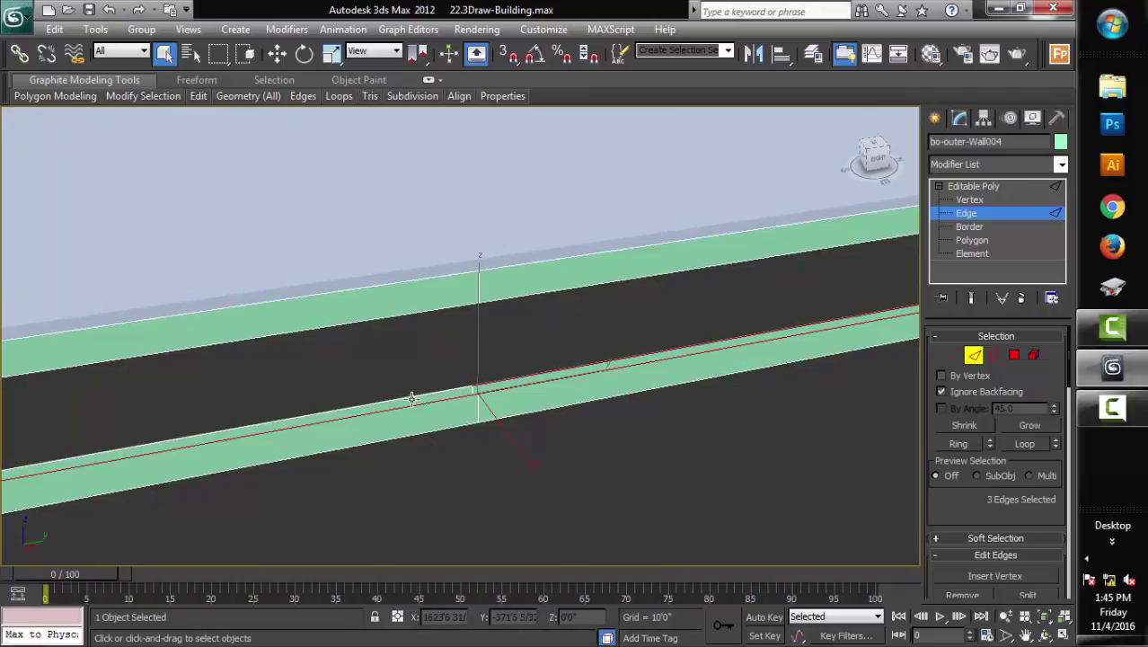
left_click(411, 398, "ctrl")
left_click_drag(942, 521, 954, 388)
left_click(986, 529)
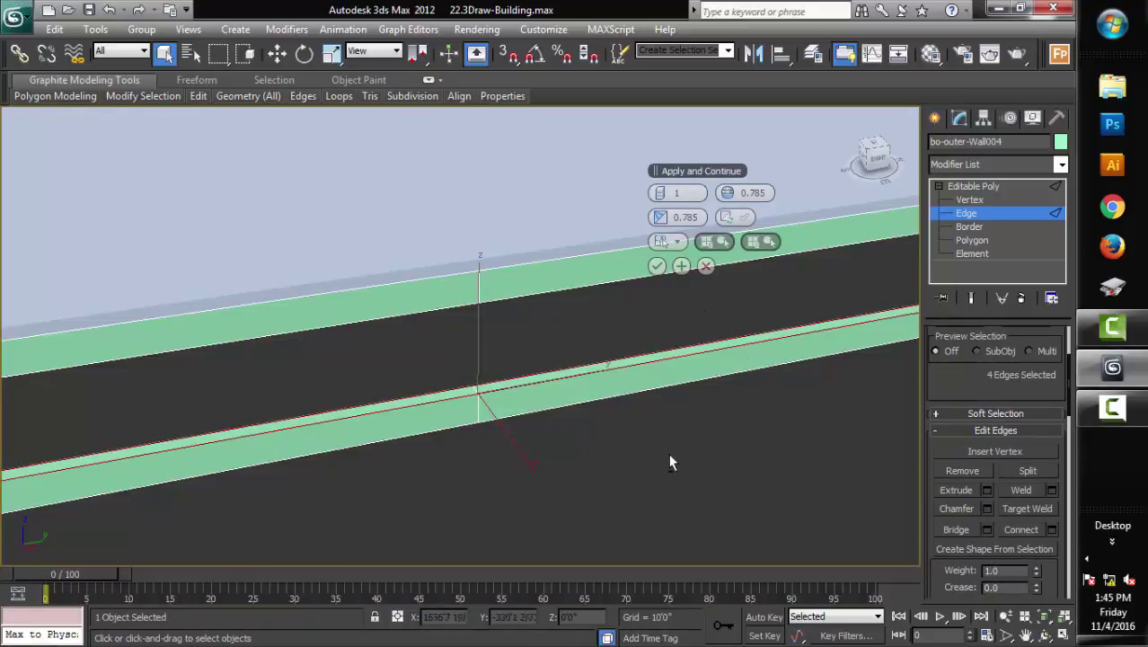
Zoom in on the walls and pick the first two wall edges to bridge
scroll(477, 521, "down", 3)
scroll(468, 531, "down", 2)
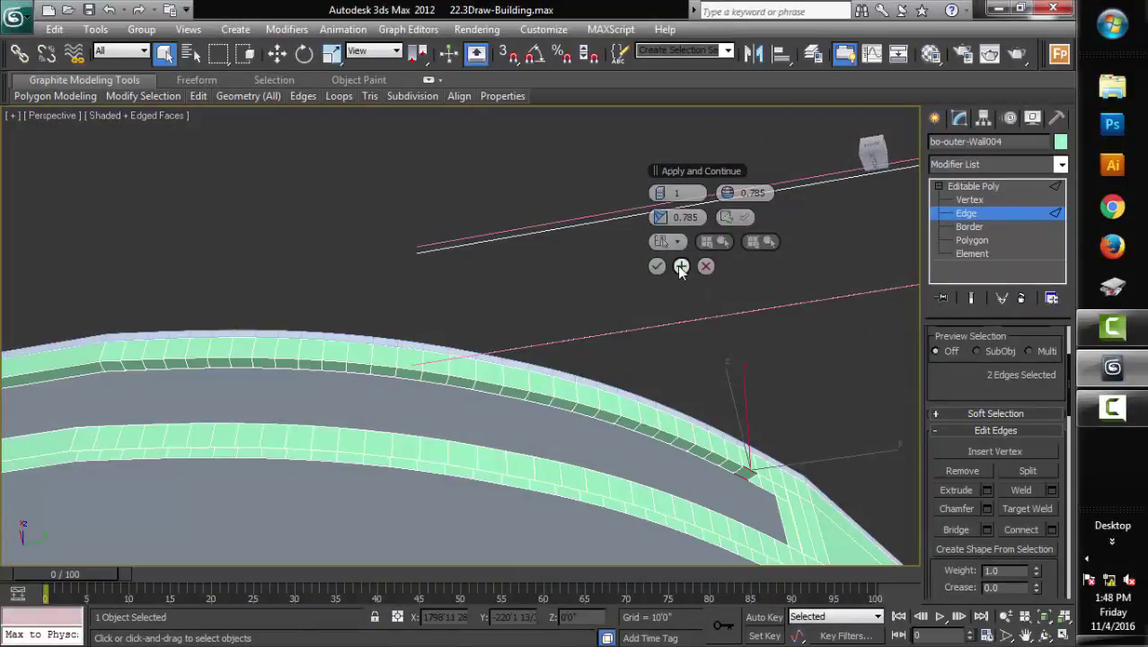
scroll(539, 438, "up", 3)
mouse_move(375, 344)
middle_mouse_down()
mouse_move(427, 382)
mouse_move(557, 413)
middle_mouse_up()
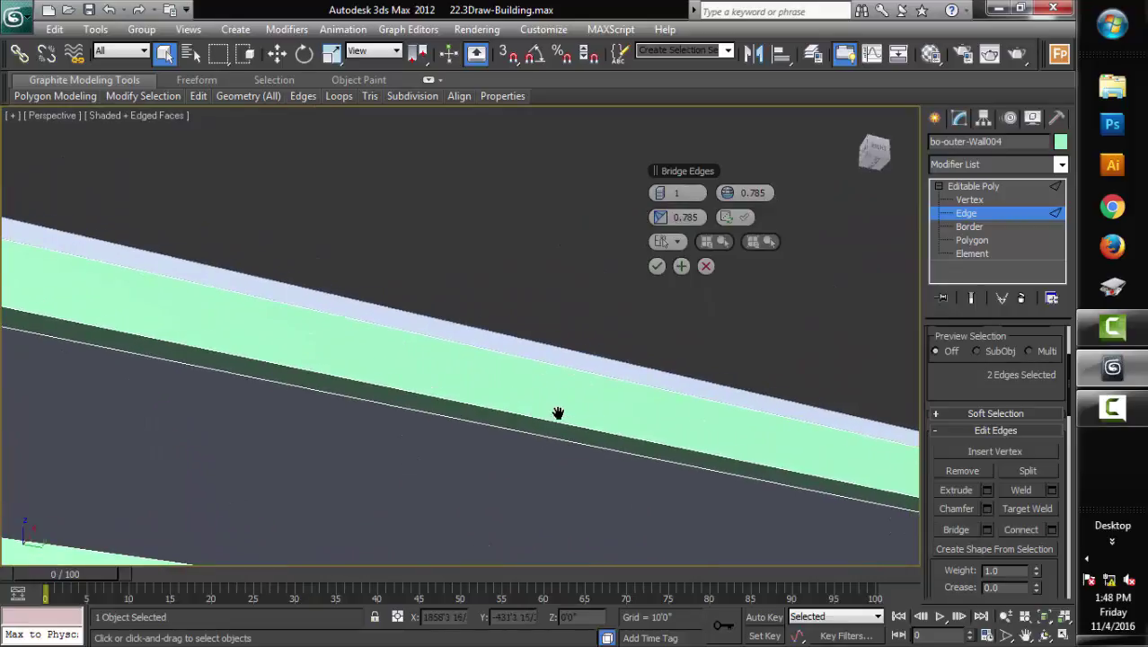
scroll(534, 408, "down", 3)
scroll(448, 416, "up", 1)
scroll(462, 398, "up", 1)
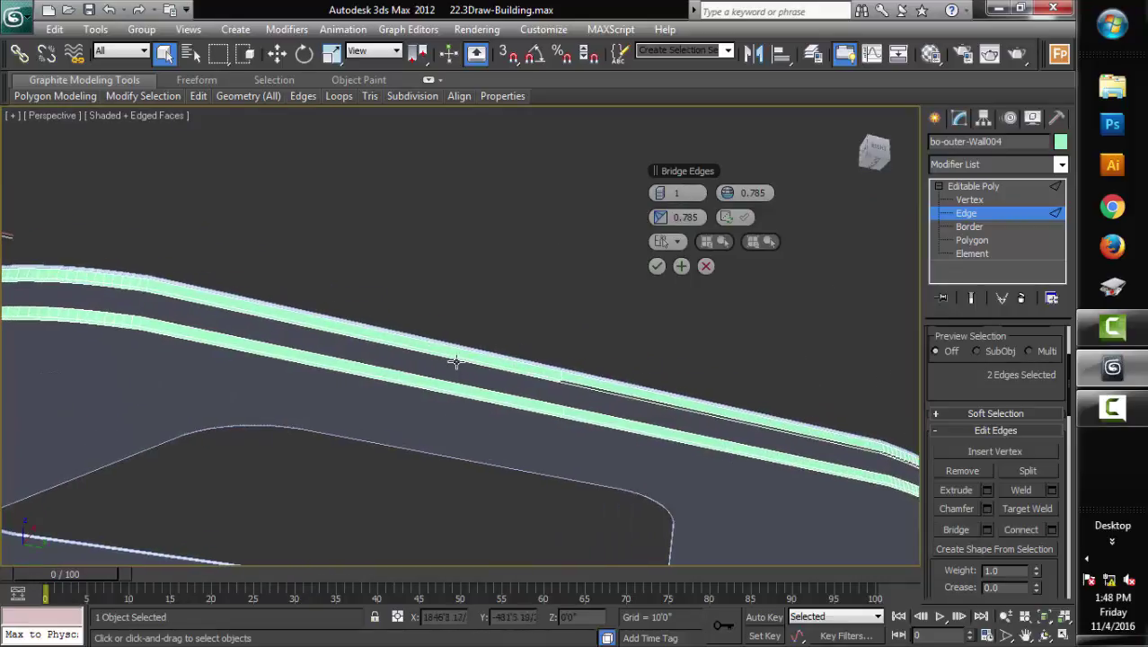
left_click(458, 357)
scroll(479, 373, "up", 3)
scroll(482, 384, "down", 2)
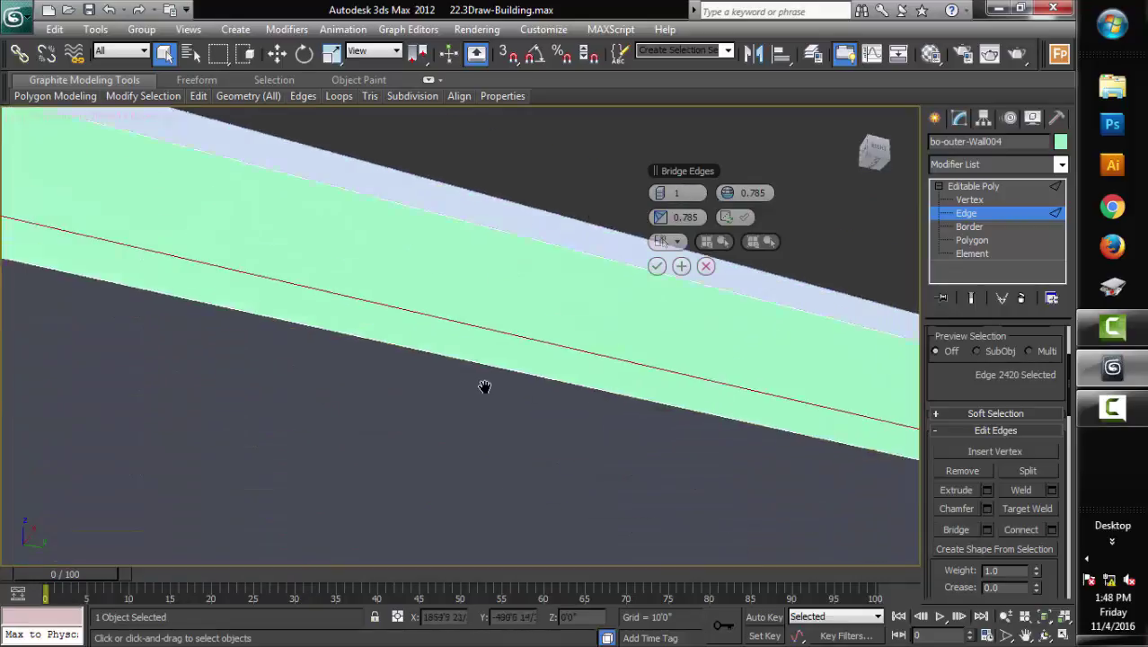
scroll(484, 385, "down", 1)
scroll(485, 386, "down", 2)
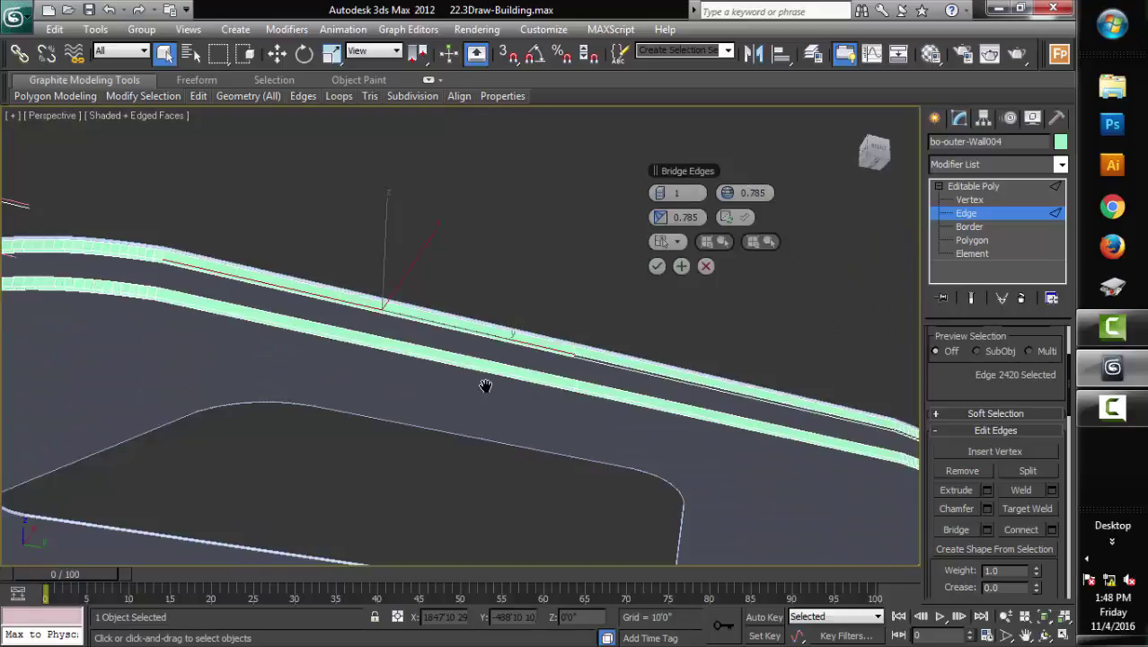
left_click(1007, 617)
left_click_drag(683, 448, 677, 431)
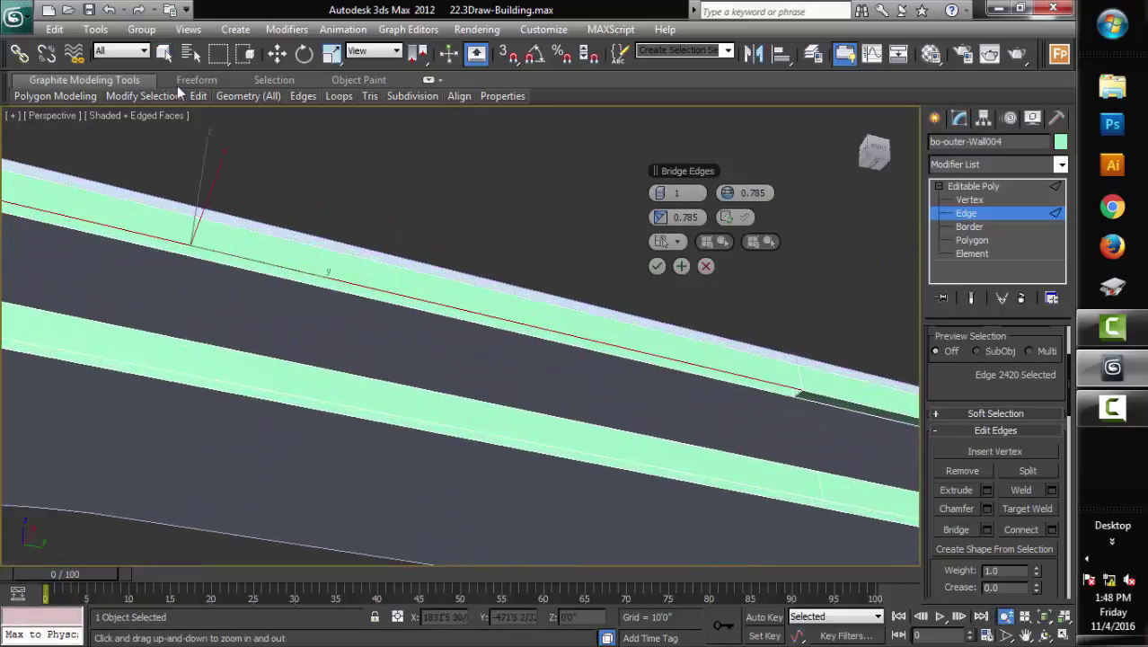
left_click(164, 53)
left_click(345, 292, "ctrl")
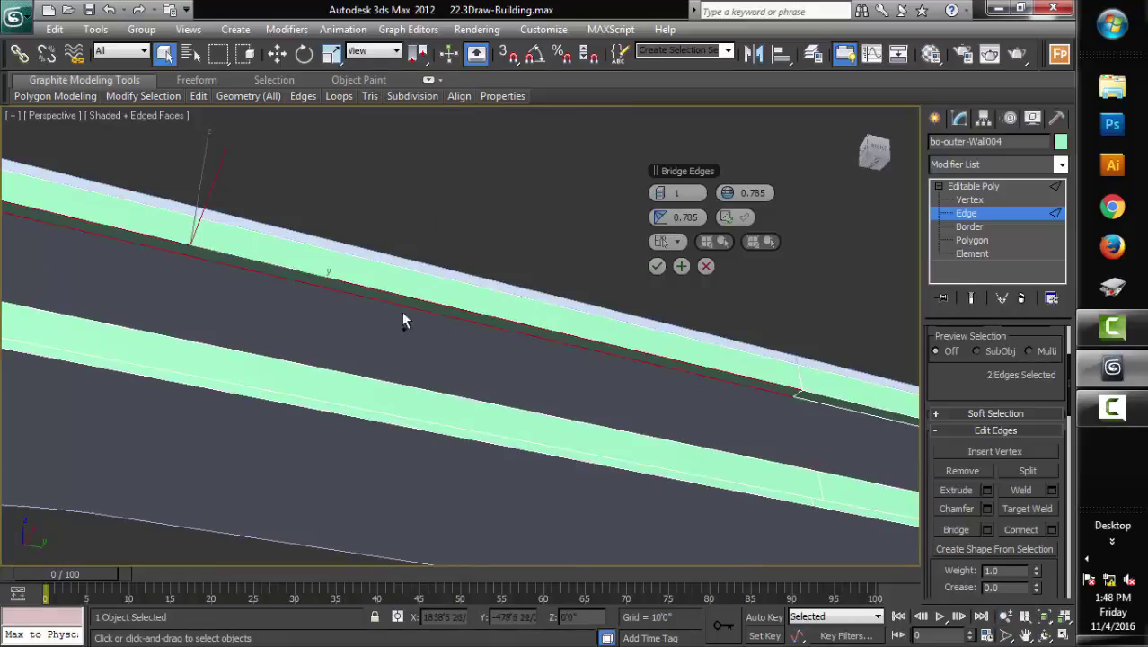
Bridge the lower curved wall's top edges, working leftward from the right end
mouse_move(419, 356)
middle_mouse_down("alt")
mouse_move(397, 462)
mouse_move(284, 439)
middle_mouse_up("alt")
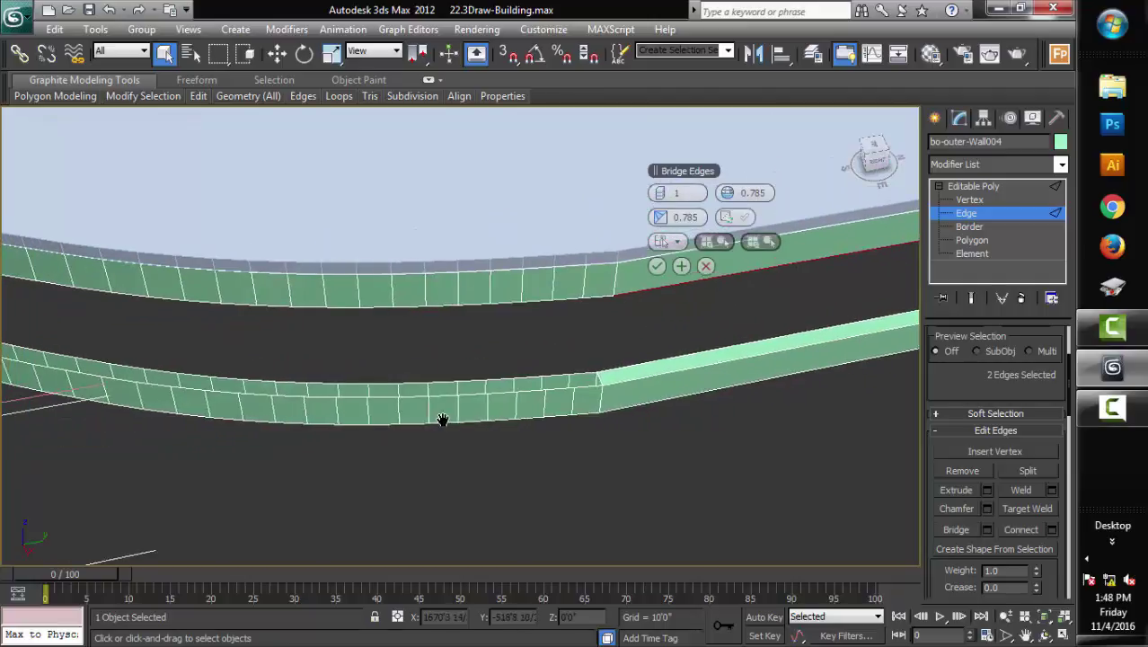
middle_click_drag(381, 421, 489, 442)
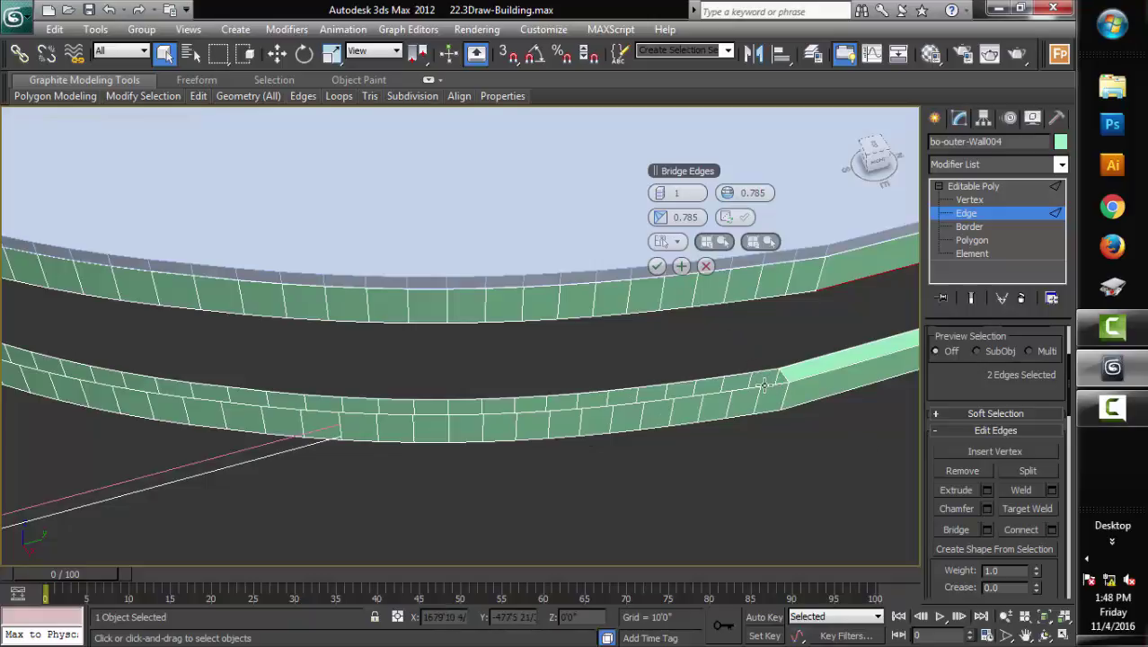
left_click(756, 377, "ctrl")
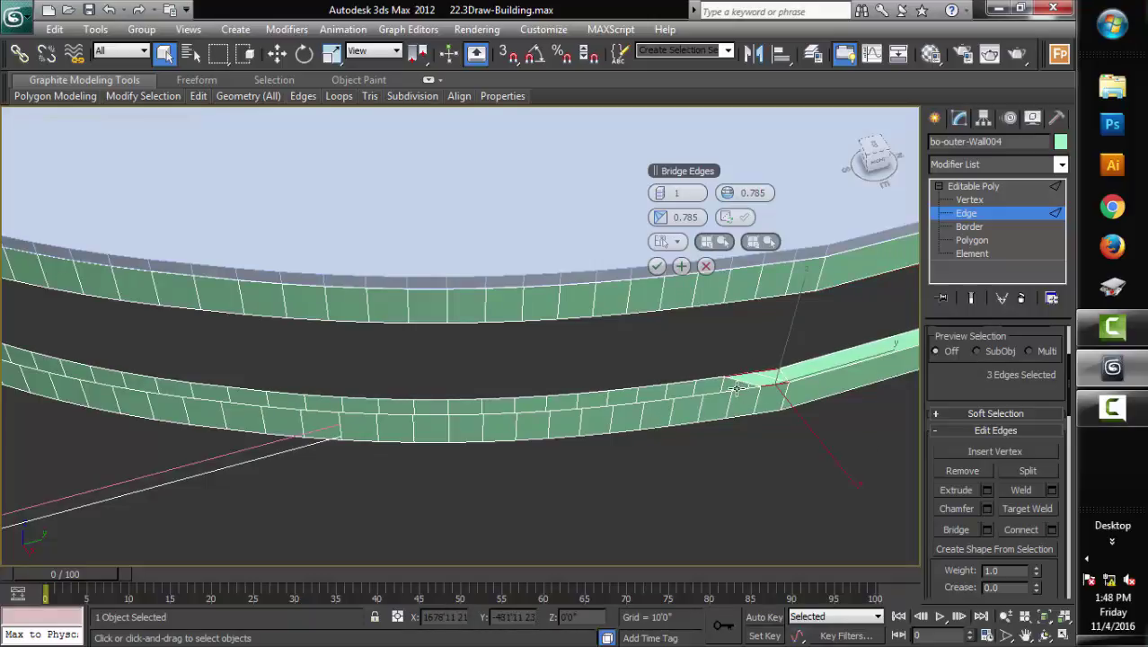
left_click(723, 385, "ctrl")
left_click(715, 392, "ctrl")
left_click(726, 396, "ctrl")
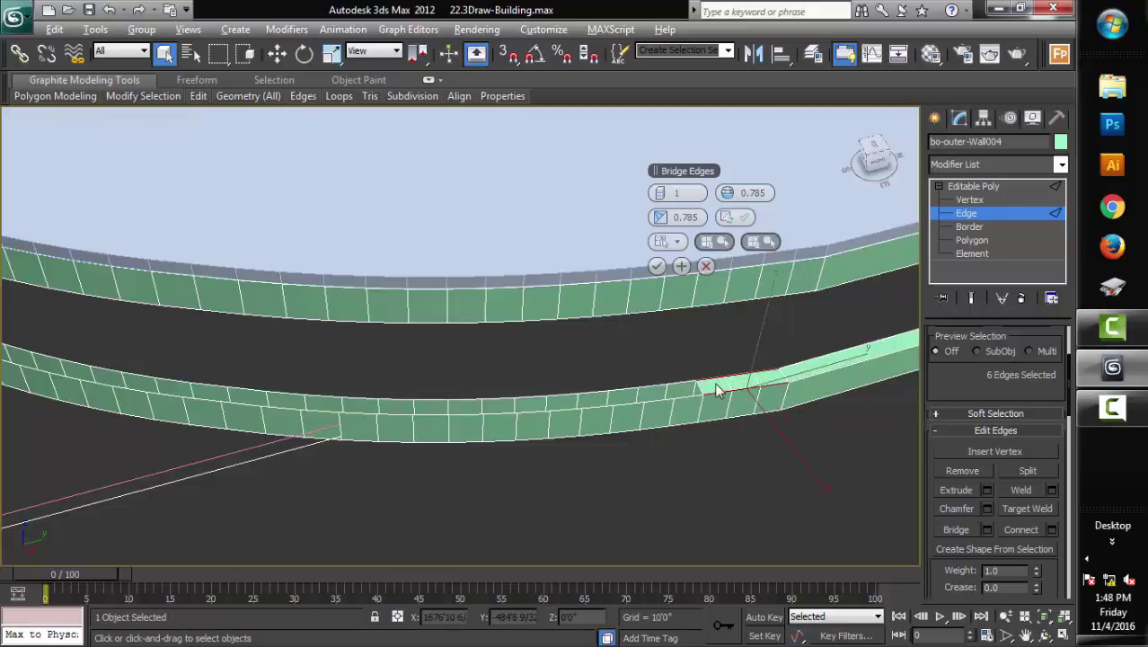
scroll(716, 391, "up", 3)
scroll(714, 385, "down", 3)
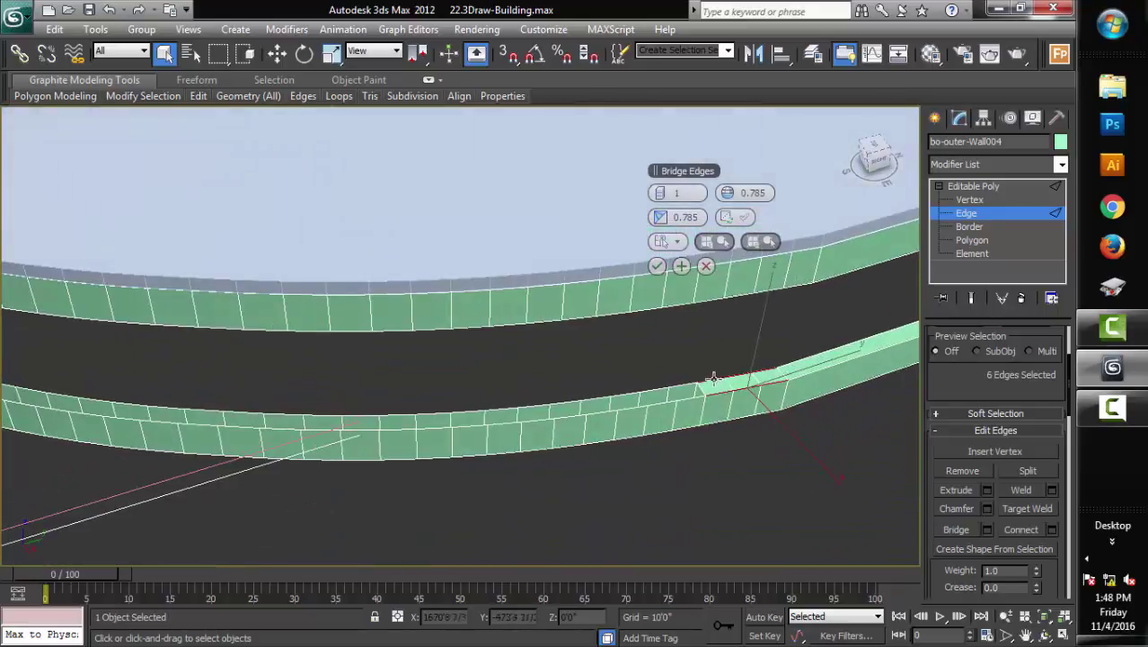
left_click(687, 387, "ctrl")
left_click(672, 395, "ctrl")
left_click(658, 394, "ctrl")
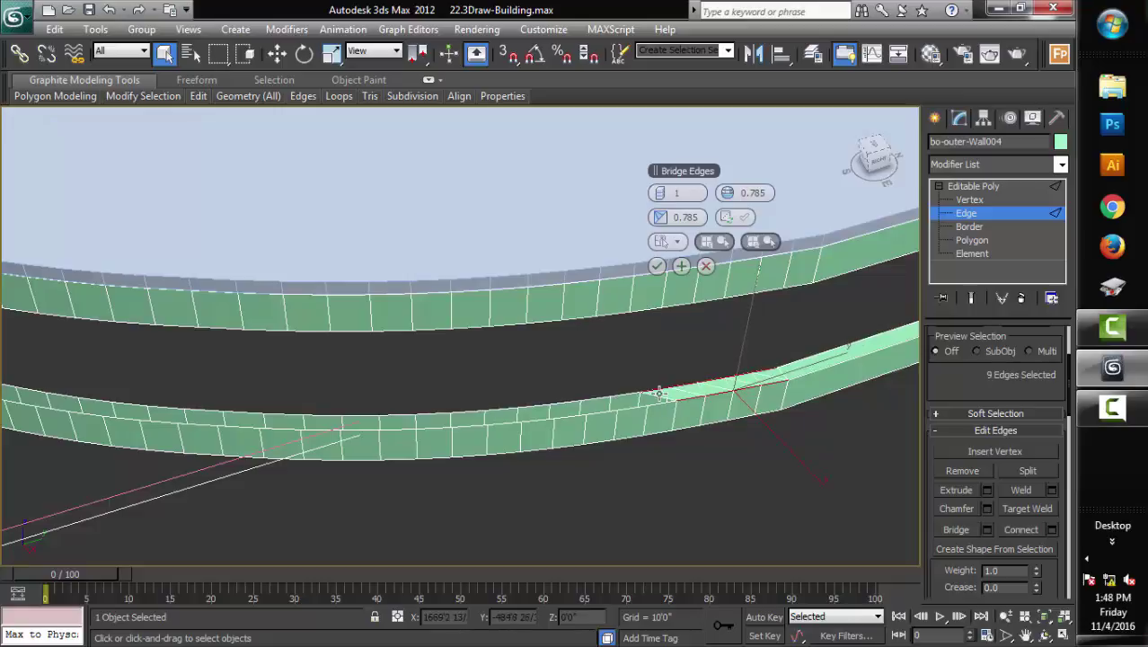
left_click(649, 400, "ctrl")
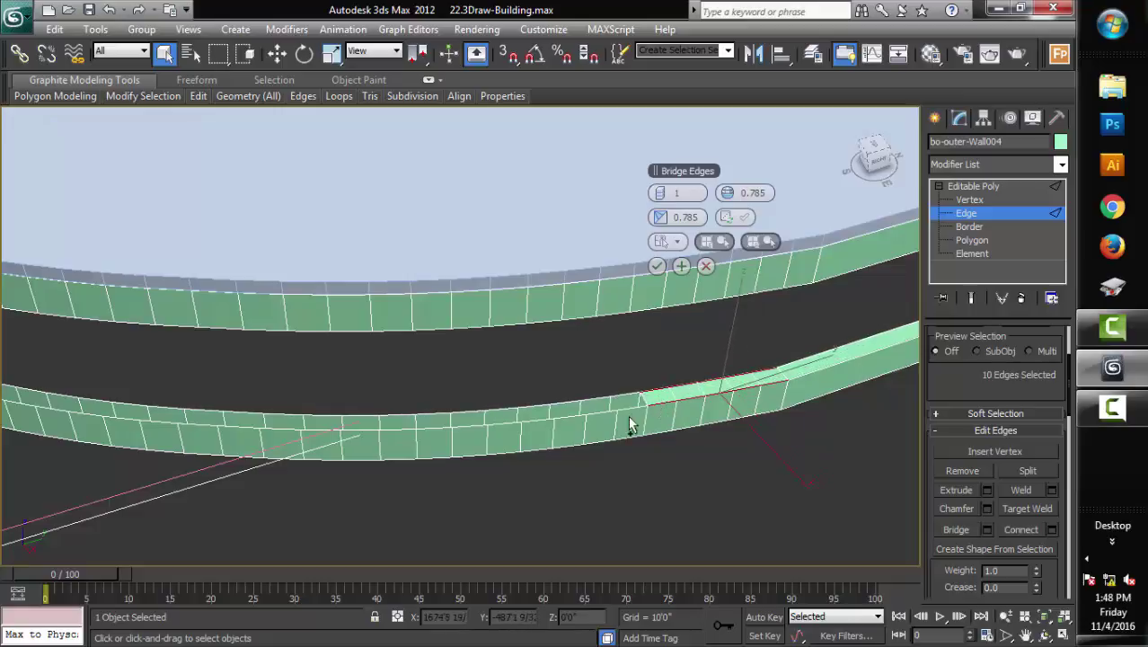
left_click(621, 406, "ctrl")
left_click(604, 410, "ctrl")
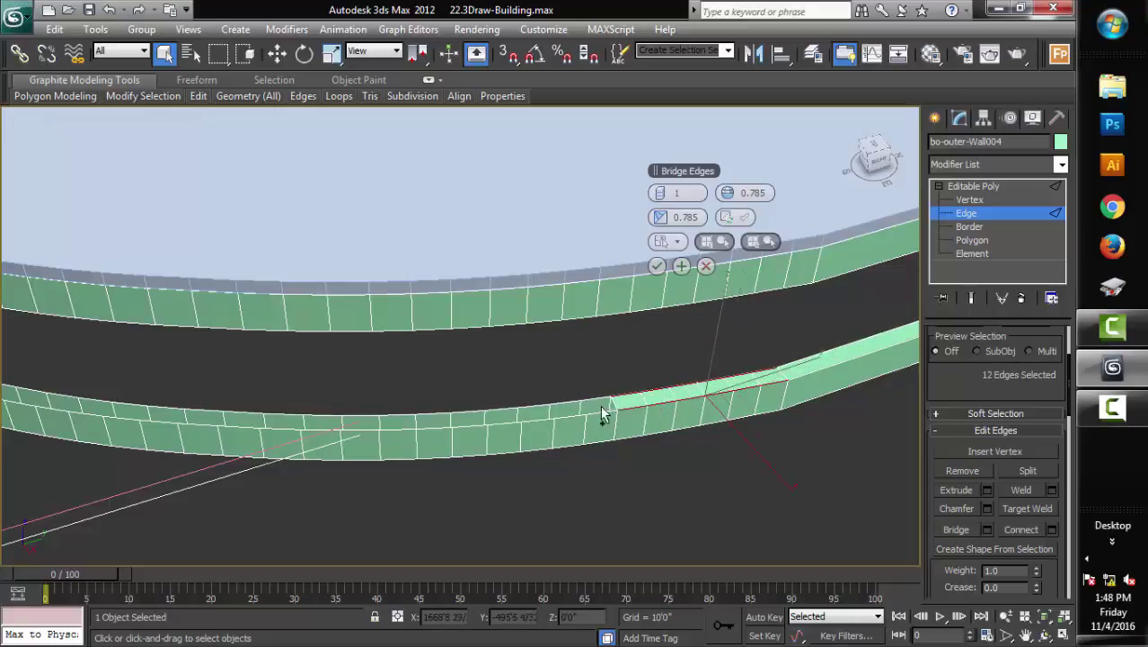
Continue bridging the curved wall's top edges leftward toward the opening
left_click(594, 402, "ctrl")
left_click(580, 406, "ctrl")
left_click(564, 410, "ctrl")
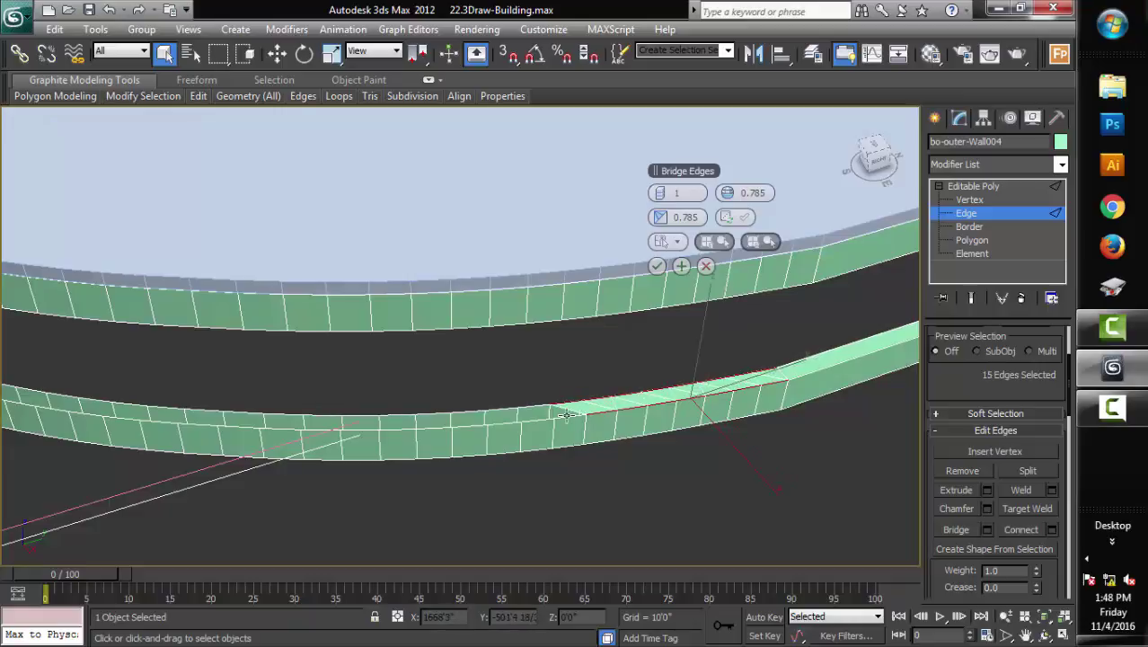
left_click(550, 415, "ctrl")
left_click(535, 414, "ctrl")
left_click(518, 415, "ctrl")
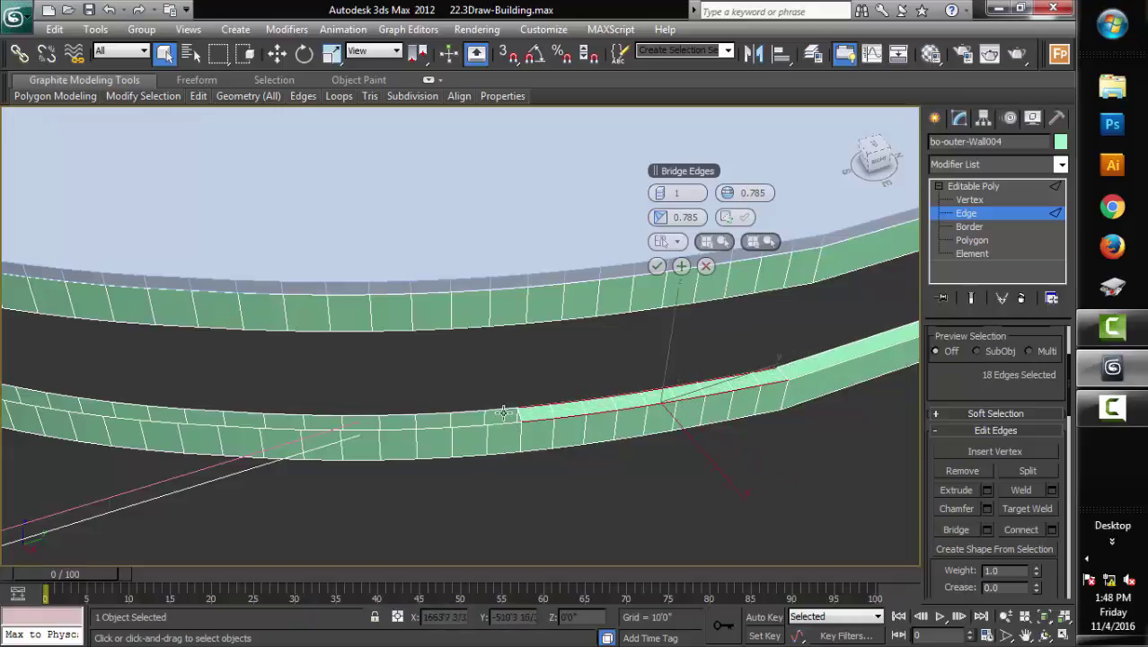
left_click(503, 412, "ctrl")
left_click(487, 414, "ctrl")
left_click(469, 416, "ctrl")
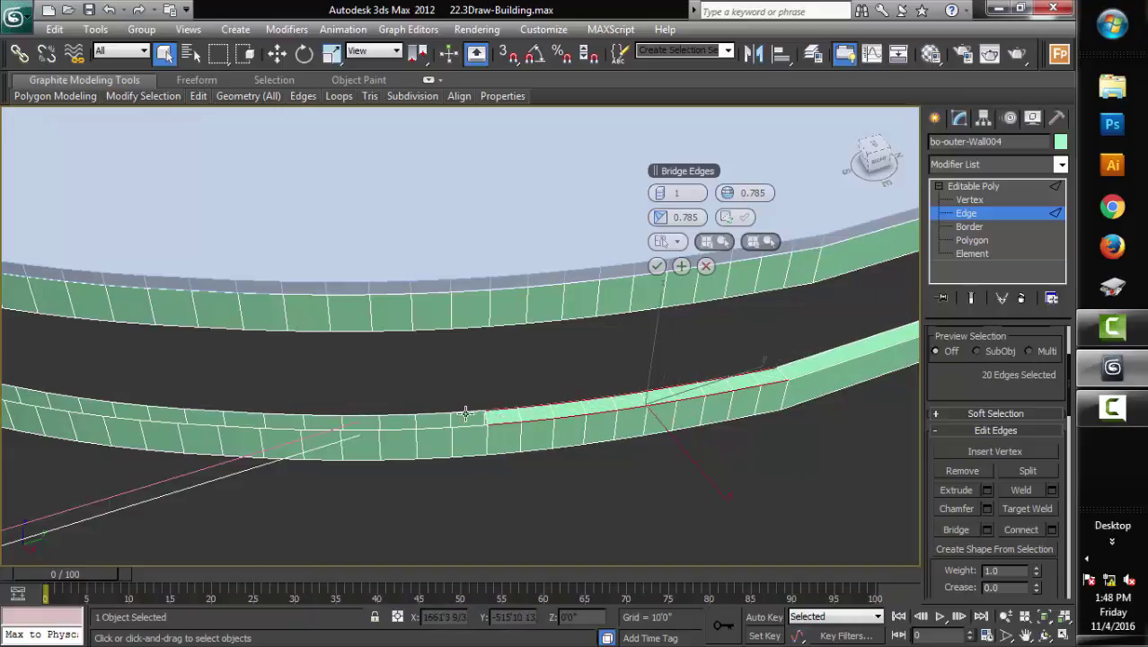
left_click(449, 420, "ctrl")
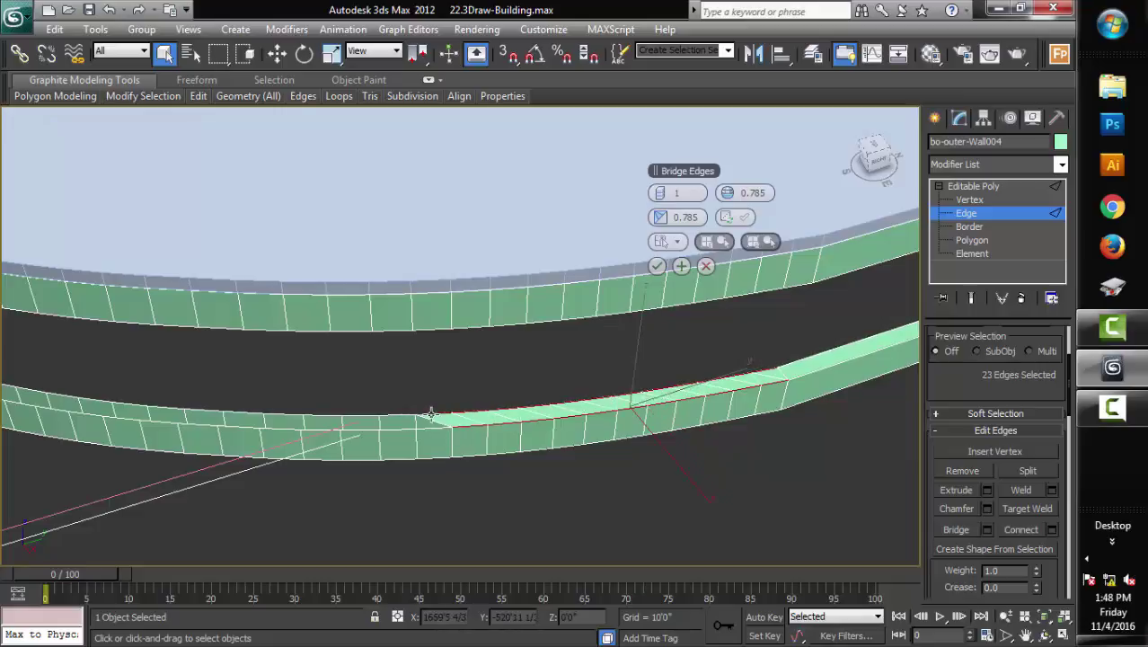
left_click(434, 422, "ctrl")
left_click(420, 424, "ctrl")
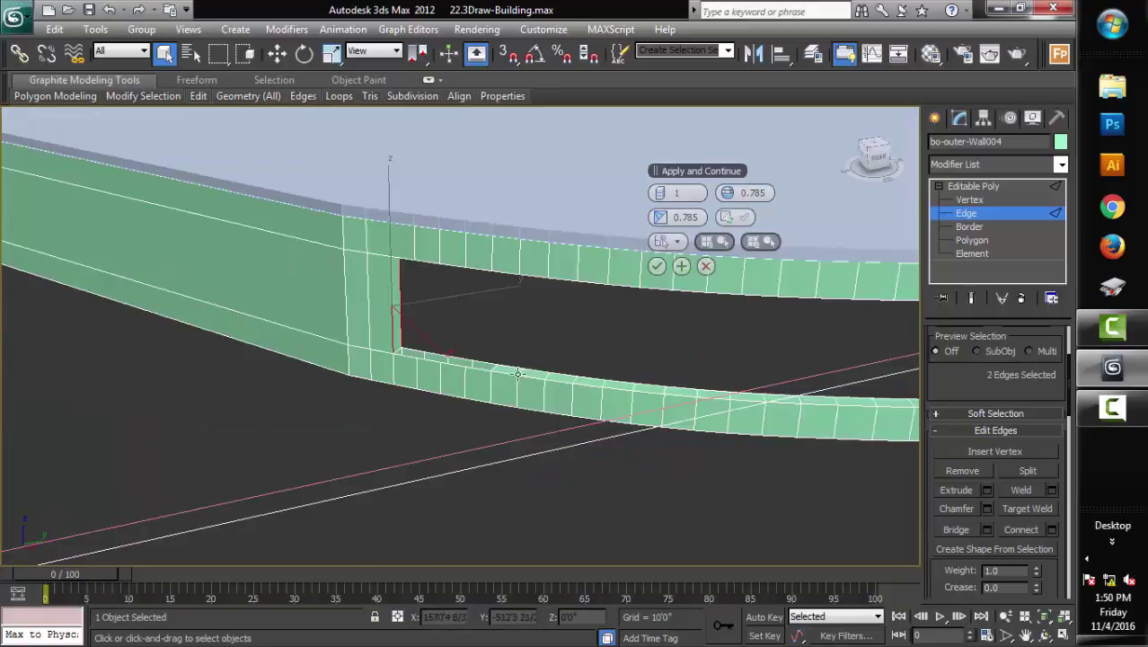
Select the edges along the opening's bottom to close the bridged strip
middle_click_drag(517, 373, 440, 359, "alt")
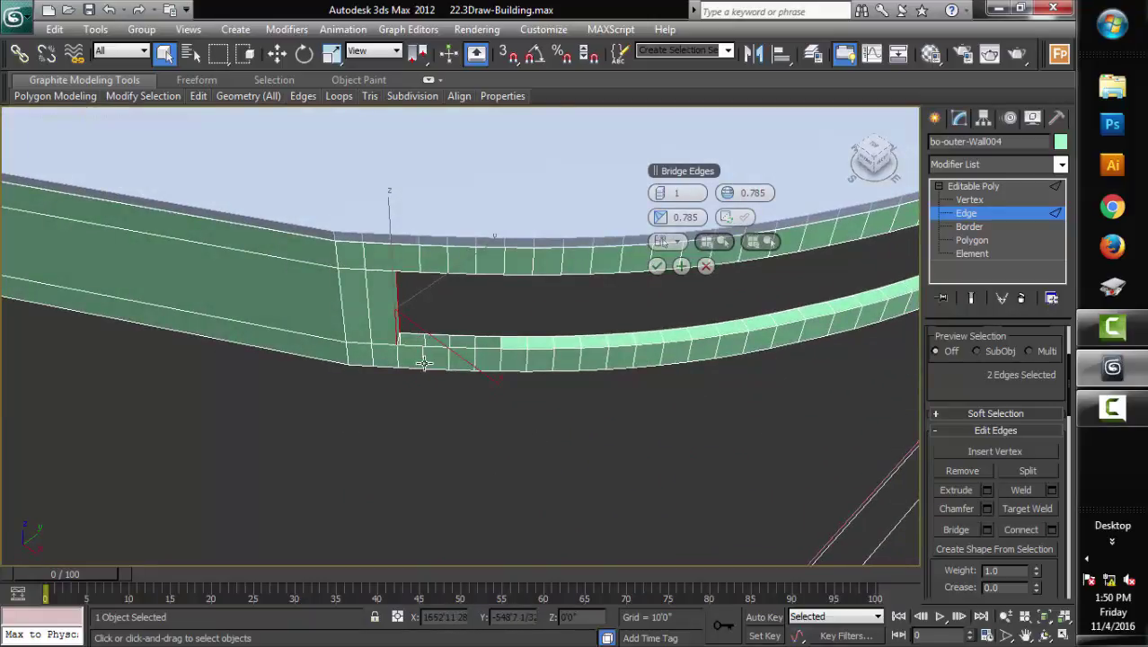
mouse_move(424, 363)
middle_mouse_down("alt")
mouse_move(363, 364)
mouse_move(409, 359)
middle_mouse_up("alt")
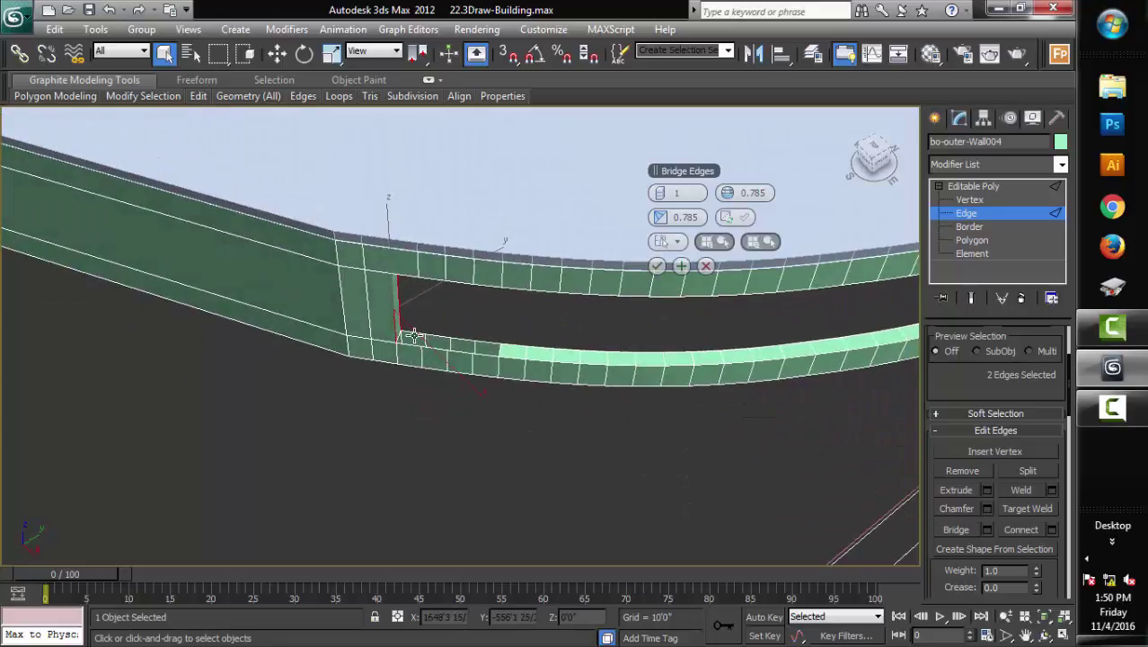
left_click(411, 338)
left_click(424, 341, "ctrl")
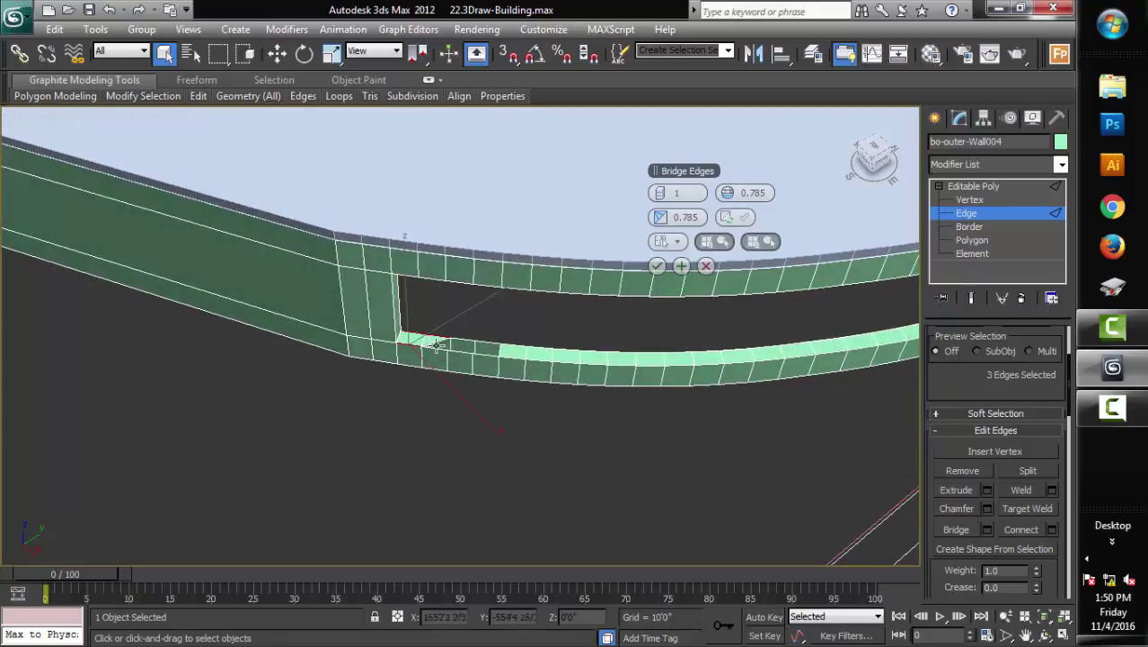
left_click(447, 341, "ctrl")
left_click(458, 343, "ctrl")
left_click(464, 349, "ctrl")
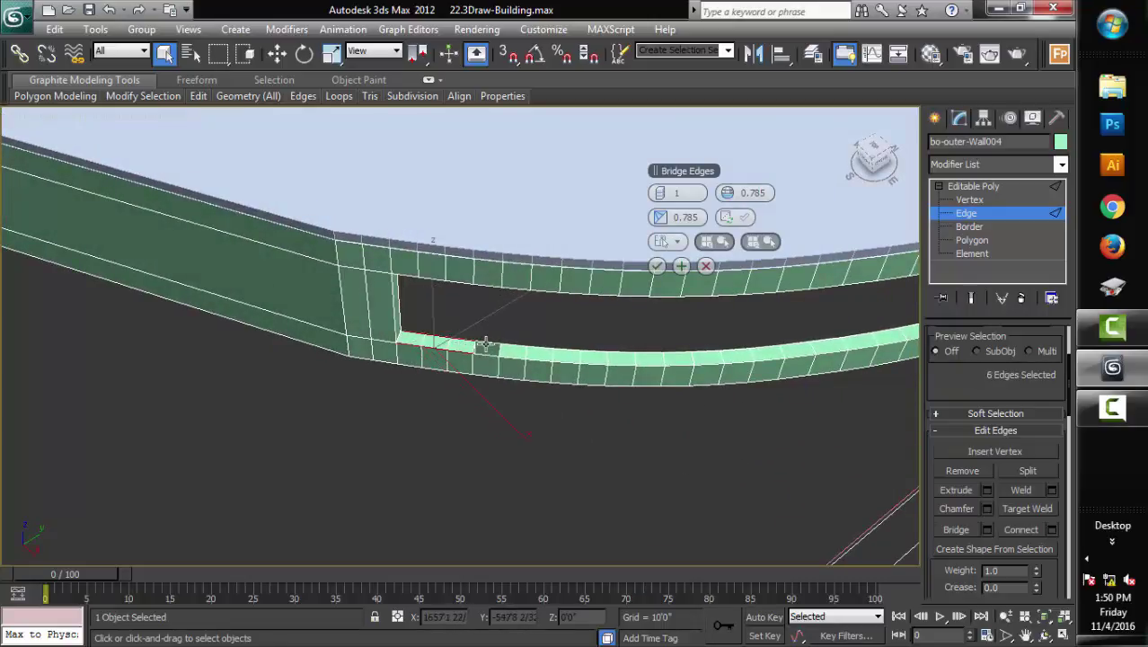
left_click(485, 347, "ctrl")
left_click(503, 355, "ctrl")
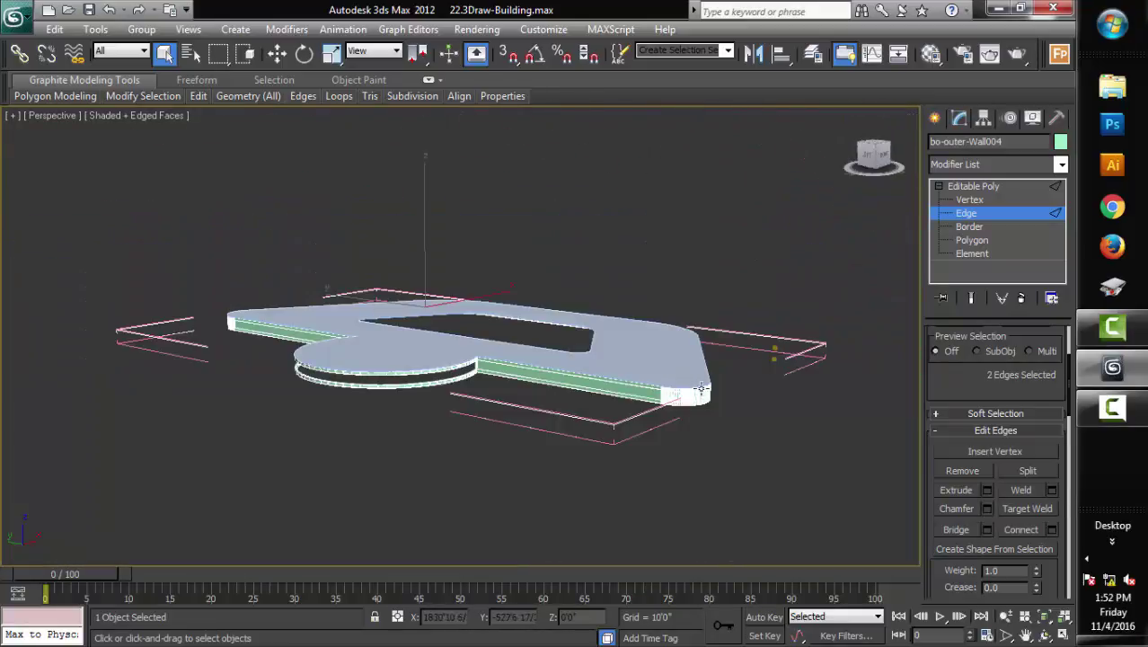
Unhide all objects and maximize the Back viewport
mouse_move(700, 388)
middle_mouse_down("alt")
mouse_move(554, 389)
mouse_move(729, 390)
middle_mouse_up("alt")
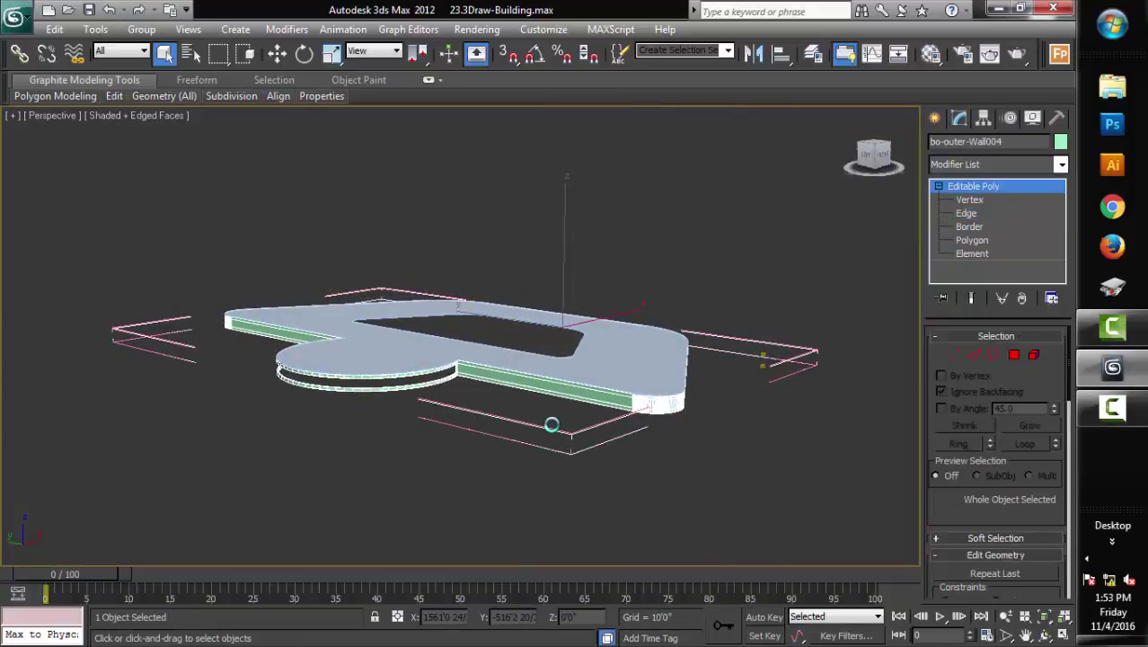
right_click(737, 202)
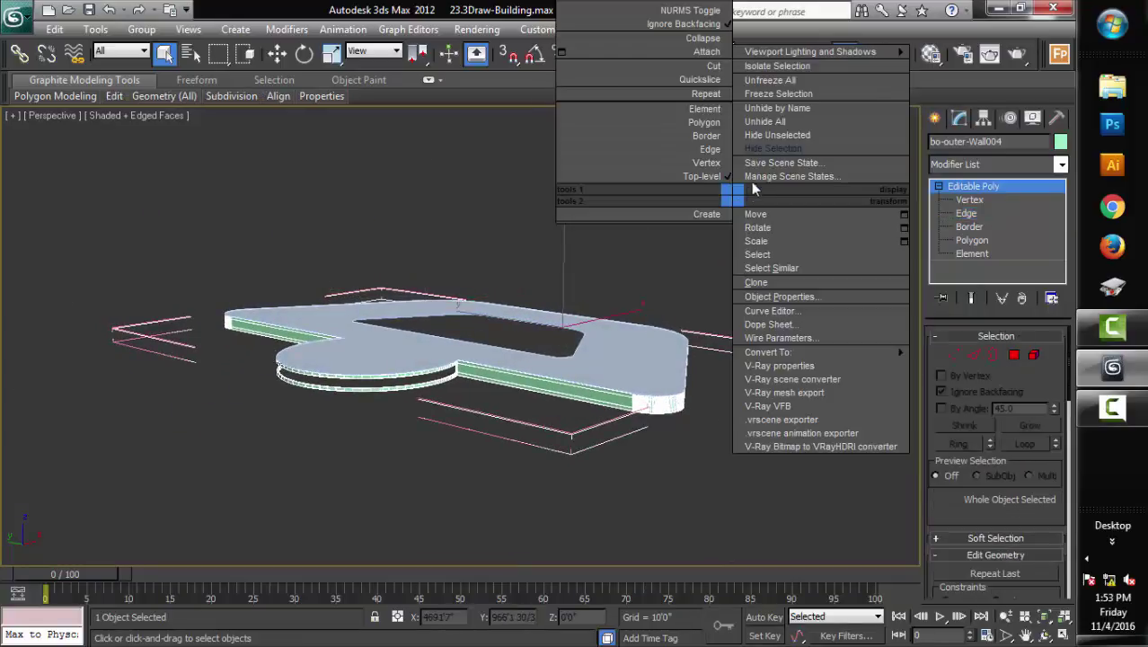
left_click(778, 131)
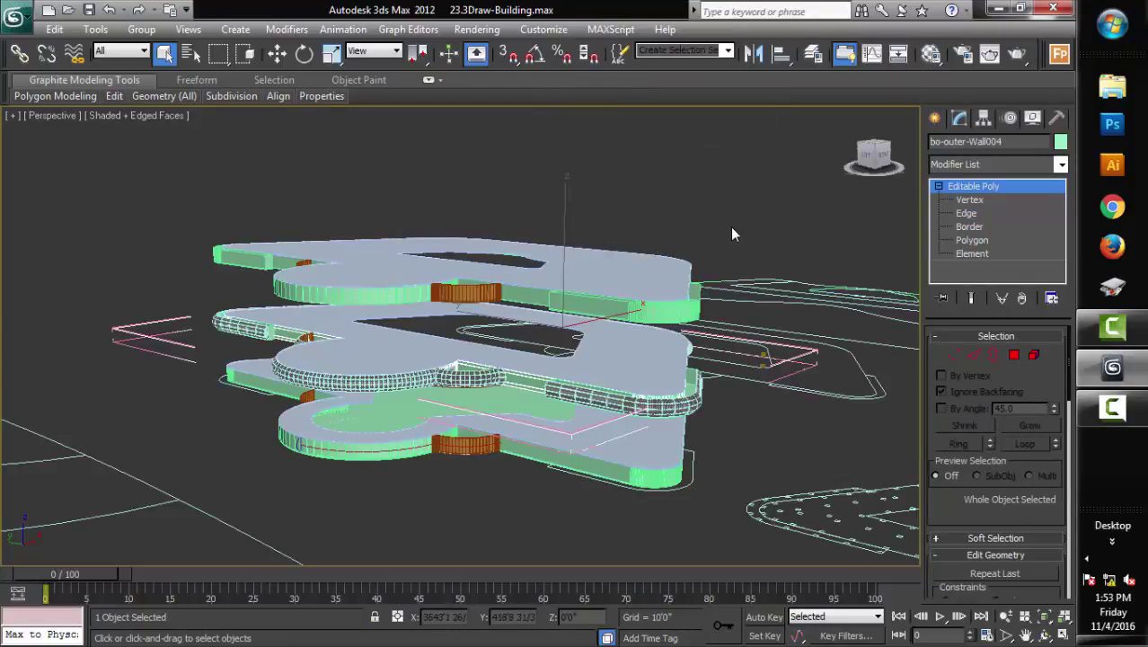
scroll(726, 224, "down", 3)
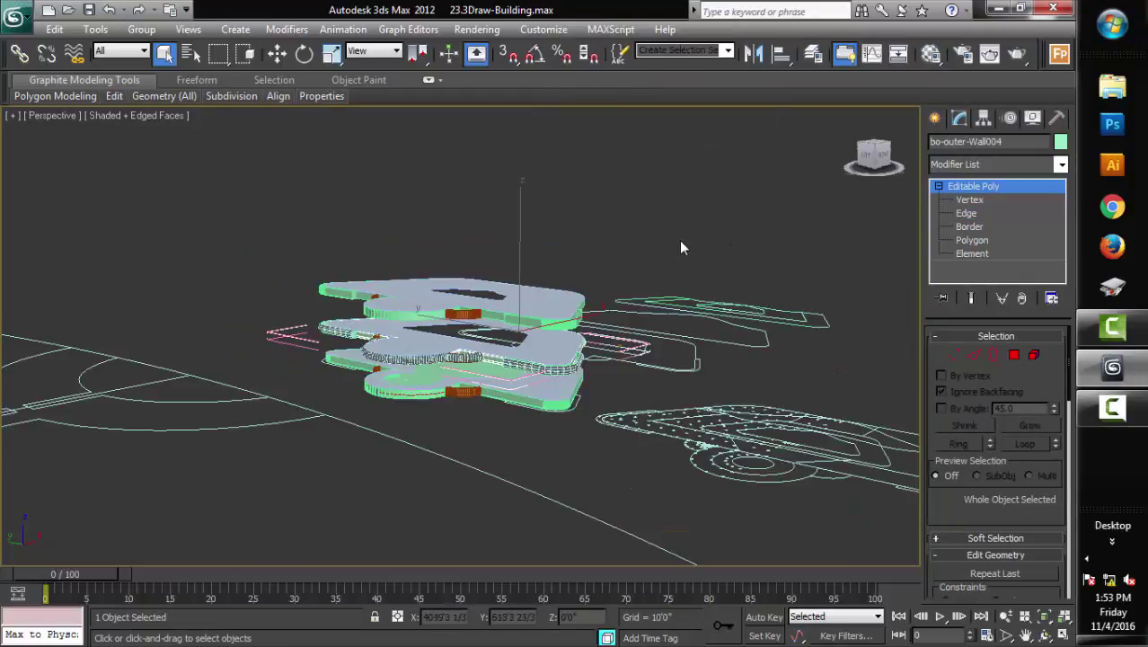
scroll(691, 278, "down", 3)
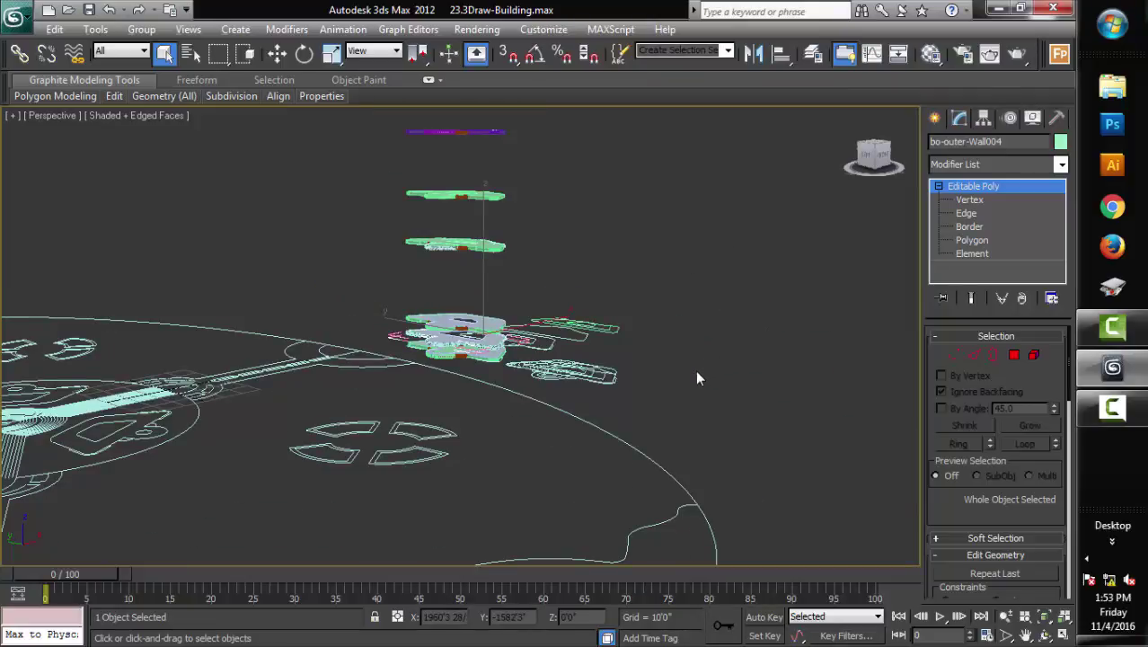
key("alt+w")
right_click(620, 261)
key("alt+w")
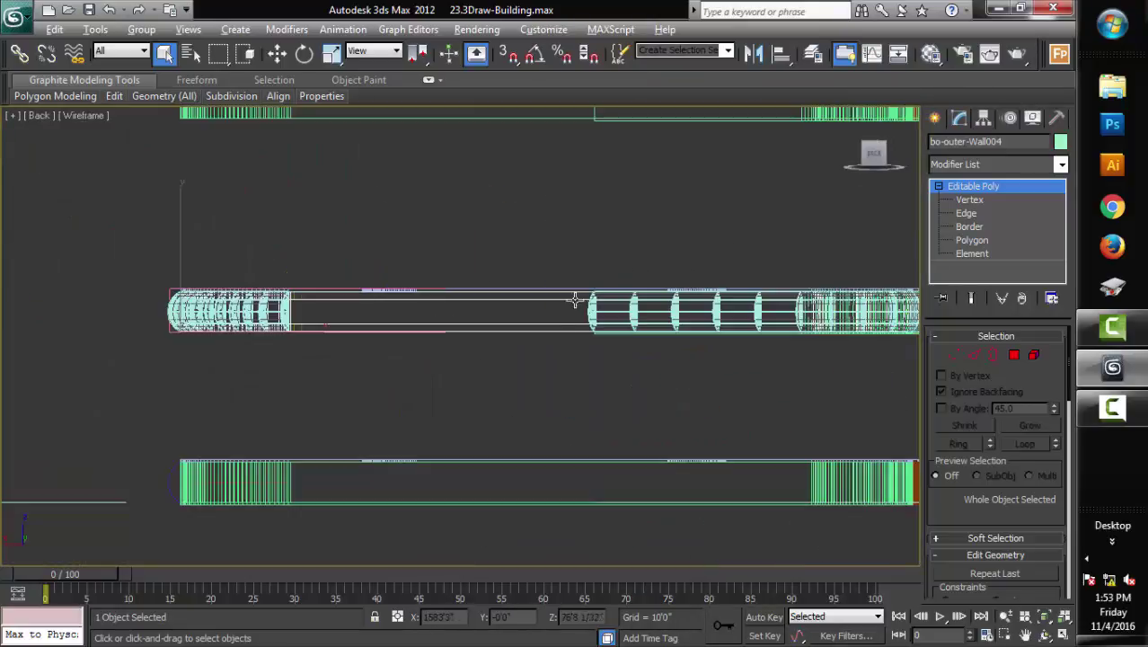
scroll(517, 380, "down", 5)
scroll(517, 380, "down", 1)
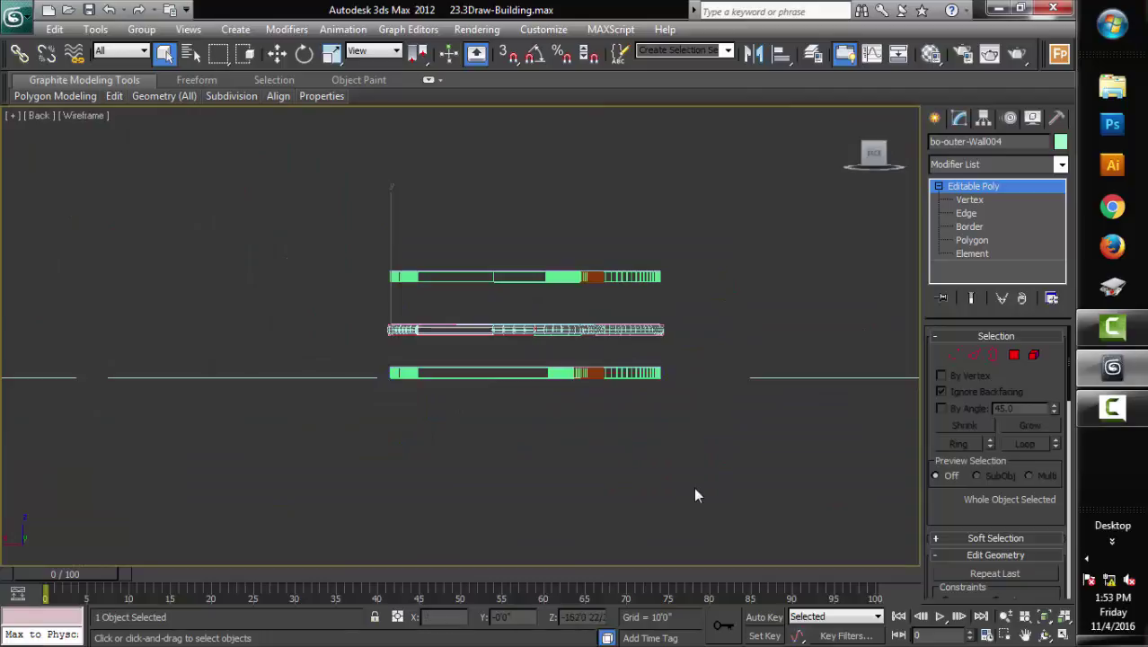
Hide the bottom walls, the upper walls and the dashed line shape
left_click_drag(757, 496, 440, 364)
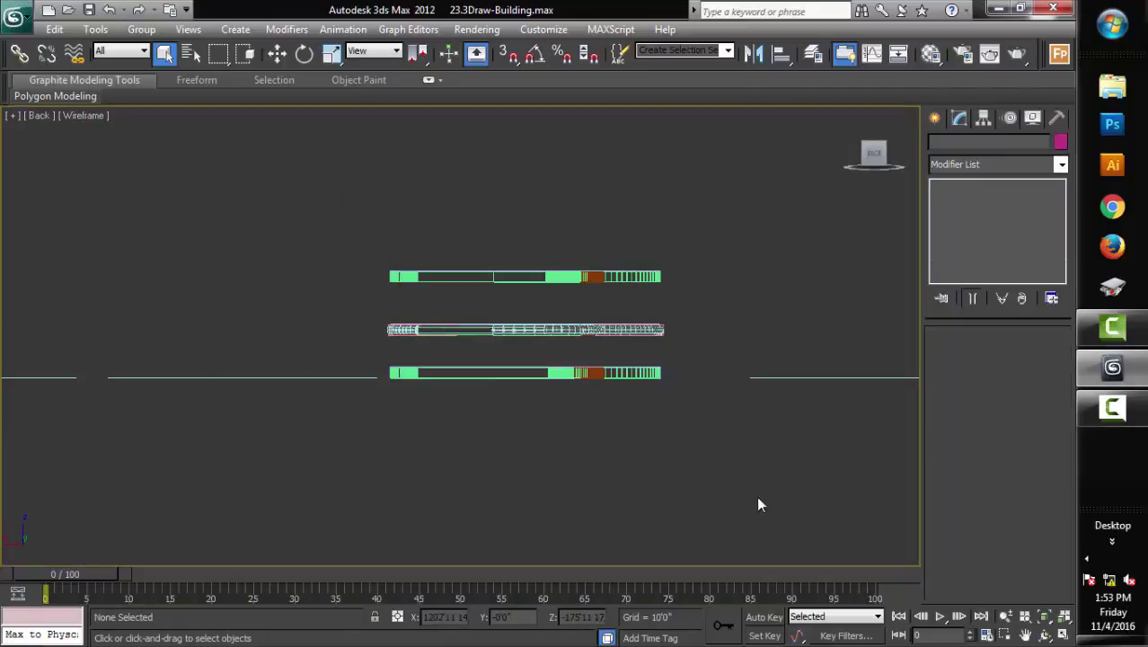
right_click(440, 364)
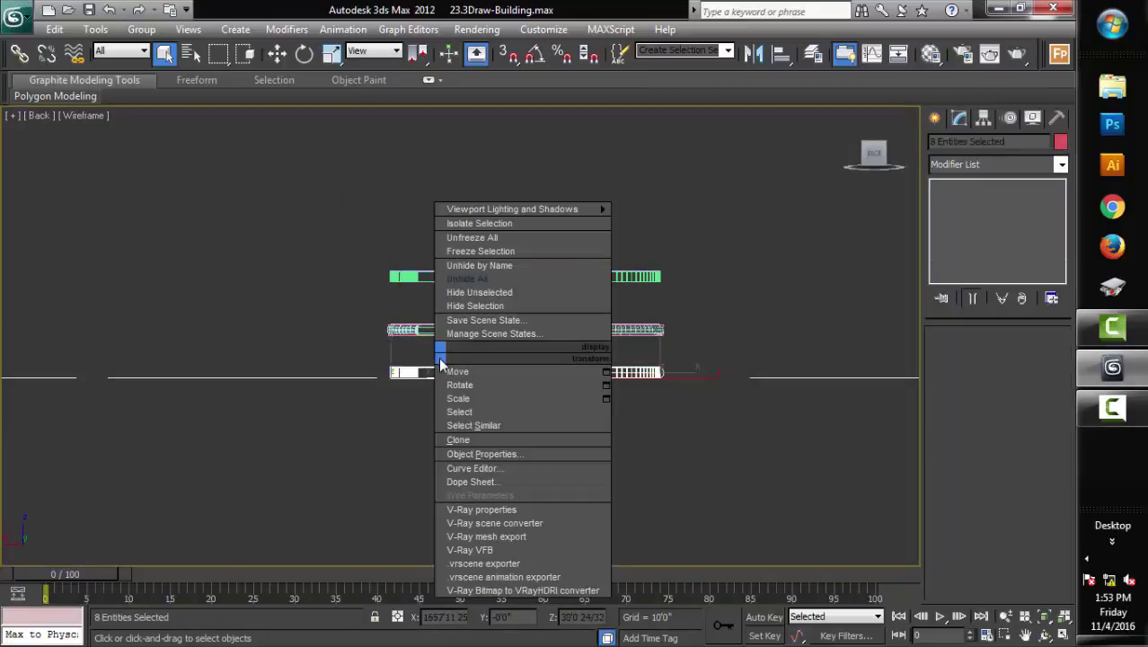
left_click(483, 306)
left_click_drag(393, 208, 685, 301)
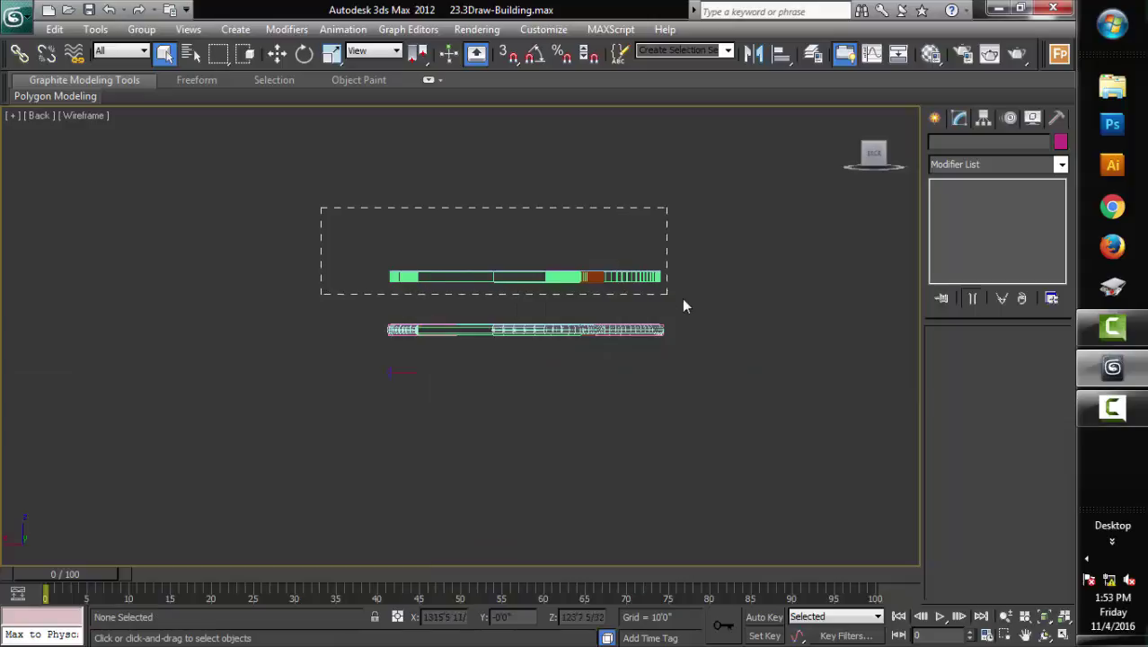
right_click(549, 194)
left_click(583, 151)
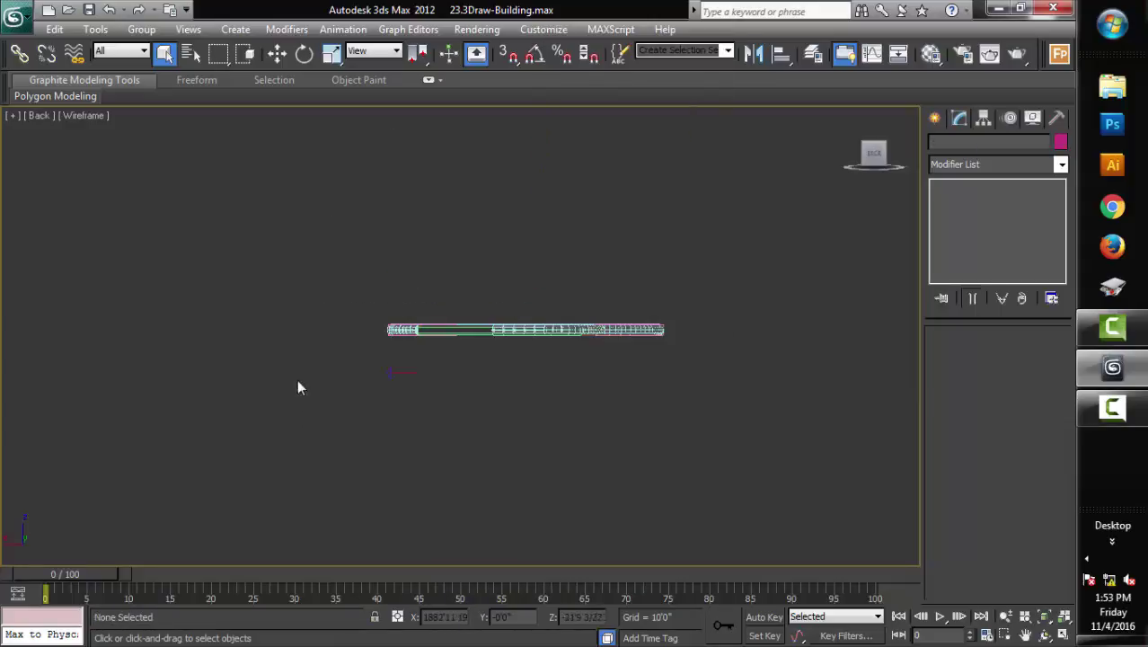
left_click(449, 386)
right_click(487, 354)
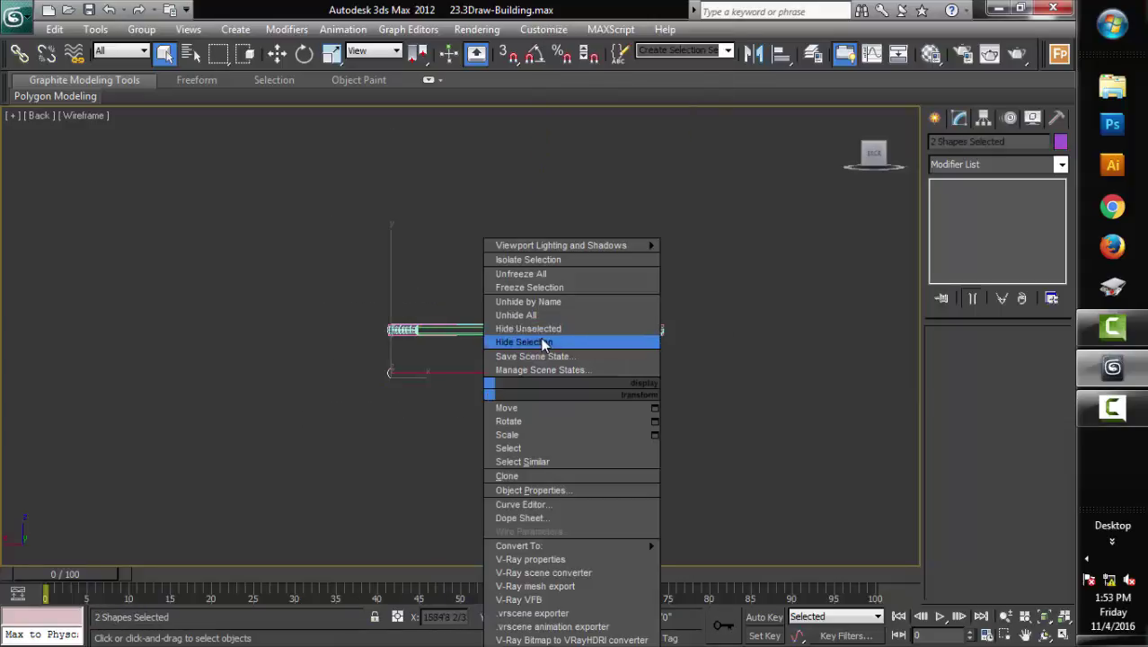
left_click(548, 338)
Hide the stray upper slabs and the small green line, then select all objects
scroll(507, 422, "down", 3)
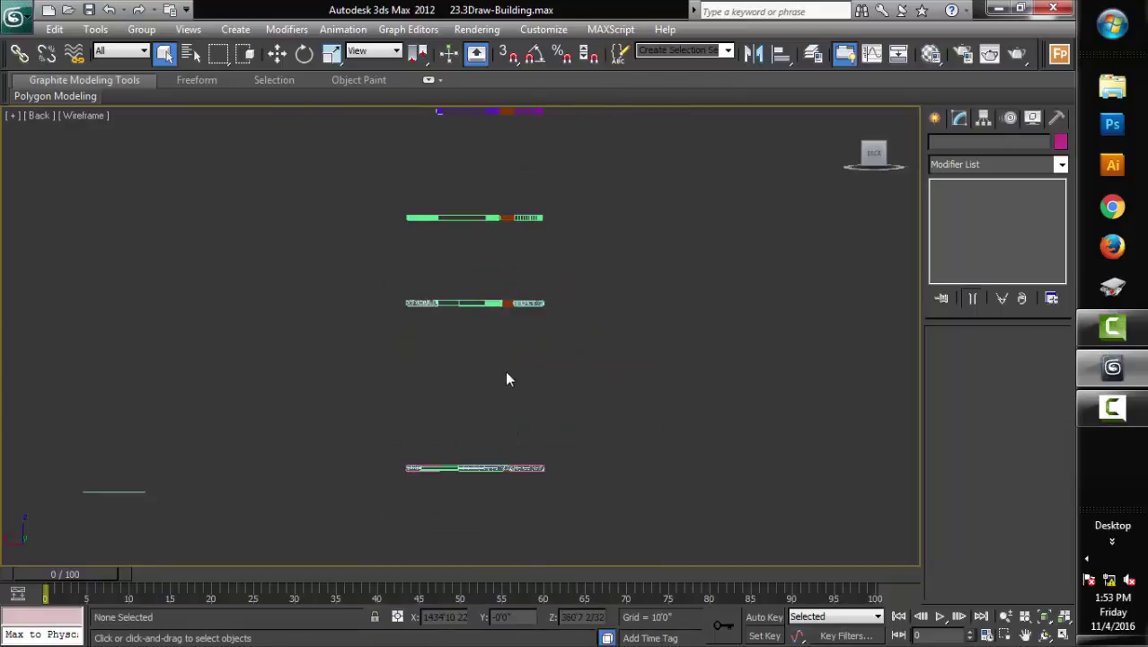
scroll(505, 370, "down", 3)
left_click_drag(556, 353, 568, 358)
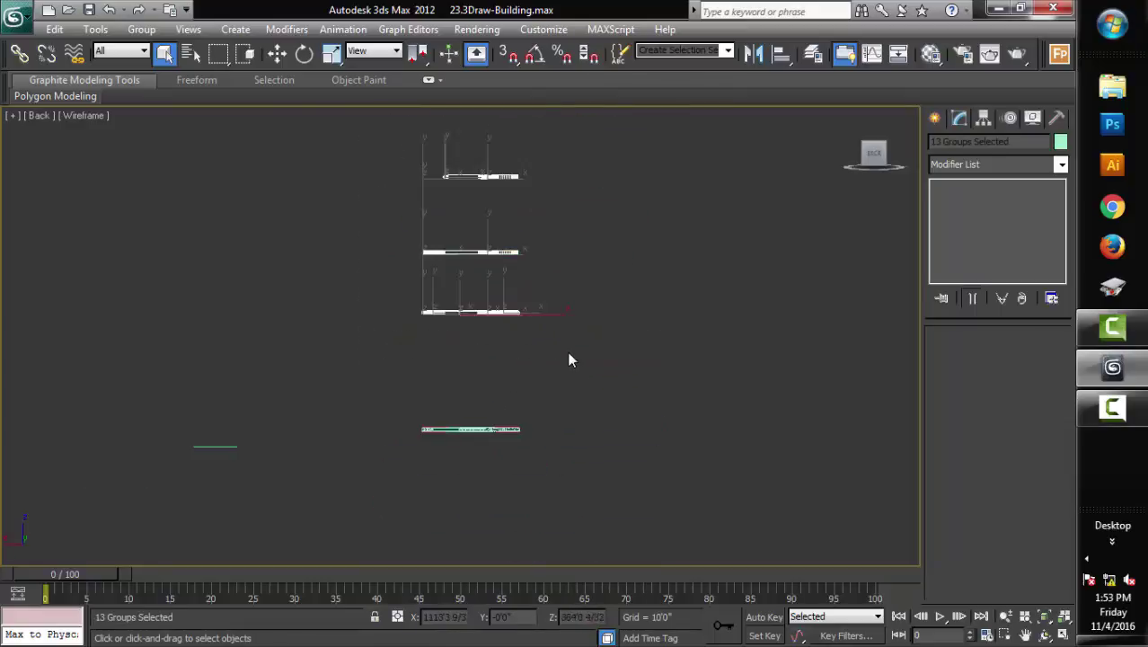
right_click(568, 356)
left_click(607, 298)
left_click_drag(114, 392, 287, 512)
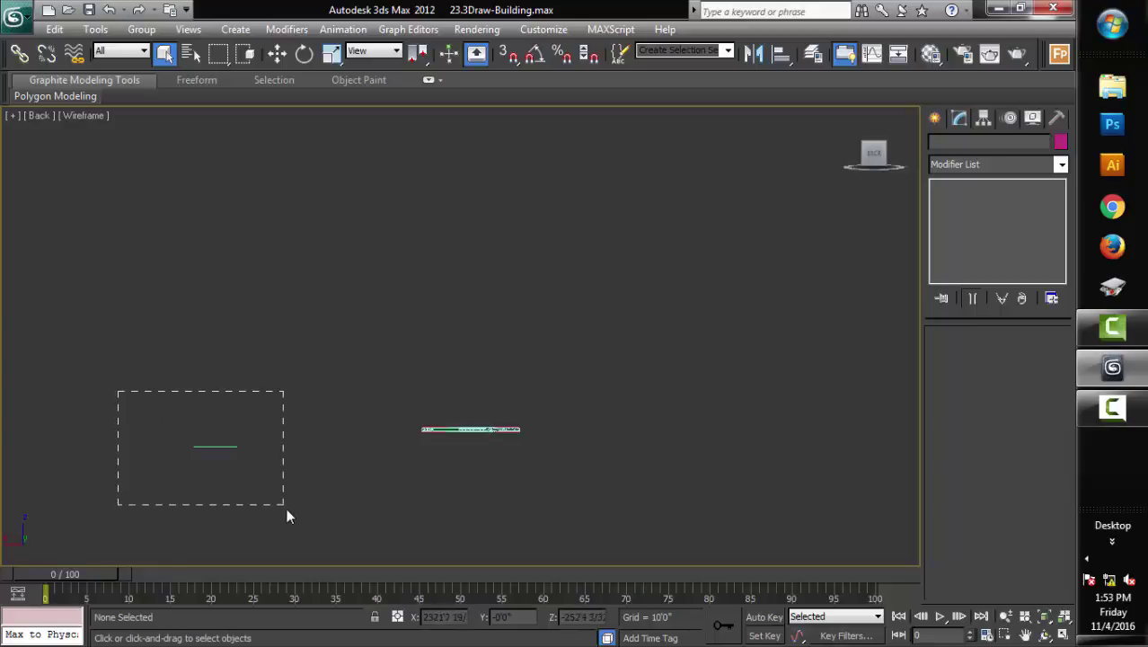
right_click(285, 333)
left_click(301, 297)
key("ctrl+a")
Zoom extents on the selected geometry and maximize the Perspective viewport
left_click(1063, 617)
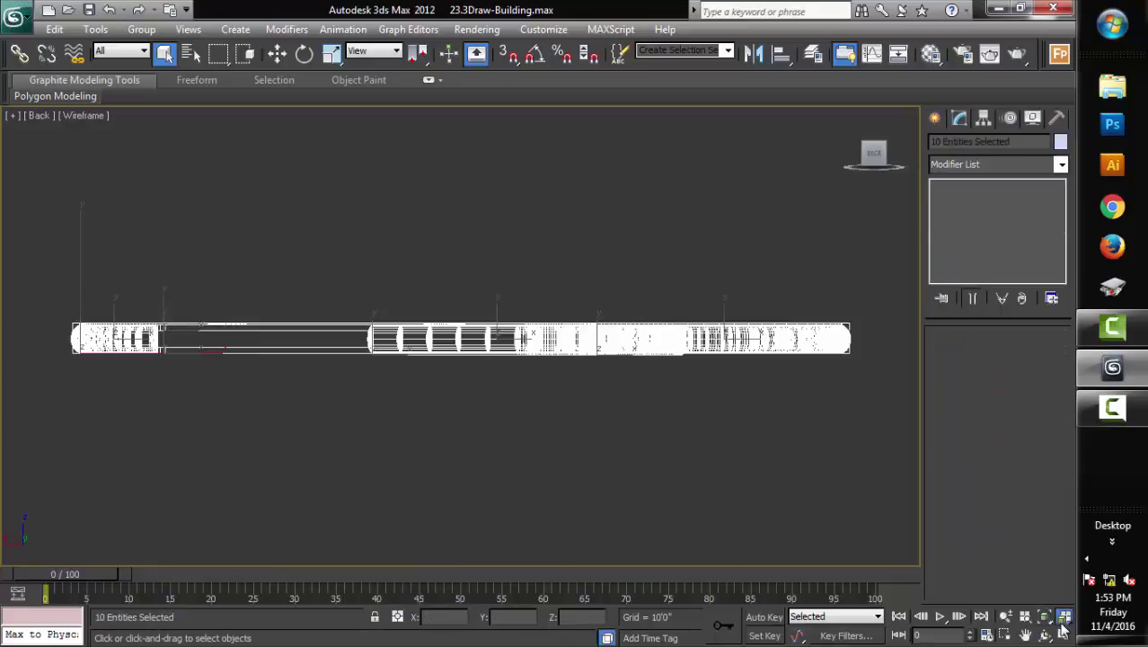
key("alt+w")
right_click(679, 495)
key("alt+w")
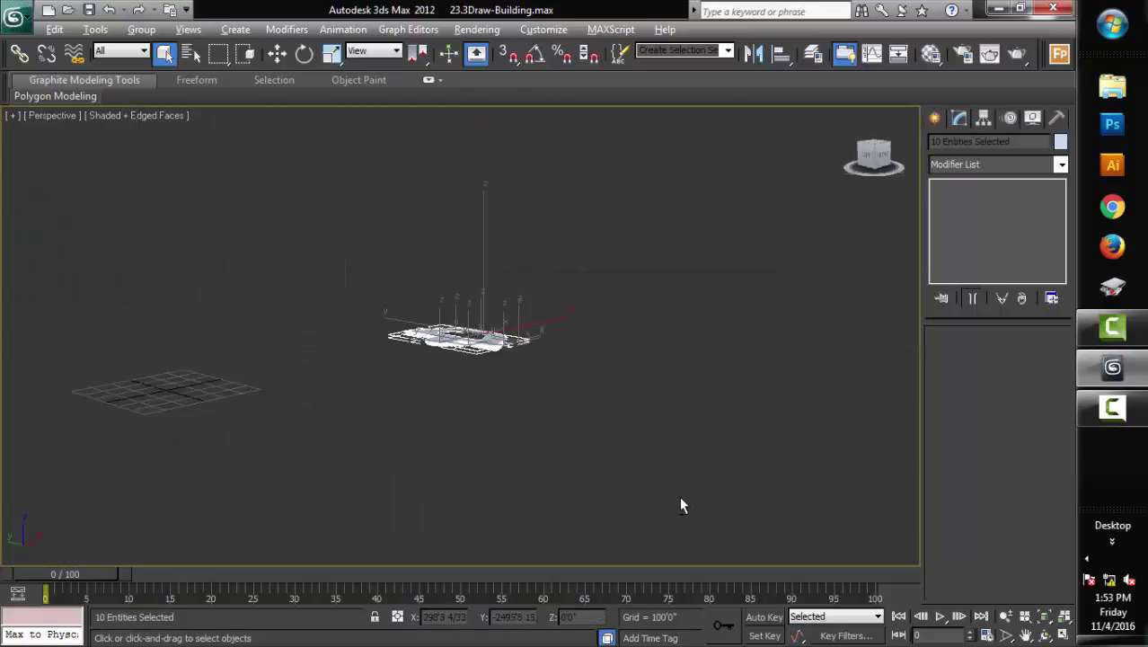
key("alt+w")
left_click(1056, 618)
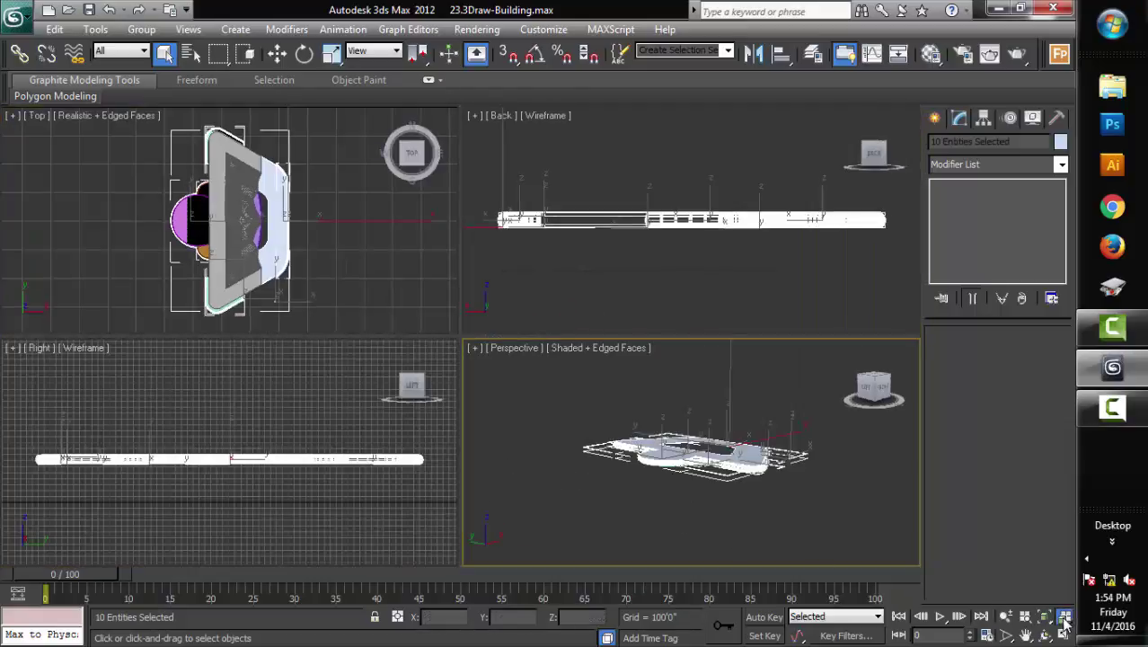
key("alt+w")
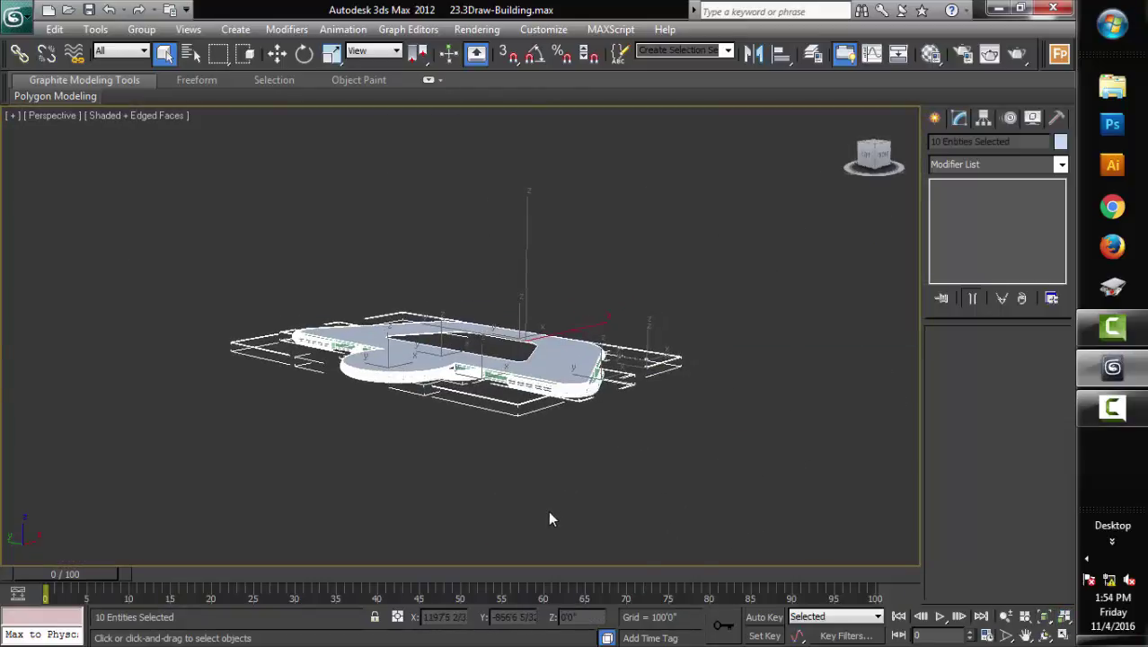
Zoom in, hide the Glass-B-001 tube, and frame the curved wall behind it
scroll(548, 510, "up", 4)
left_click(535, 521)
scroll(536, 522, "up", 2)
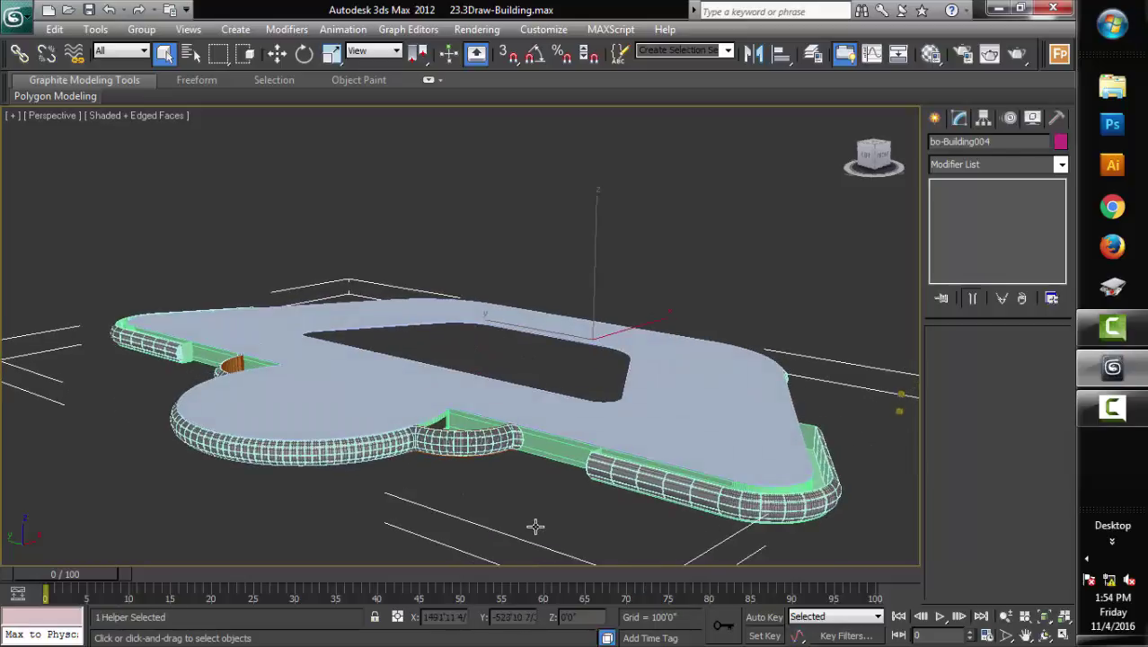
scroll(538, 528, "up", 1)
scroll(554, 530, "up", 1)
scroll(557, 490, "up", 2)
scroll(558, 467, "up", 2)
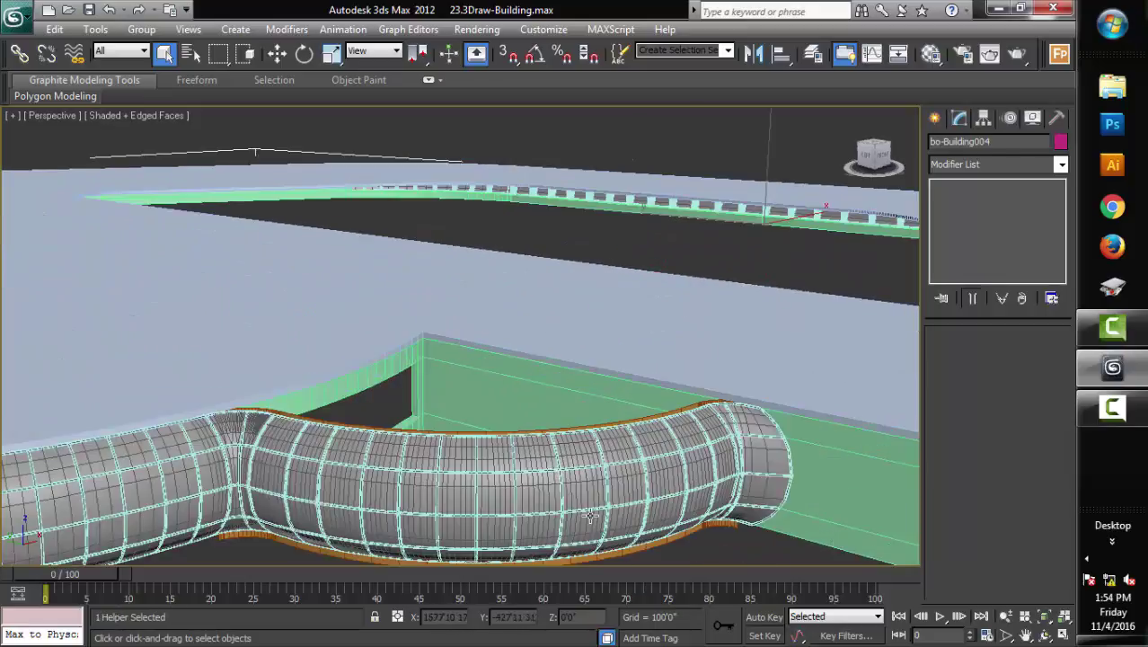
scroll(582, 512, "down", 2)
scroll(579, 489, "up", 1)
scroll(470, 480, "up", 1)
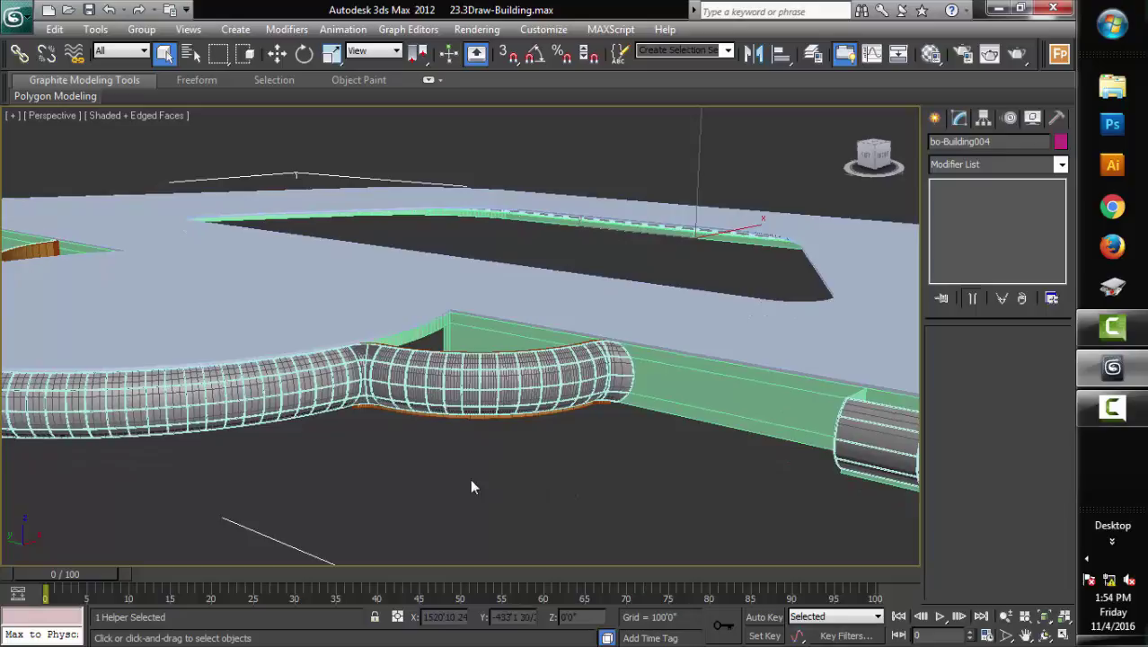
left_click(446, 384)
right_click(446, 384)
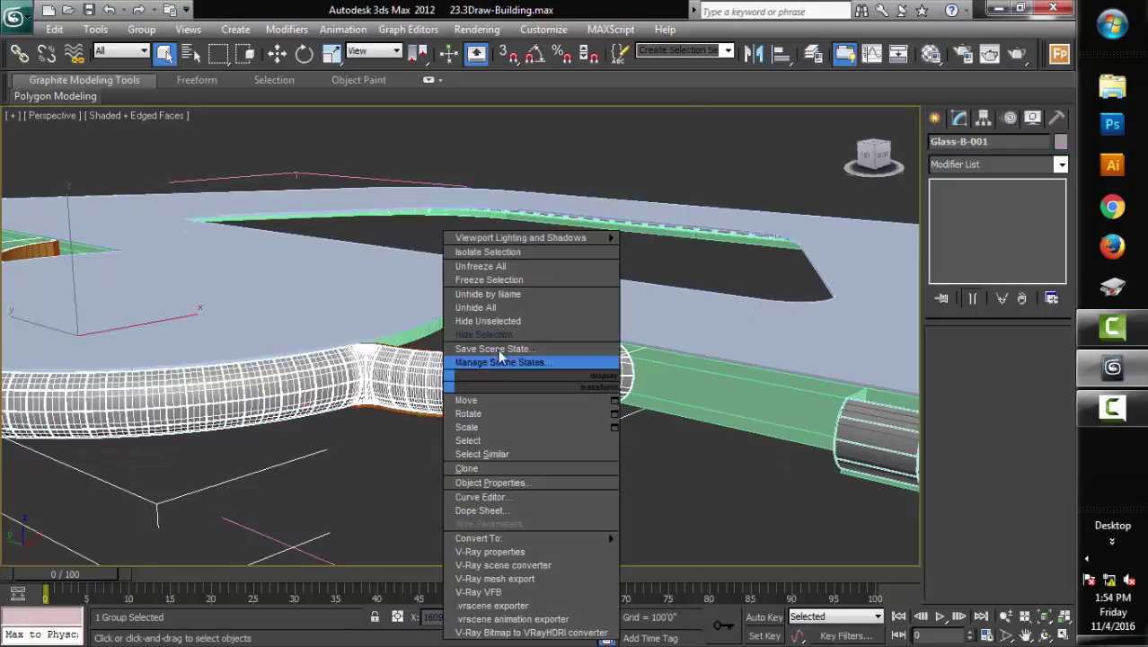
left_click(476, 359)
scroll(590, 490, "down", 3)
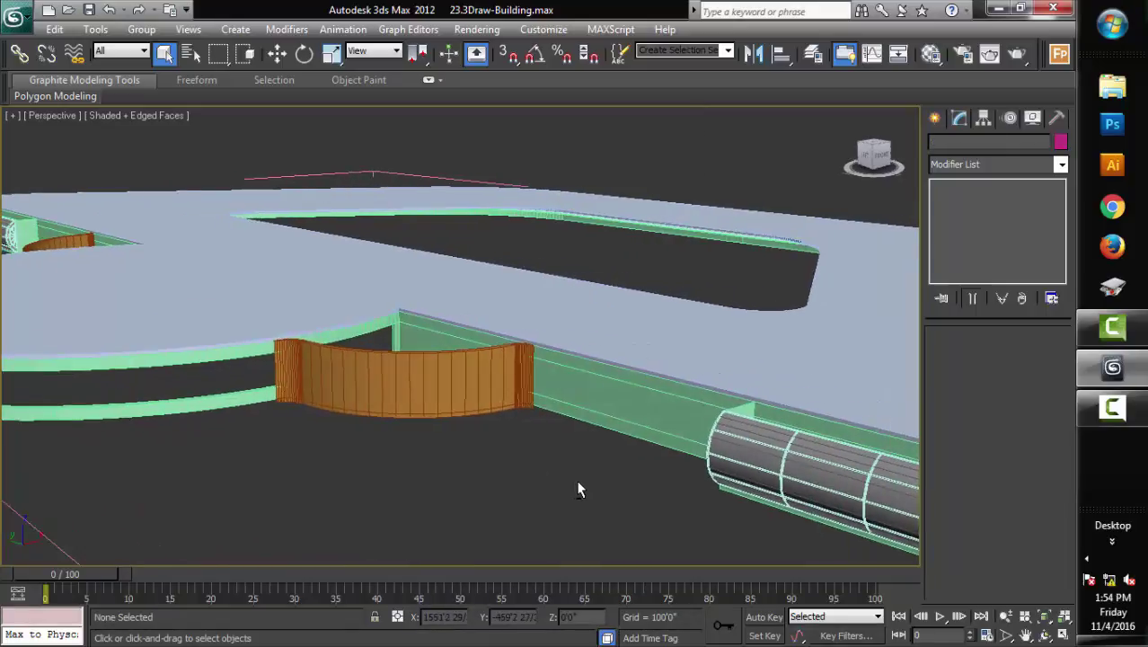
scroll(590, 490, "up", 2)
middle_click_drag(680, 499, 633, 454)
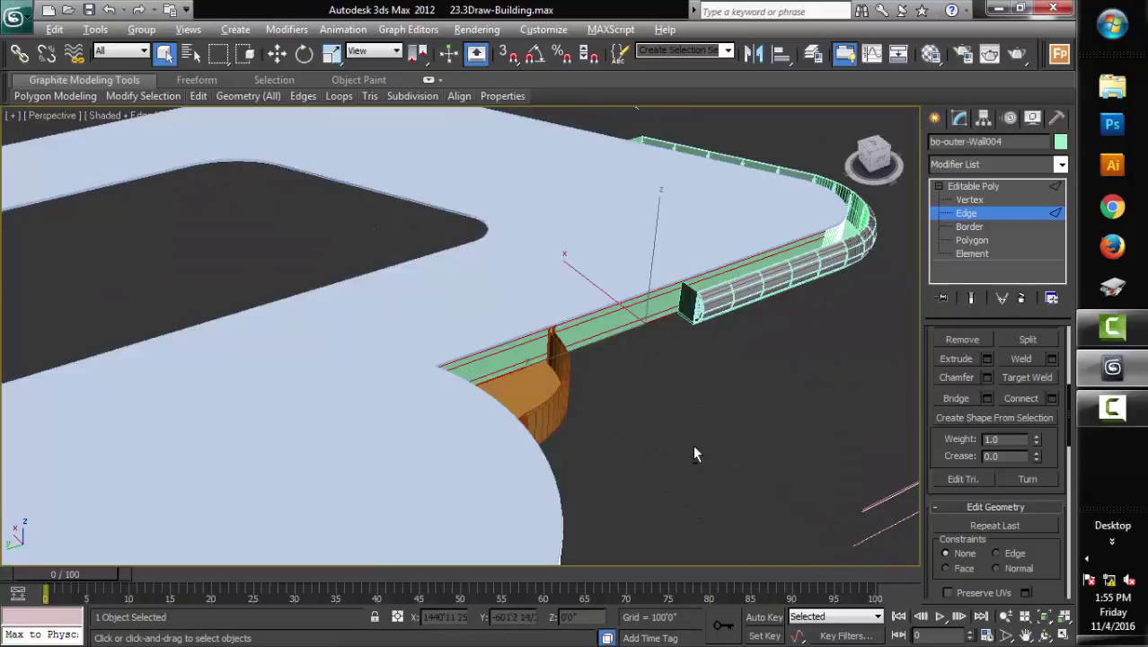
Connect the selected wall edges with 1 segment and pinch 0, sliding the new edge
middle_click_drag(693, 445, 665, 440, "alt")
left_click(1052, 398)
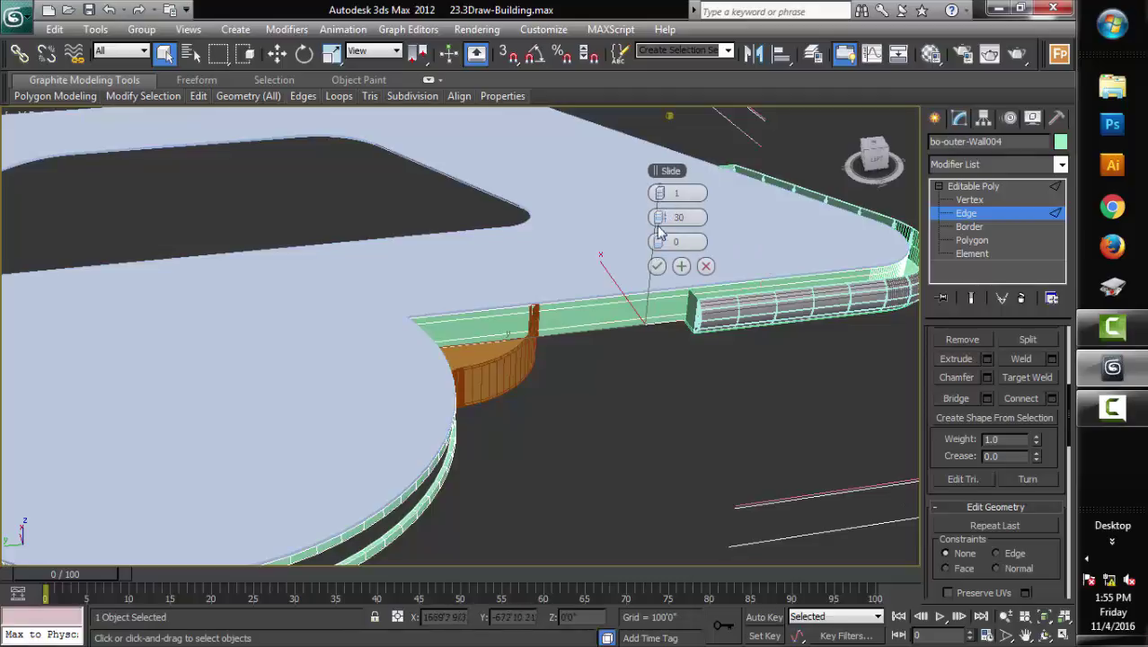
mouse_move(589, 341)
middle_mouse_down("alt")
mouse_move(610, 383)
mouse_move(616, 376)
middle_mouse_up("alt")
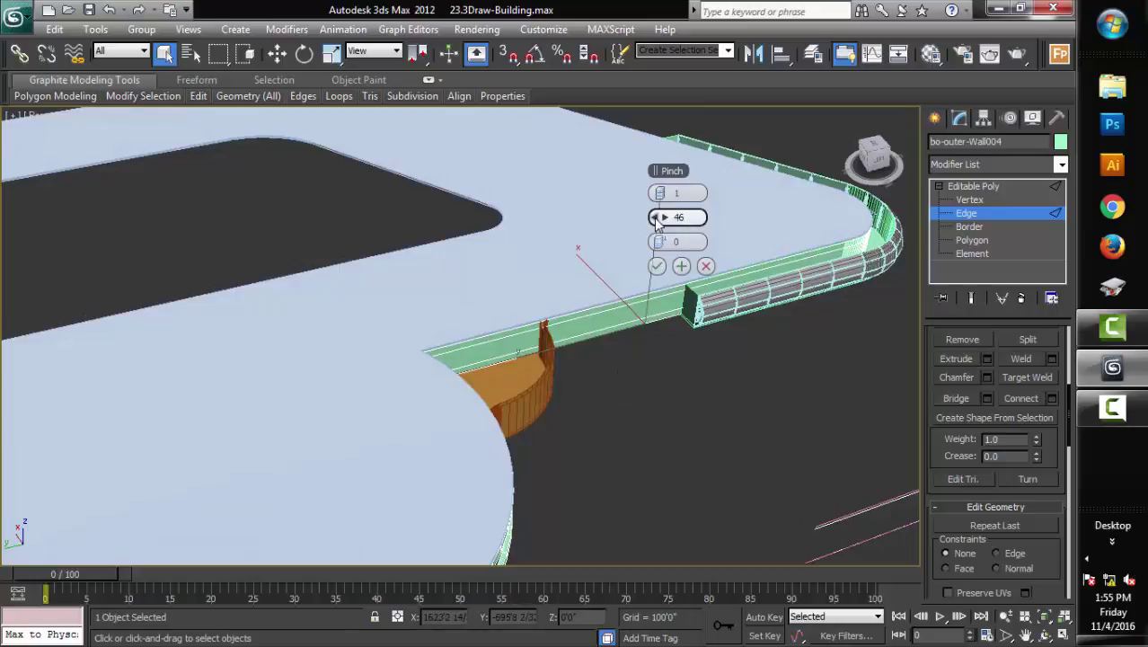
right_click(661, 217)
left_click_drag(664, 242, 492, 271)
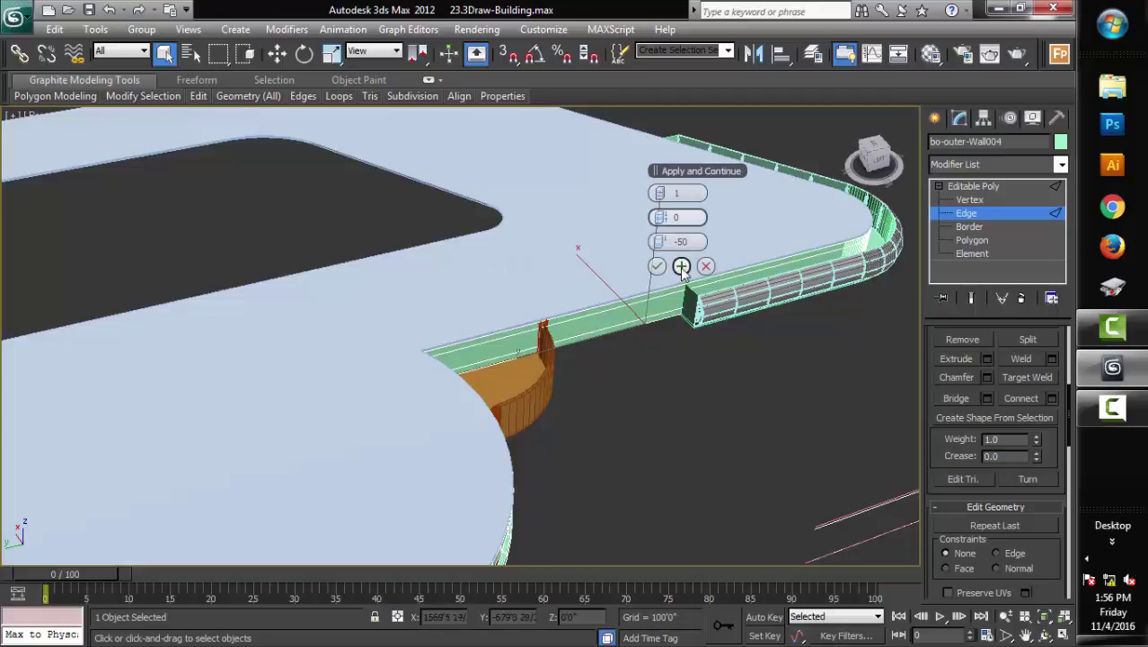
left_click(681, 267)
Connect the edges near the other curved wall at slide 50, then clear the selection
mouse_move(661, 355)
middle_mouse_down("alt")
mouse_move(493, 360)
mouse_move(325, 384)
mouse_move(696, 384)
middle_mouse_up("alt")
left_click(310, 427)
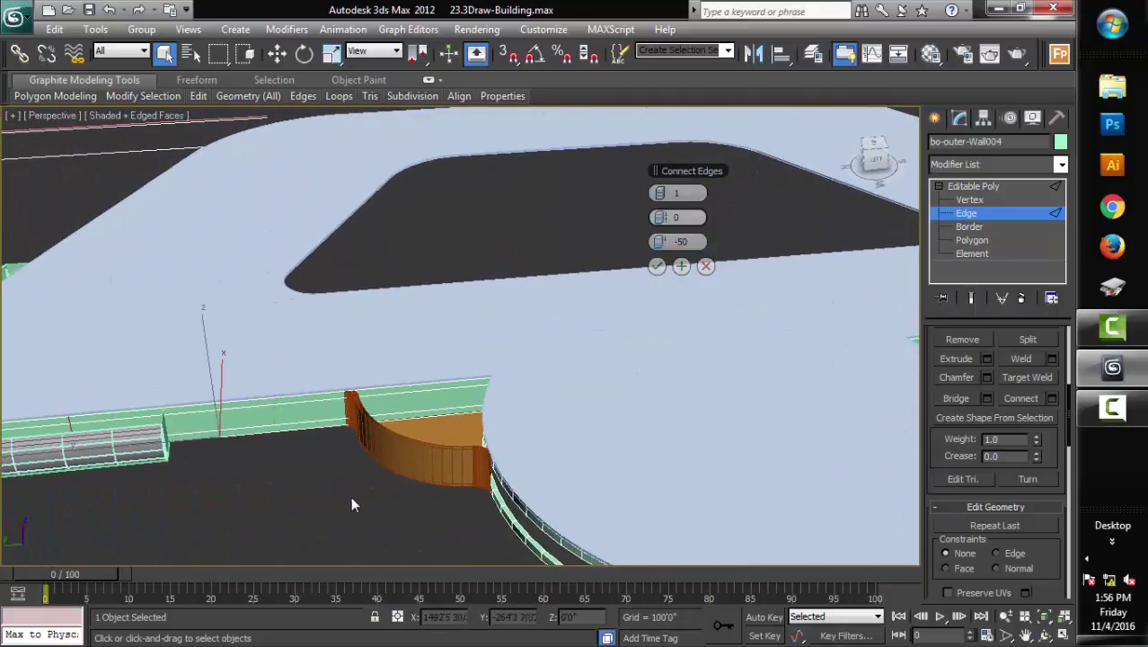
mouse_move(432, 505)
middle_mouse_down("alt")
mouse_move(354, 489)
mouse_move(431, 498)
mouse_move(451, 515)
mouse_move(410, 498)
middle_mouse_up("alt")
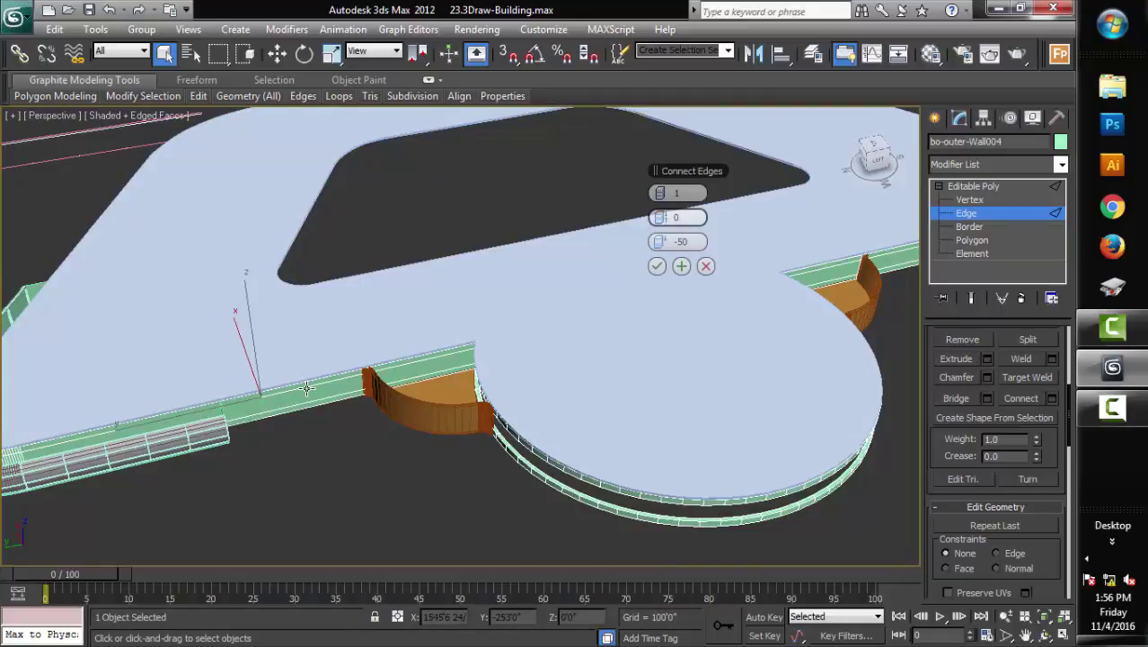
middle_click_drag(404, 447, 353, 462, "alt")
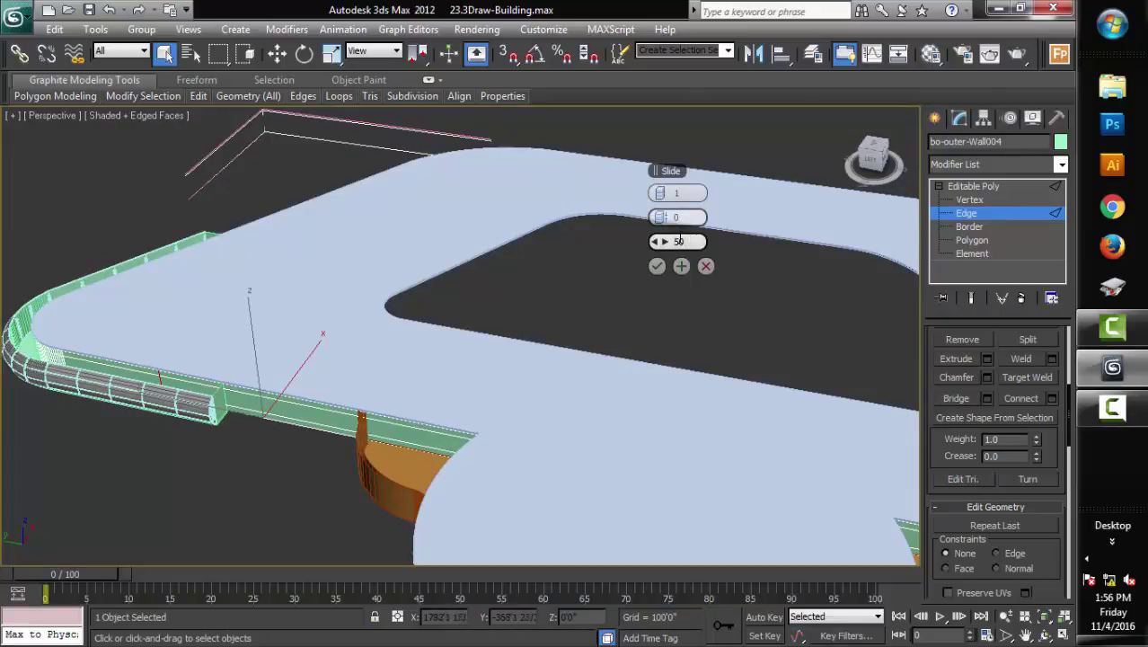
mouse_move(469, 400)
middle_mouse_down("alt")
mouse_move(460, 387)
mouse_move(403, 443)
mouse_move(392, 434)
mouse_move(400, 445)
middle_mouse_up("alt")
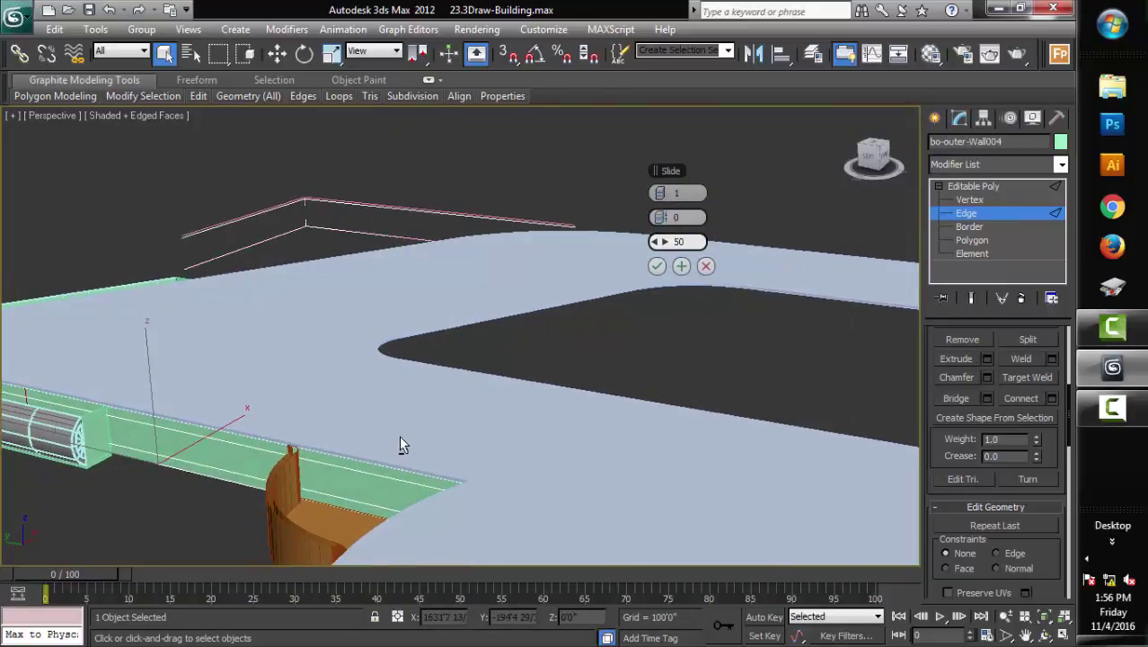
key("Return")
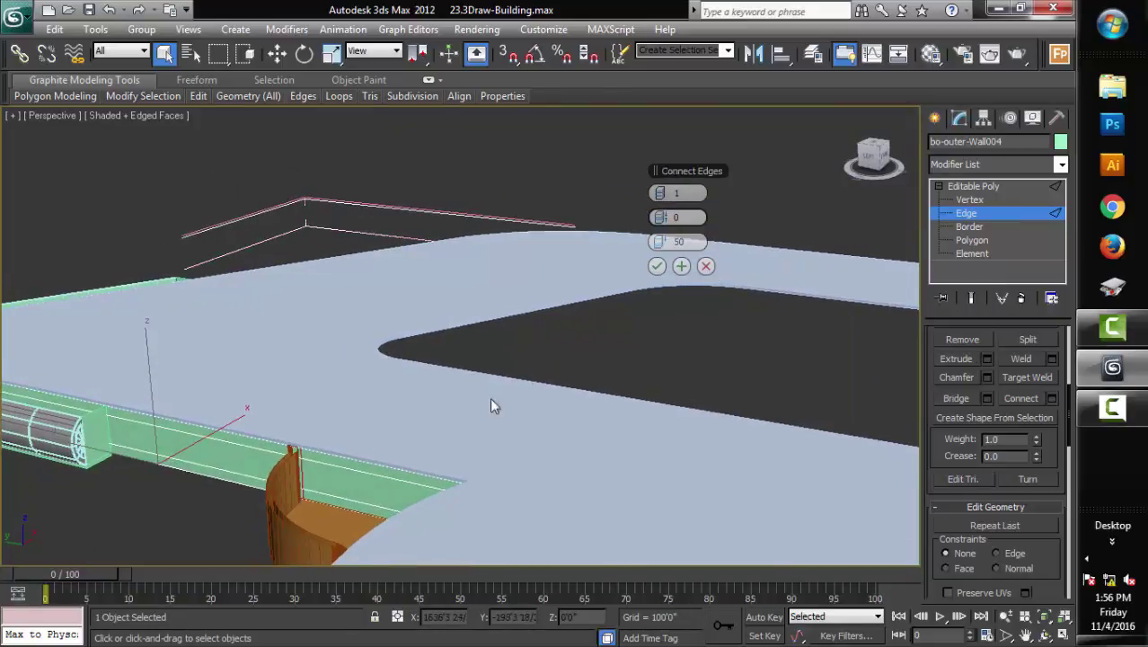
middle_click_drag(508, 396, 518, 402, "alt")
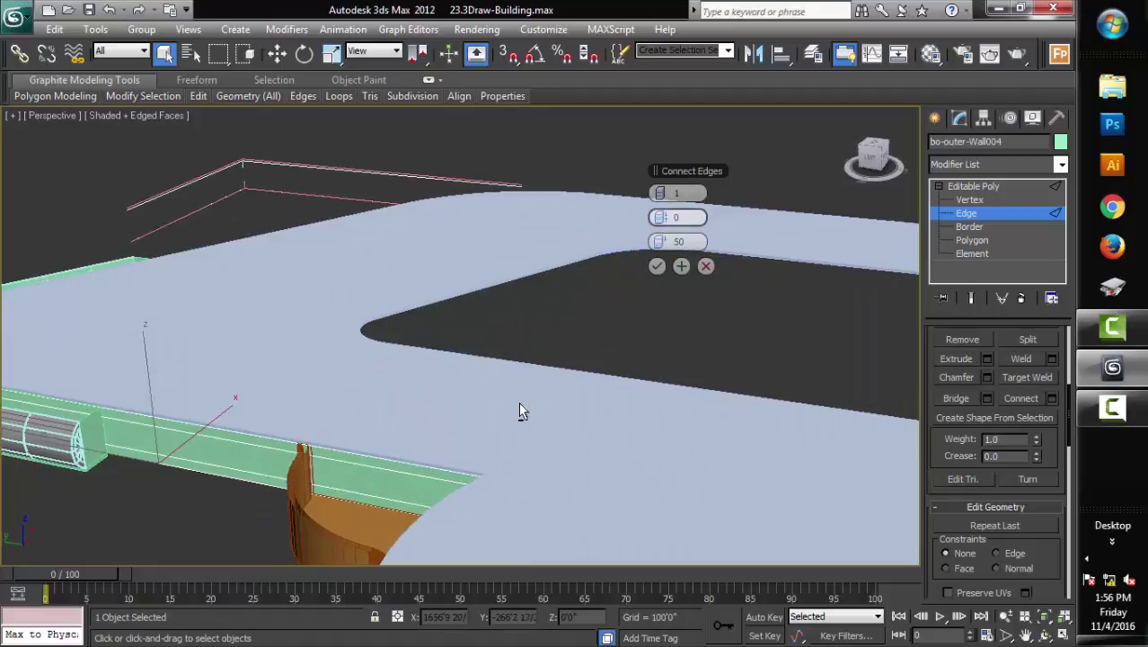
left_click(680, 265)
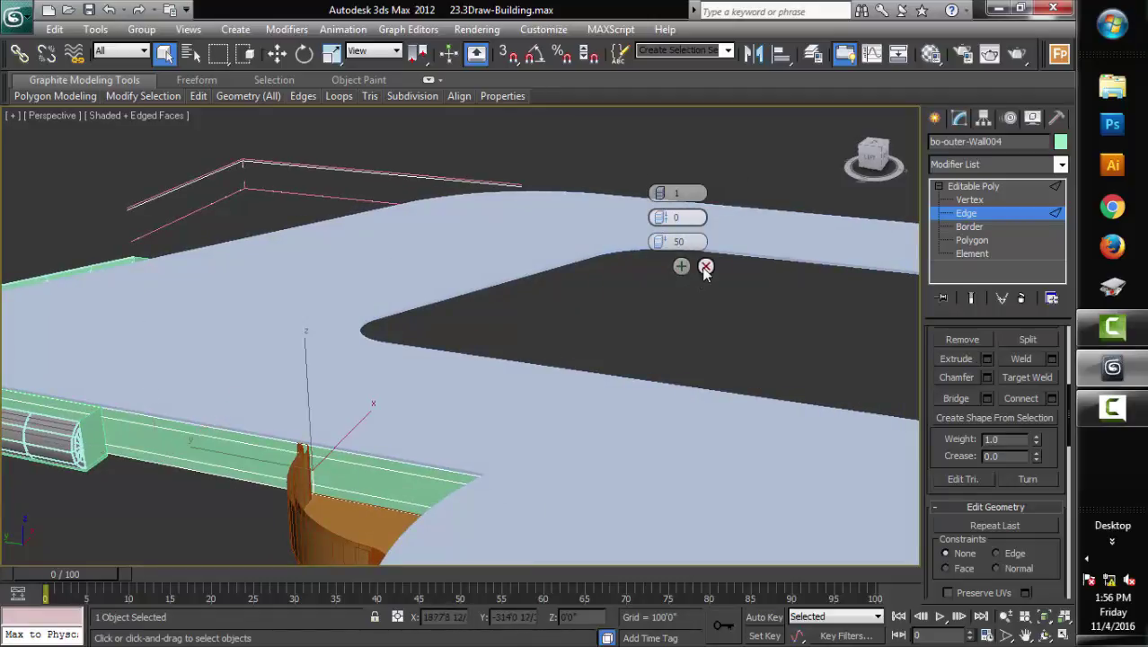
left_click(705, 267)
mouse_move(435, 429)
middle_mouse_down("alt")
mouse_move(428, 453)
mouse_move(380, 469)
middle_mouse_up("alt")
left_click(227, 513)
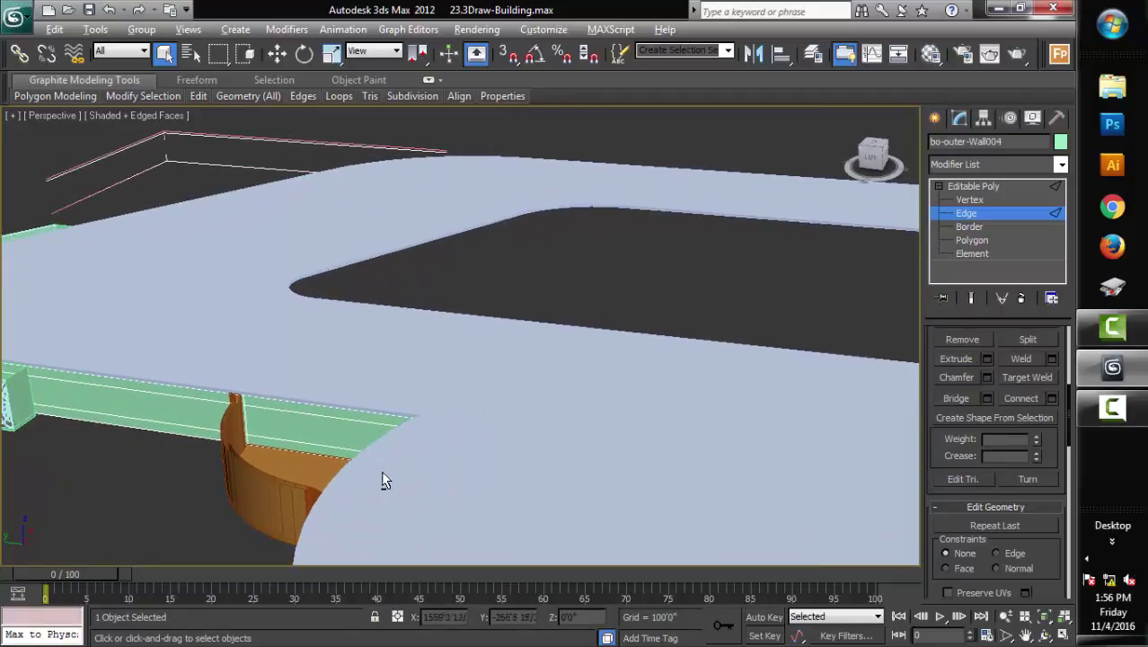
Connect the wall edges with the new edge slid to about -95 and apply
left_click(971, 240)
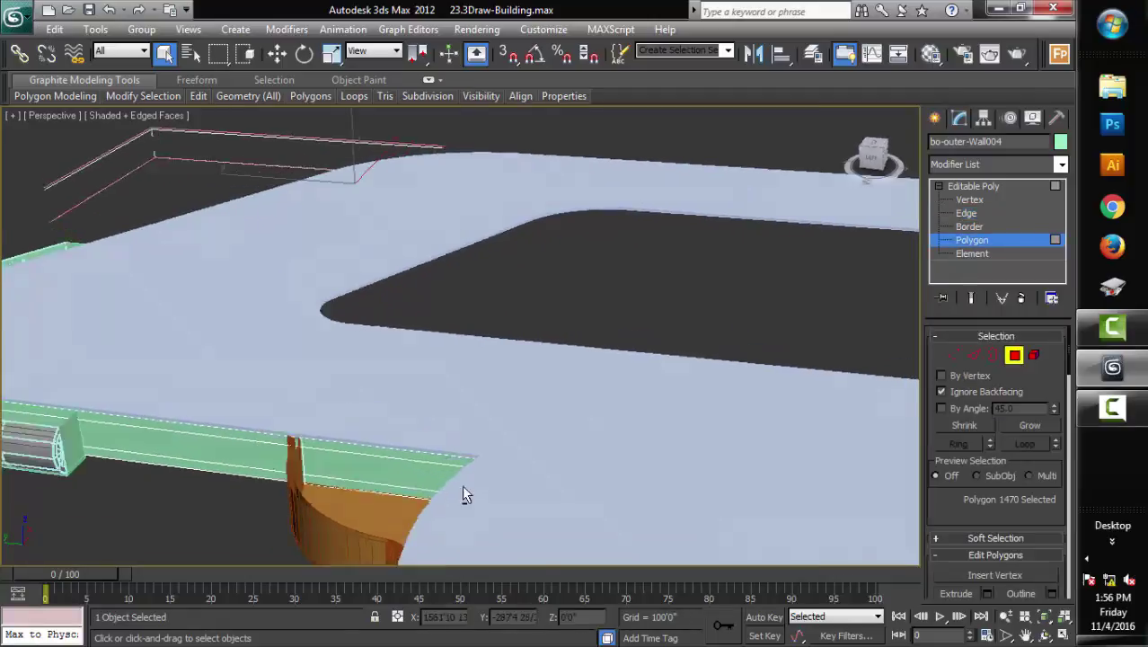
middle_click_drag(461, 484, 502, 490, "alt")
middle_click_drag(745, 484, 666, 449, "alt")
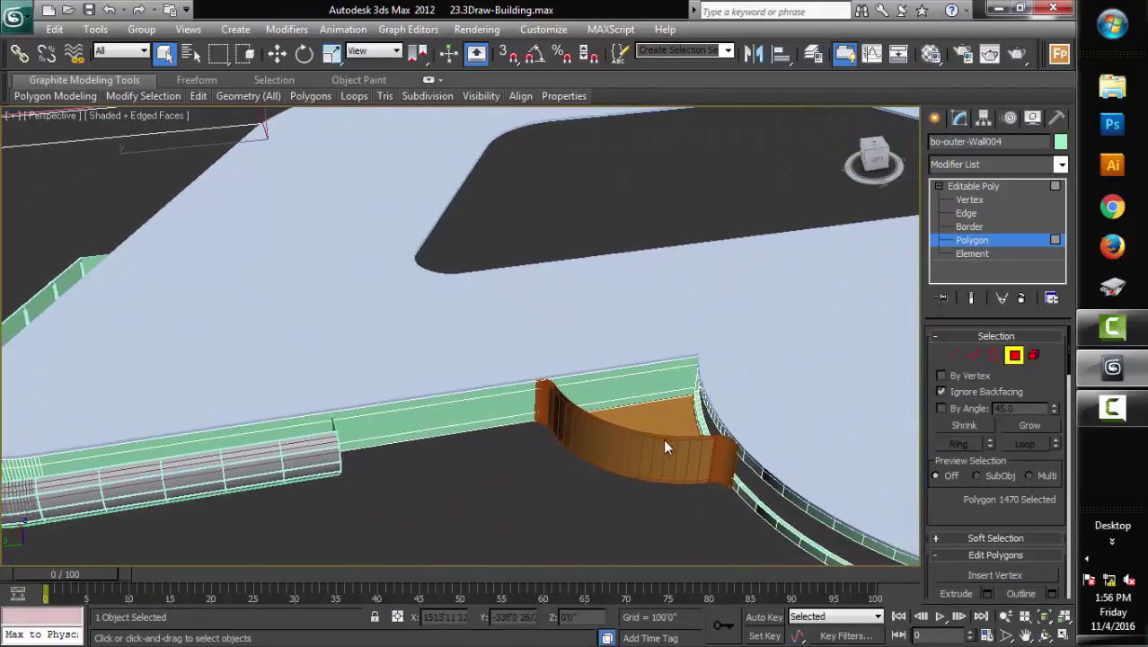
scroll(666, 449, "up", 3)
left_click(965, 212)
left_click(1052, 526)
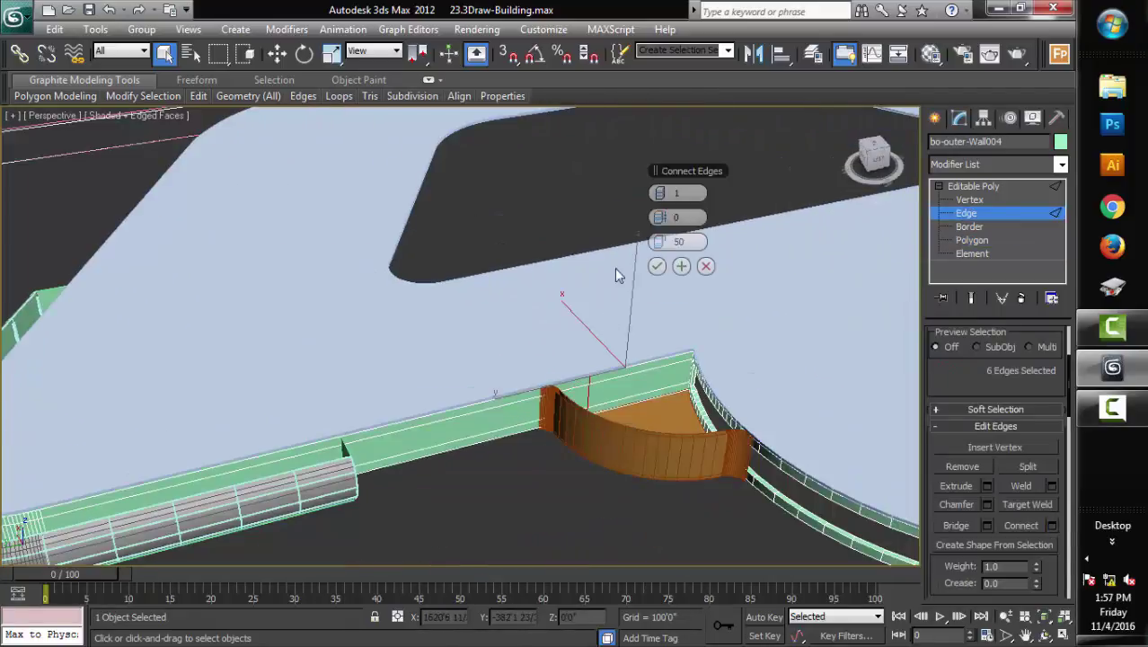
left_click_drag(660, 247, 174, 348)
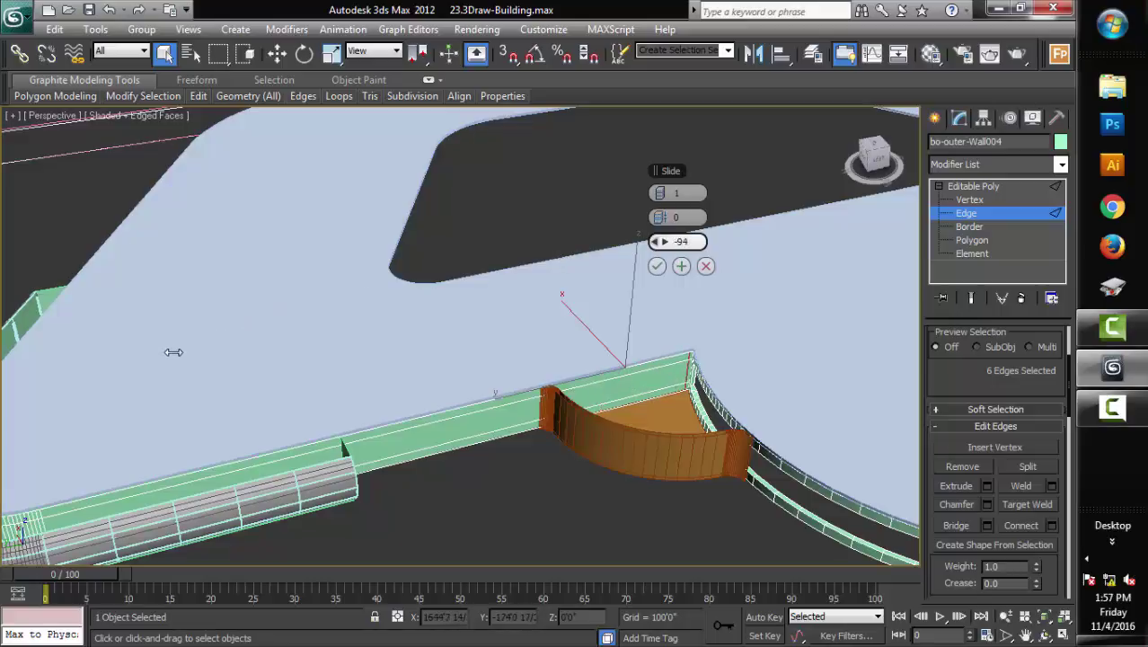
mouse_move(175, 349)
middle_mouse_down("alt")
mouse_move(367, 463)
mouse_move(773, 429)
middle_mouse_up("alt")
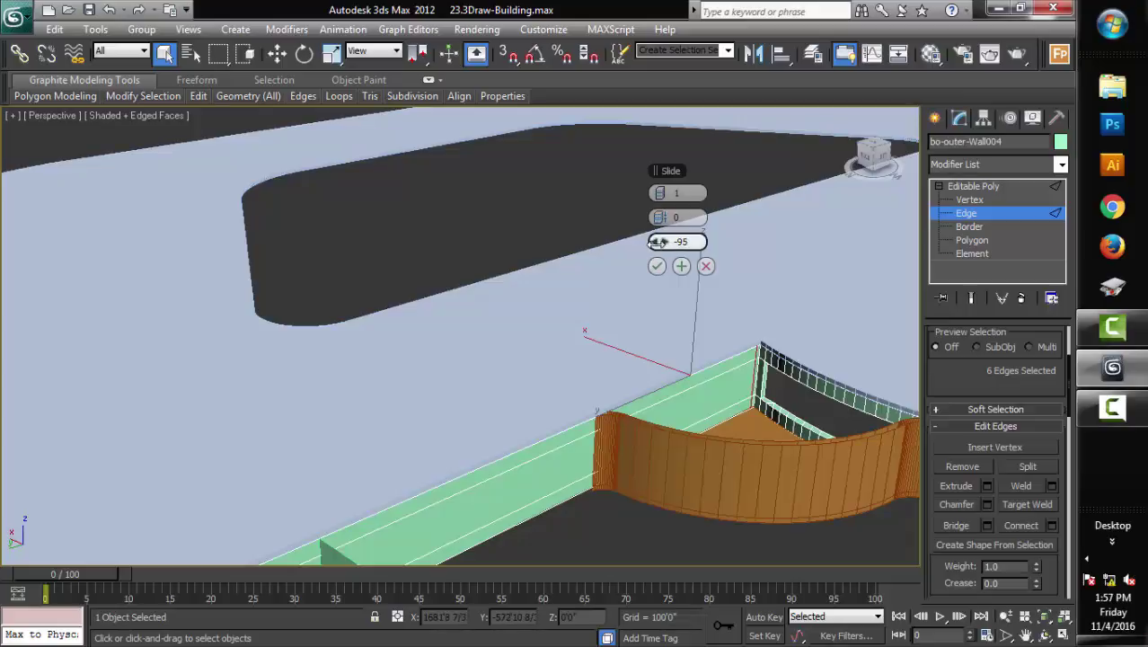
middle_click_drag(658, 241, 731, 351, "alt")
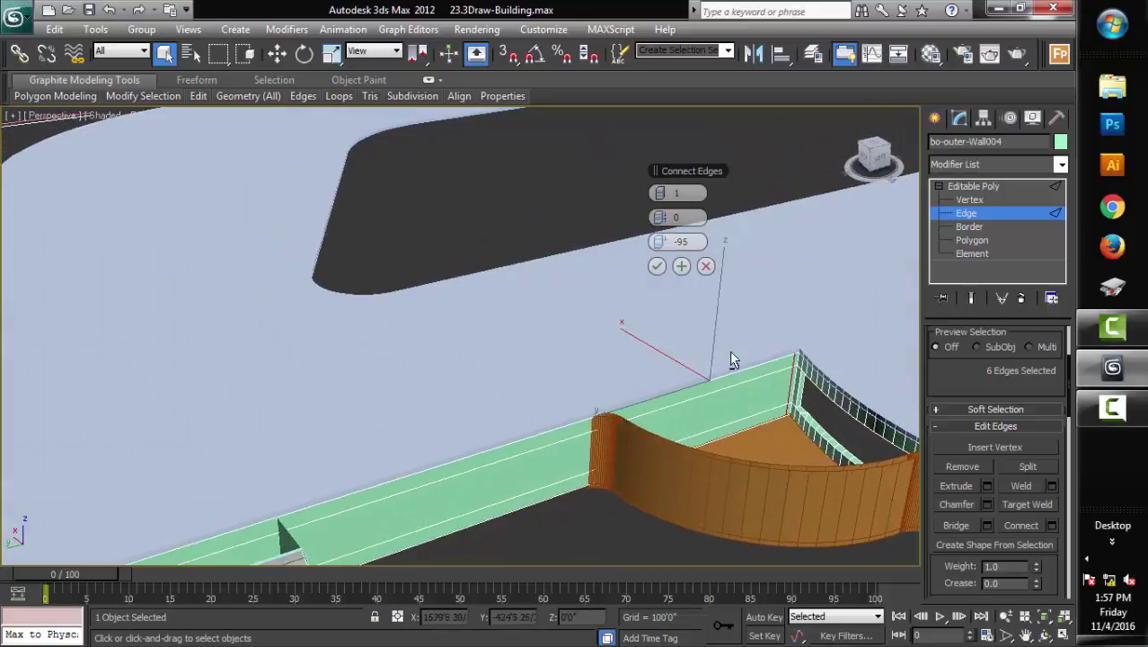
left_click(679, 265)
Select six wall edges beside the curved section for the next edge connection
mouse_move(786, 363)
middle_mouse_down("alt")
mouse_move(703, 436)
mouse_move(654, 442)
middle_mouse_up("alt")
scroll(710, 420, "down", 6)
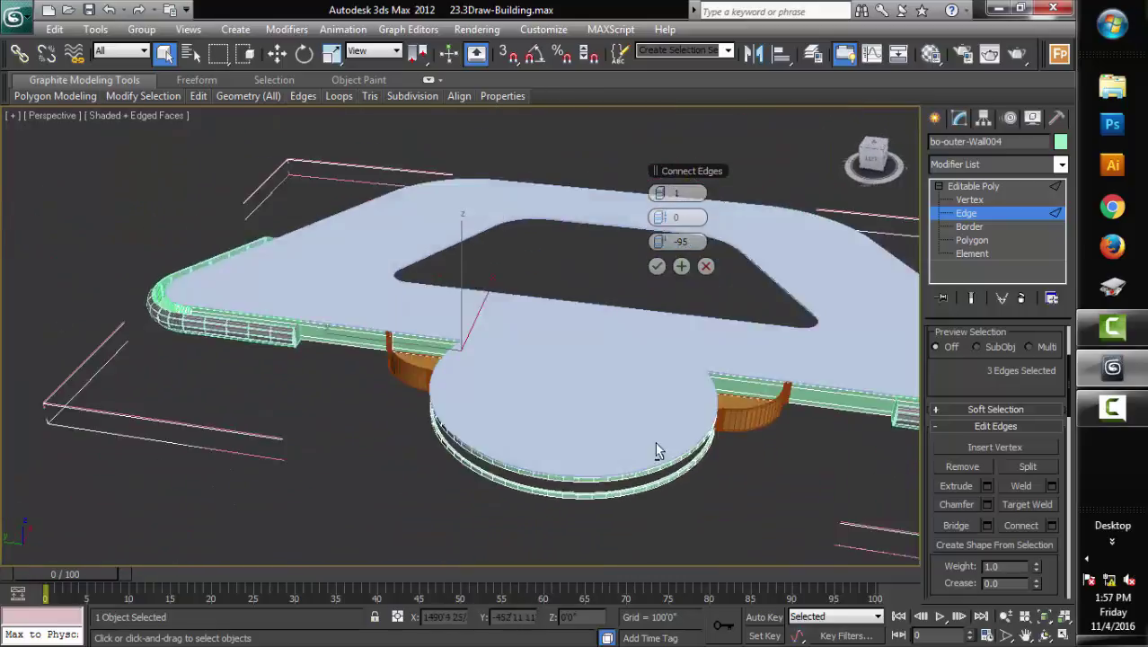
scroll(709, 449, "up", 3)
scroll(772, 458, "up", 3)
mouse_move(788, 456)
middle_mouse_down("alt")
mouse_move(798, 455)
mouse_move(599, 412)
middle_mouse_up("alt")
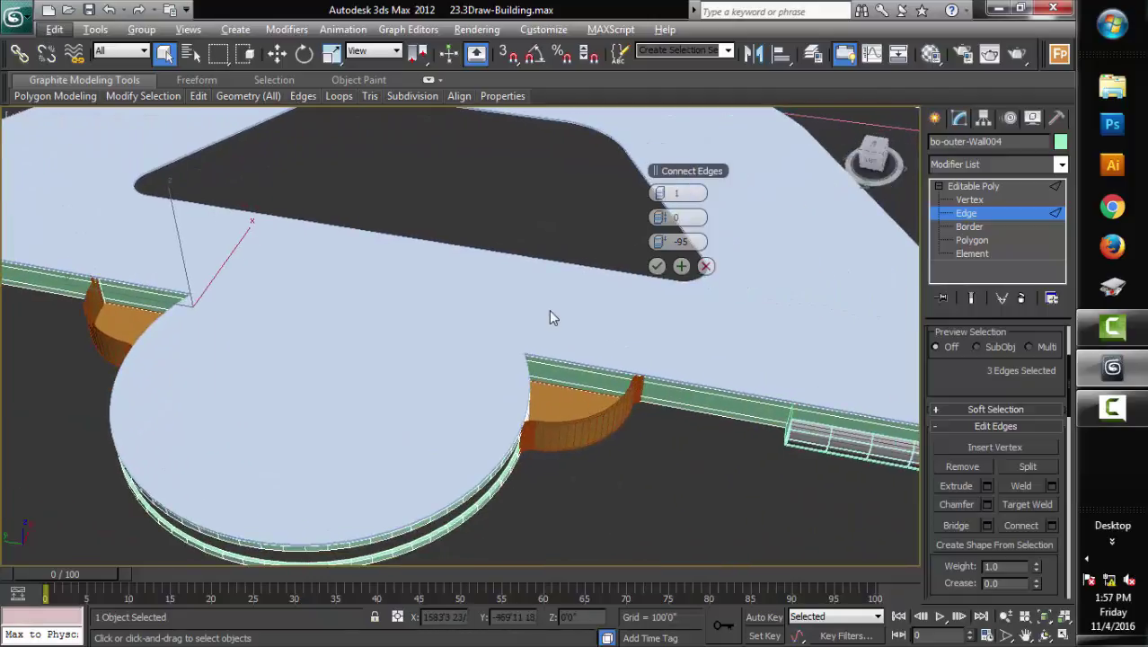
left_click_drag(549, 310, 578, 393)
left_click_drag(549, 310, 585, 419)
type("95")
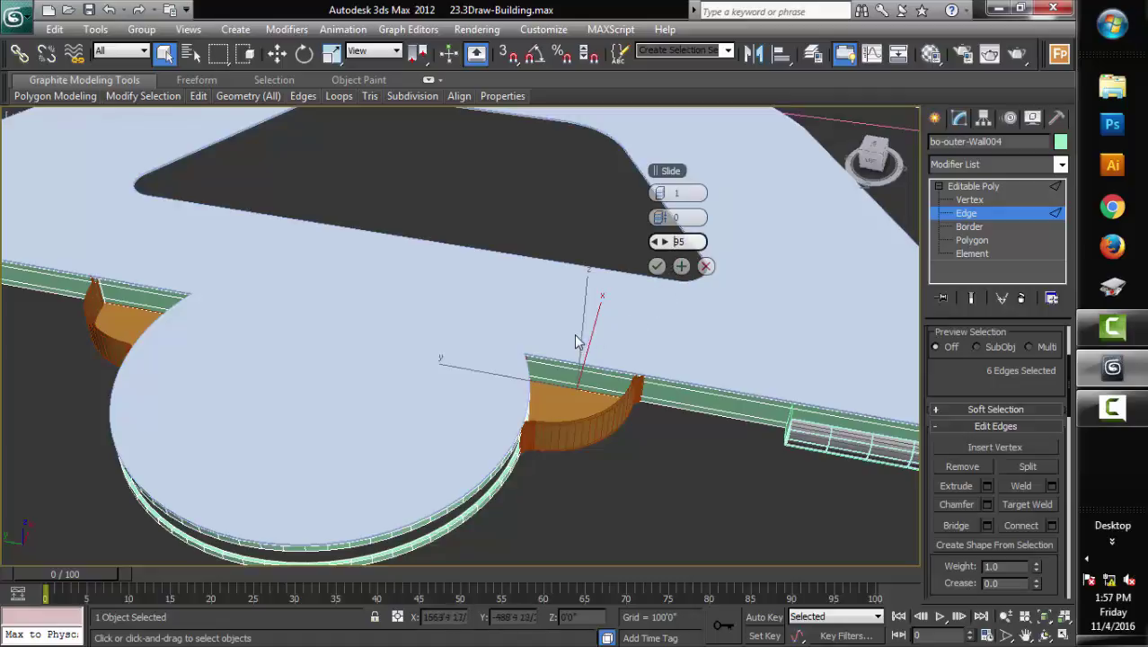
middle_click_drag(615, 357, 673, 292, "alt")
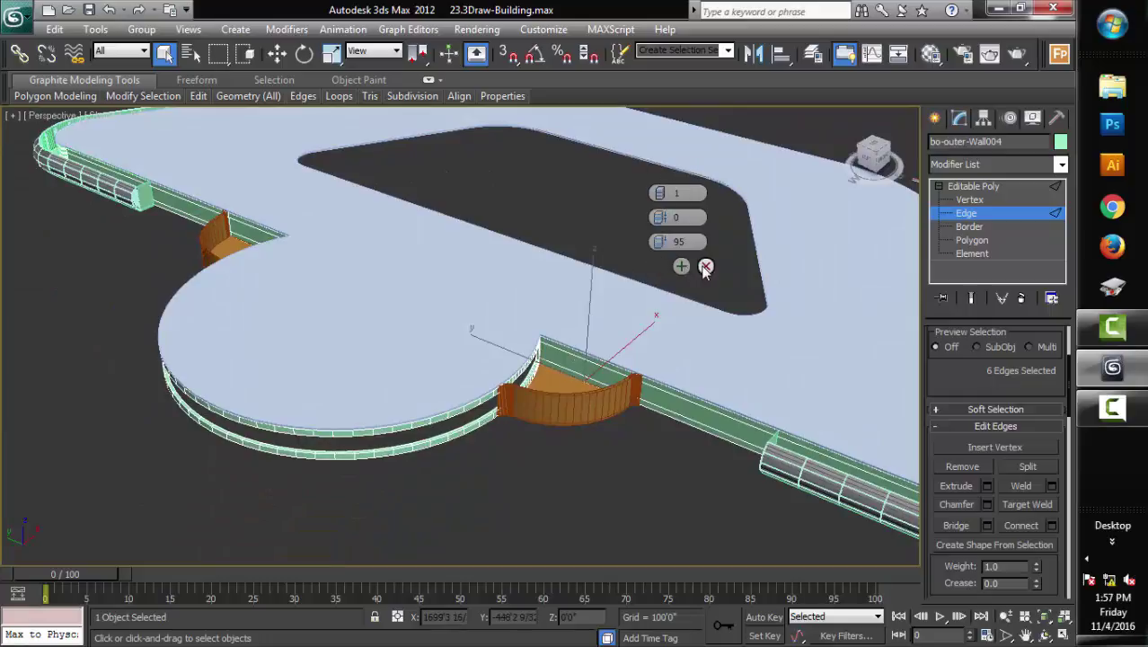
Commit the slide-95 connecting edge on bo-outer-Wall004 and restore the six-edge selection
left_click(657, 266)
scroll(593, 448, "up", 3)
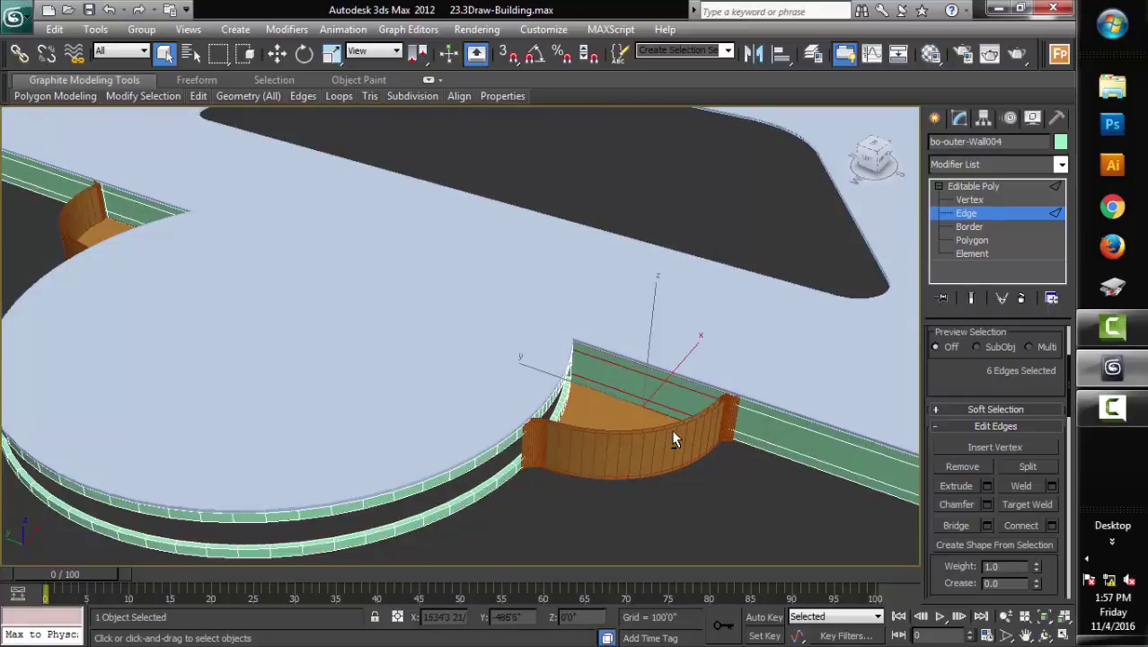
middle_click_drag(672, 433, 643, 312, "alt")
left_click(643, 313)
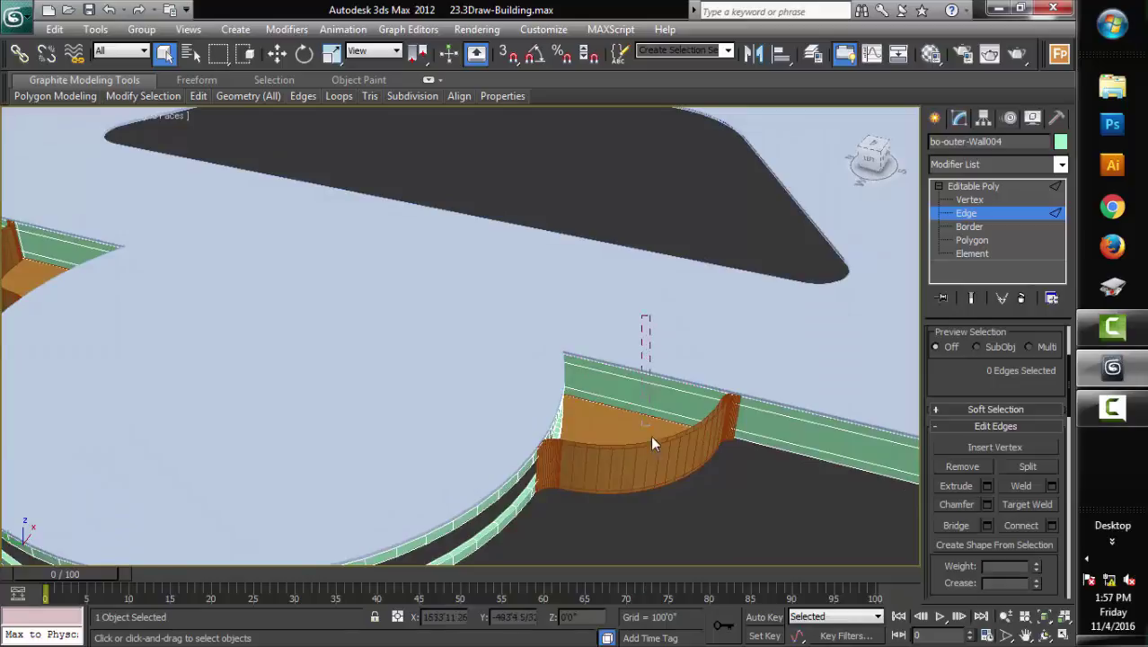
key("ctrl+z")
middle_click_drag(652, 447, 623, 448, "alt")
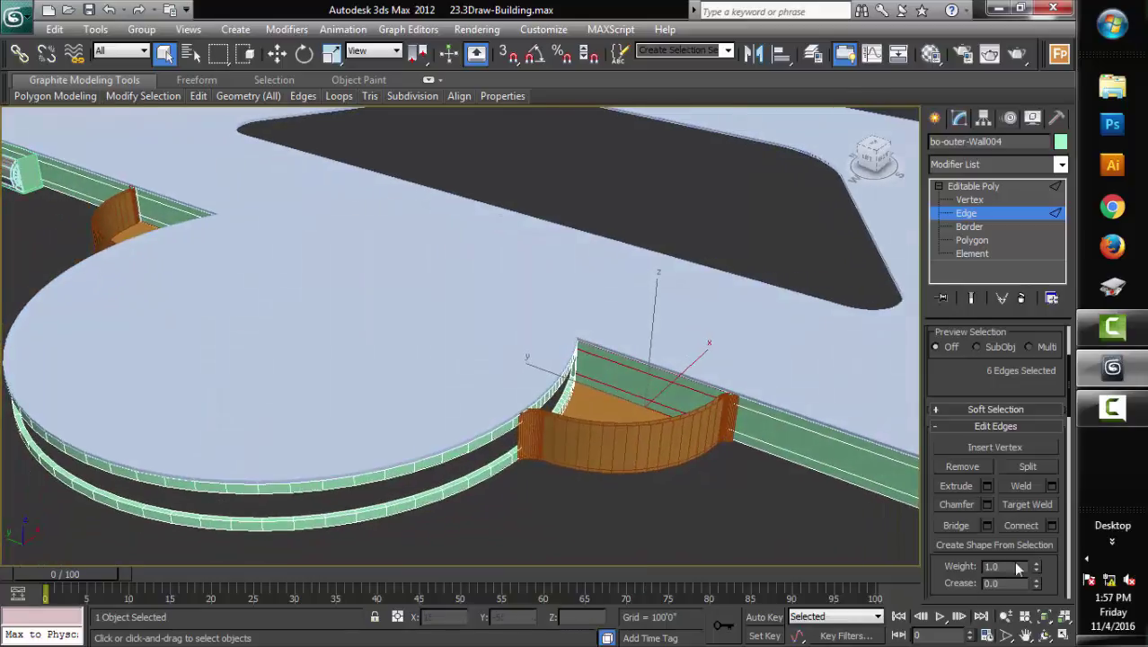
Connect the same six edges again with Slide set to -95
left_click(1051, 526)
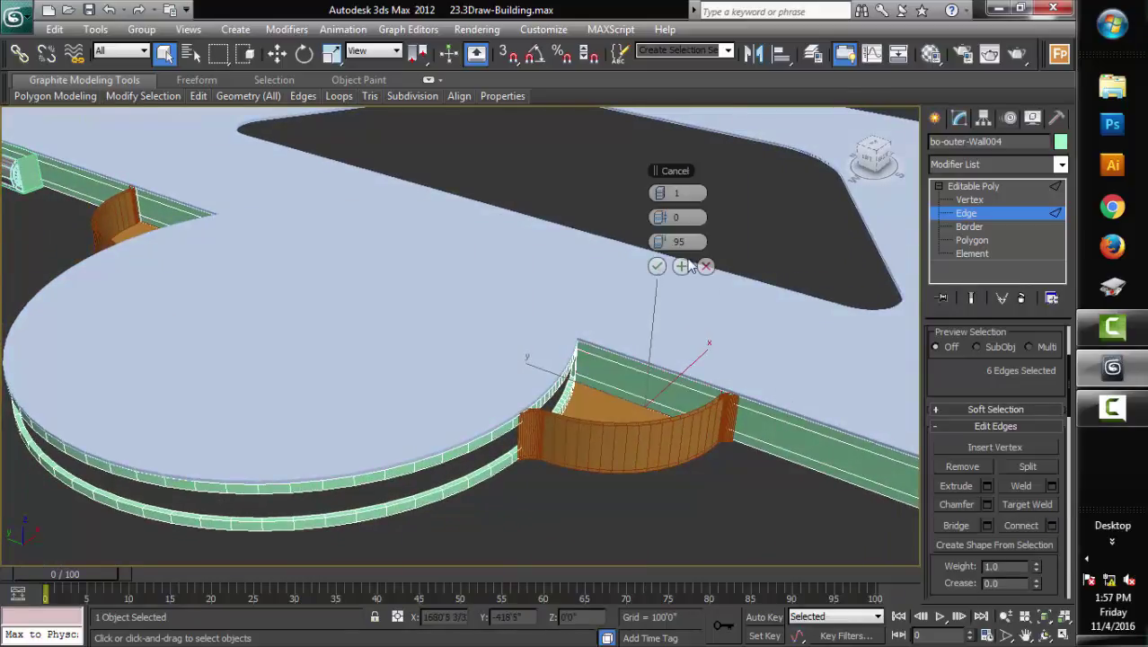
left_click_drag(675, 241, 682, 248)
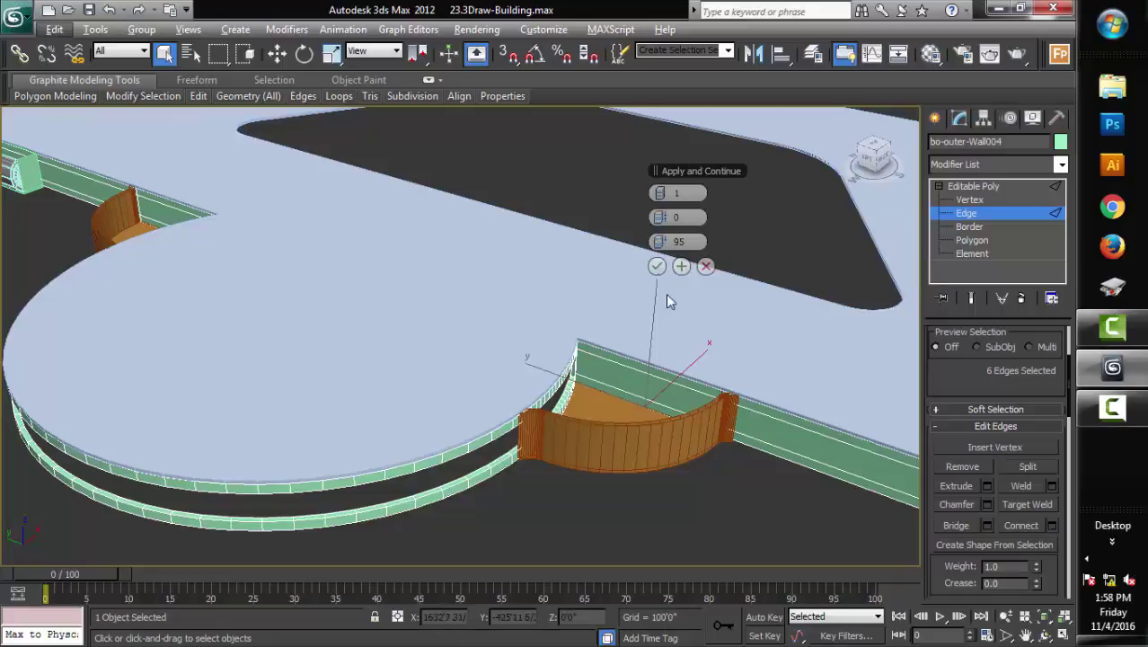
left_click_drag(723, 252, 32, 371)
mouse_move(461, 460)
middle_mouse_down("alt")
mouse_move(646, 536)
mouse_move(712, 542)
mouse_move(674, 522)
middle_mouse_up("alt")
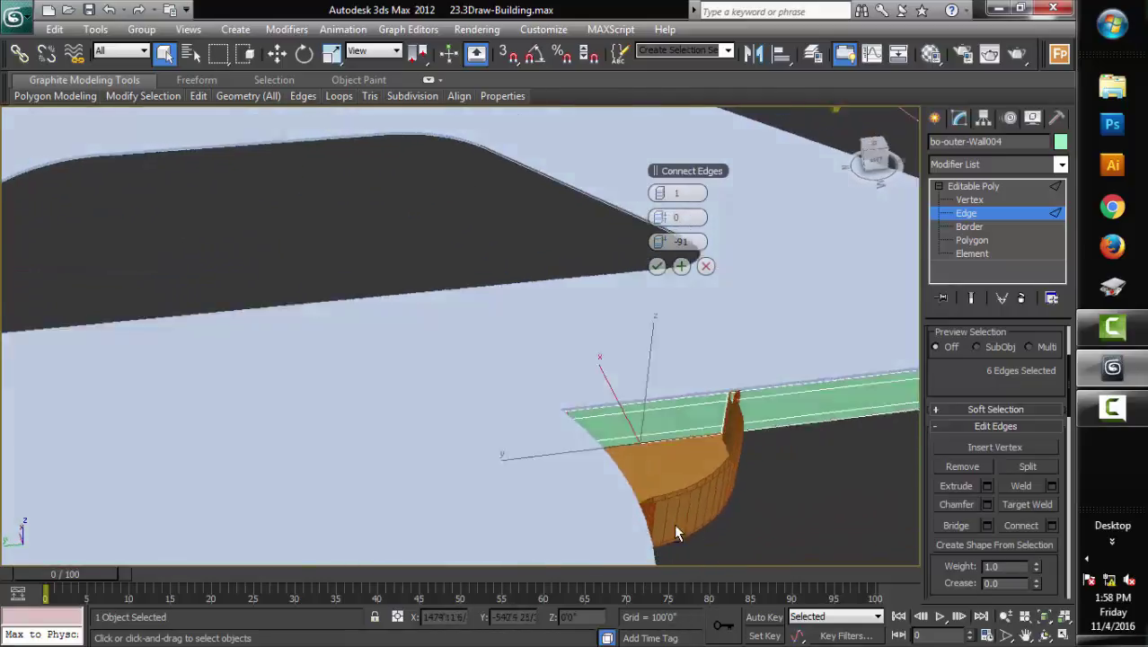
scroll(674, 522, "down", 5)
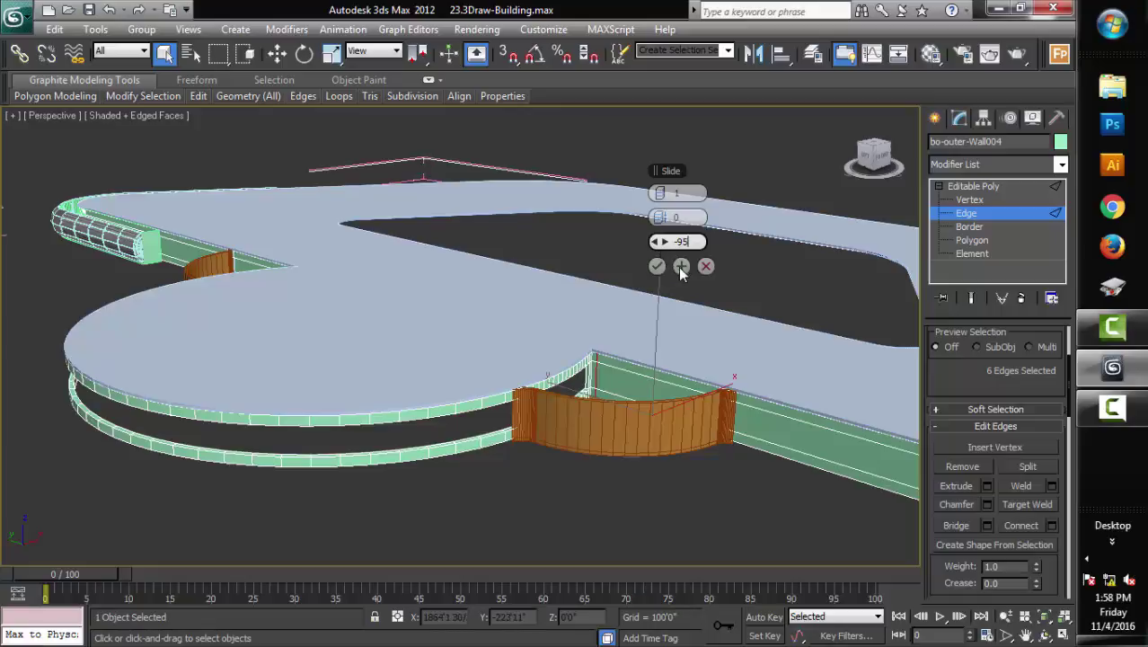
left_click(706, 267)
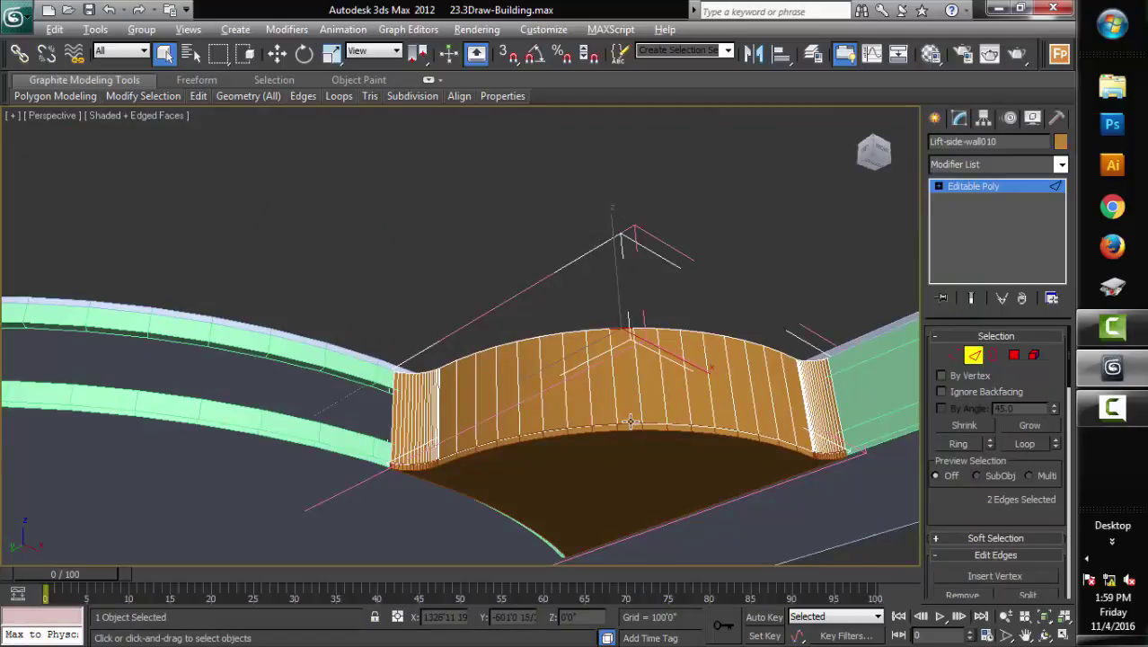
Isolate Lift-side-wall010 and select edges on its top and bottom loops
key("alt+q")
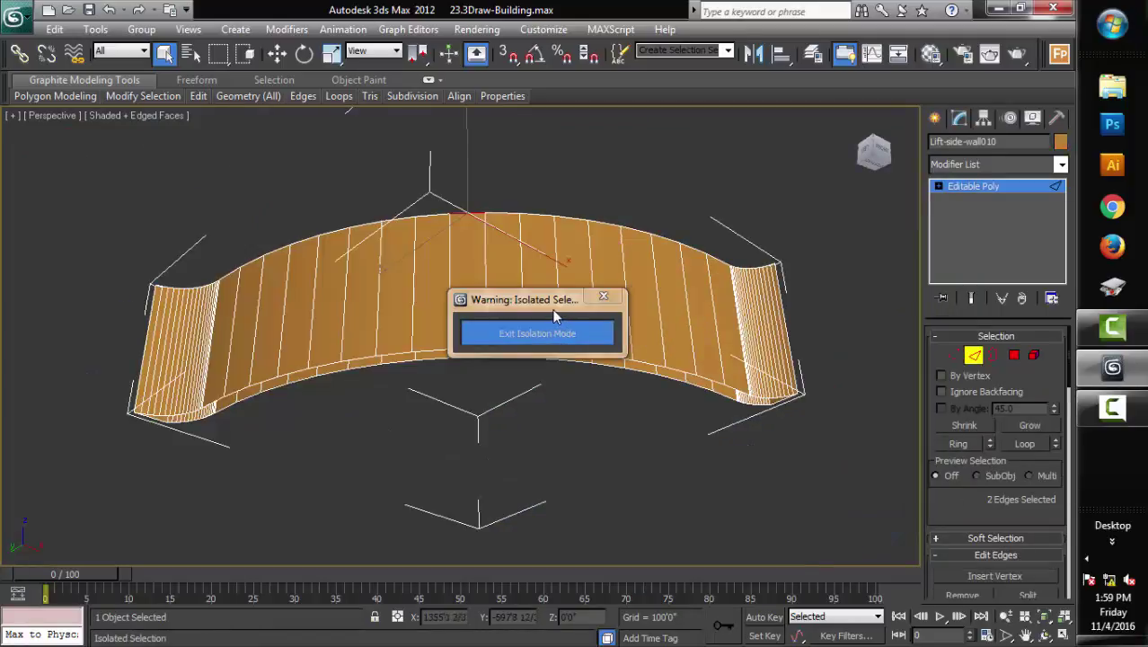
left_click_drag(552, 311, 413, 496)
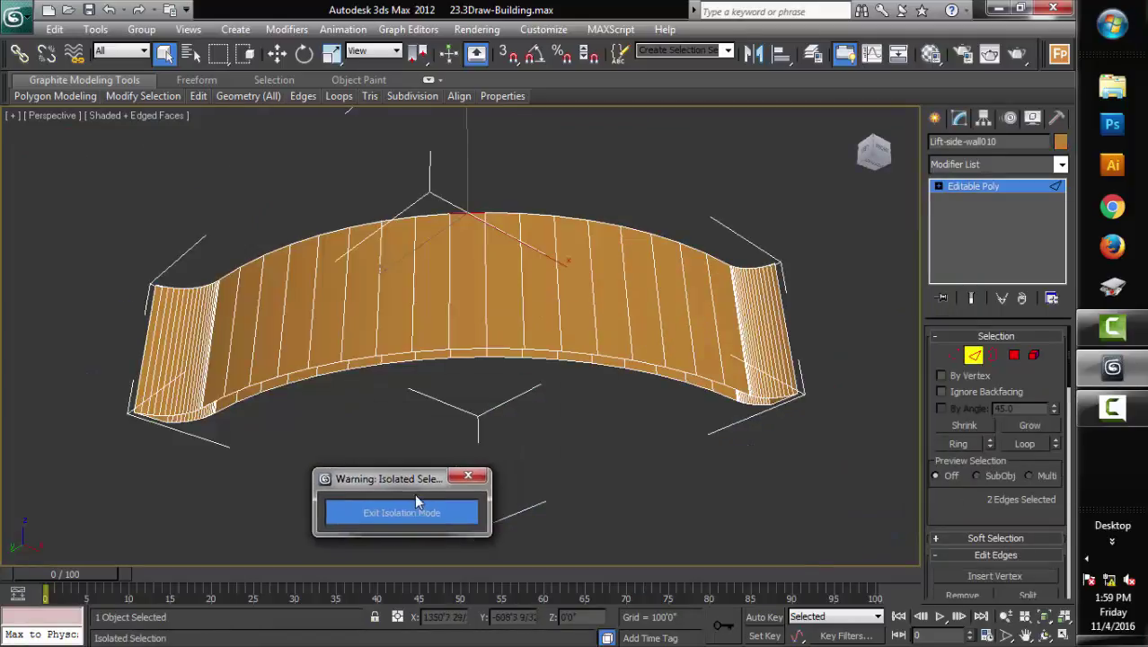
left_click(471, 349, "ctrl")
middle_click_drag(575, 392, 581, 517, "alt")
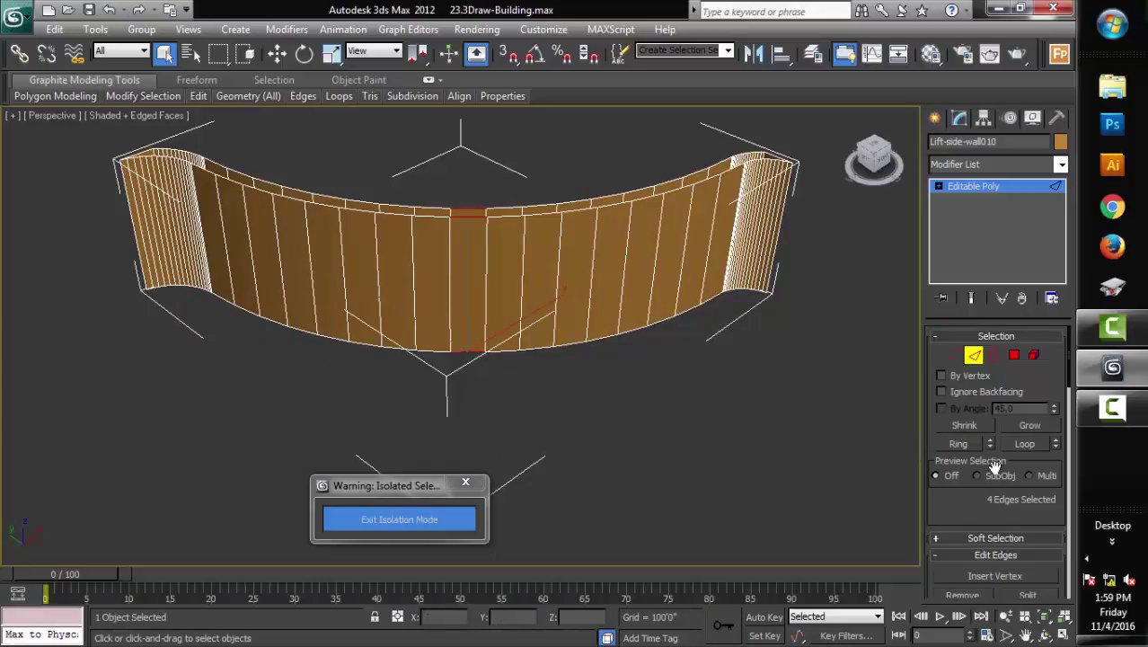
left_click(1022, 443)
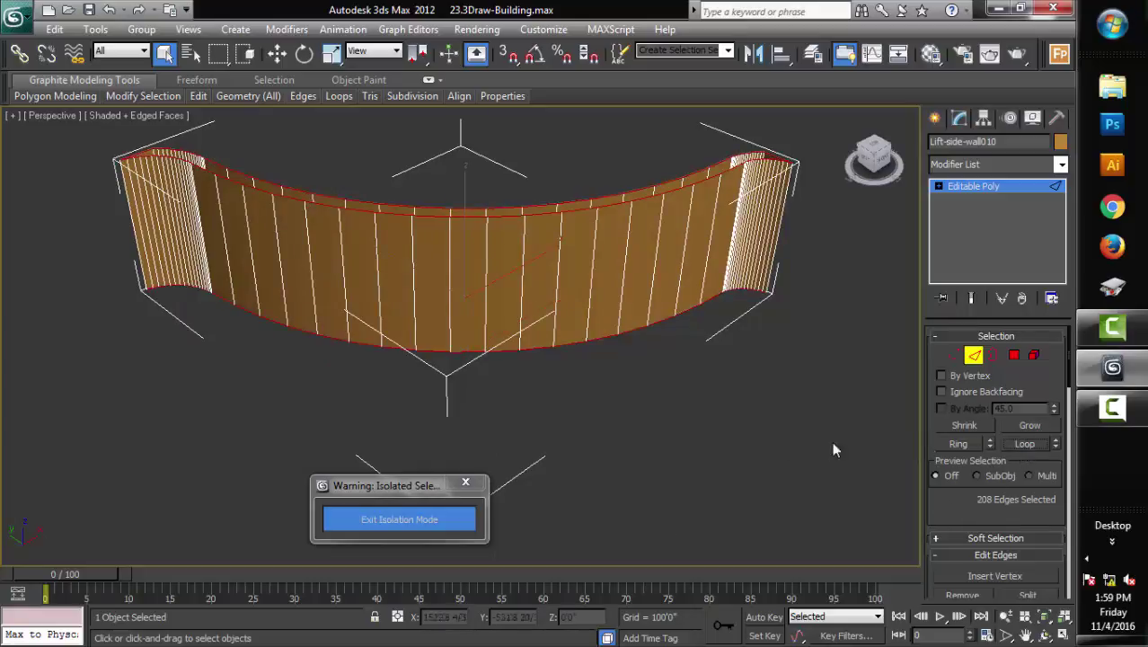
middle_click_drag(698, 428, 699, 395, "alt")
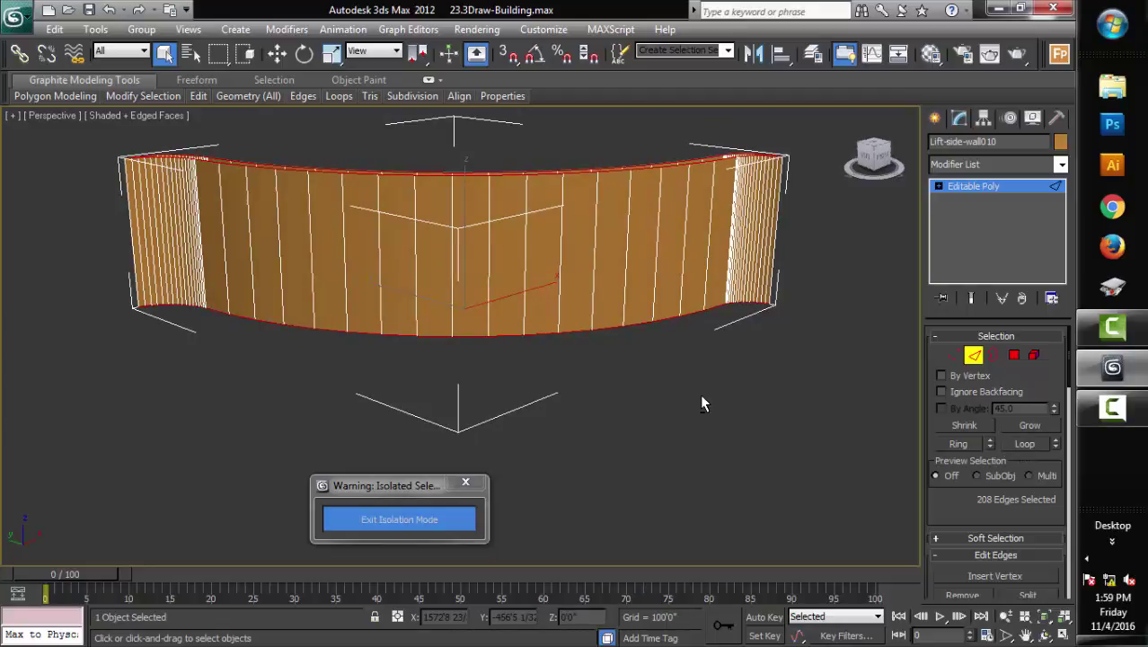
Select two vertical edges and grow them into the full vertical edge ring
left_click(527, 248)
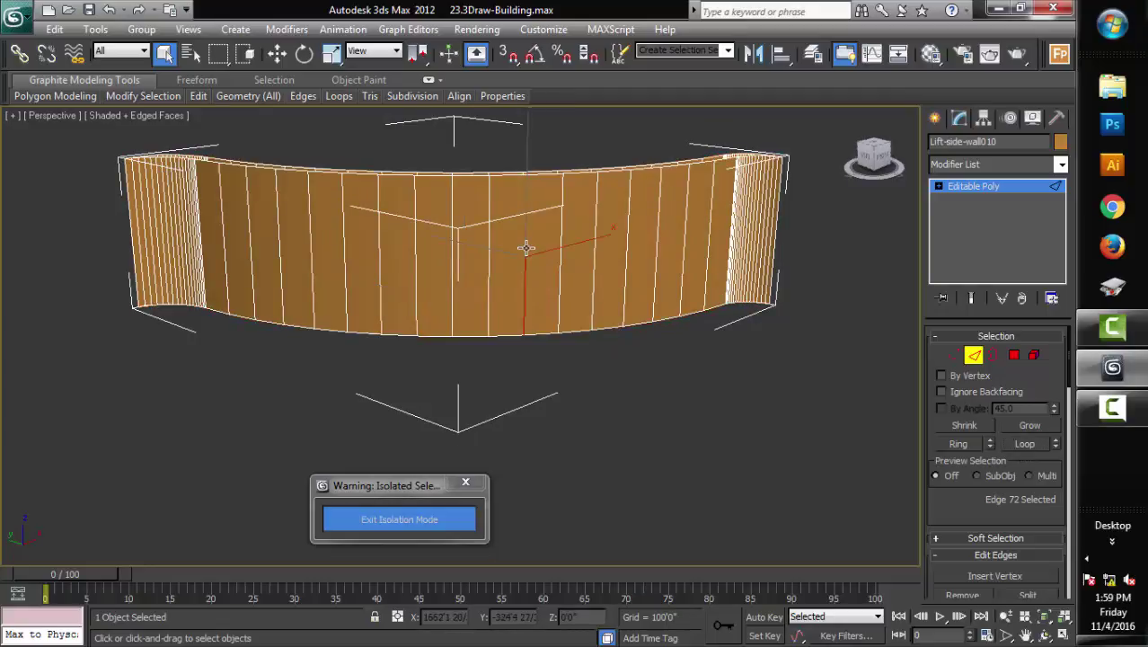
mouse_move(553, 272)
middle_mouse_down("alt")
mouse_move(582, 381)
mouse_move(593, 505)
middle_mouse_up("alt")
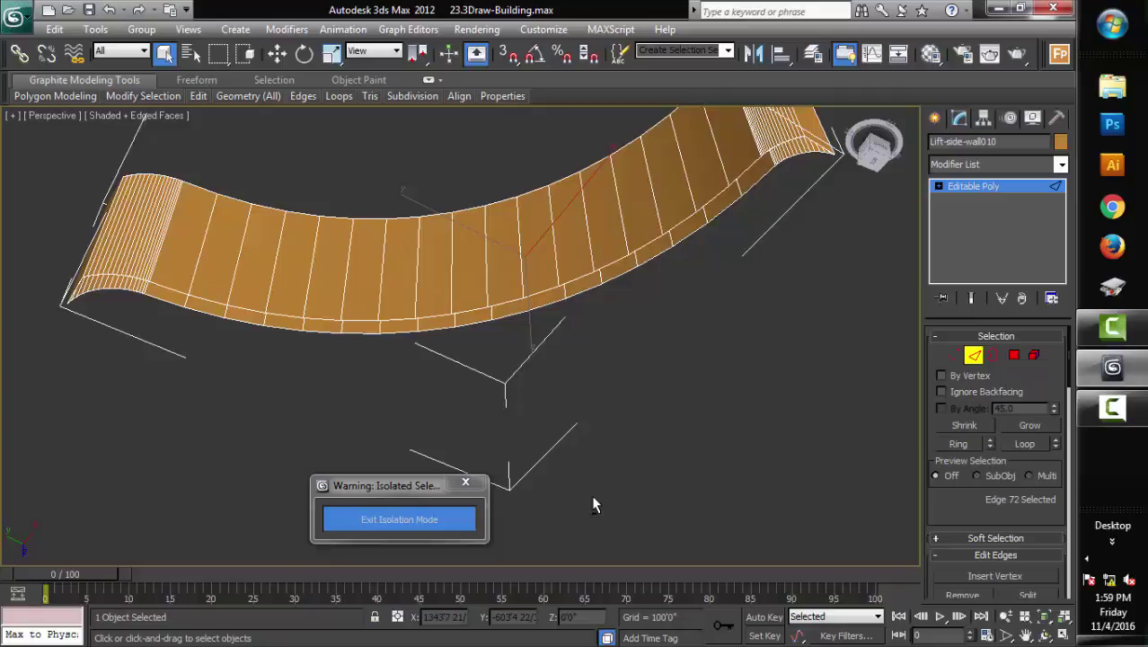
left_click(522, 267, "ctrl")
mouse_move(595, 410)
middle_mouse_down("alt")
mouse_move(579, 431)
mouse_move(564, 261)
middle_mouse_up("alt")
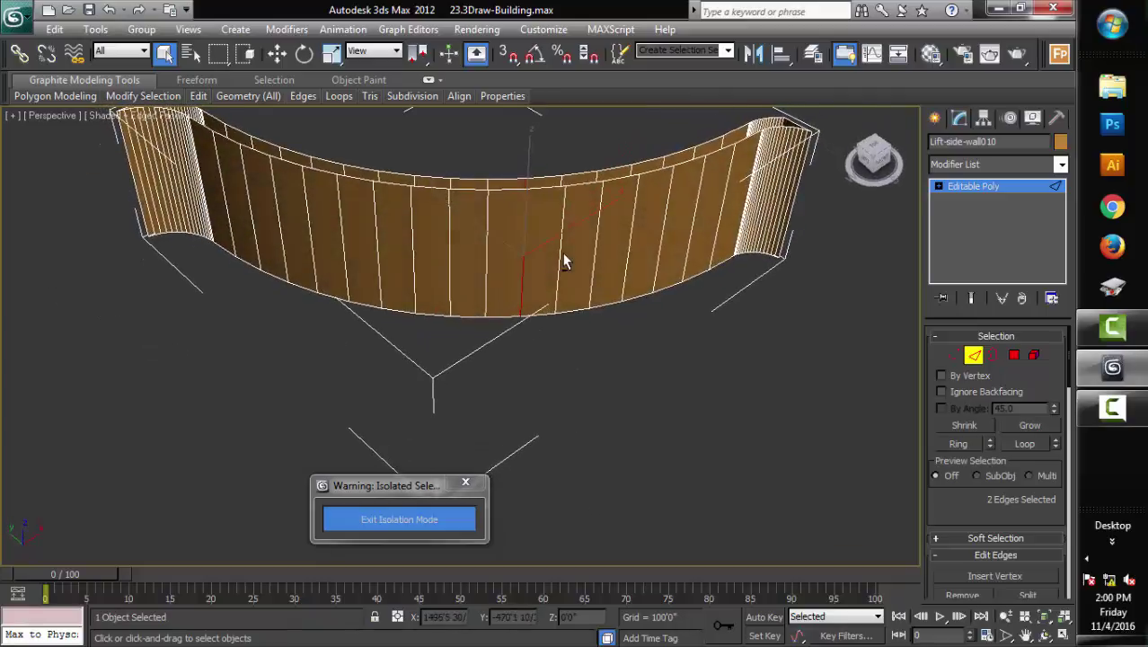
middle_click_drag(581, 311, 588, 325, "alt")
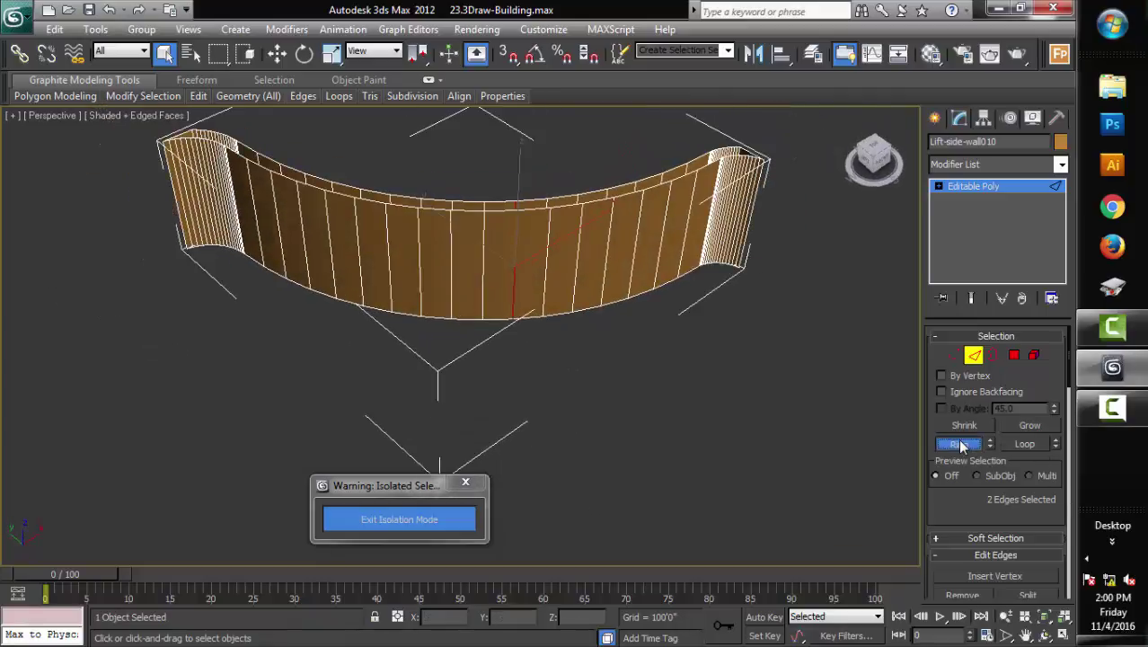
left_click(961, 445)
Connect the vertical edge ring with 2 segments, adding two horizontal loops
middle_click_drag(619, 428, 623, 392, "alt")
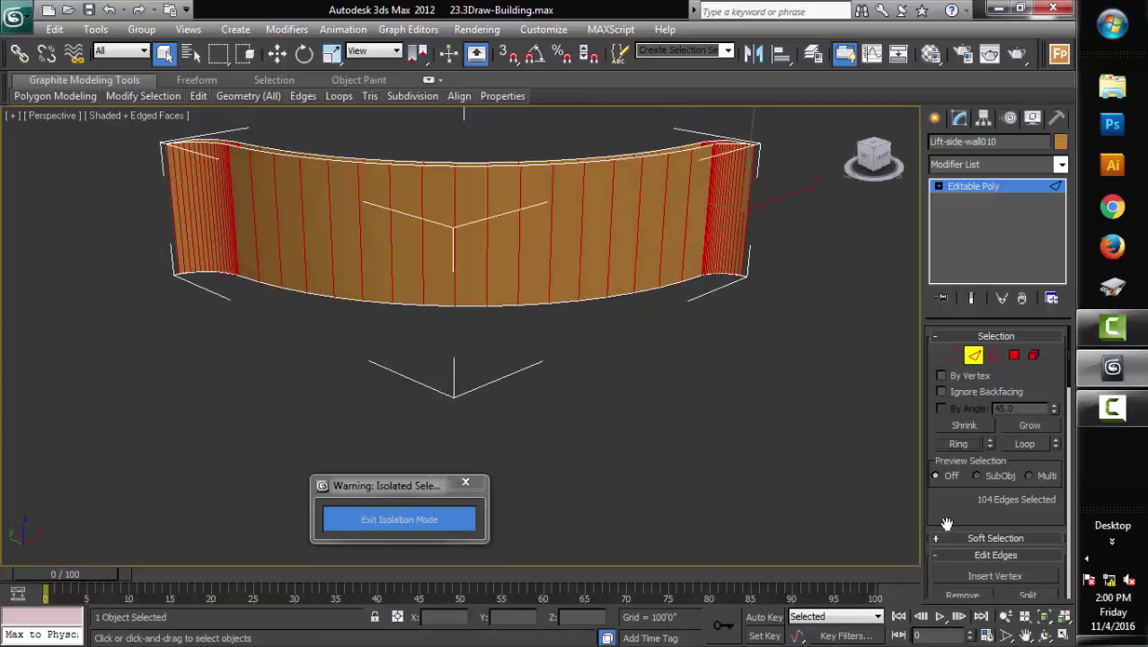
left_click_drag(947, 523, 965, 410)
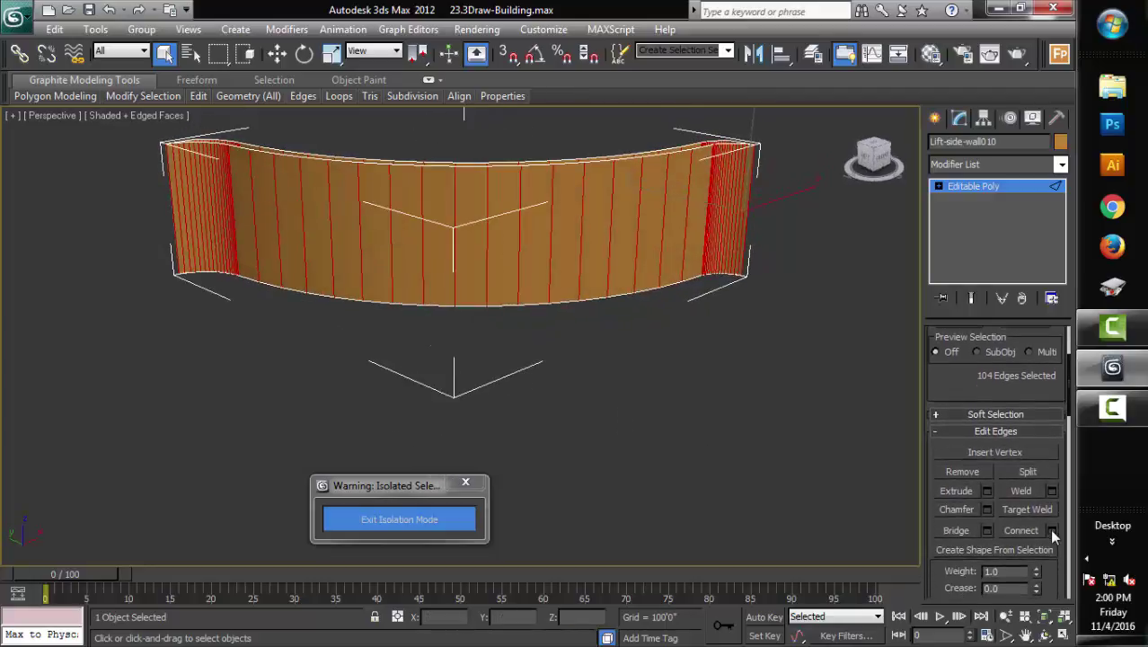
left_click(1051, 530)
mouse_move(677, 193)
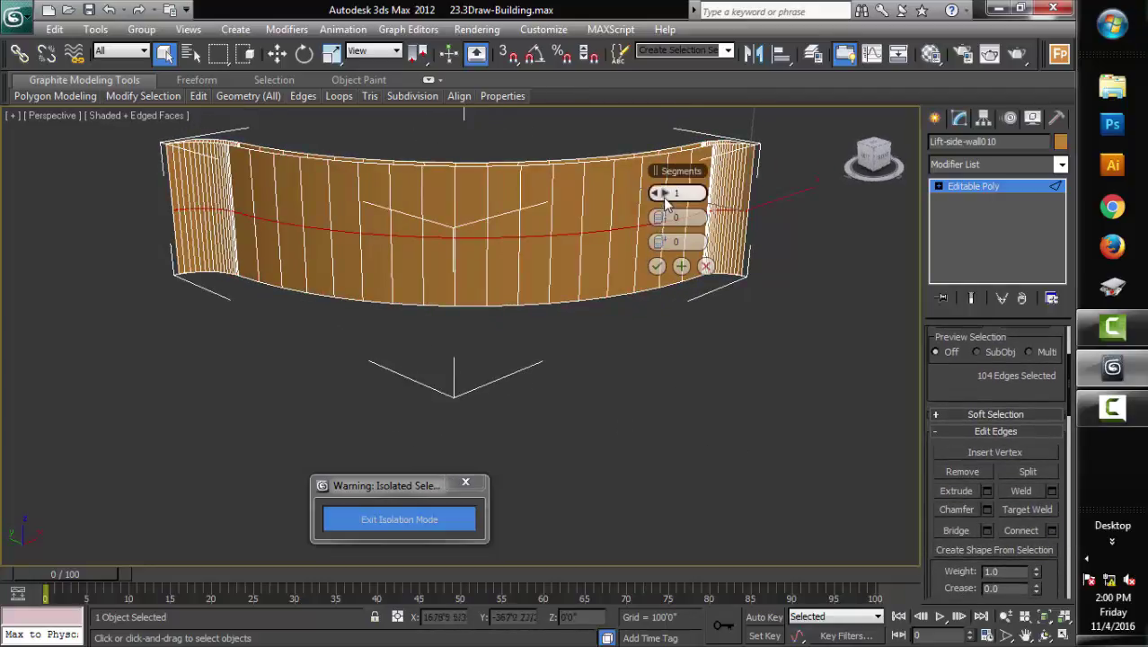
left_click(664, 194)
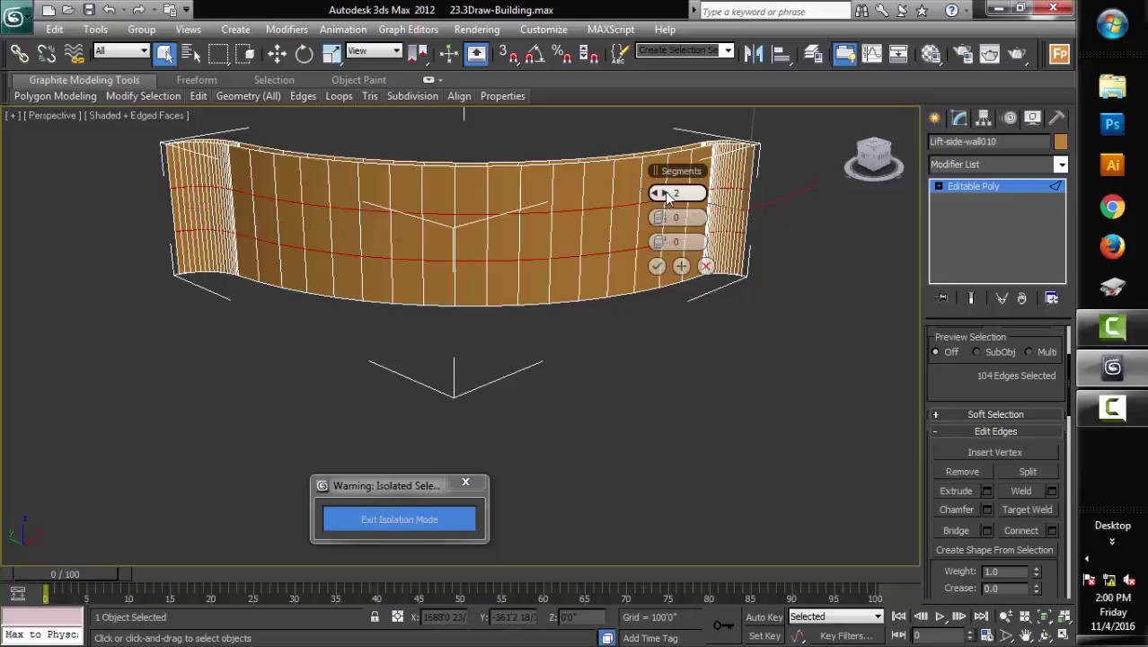
left_click(656, 267)
Exit isolation, then ring-select the vertical edges of corridor-outer-edge-009 in Edge mode
left_click(466, 482)
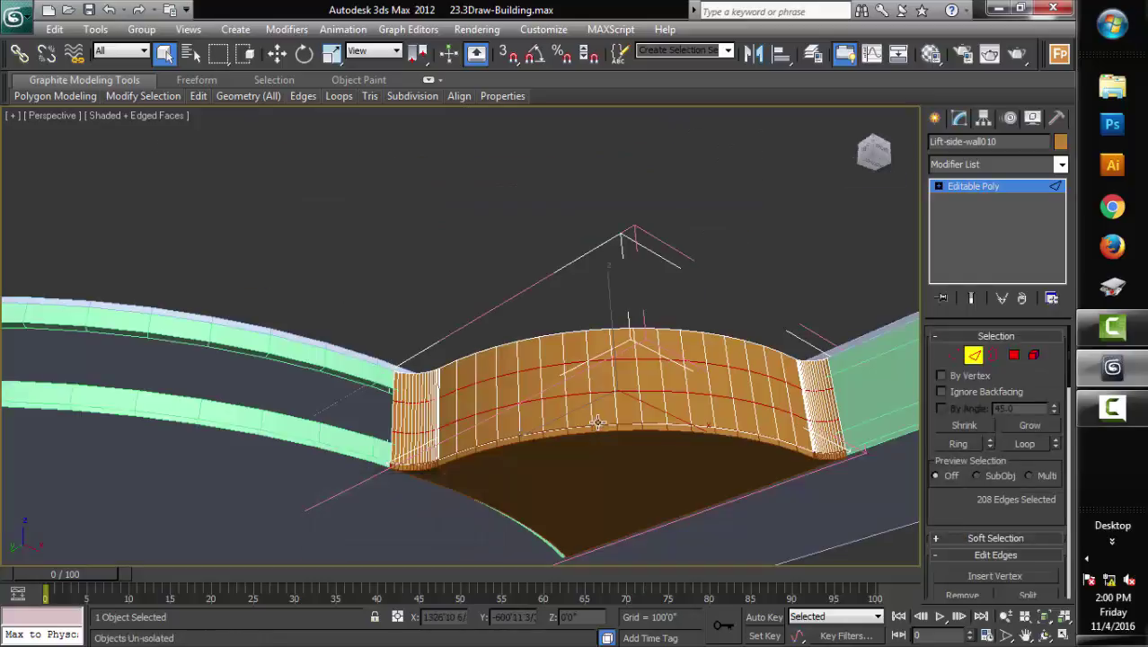
scroll(614, 464, "down", 3)
left_click(726, 477)
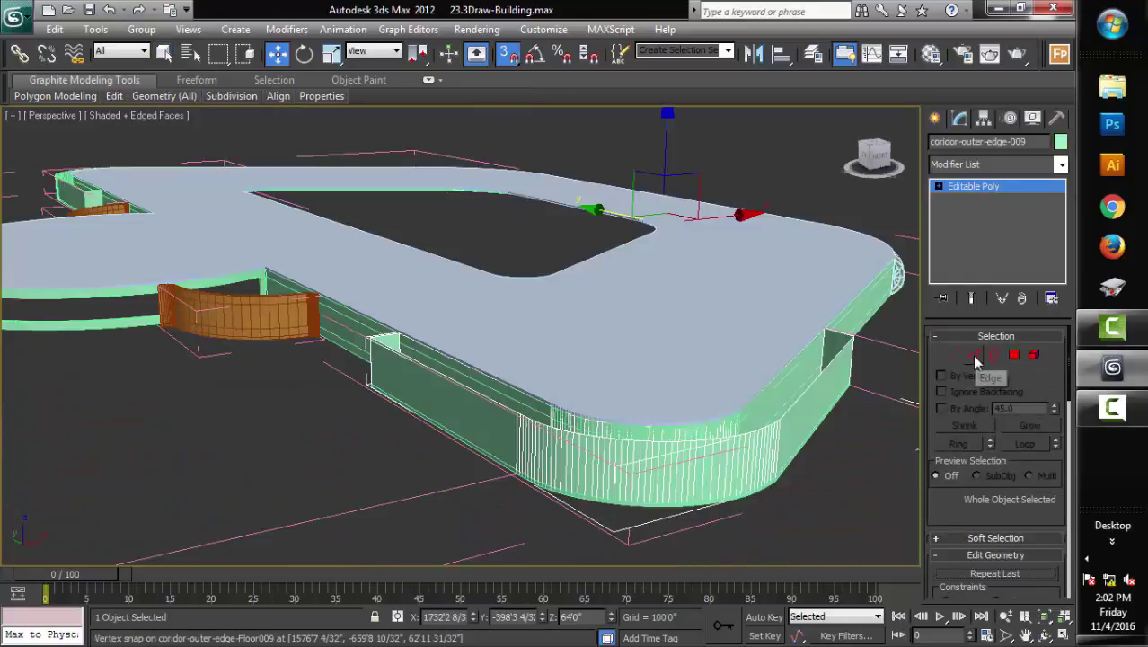
key("2")
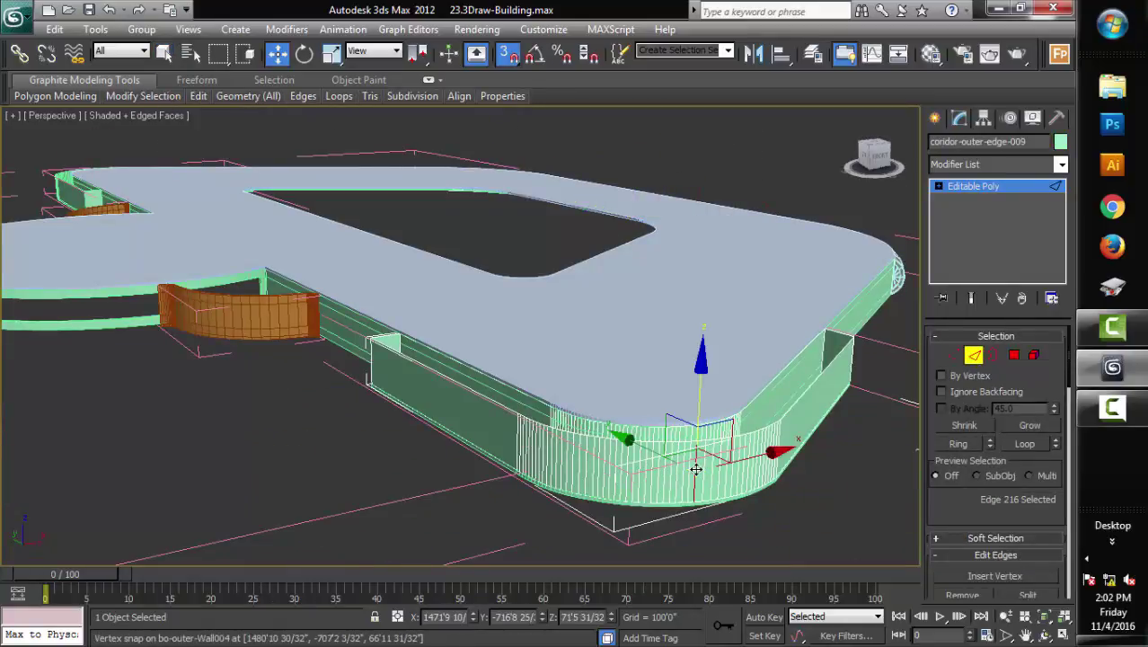
left_click(696, 463)
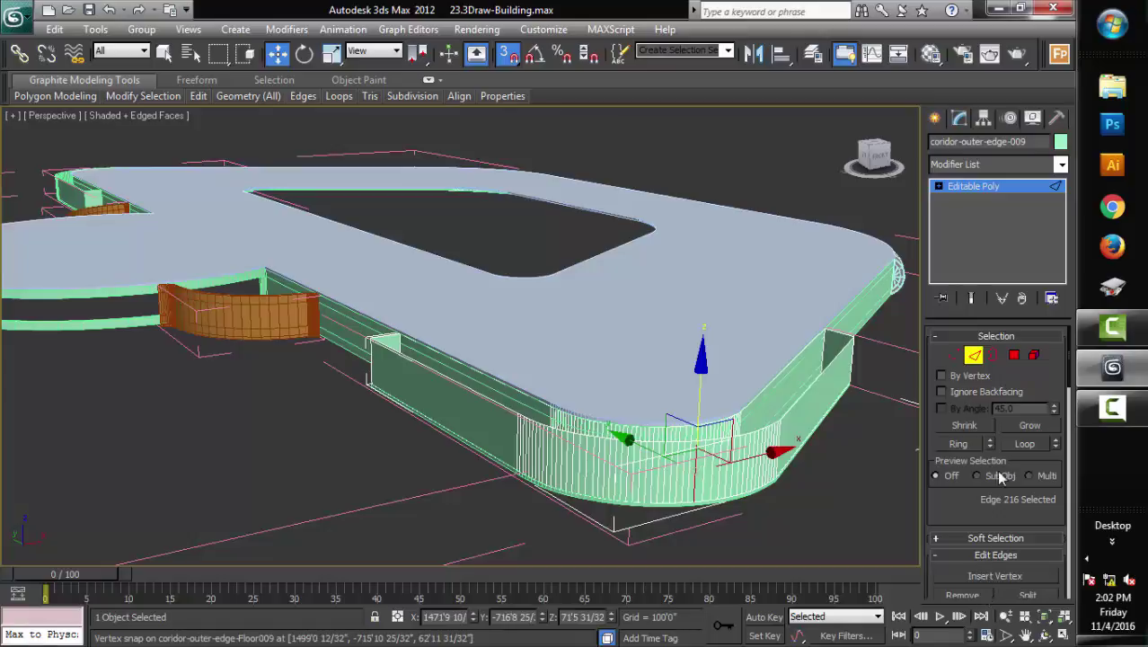
left_click(958, 444)
mouse_move(791, 502)
middle_mouse_down("alt")
mouse_move(865, 481)
mouse_move(923, 439)
mouse_move(860, 495)
mouse_move(764, 469)
mouse_move(774, 459)
middle_mouse_up("alt")
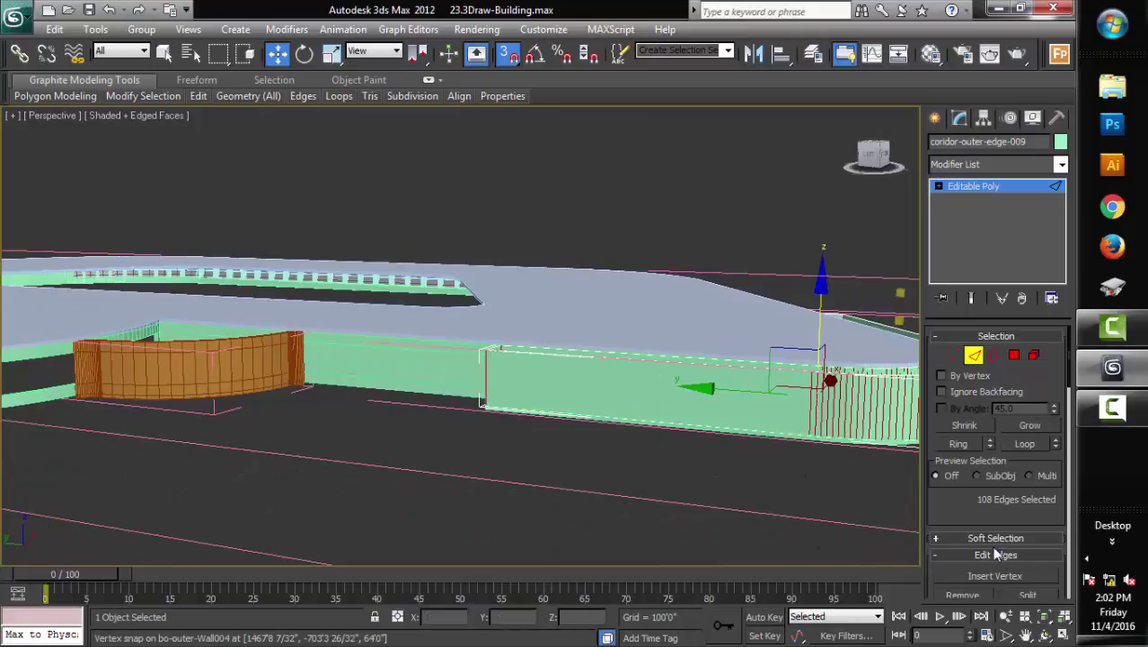
scroll(958, 509, "down", 3)
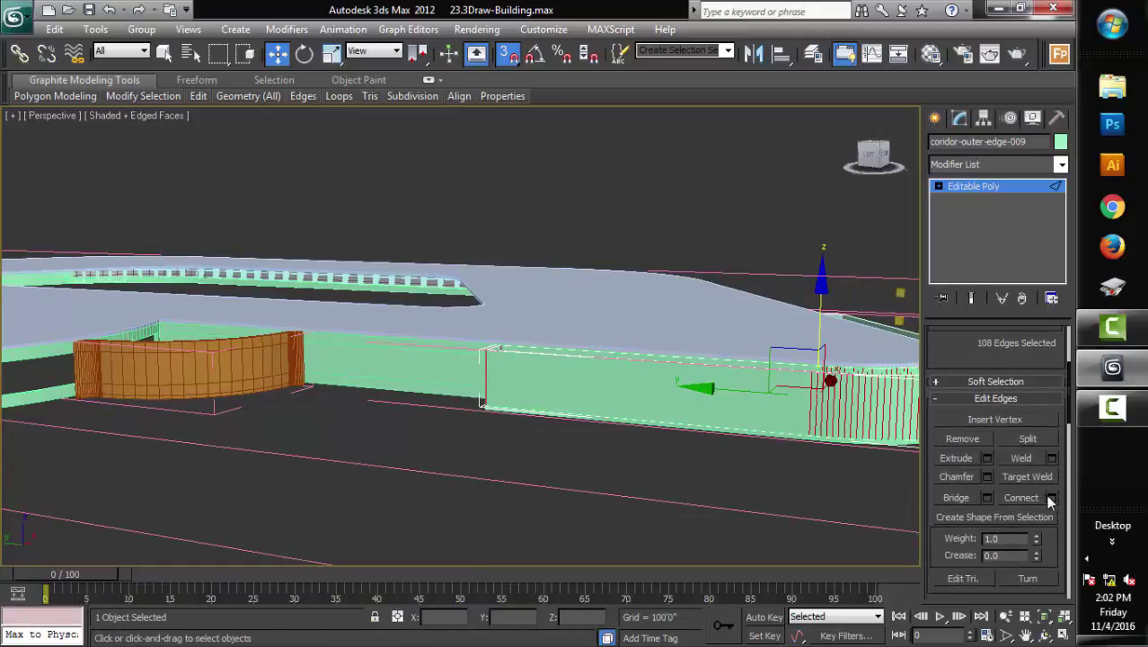
Connect the ringed edges across corridor-outer-edge-009 with one new edge
left_click(1047, 499)
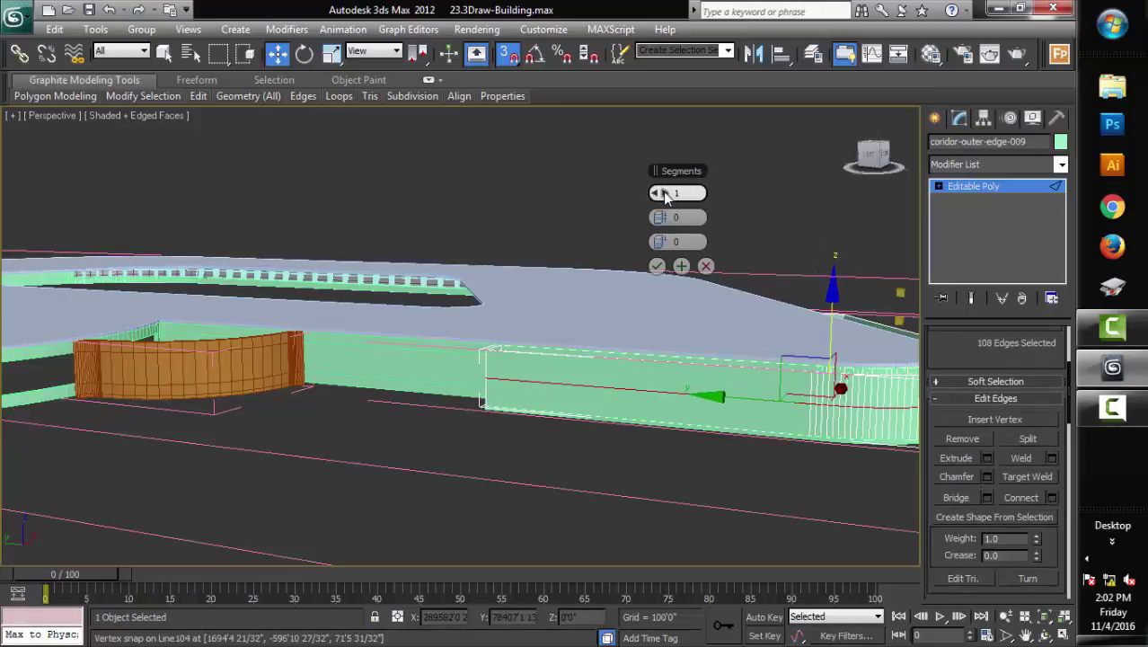
left_click(656, 265)
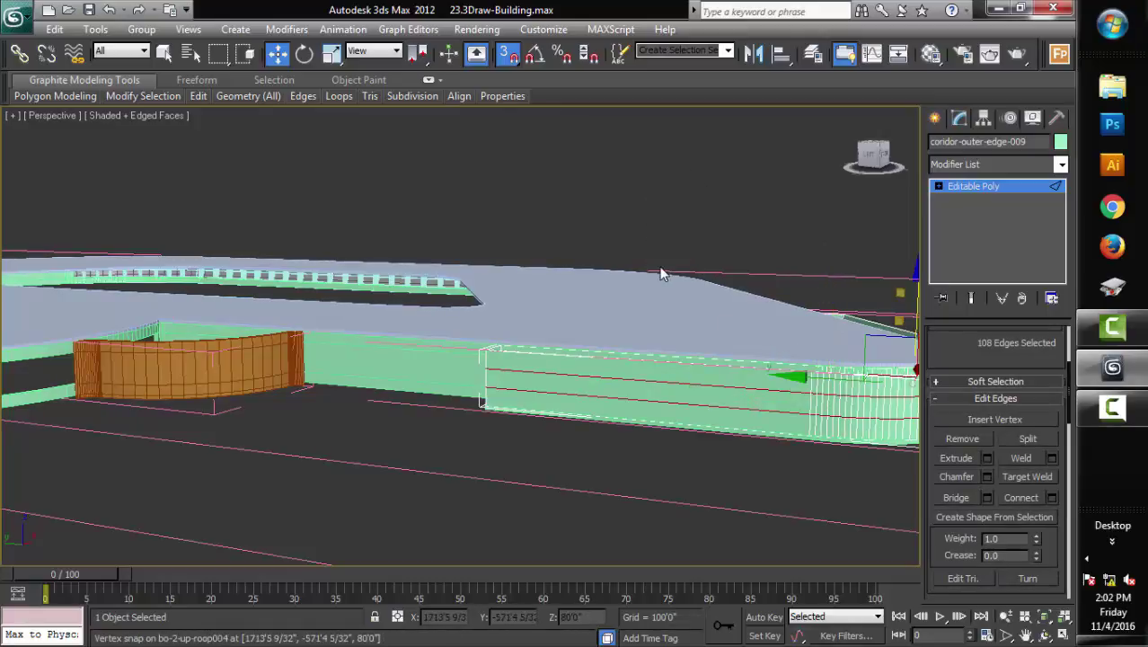
left_click(624, 499)
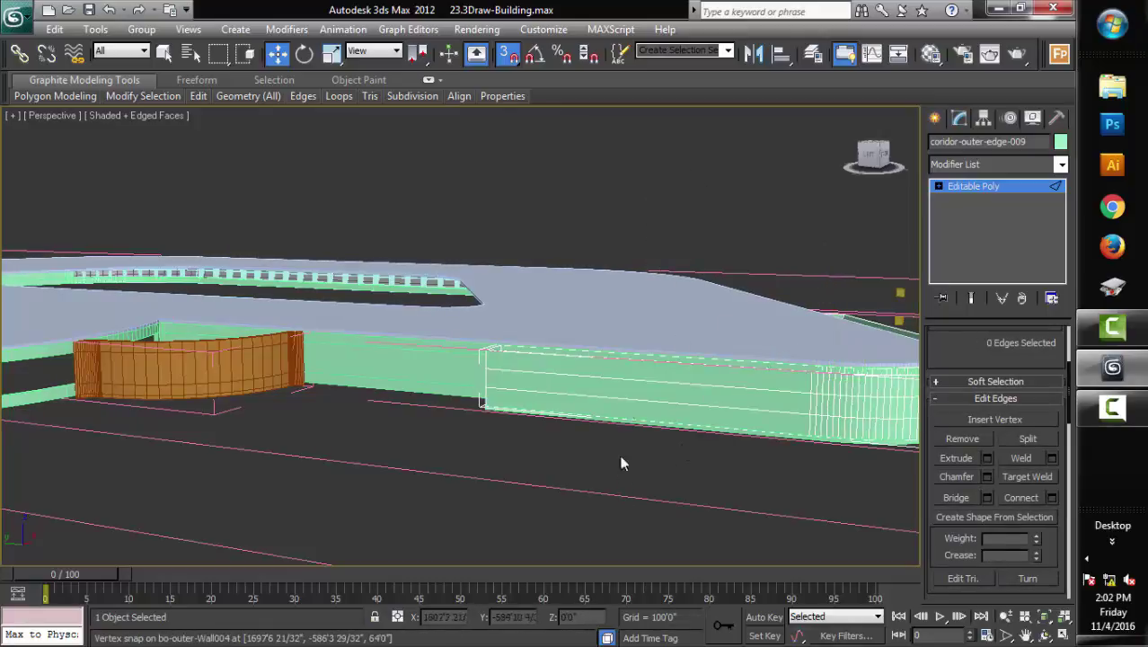
Select an edge loop and snap-move it along the corridor wall
left_click(628, 381)
scroll(952, 530, "up", 3)
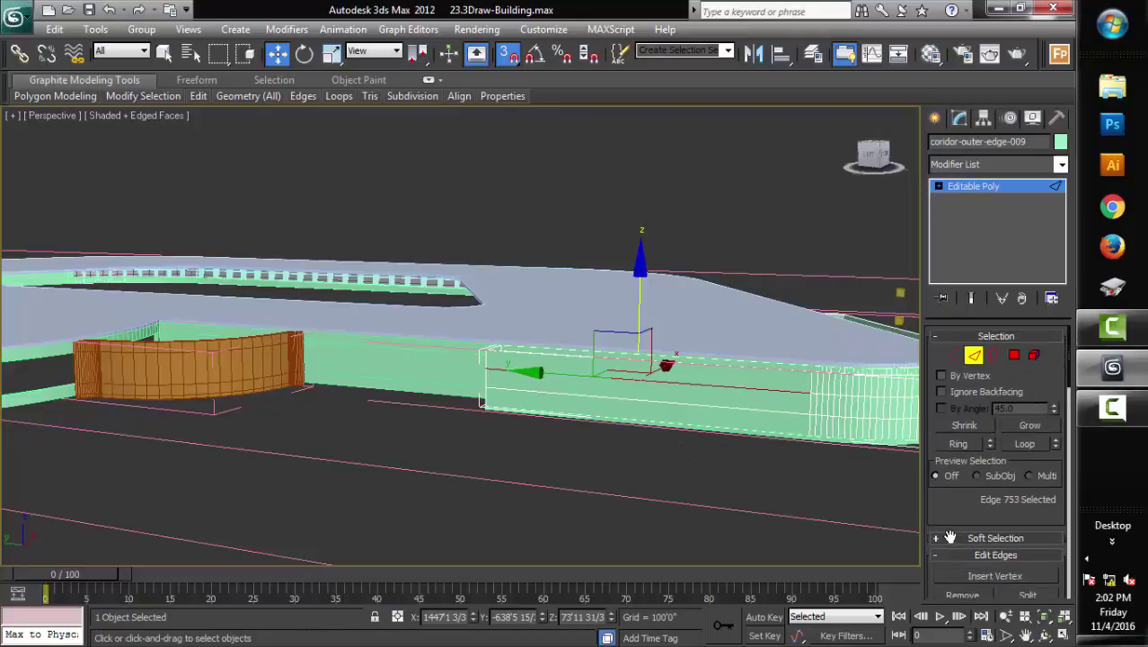
left_click(1022, 444)
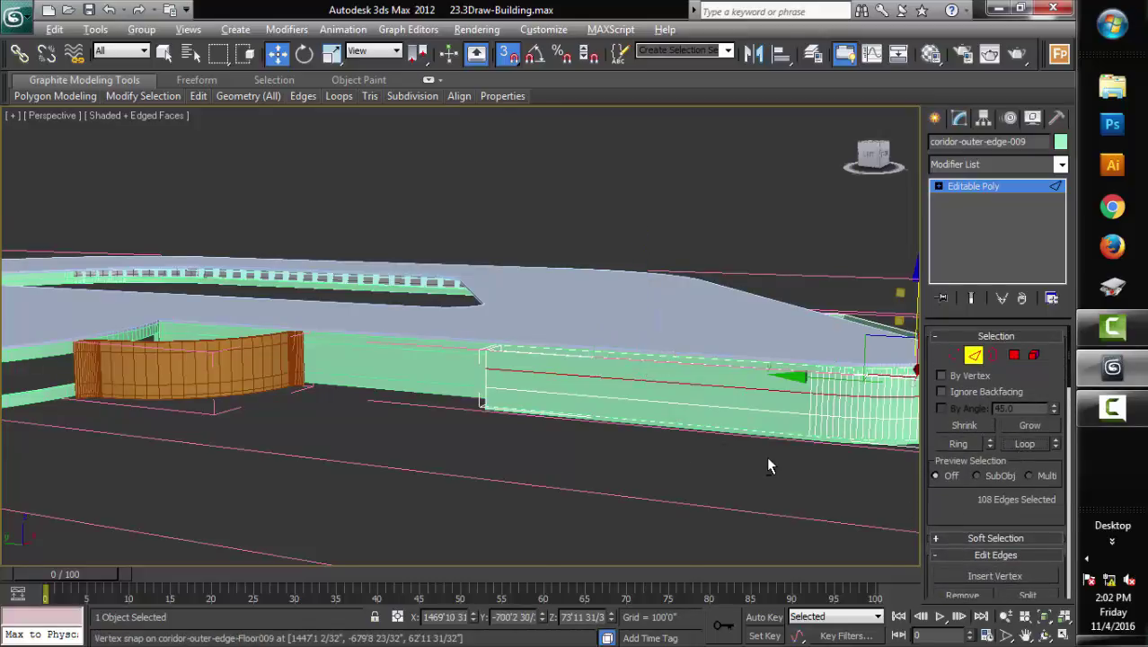
mouse_move(766, 455)
middle_mouse_down("alt")
mouse_move(792, 503)
mouse_move(772, 459)
middle_mouse_up("alt")
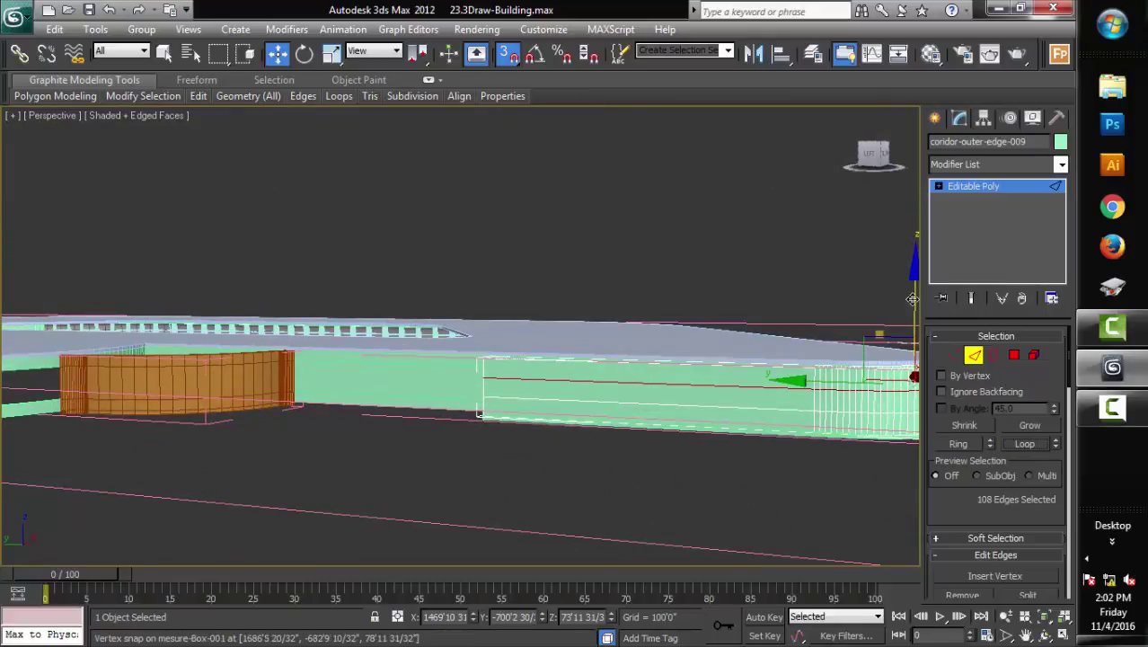
mouse_move(912, 299)
left_mouse_down()
mouse_move(681, 490)
mouse_move(231, 439)
mouse_move(60, 388)
mouse_move(53, 370)
left_mouse_up()
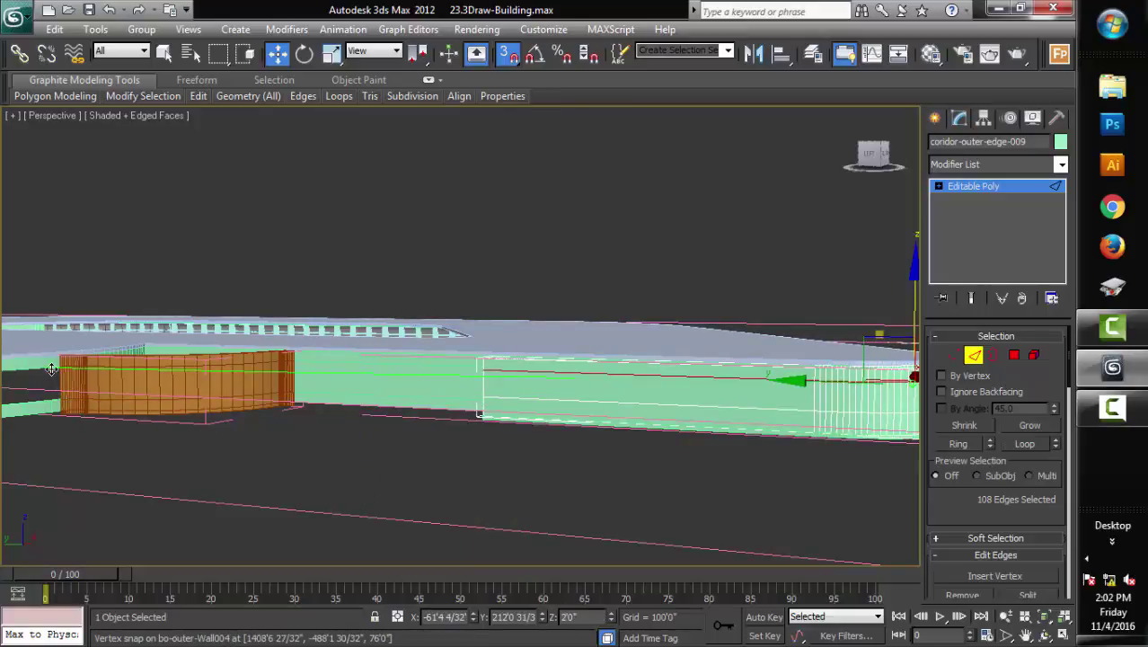
scroll(417, 474, "up", 3)
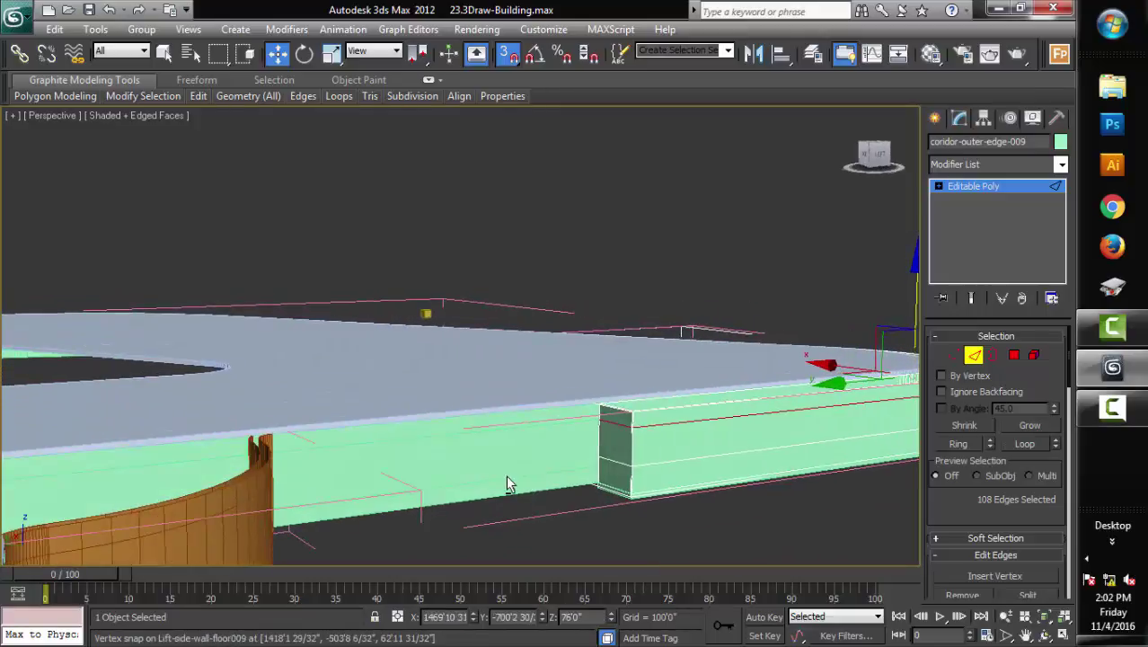
scroll(506, 483, "down", 2)
scroll(508, 473, "down", 2)
scroll(454, 473, "down", 2)
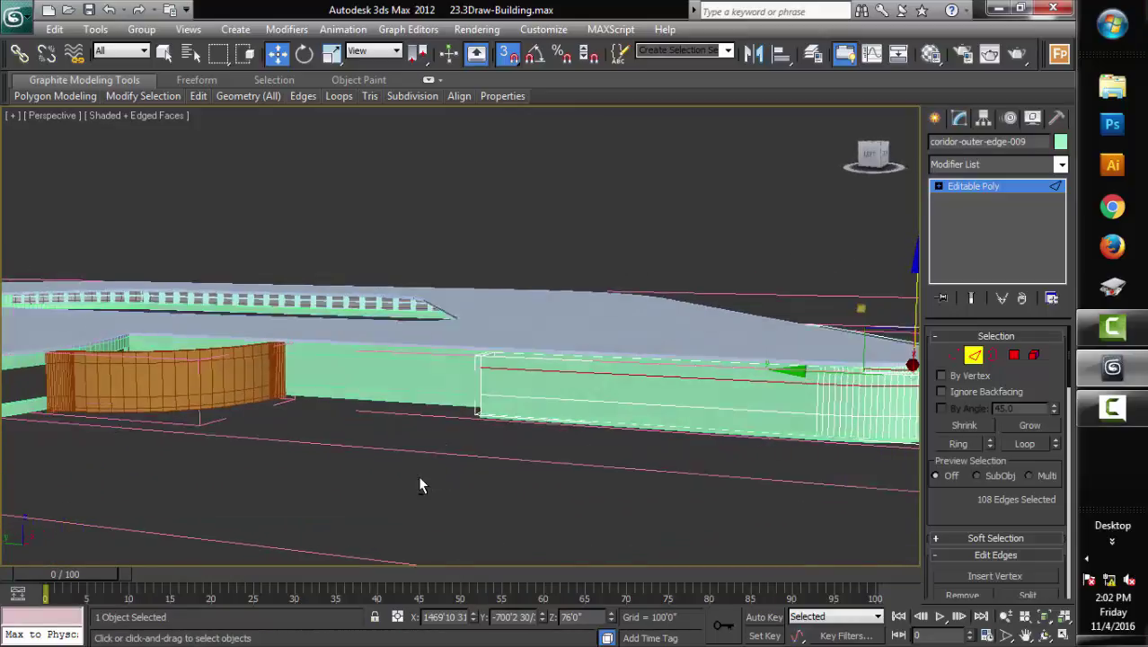
scroll(420, 485, "down", 1)
Select another full edge loop on the corridor wall
left_click(646, 407)
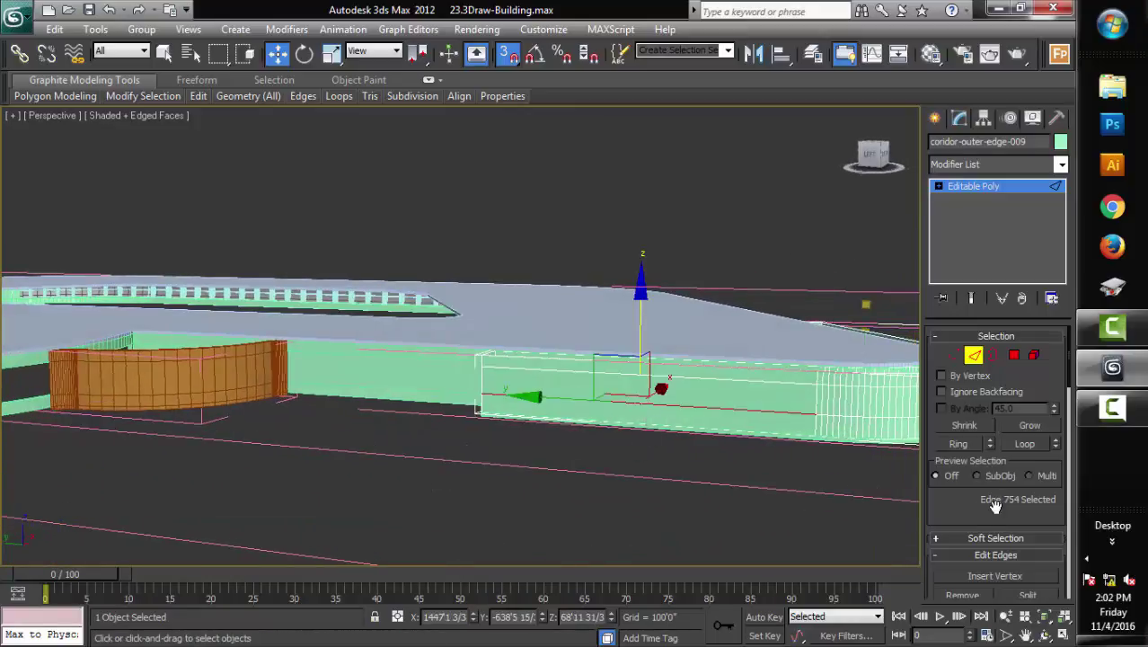
left_click(1023, 444)
scroll(769, 486, "down", 1)
scroll(754, 486, "down", 1)
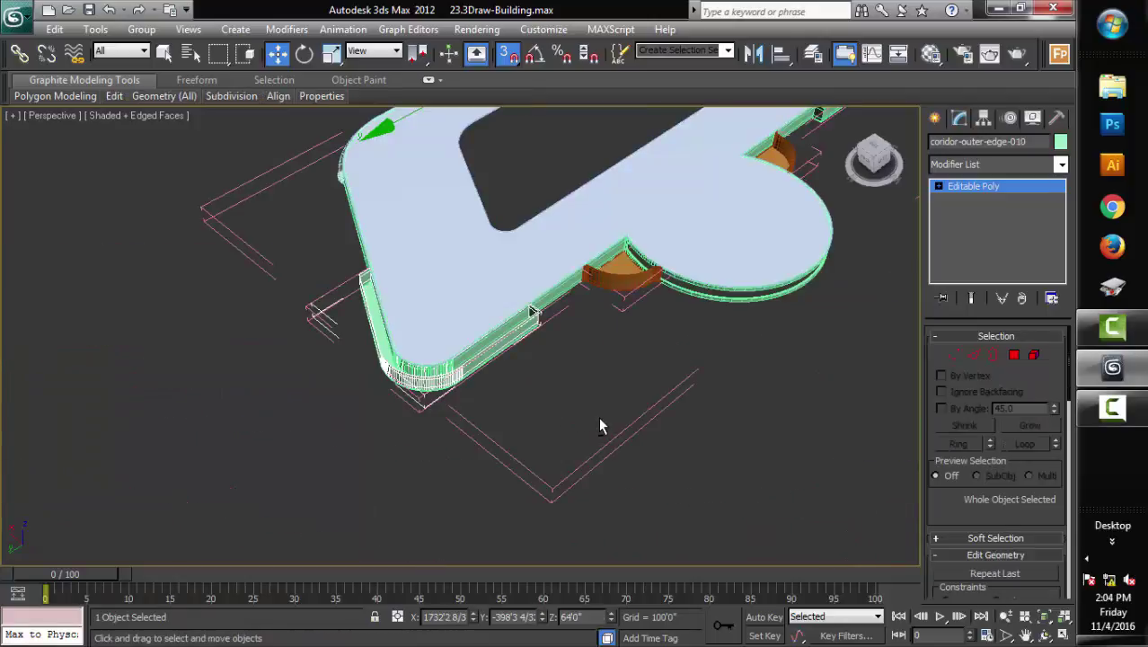
Isolate corridor-outer-edge-010 and delete its inner straight and narrow strip polygons
middle_click_drag(584, 420, 577, 426, "alt")
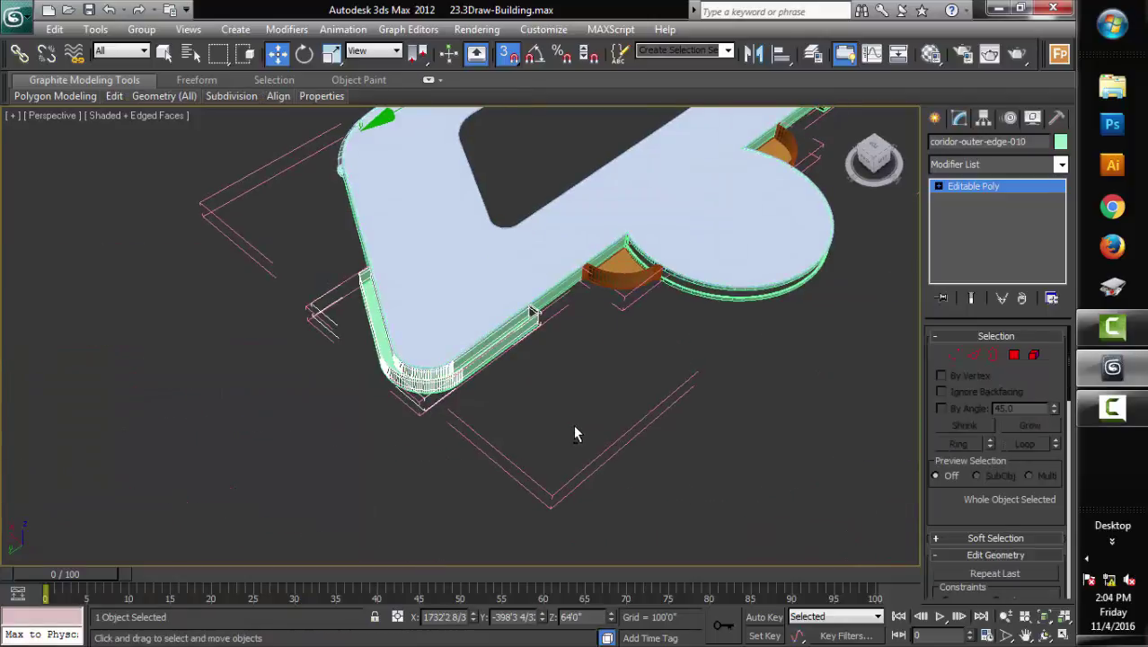
key("alt+q")
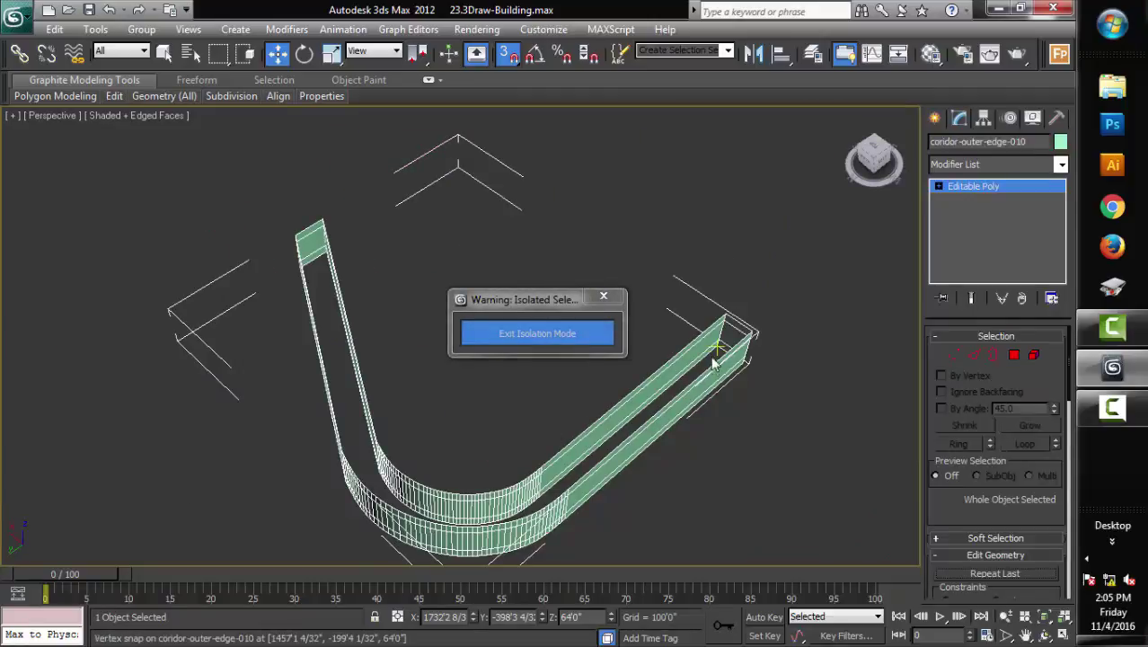
left_click(1013, 355)
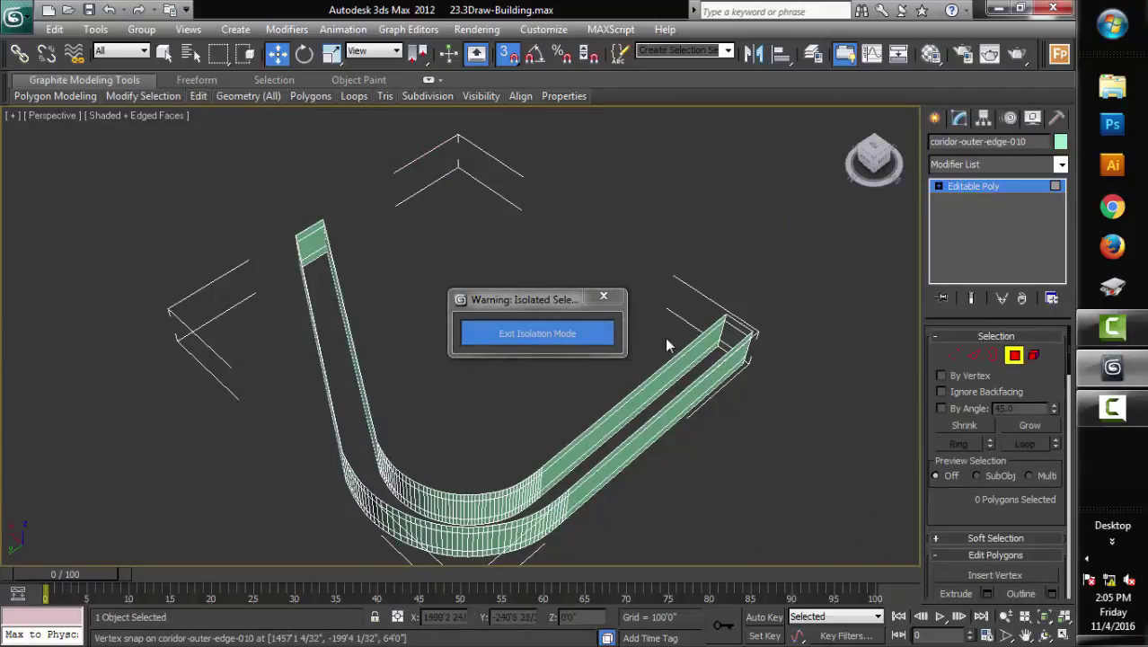
left_click_drag(690, 370, 689, 371)
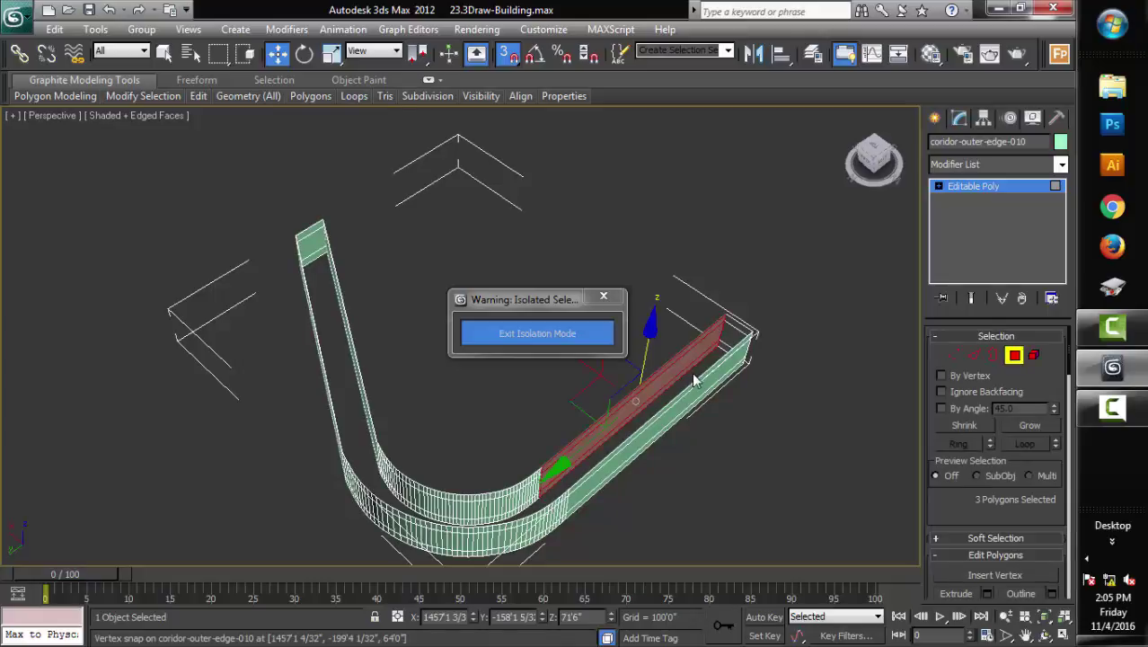
key("Delete")
left_click_drag(334, 312, 347, 339)
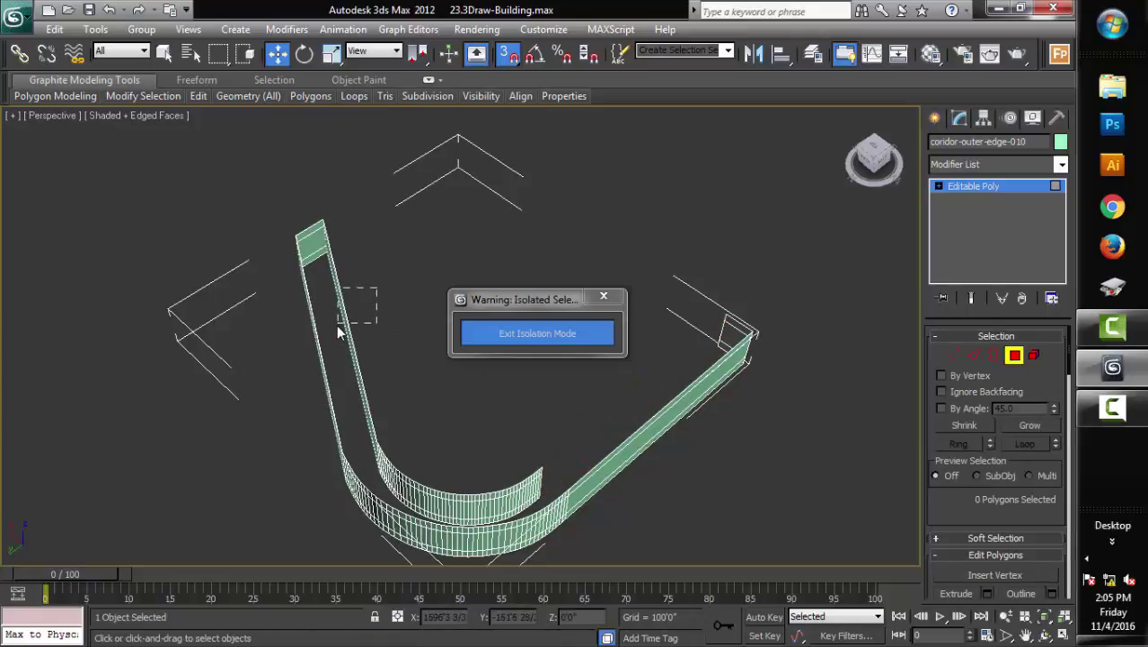
key("Delete")
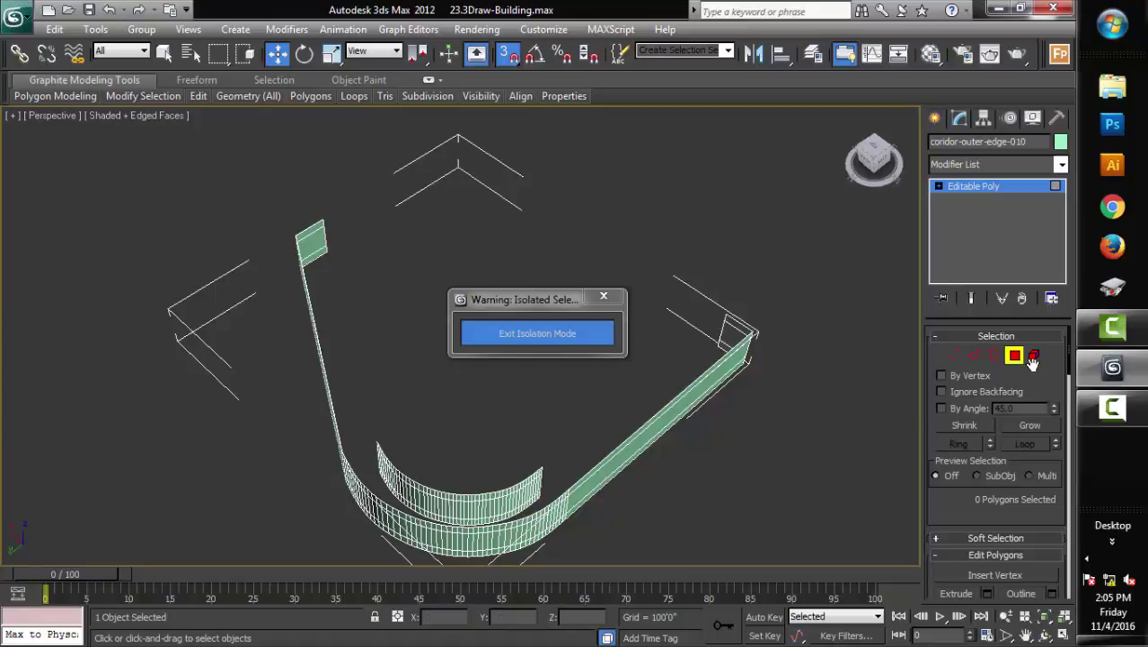
Delete the 153-polygon inner curved element, exit isolation and return to object level
left_click(1034, 355)
left_click(476, 501)
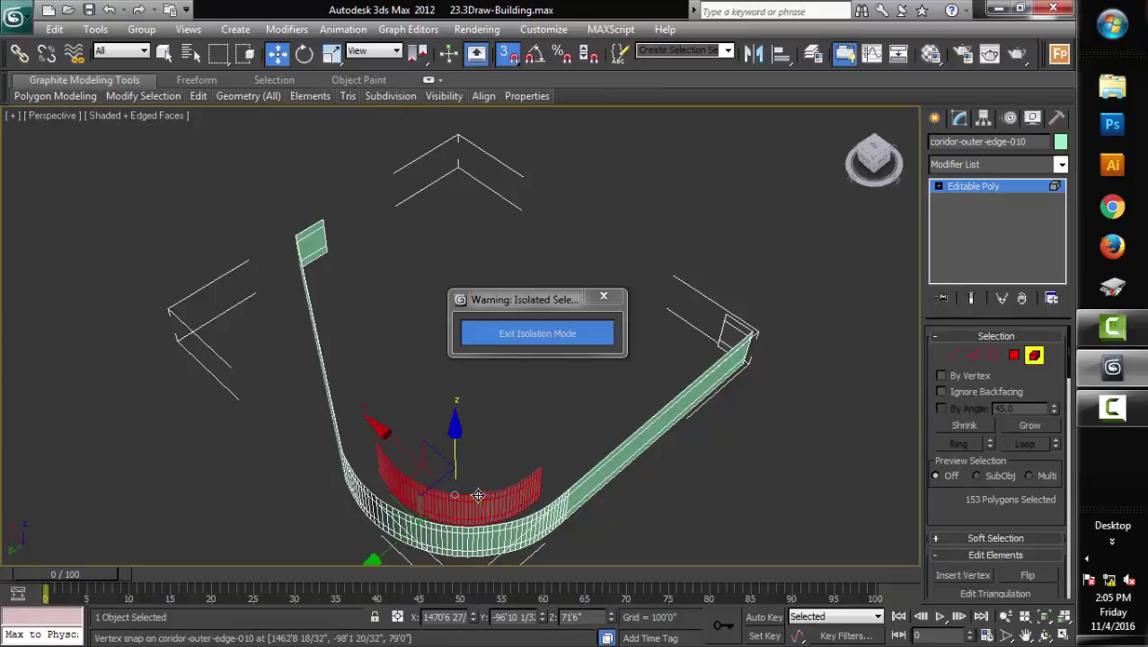
key("Delete")
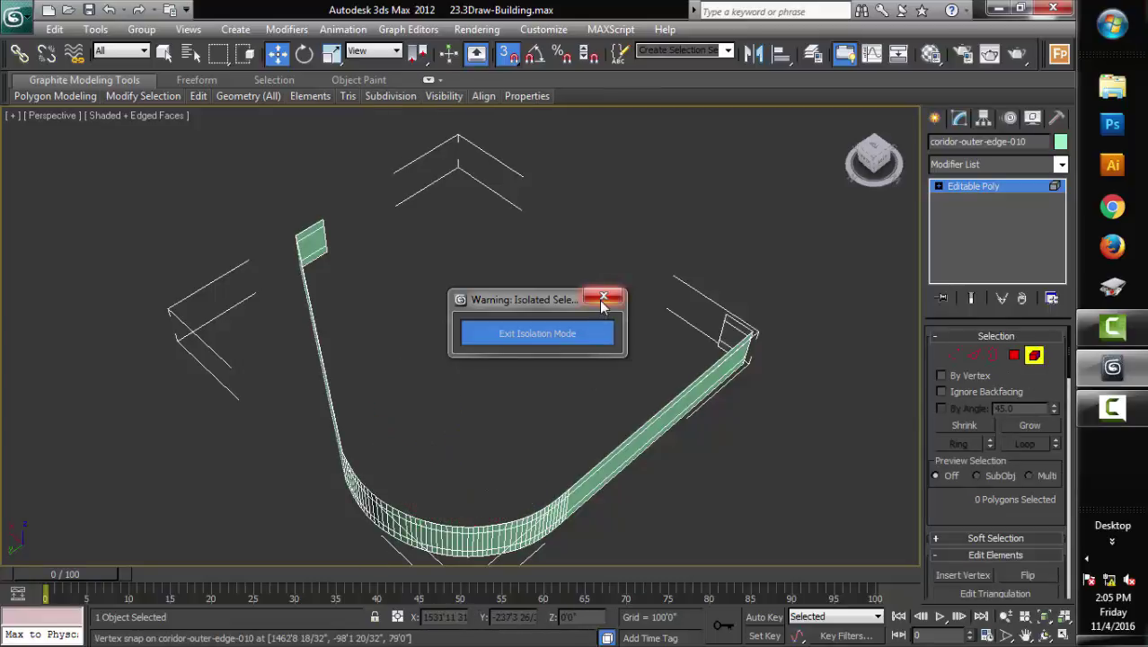
left_click(602, 298)
middle_click_drag(653, 361, 628, 369, "alt")
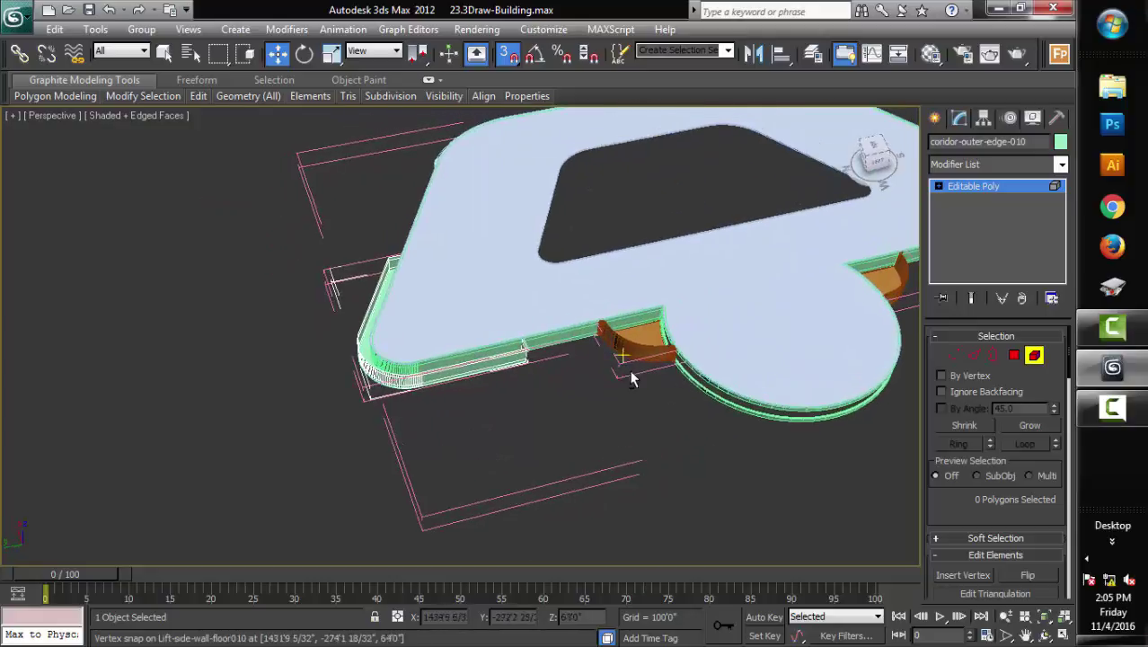
left_click(969, 185)
mouse_move(625, 453)
middle_mouse_down("alt")
mouse_move(436, 477)
mouse_move(690, 489)
mouse_move(582, 419)
mouse_move(474, 423)
middle_mouse_up("alt")
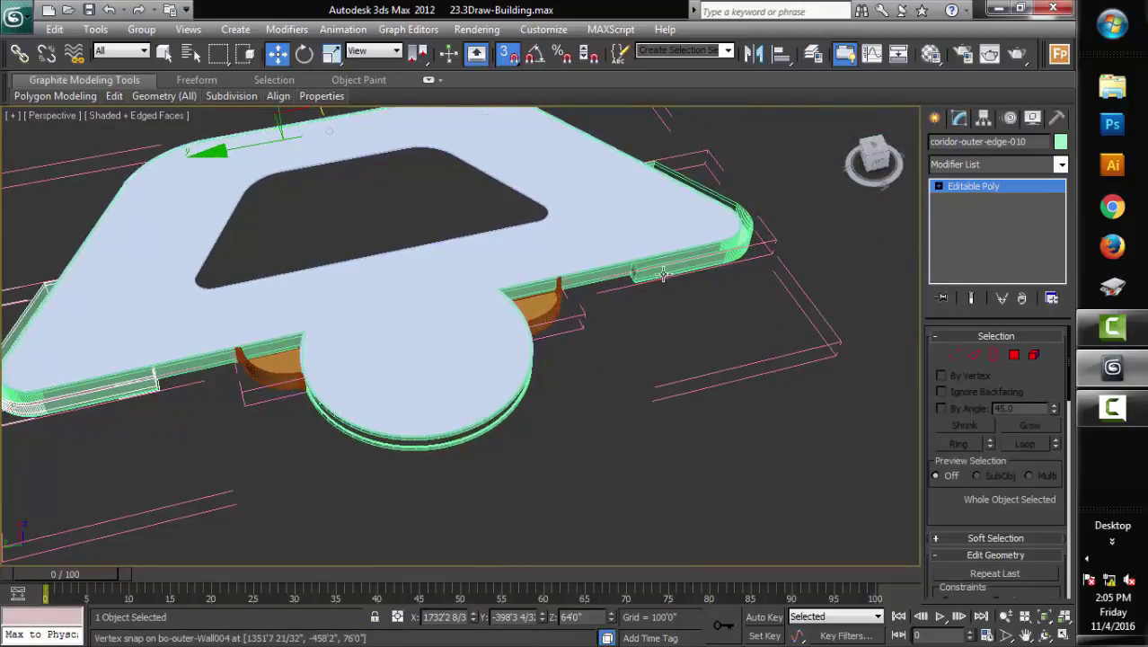
Isolate corridor-outer-edge-009 and delete its inner straight wall strip polygons
left_click(120, 191)
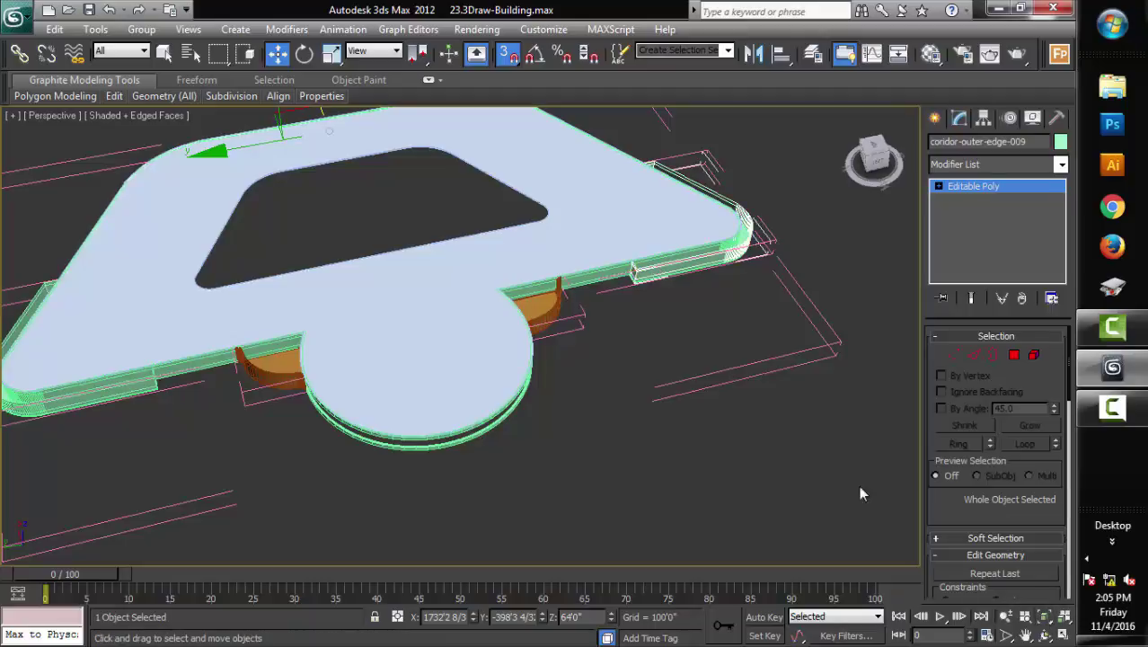
left_click(1045, 616)
middle_click_drag(793, 537, 666, 504, "alt")
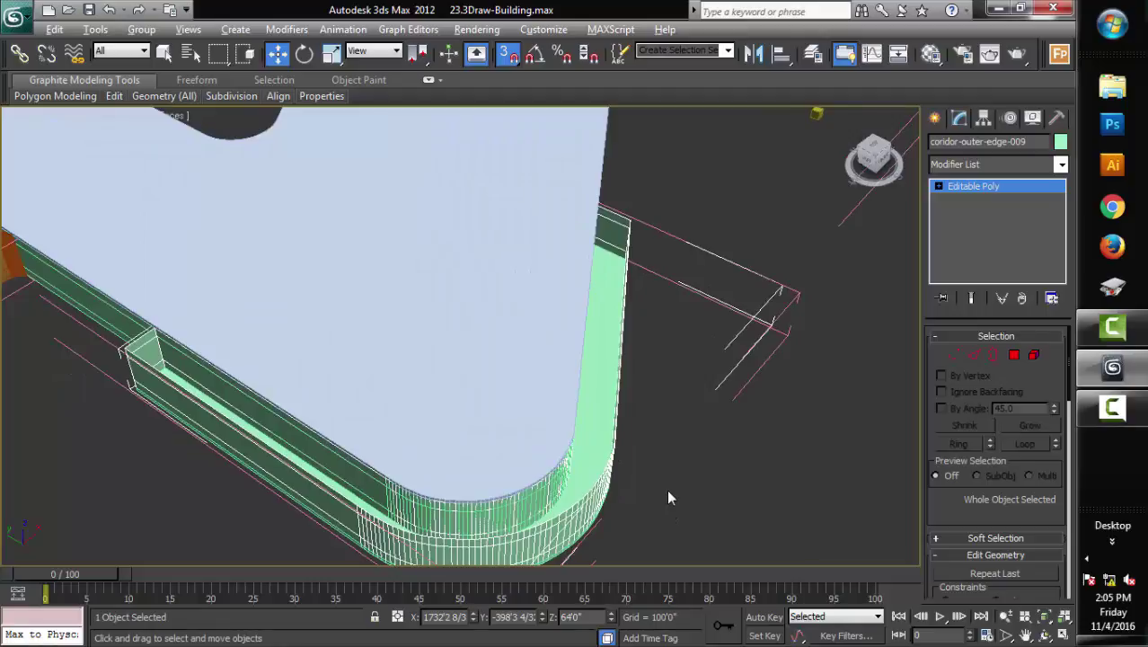
key("alt+q")
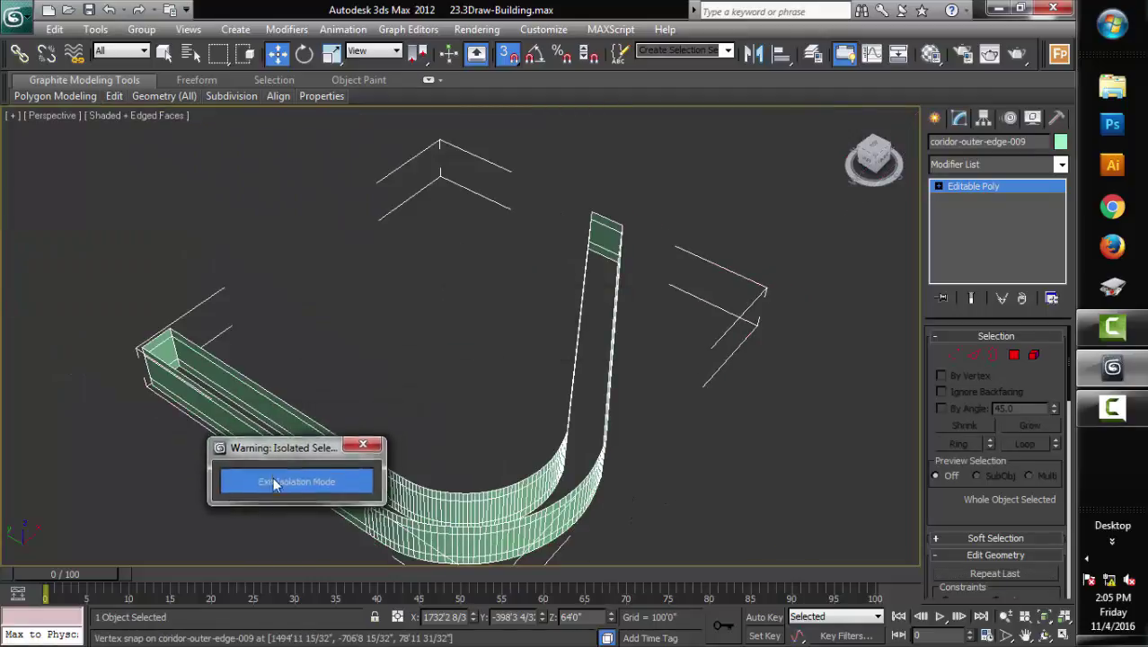
left_click(1013, 355)
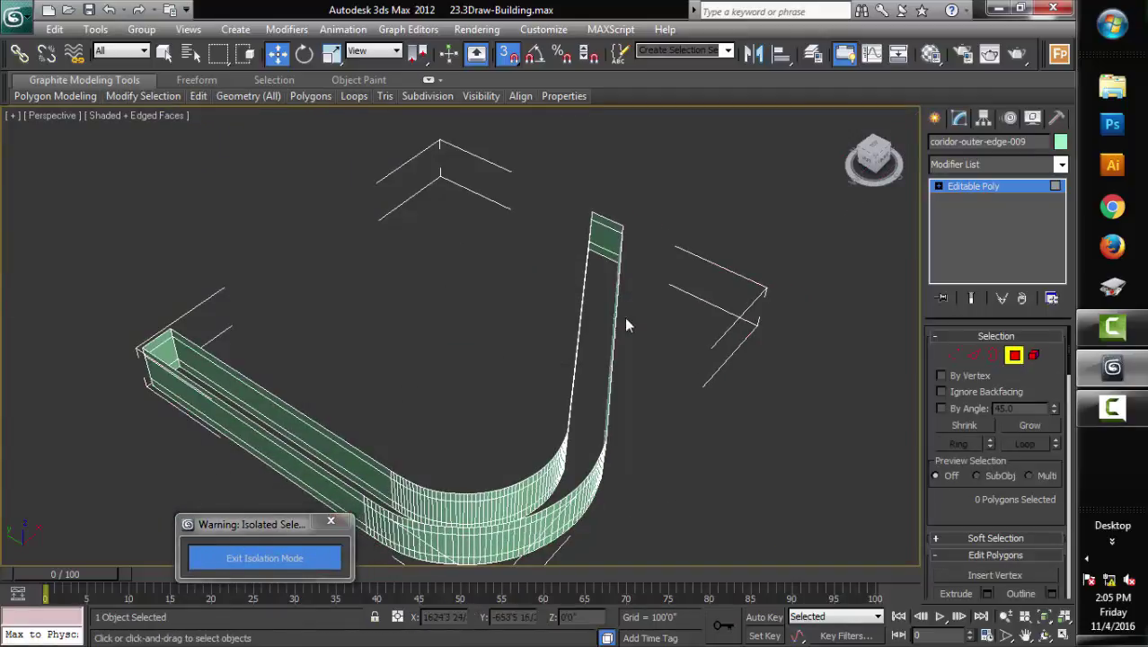
left_click(592, 315)
left_click(593, 318)
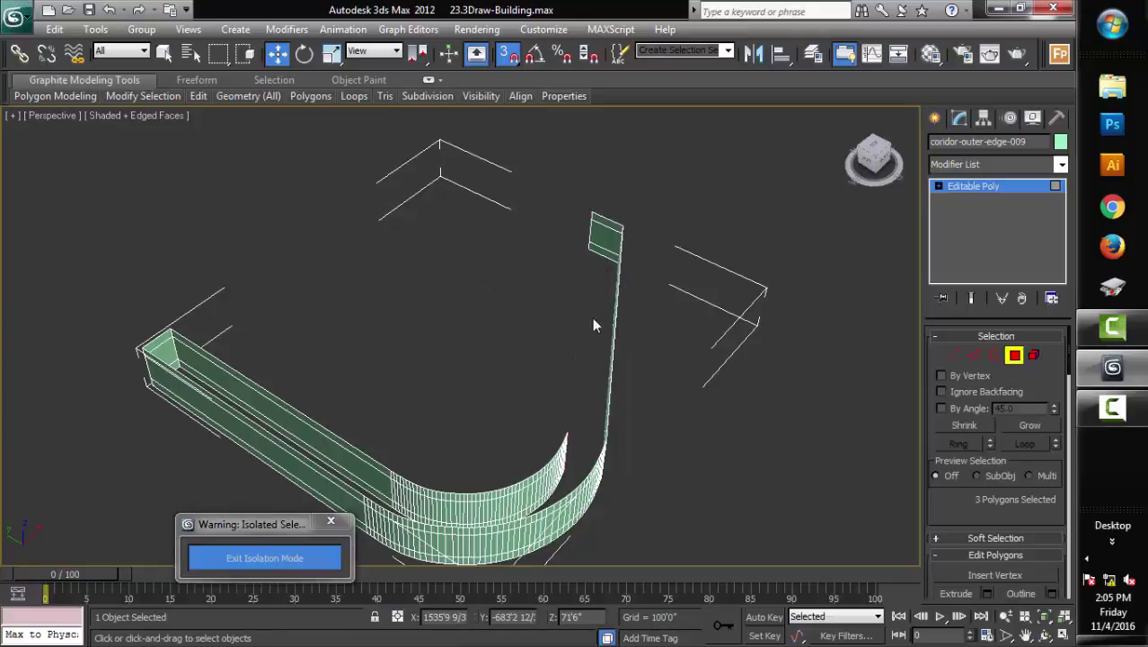
left_click(244, 414)
left_click(476, 342)
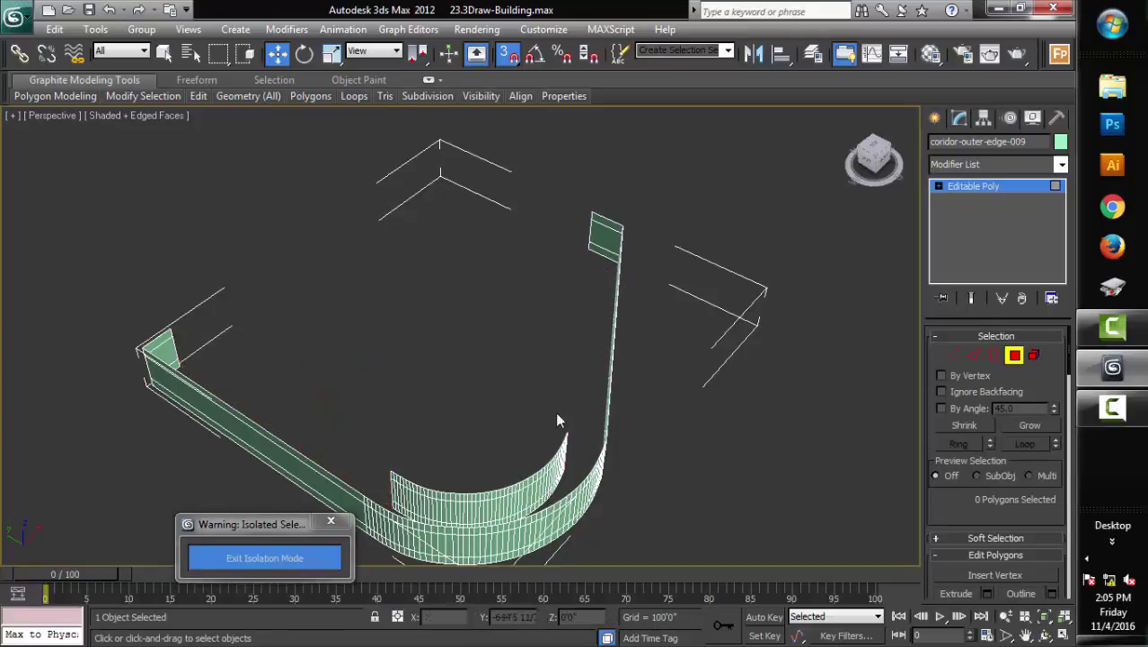
Delete the inner curved wall element and return to the Editable Poly level
left_click(1033, 355)
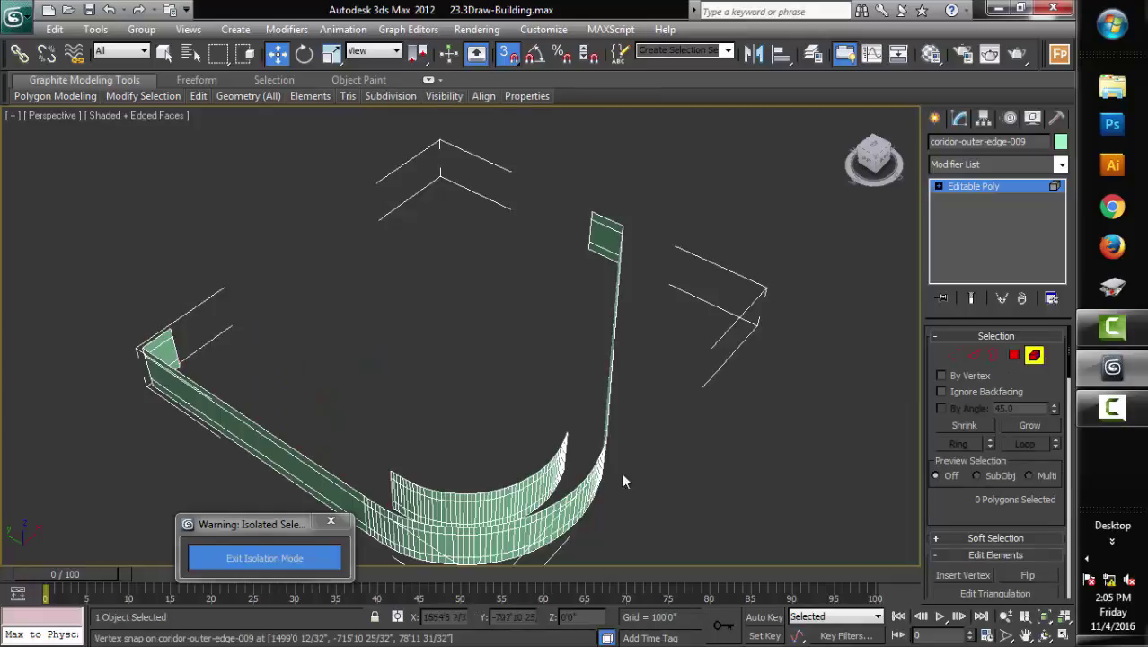
left_click(509, 491)
key("Delete")
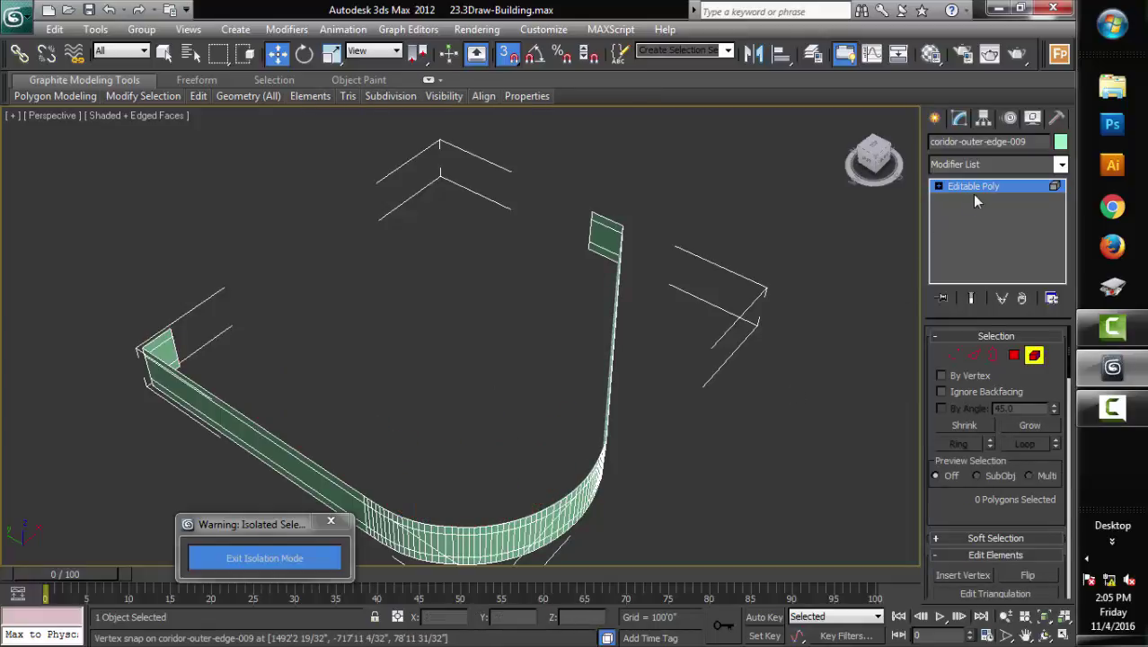
left_click(977, 187)
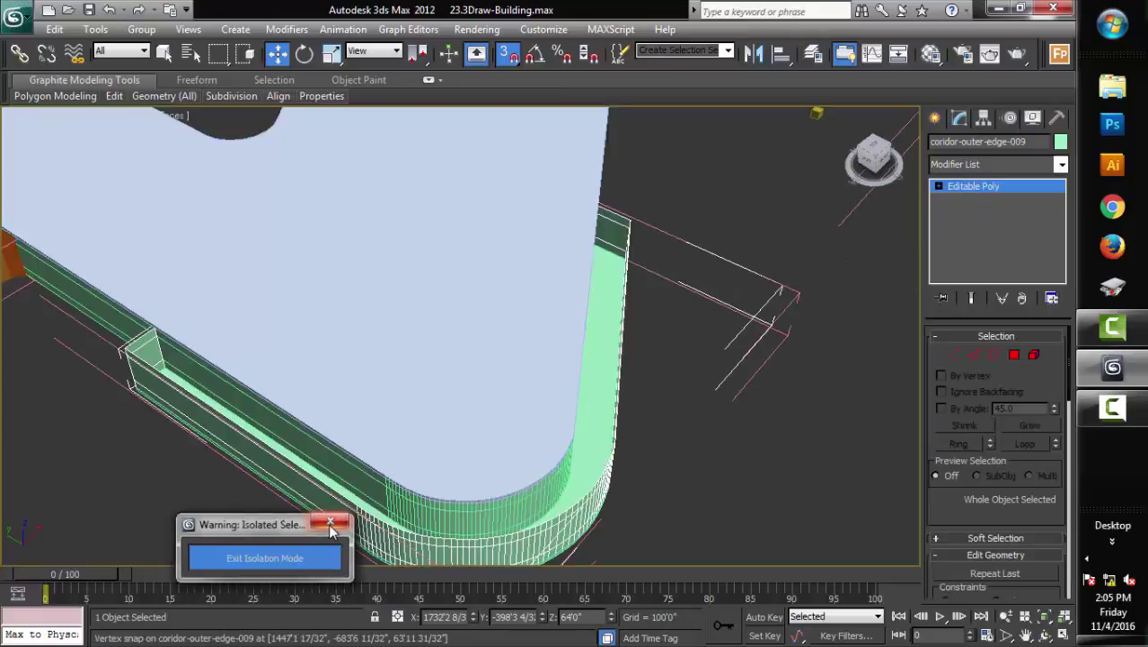
Preview a 1-segment connection (pinch 0, slide 0) across four corridor-outer-edge-009 edges
mouse_move(686, 471)
middle_mouse_down("alt")
mouse_move(710, 451)
mouse_move(640, 506)
middle_mouse_up("alt")
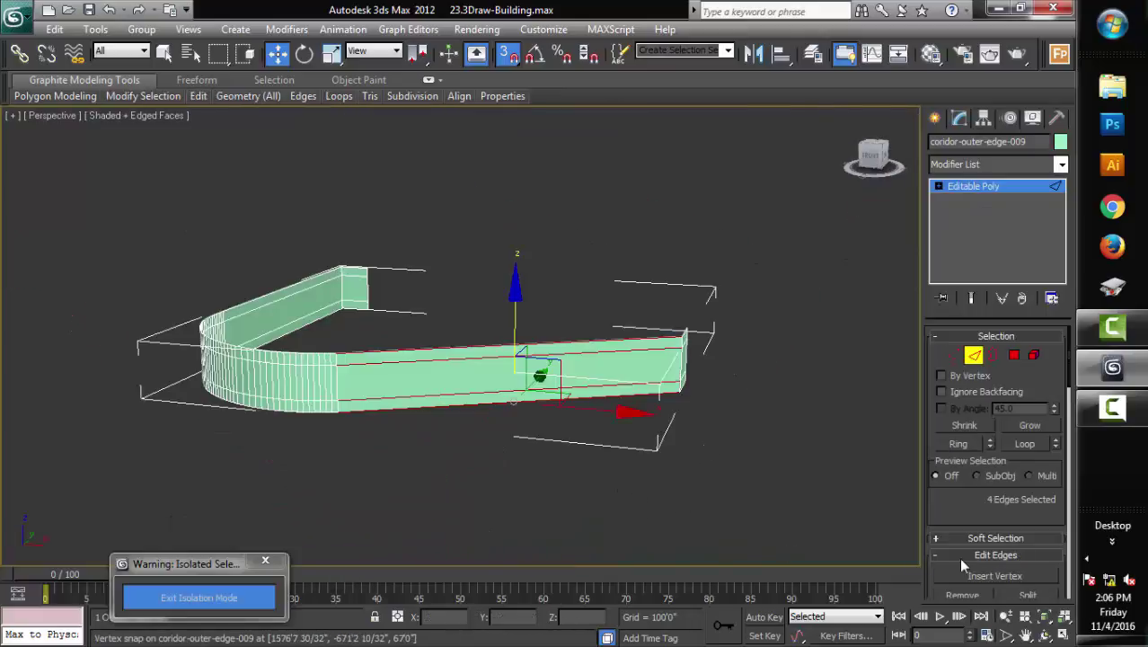
scroll(971, 521, "down", 3)
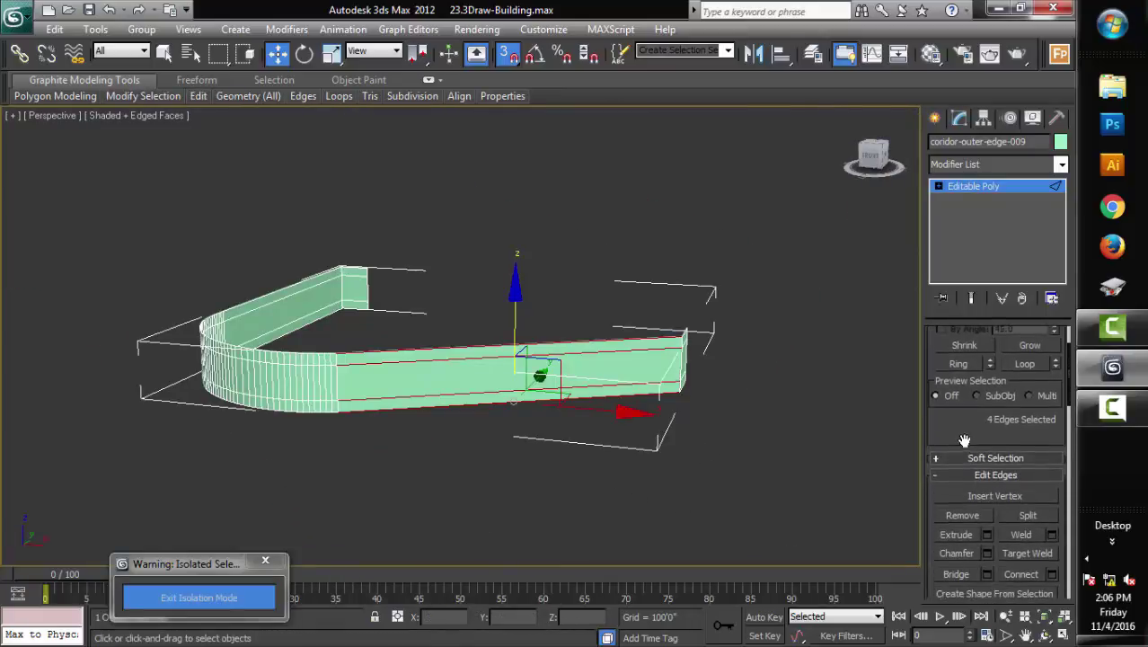
left_click(1051, 573)
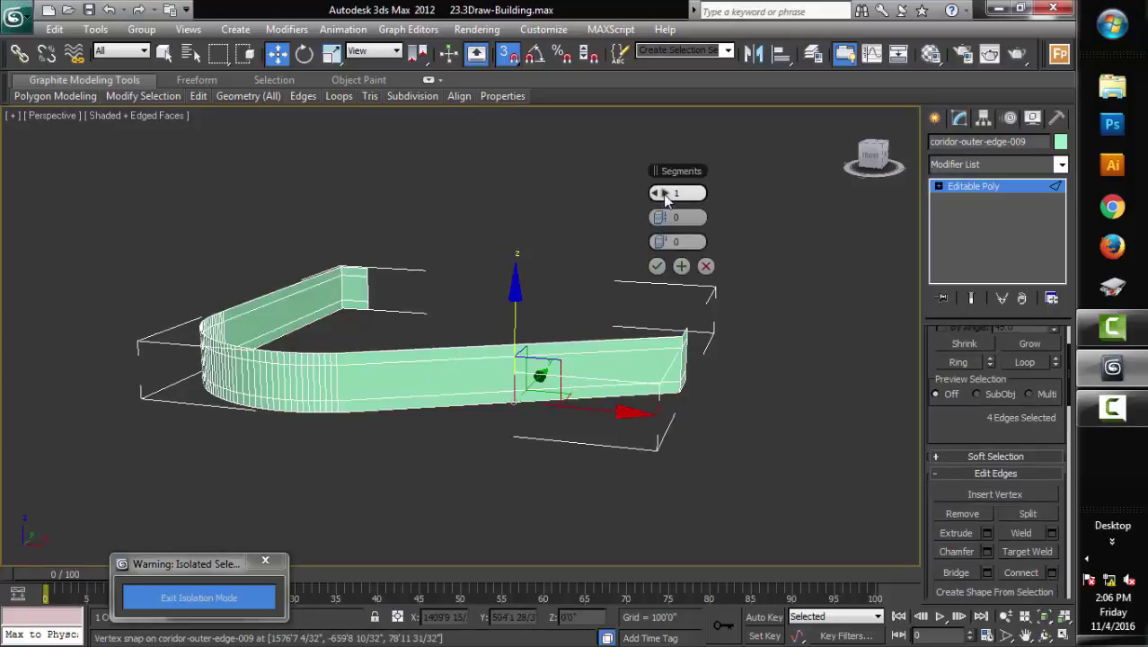
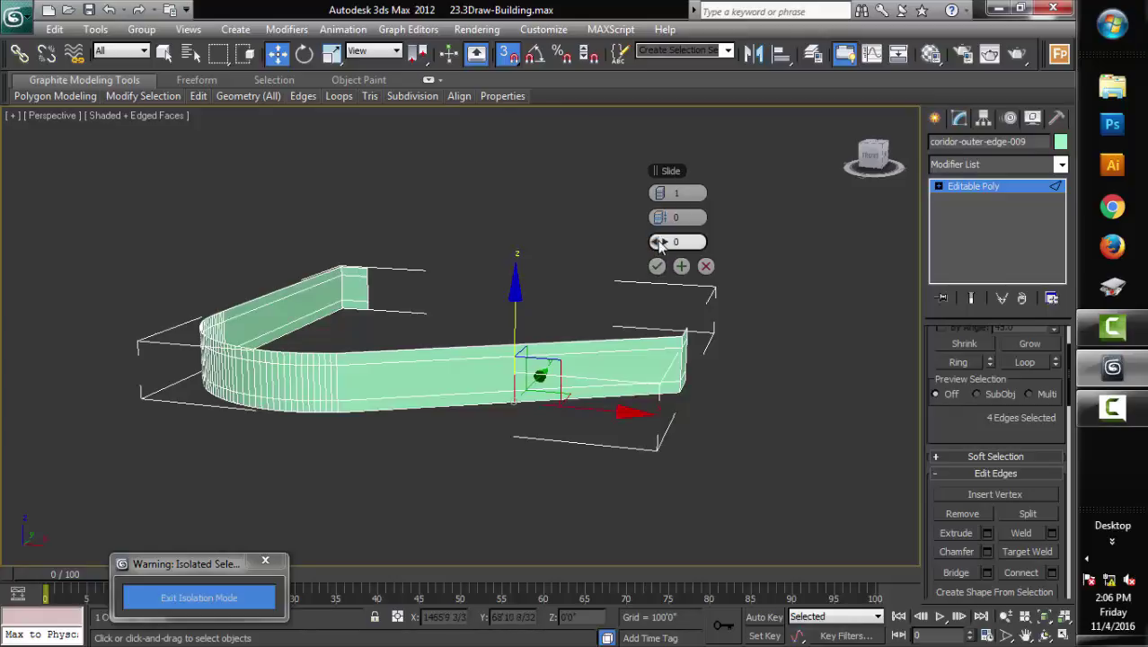
Cut an edge loop slid -97 toward the wall's end, then add two end edges pinched 79
left_click_drag(660, 241, 331, 293)
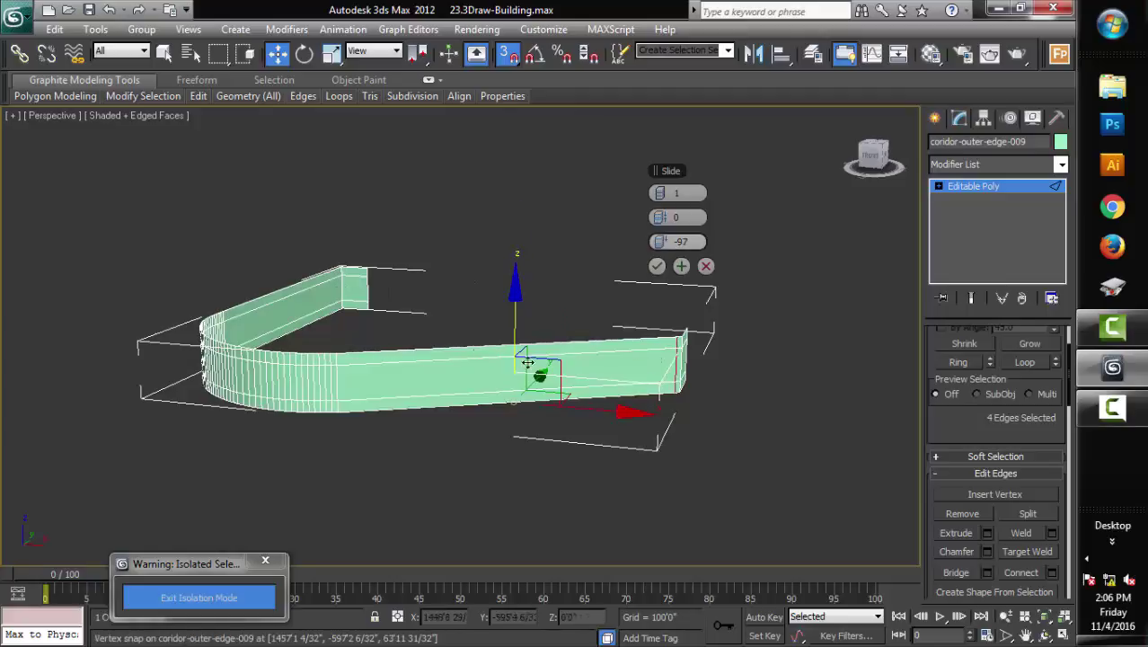
left_click(680, 265)
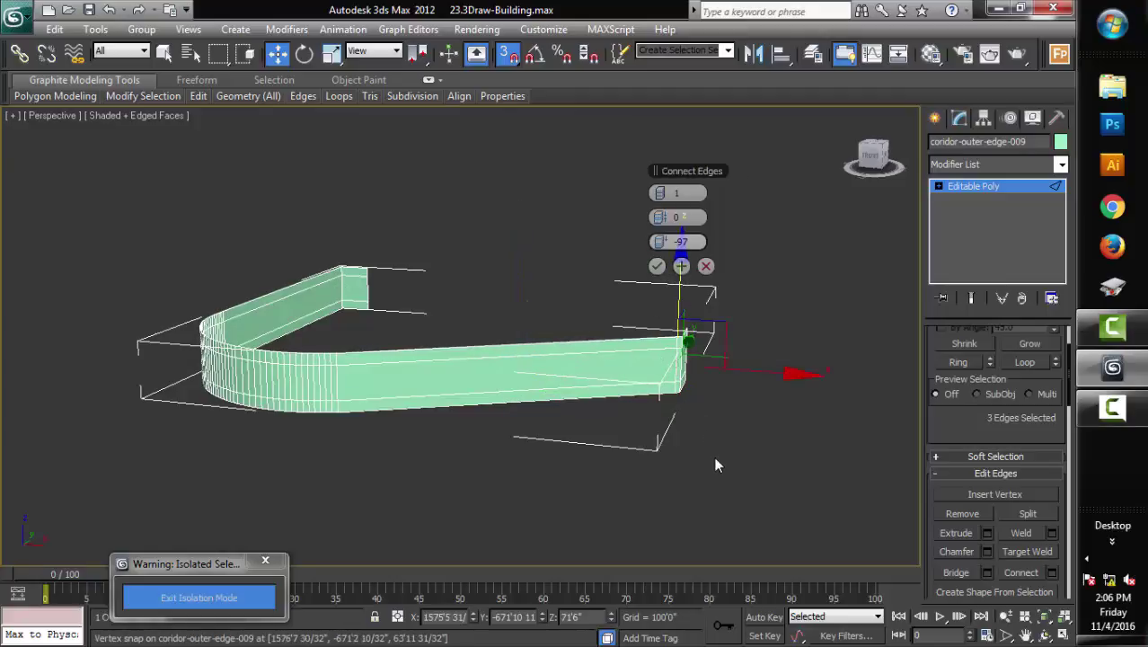
middle_click_drag(686, 464, 573, 473, "alt")
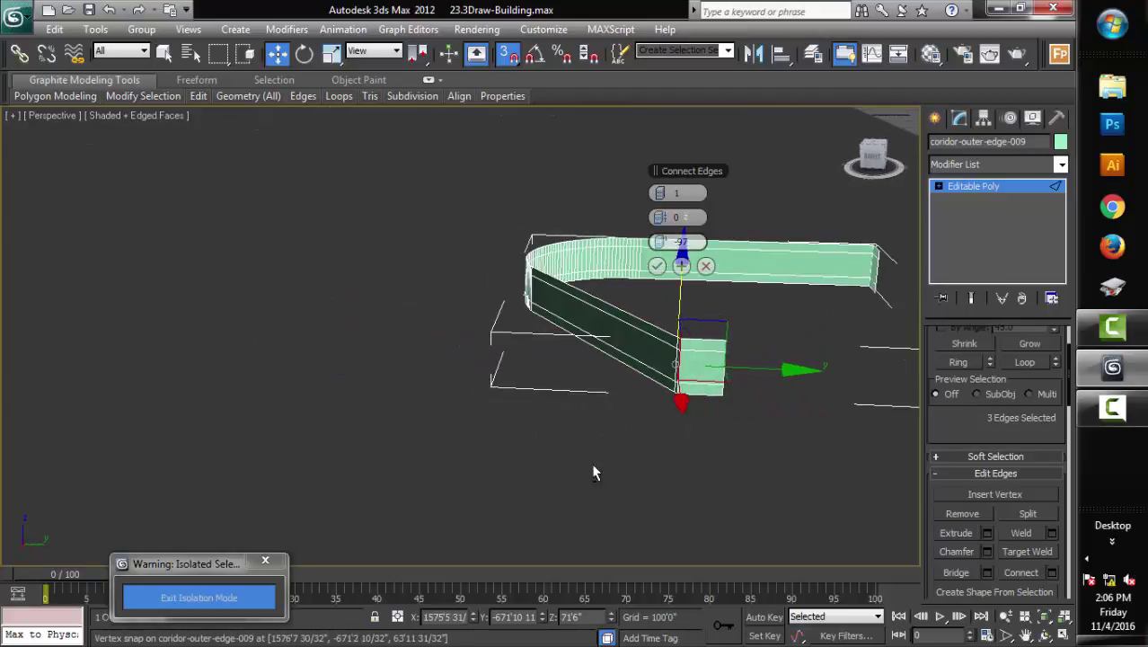
left_click(709, 414, "ctrl")
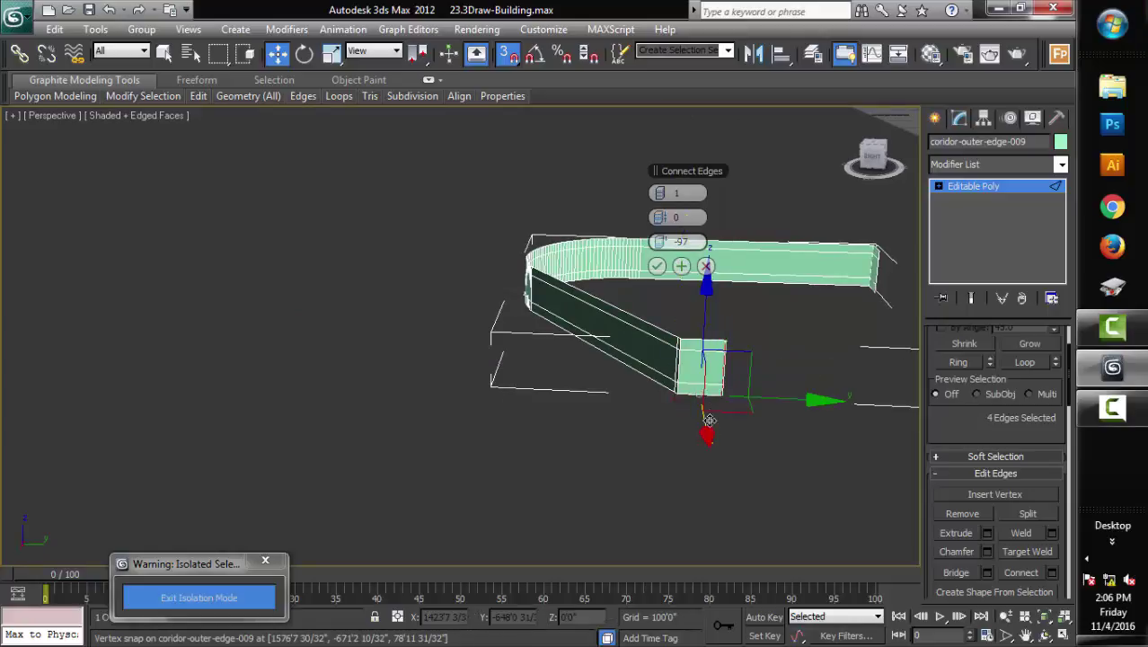
left_click(664, 195)
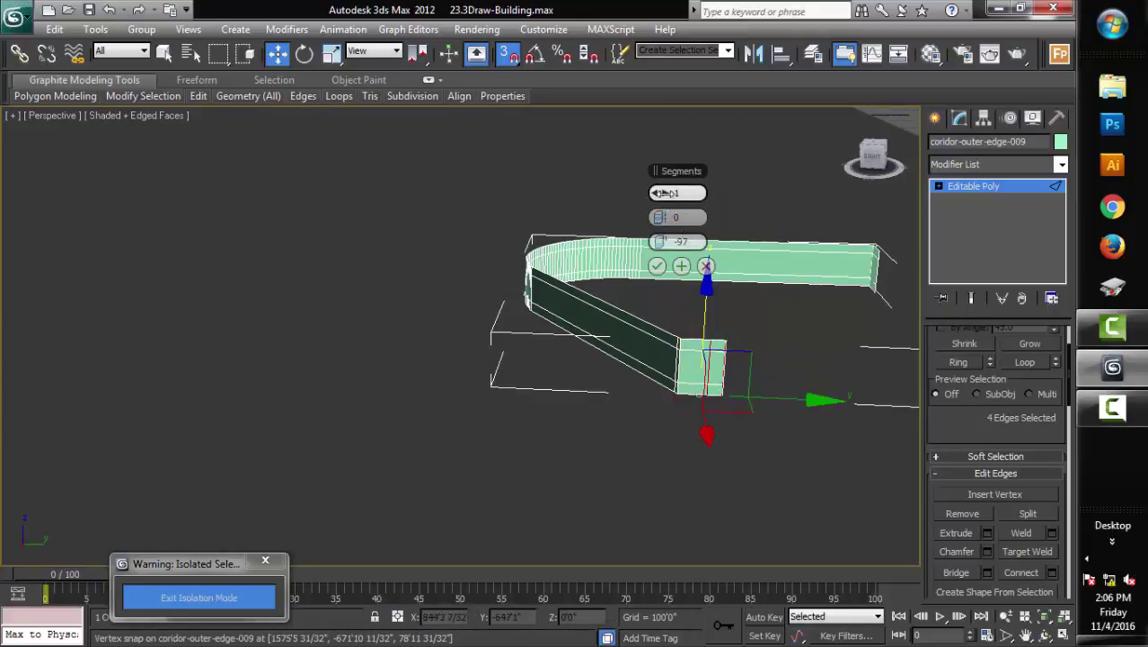
right_click(666, 243)
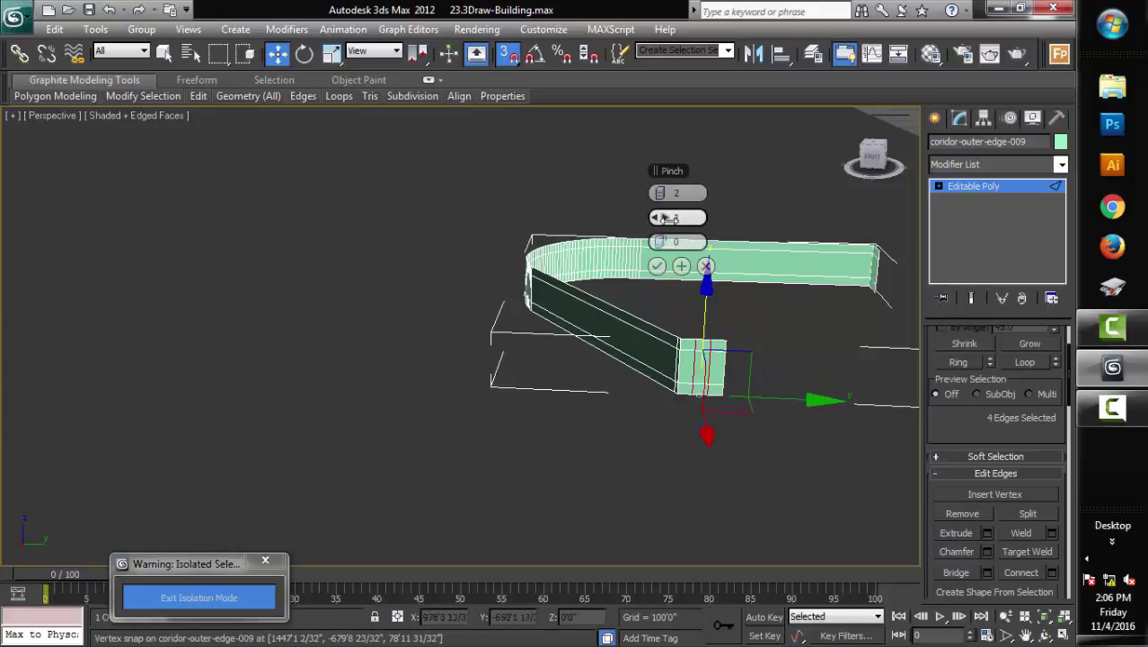
left_click_drag(665, 217, 930, 239)
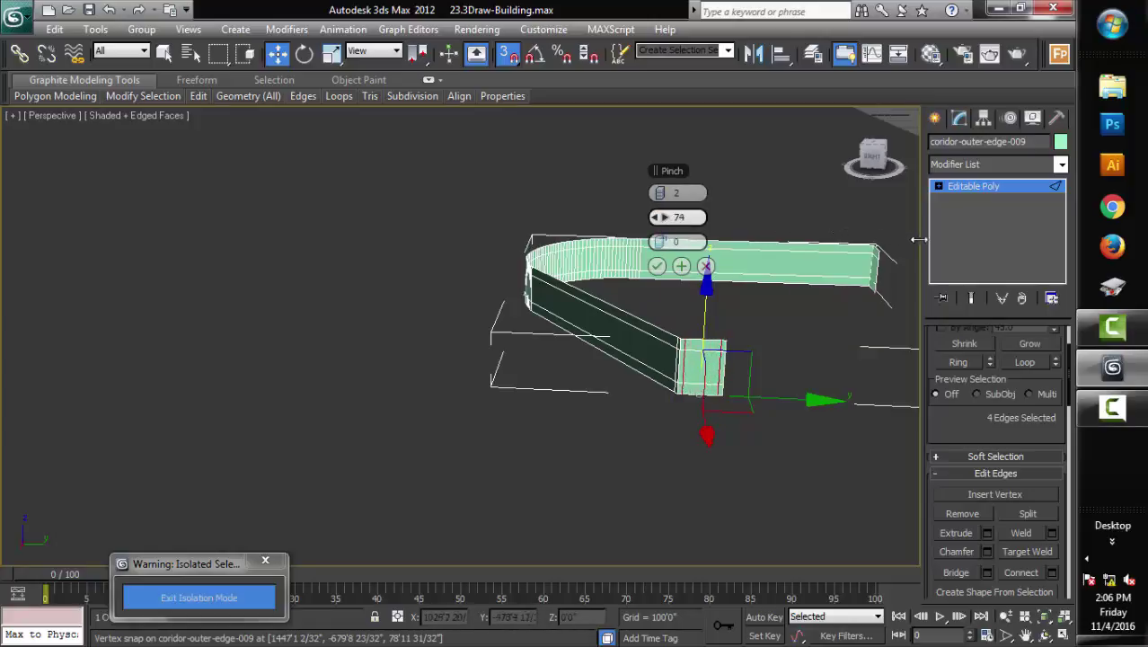
left_click(661, 273)
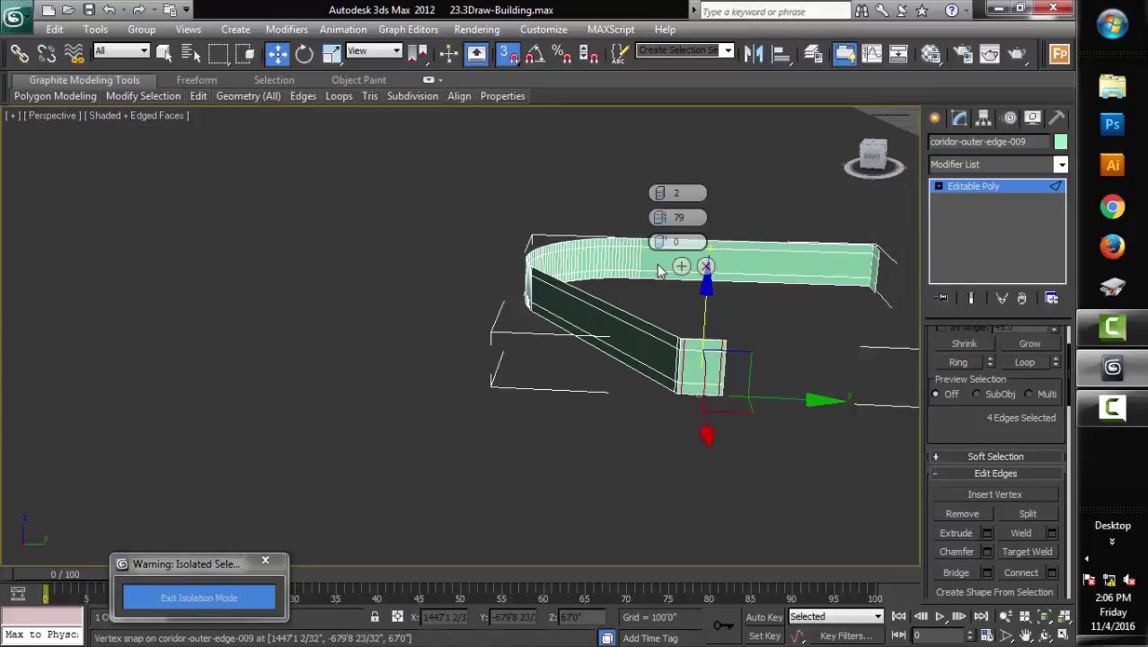
mouse_move(531, 392)
middle_mouse_down("alt")
mouse_move(661, 451)
mouse_move(765, 416)
middle_mouse_up("alt")
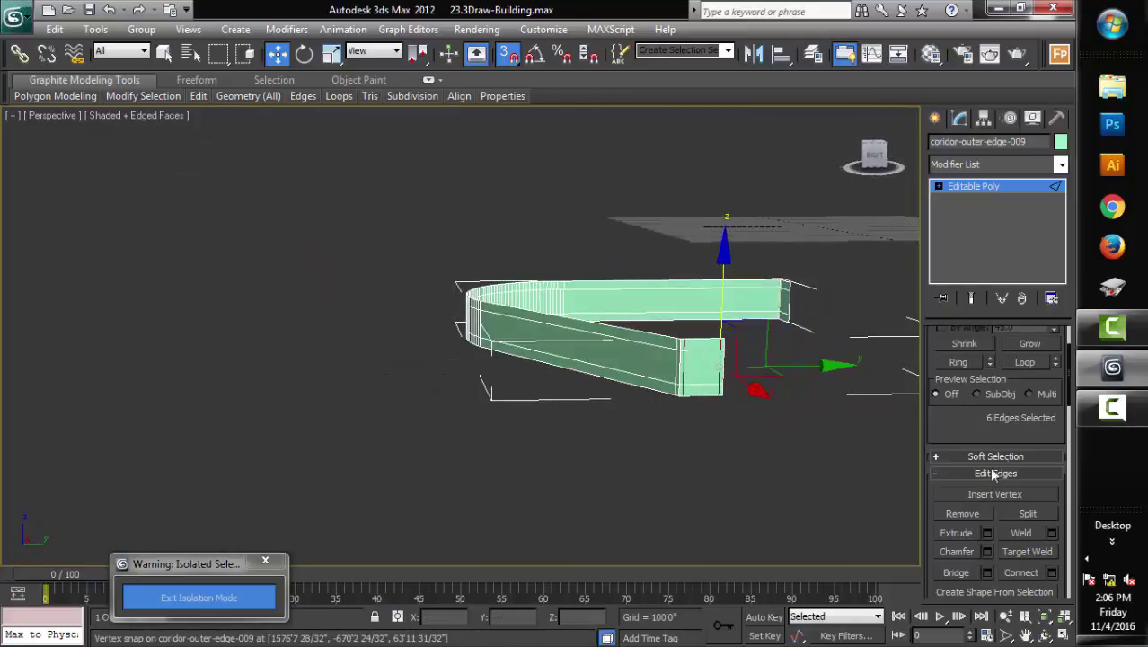
Turn off snaps and delete the wall's framed end face and long side face
scroll(934, 341, "up", 2)
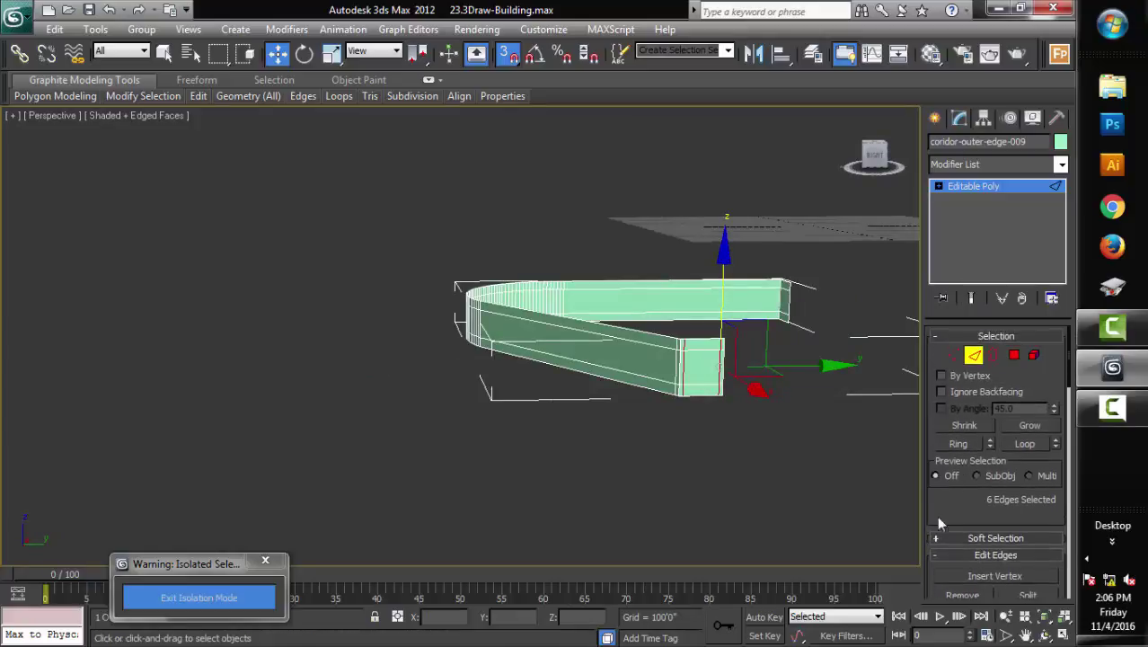
left_click(1012, 355)
left_click(696, 364)
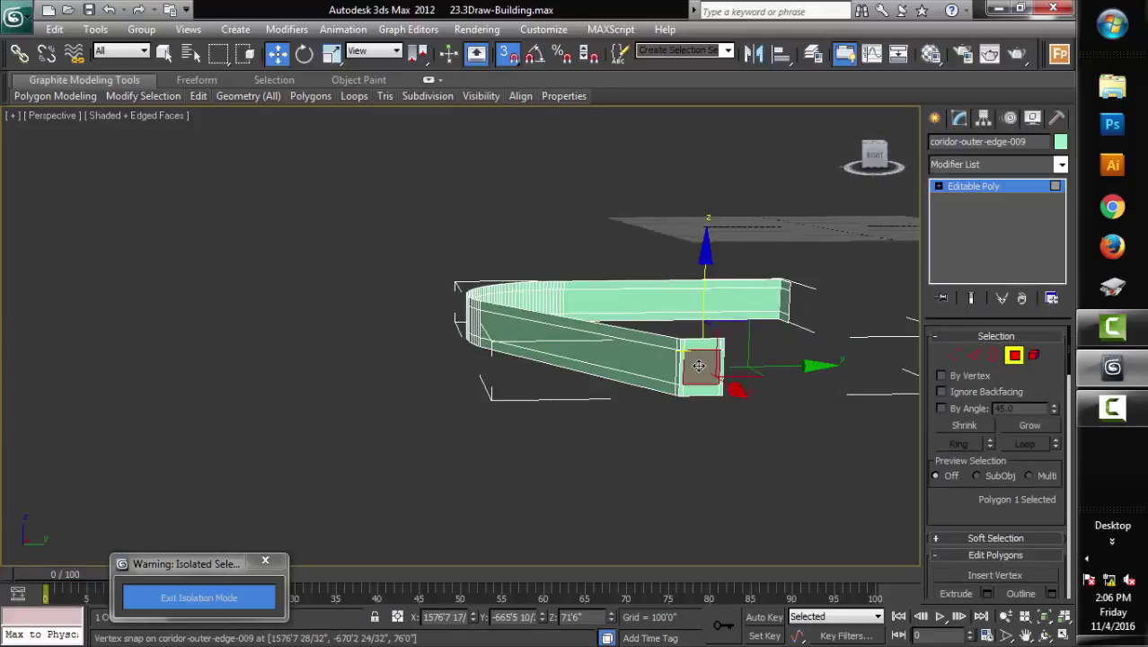
left_click(507, 54)
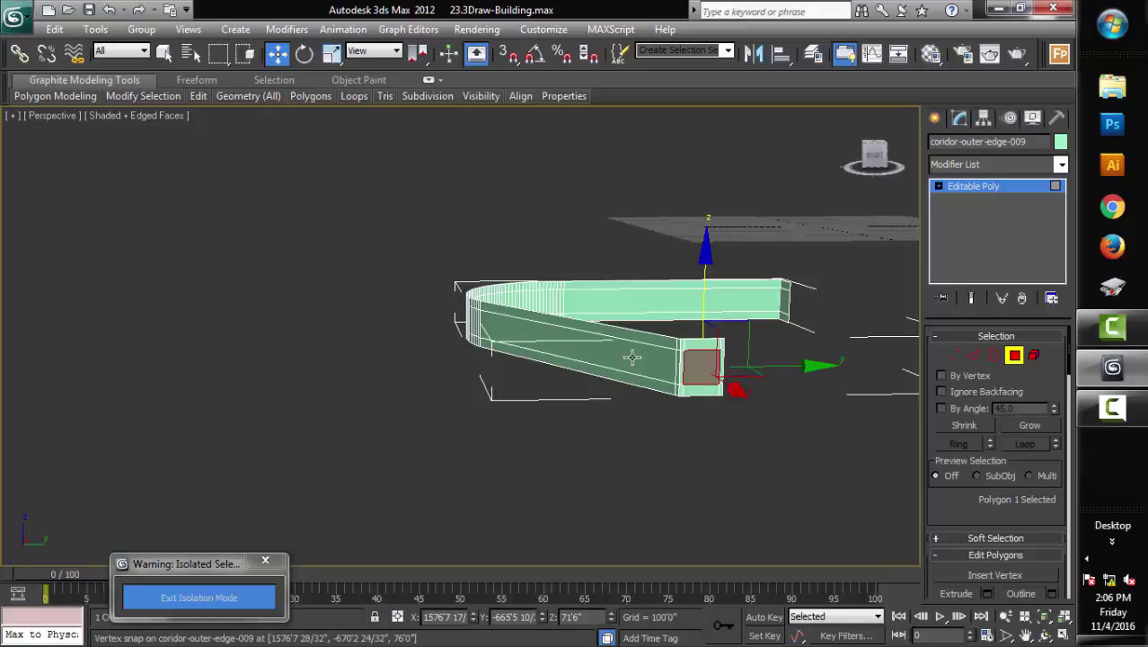
left_click(630, 369, "ctrl")
key("Delete")
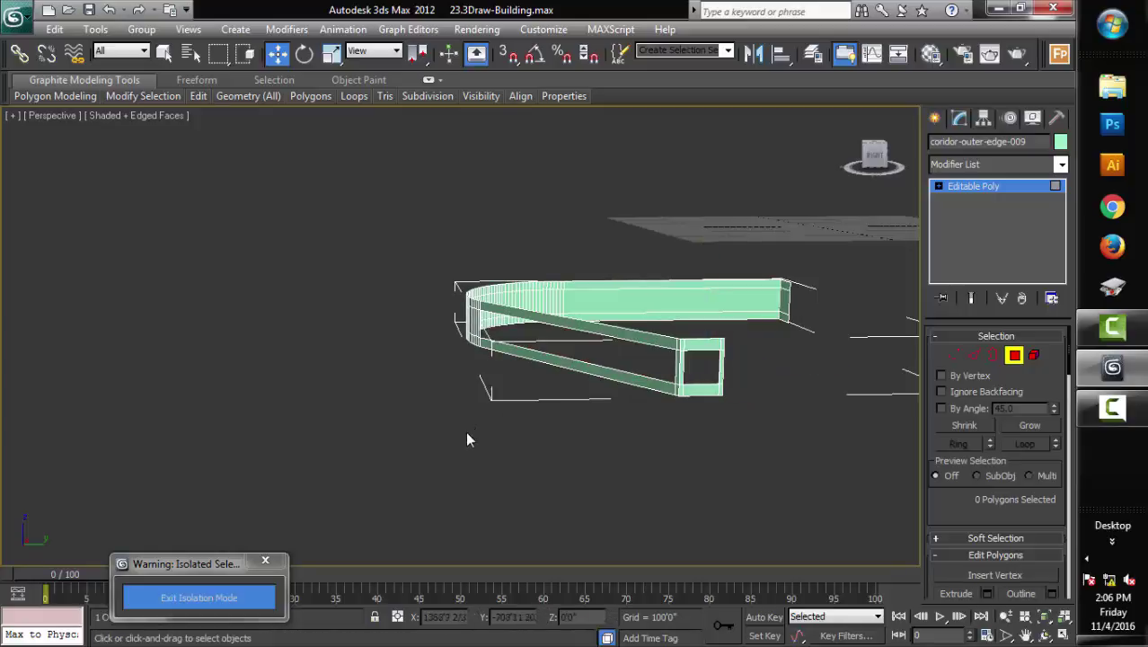
mouse_move(492, 434)
middle_mouse_down("alt")
mouse_move(505, 446)
mouse_move(443, 422)
middle_mouse_up("alt")
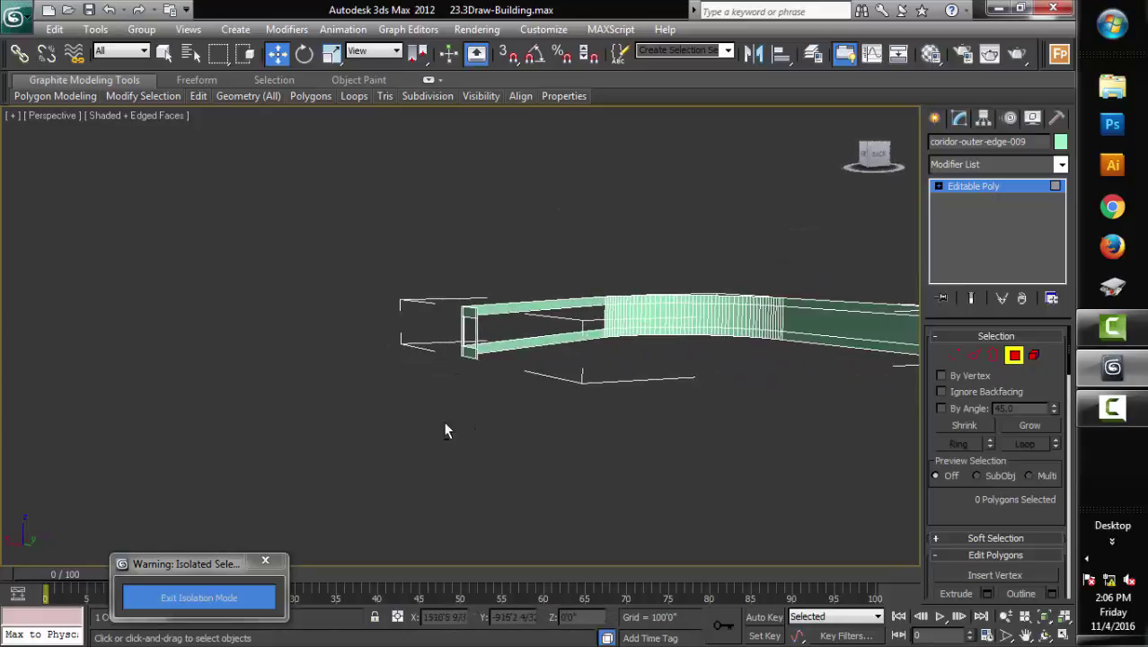
middle_click_drag(628, 357, 628, 351, "alt")
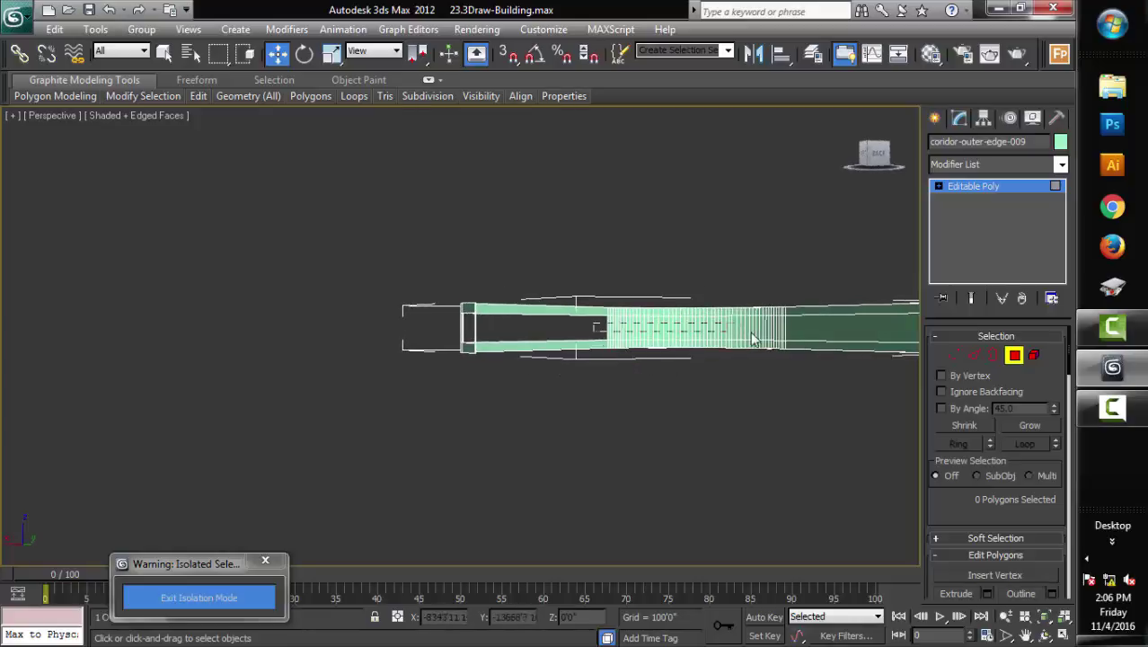
Select the wall's long front face and return to Edge level
left_click(799, 335)
mouse_move(800, 334)
middle_mouse_down("alt")
mouse_move(630, 424)
mouse_move(803, 448)
mouse_move(1020, 440)
mouse_move(668, 479)
middle_mouse_up("alt")
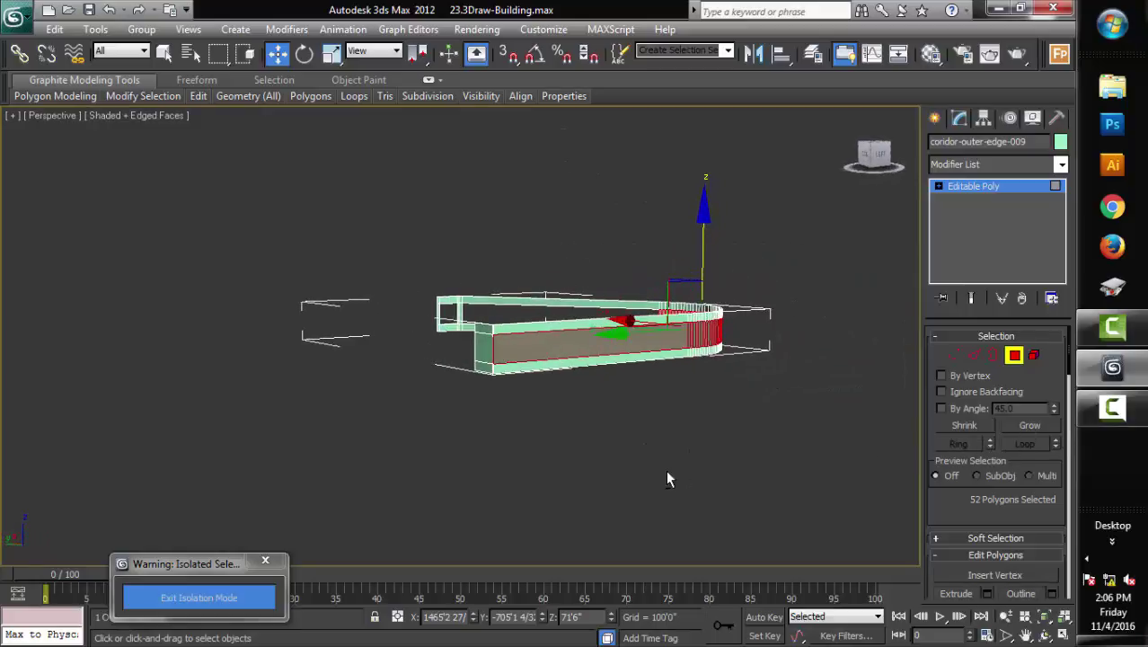
left_click(588, 344, "alt")
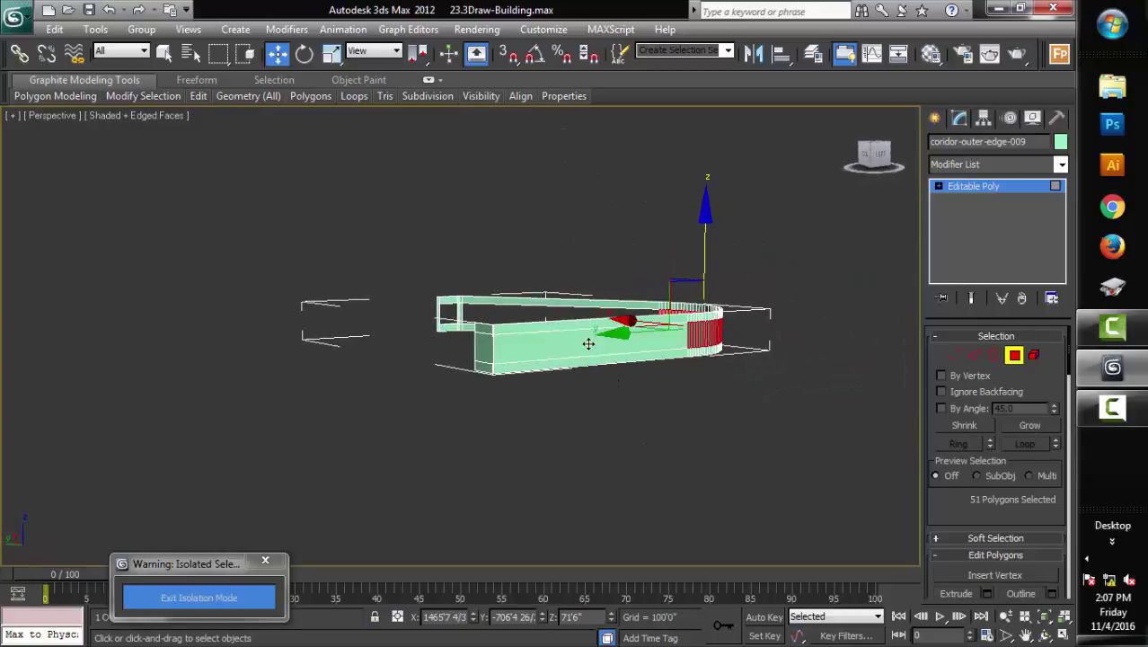
left_click(739, 439)
mouse_move(625, 423)
middle_mouse_down("alt")
mouse_move(603, 439)
mouse_move(614, 487)
middle_mouse_up("alt")
left_click(476, 361)
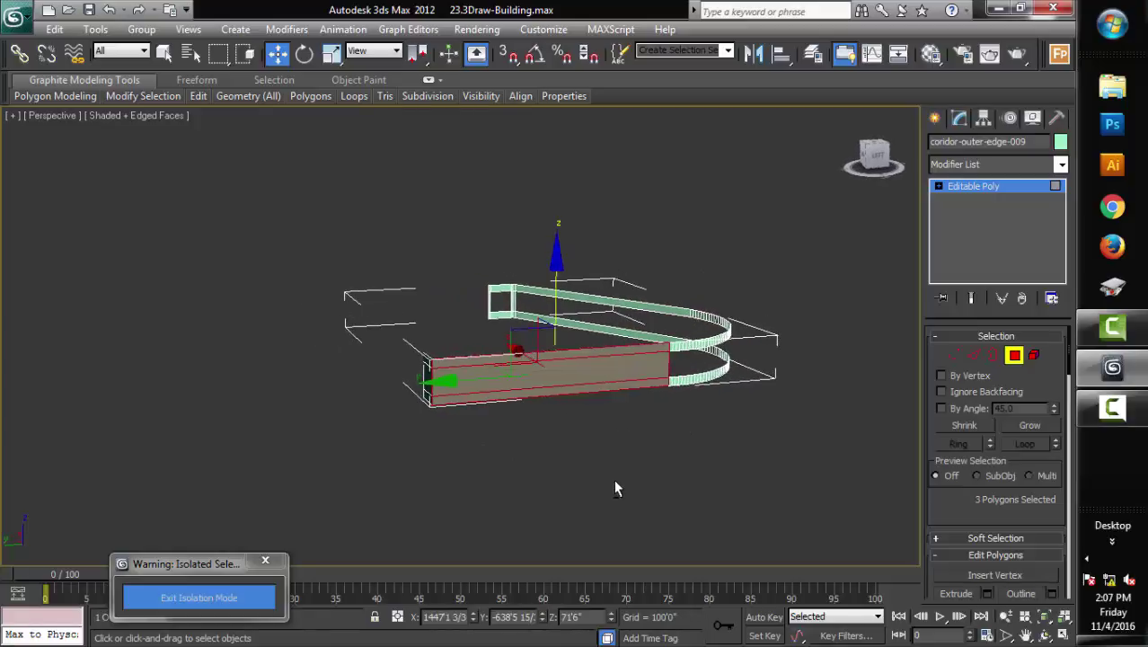
scroll(946, 519, "down", 3)
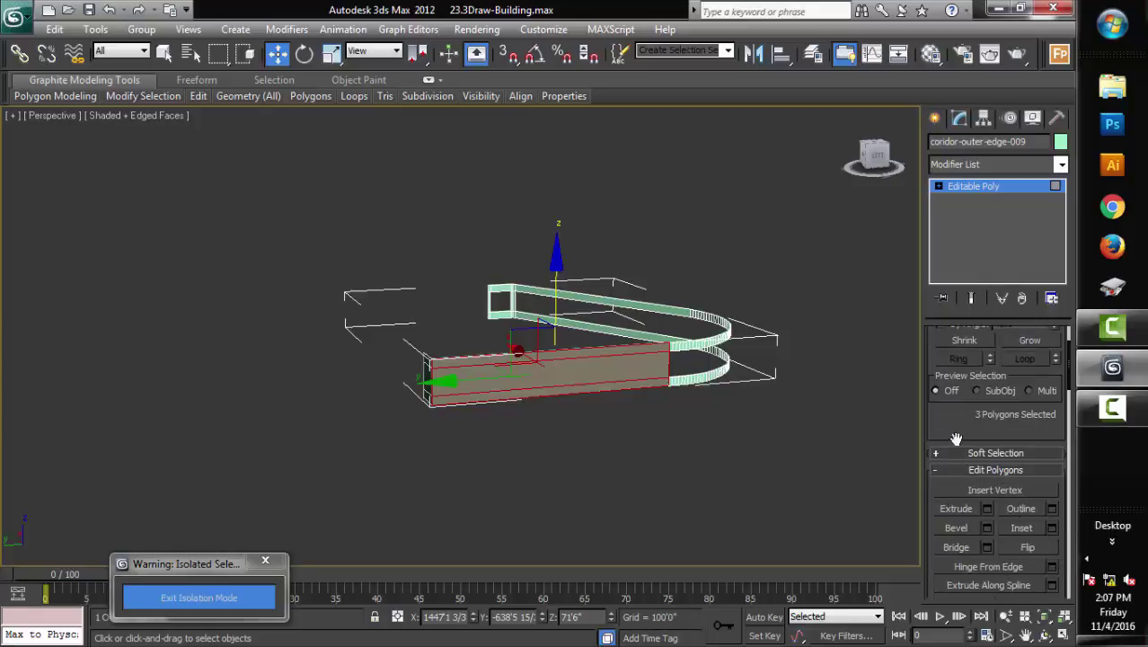
left_click(938, 186)
left_click(964, 213)
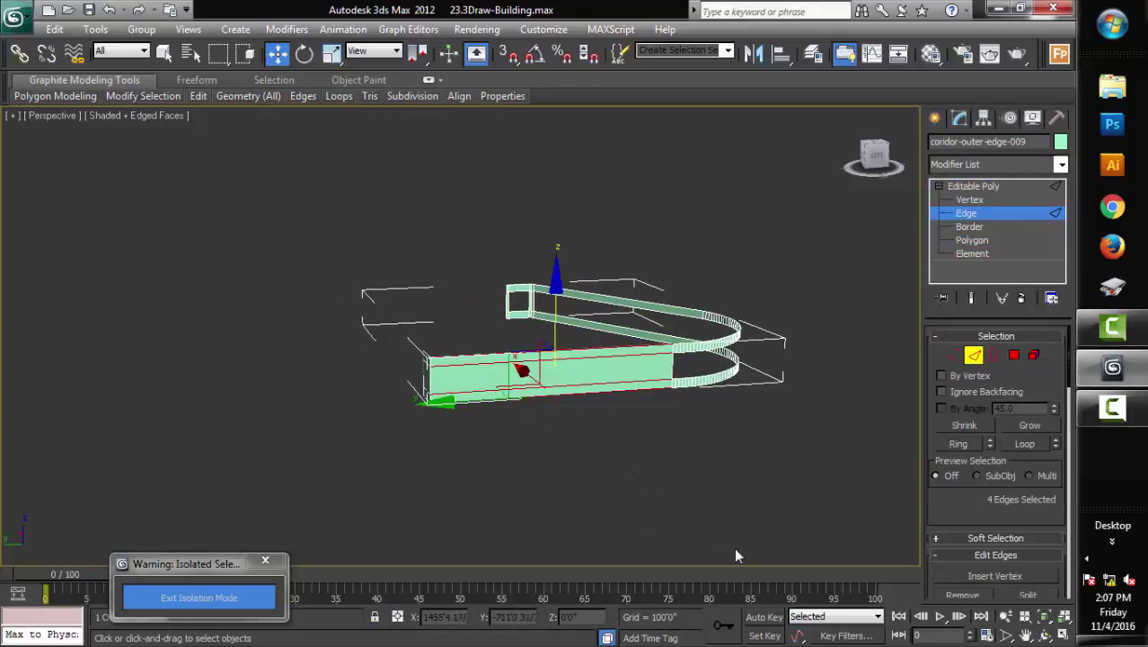
Cut a single edge loop on the front edges, slid 97 toward the face's end
scroll(997, 503, "down", 2)
scroll(1025, 508, "down", 2)
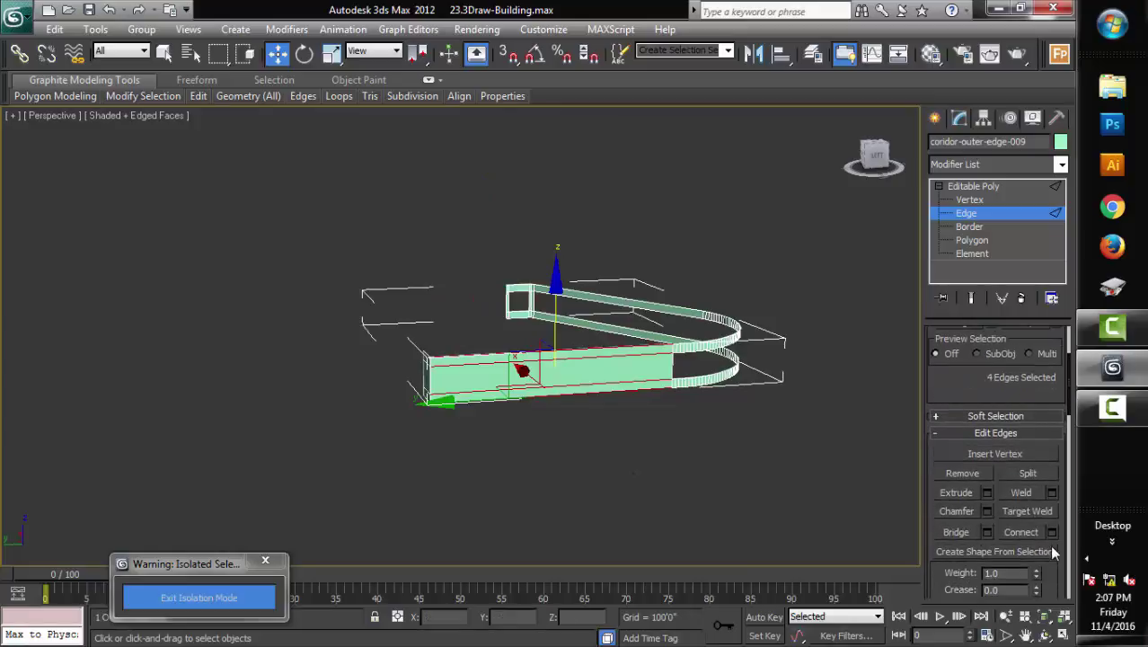
left_click(1051, 533)
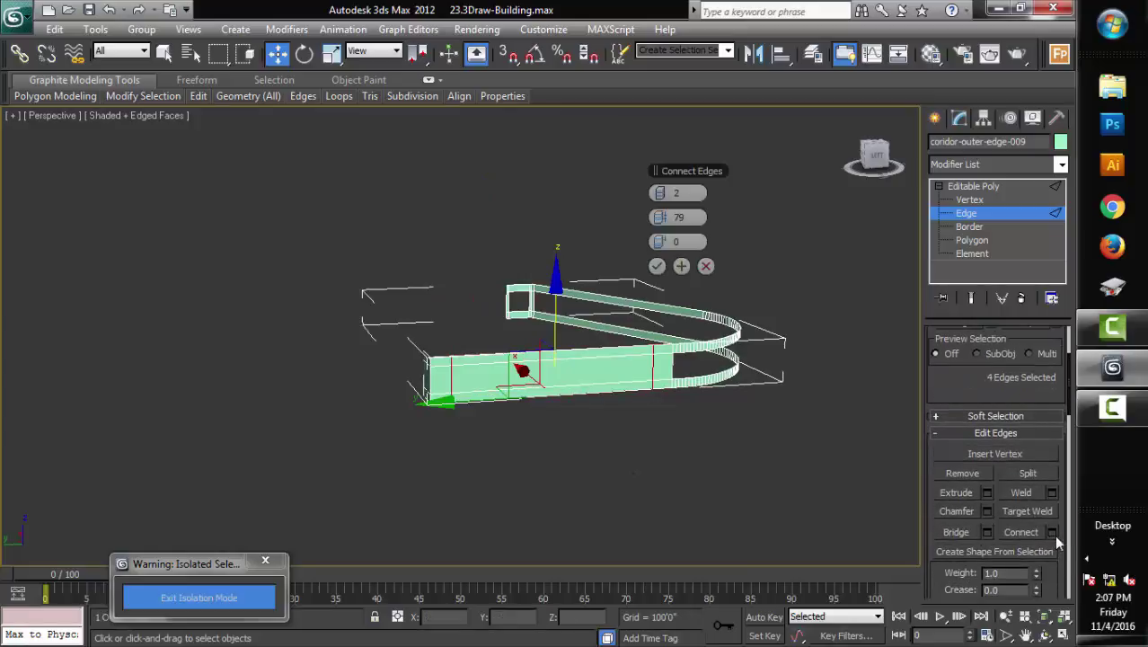
left_click(664, 193)
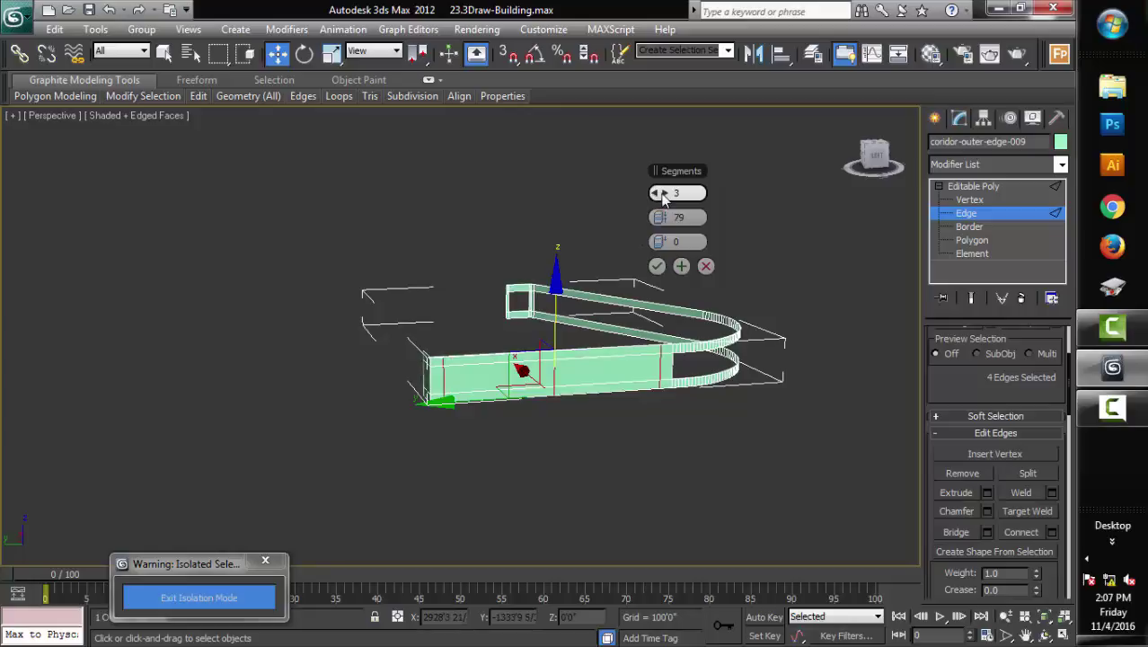
left_click(664, 193)
left_click_drag(664, 192, 658, 192)
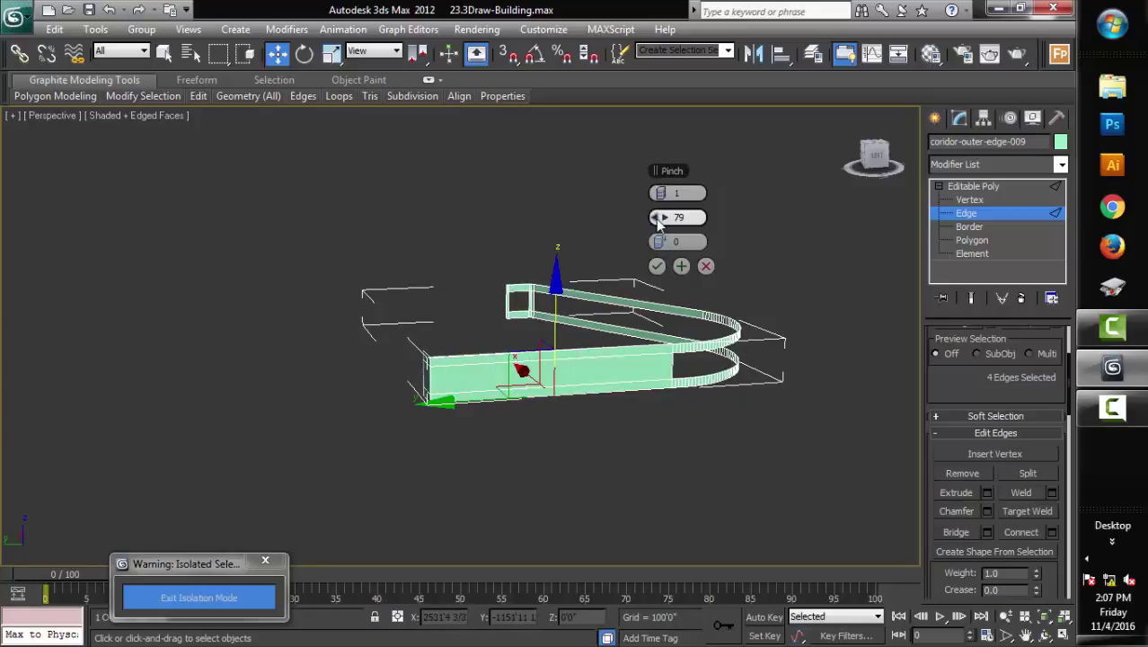
right_click(655, 218)
left_click_drag(646, 242, 987, 239)
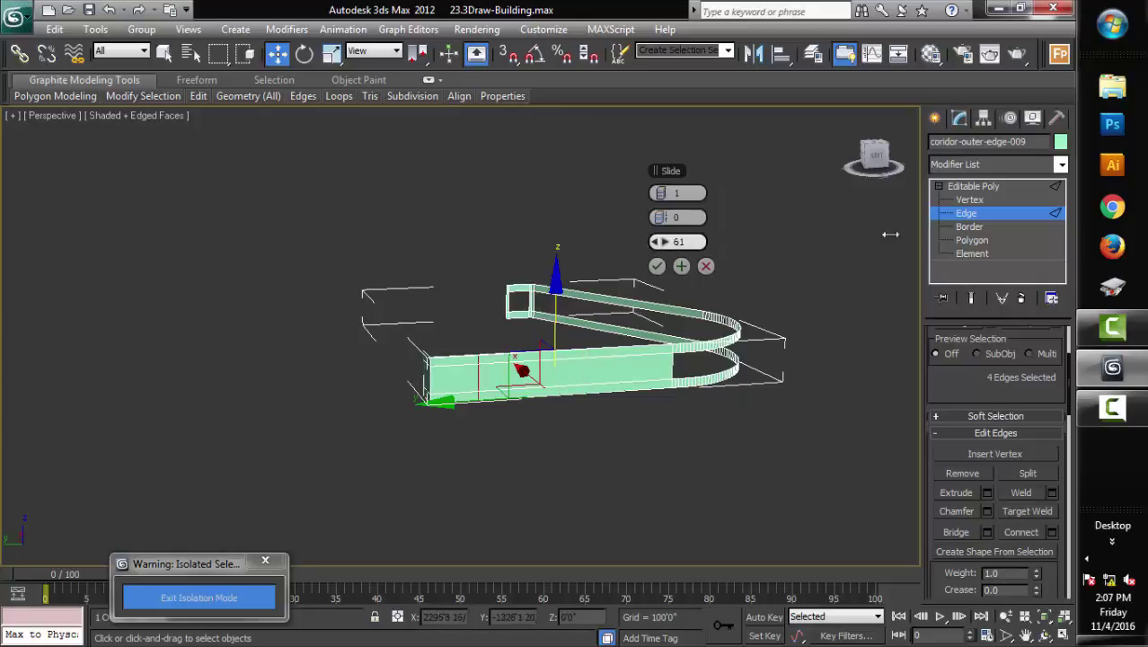
left_click(681, 266)
Add the corner end edge and cut two connecting edges pinched 74 with slide 0
middle_click_drag(600, 454, 566, 524, "alt")
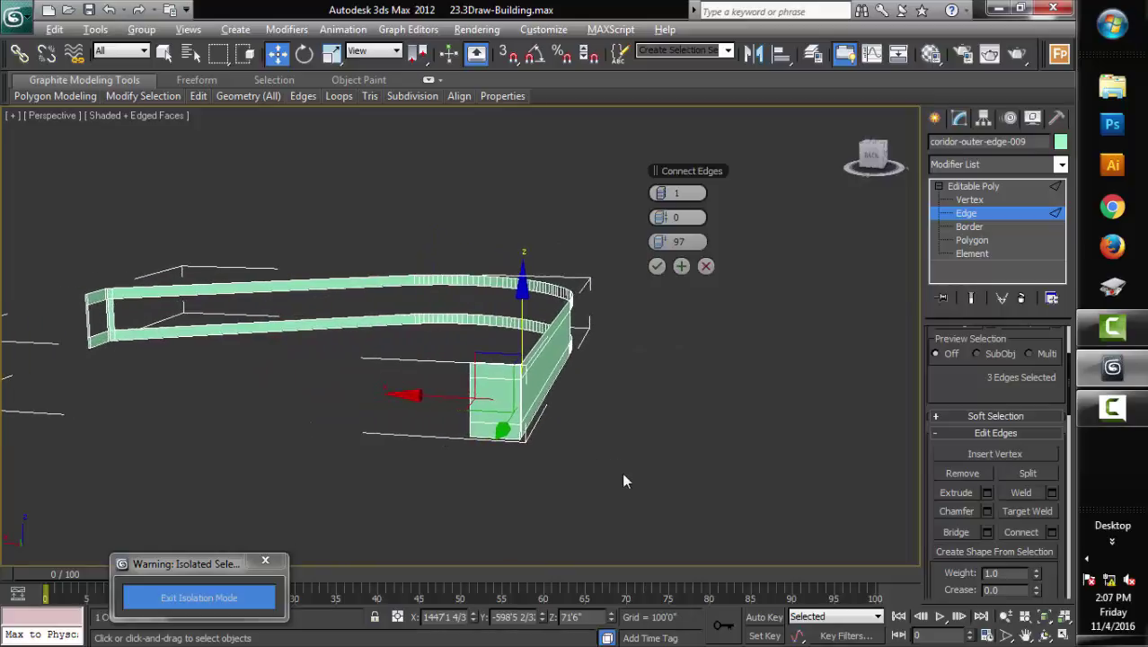
left_click(497, 442, "ctrl")
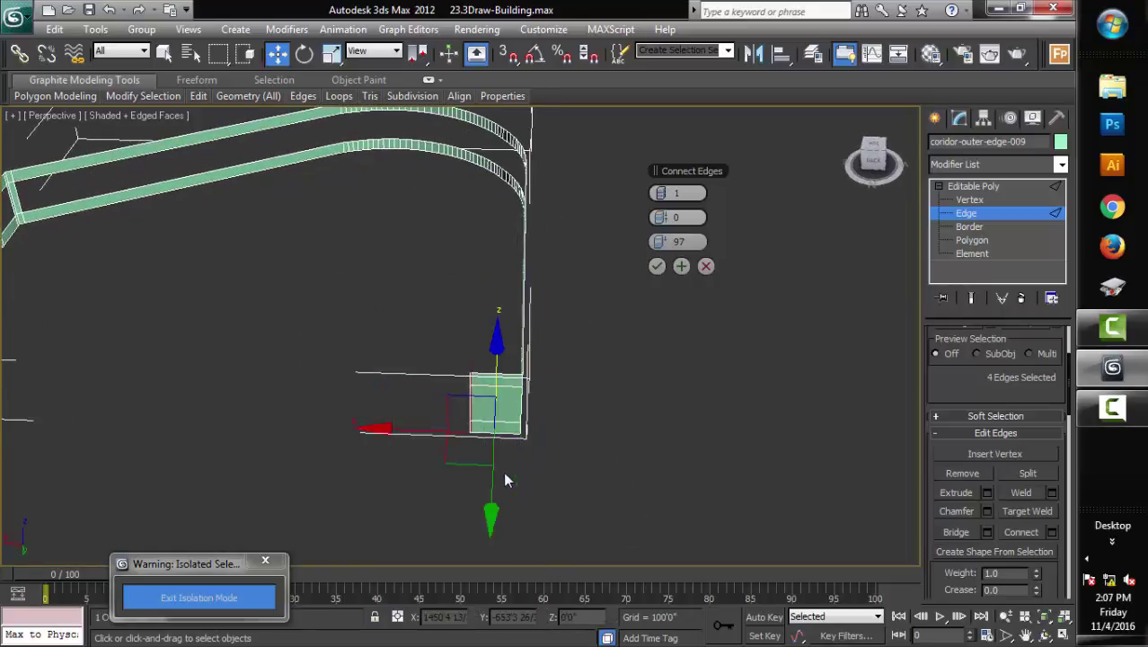
left_click(665, 193)
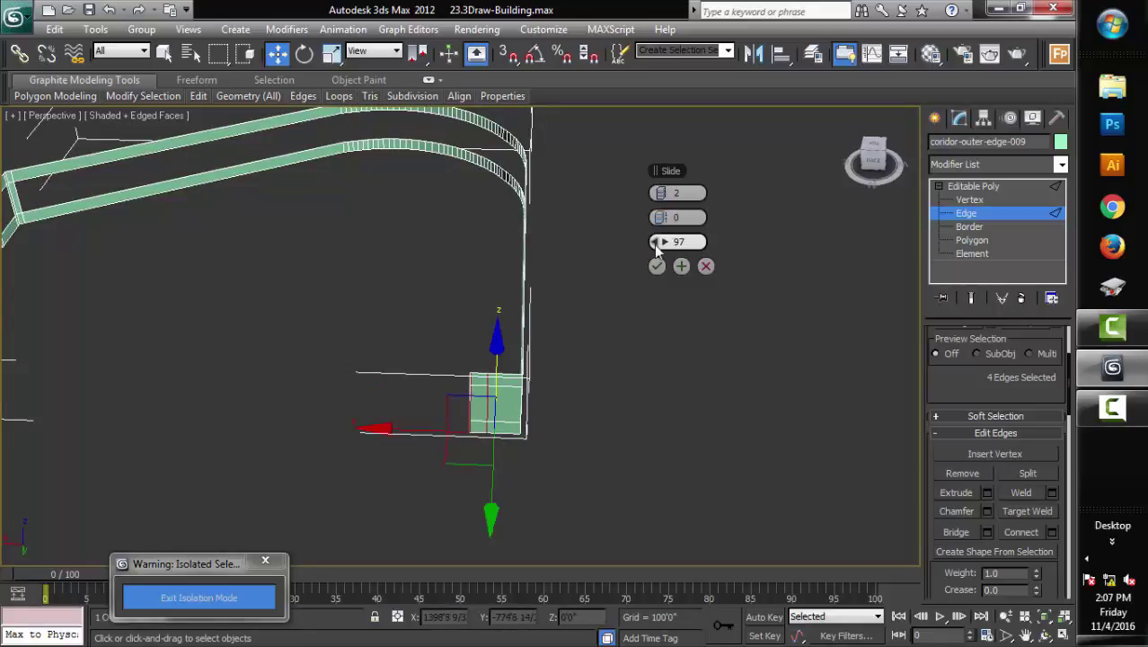
right_click(654, 245)
left_click_drag(656, 216, 912, 234)
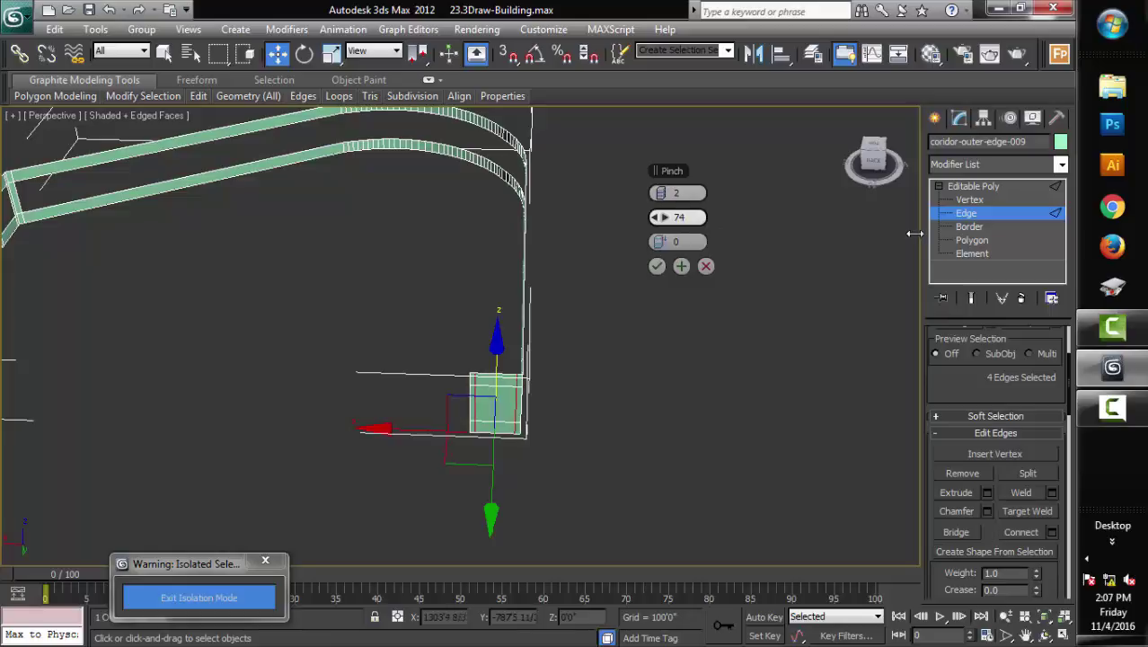
left_click(657, 266)
middle_click_drag(665, 397, 660, 390, "alt")
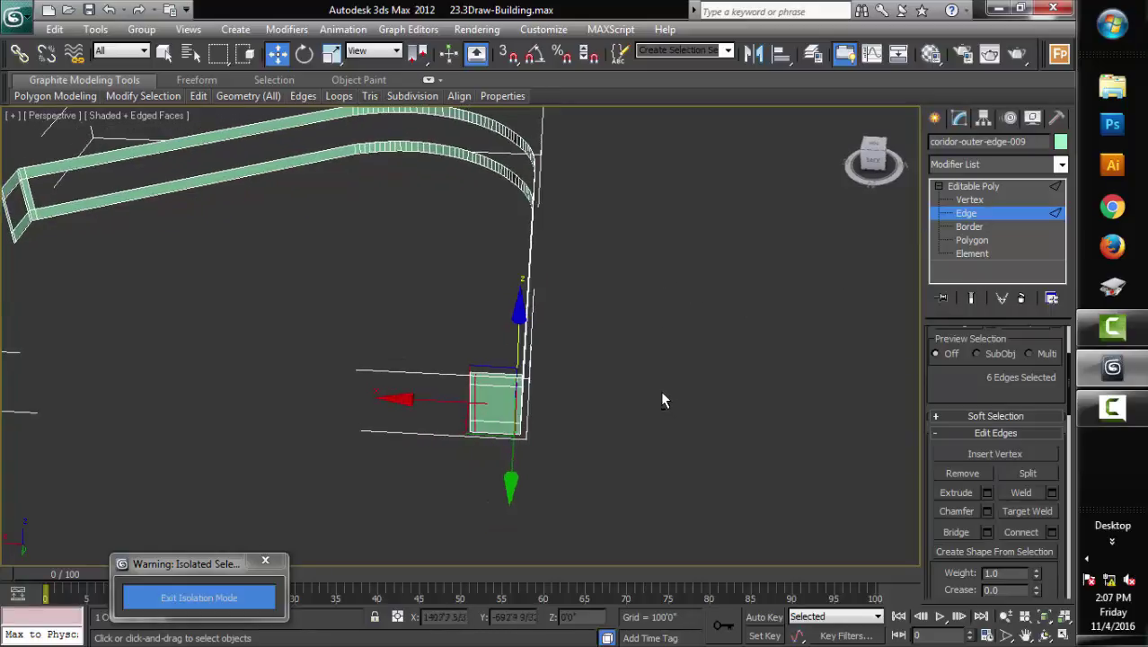
left_click(969, 227)
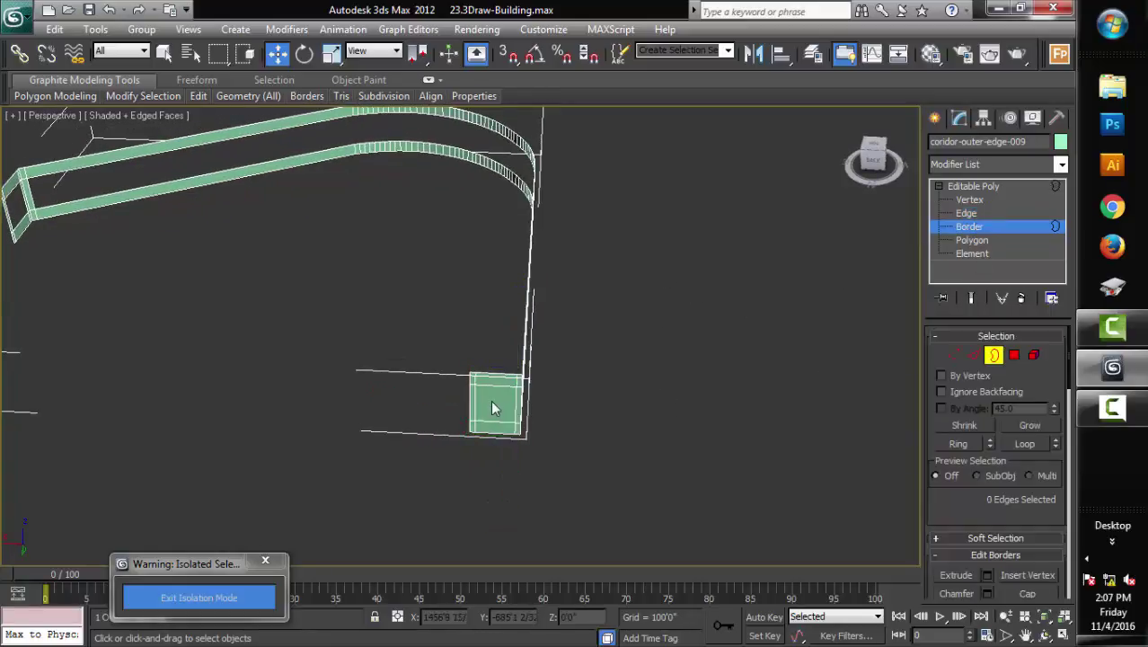
Delete the corridor's small corner end face and long side face, then exit sub-object mode
left_click(1013, 355)
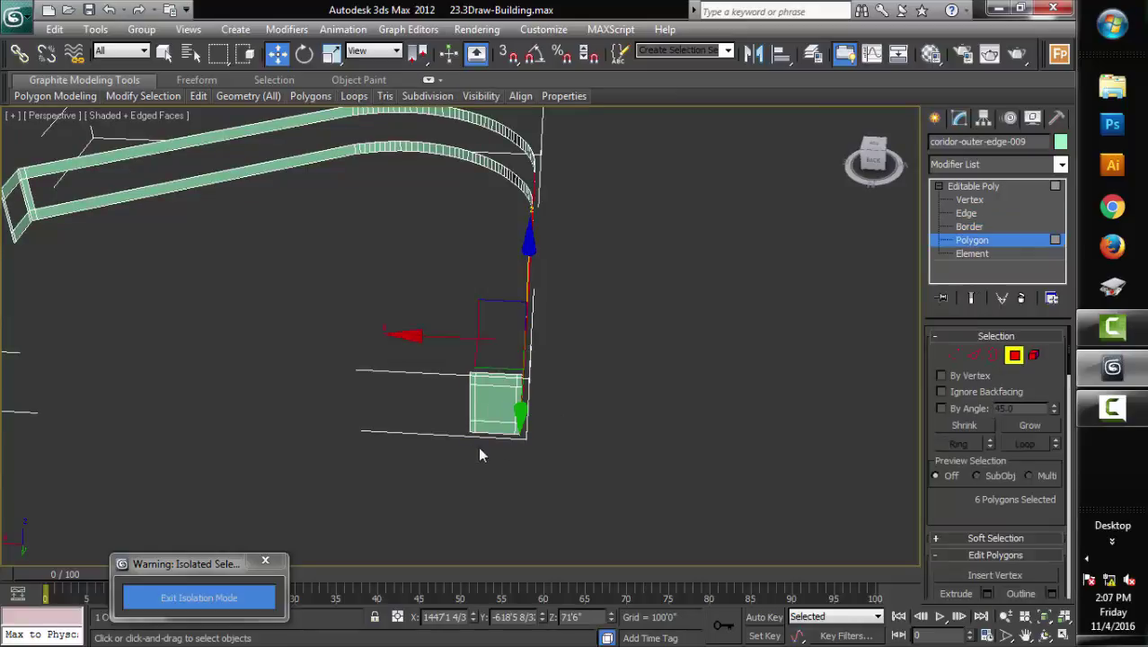
left_click(500, 404)
middle_click_drag(631, 457, 546, 451, "alt")
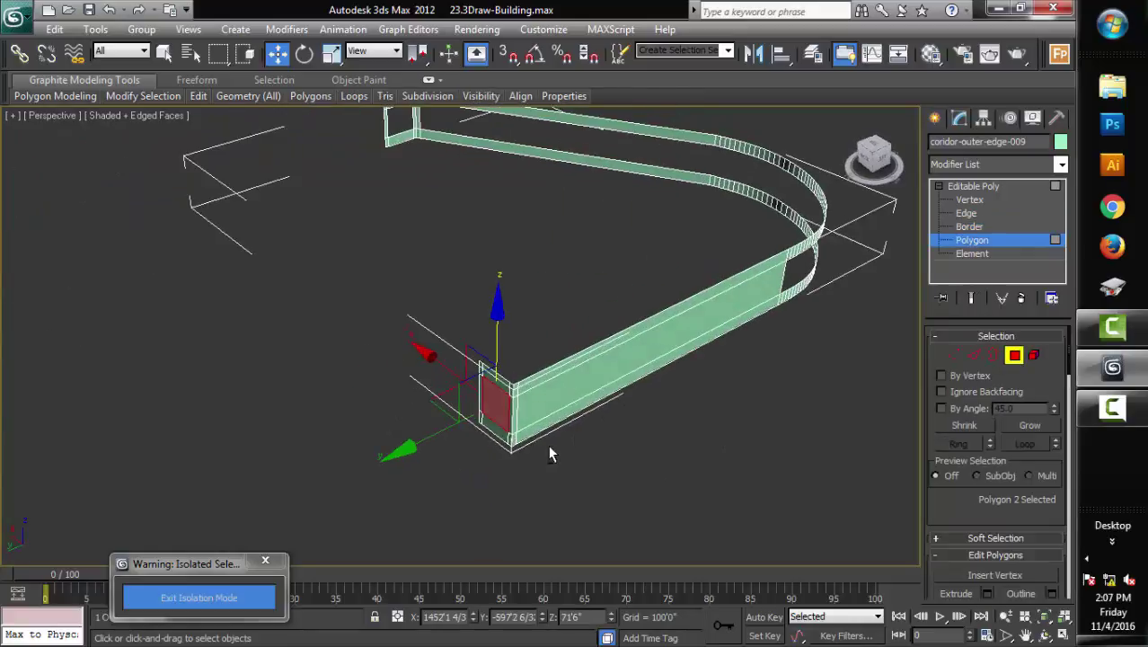
left_click(542, 399, "ctrl")
left_click(607, 441)
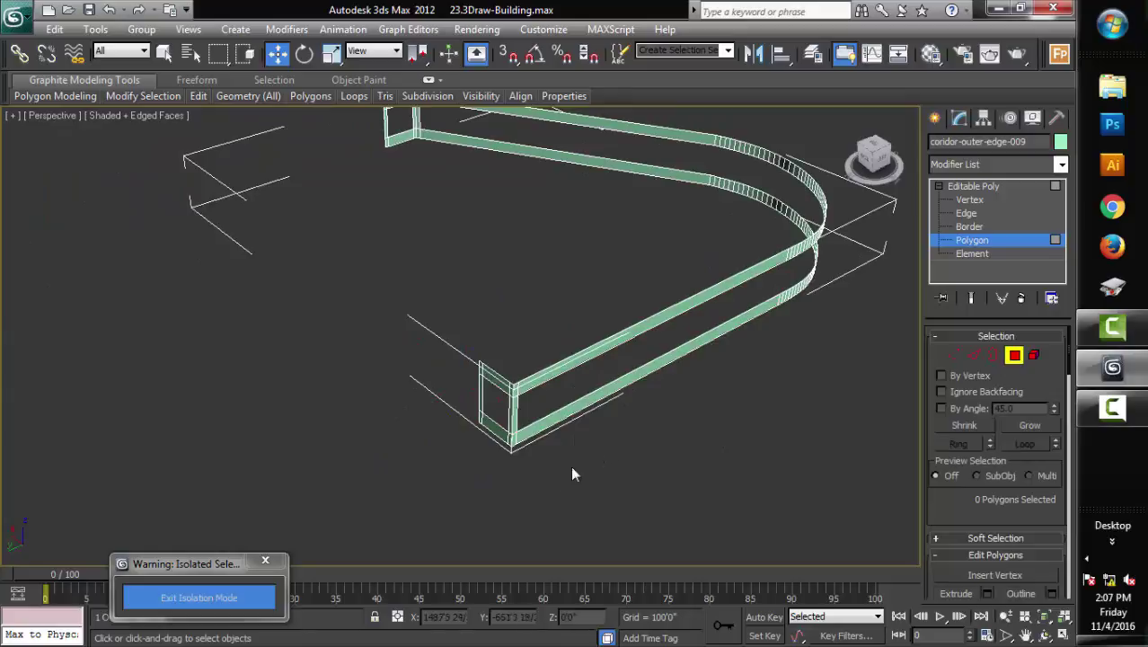
mouse_move(570, 465)
middle_mouse_down("alt")
mouse_move(602, 442)
mouse_move(648, 481)
mouse_move(571, 523)
mouse_move(550, 504)
mouse_move(360, 523)
mouse_move(624, 367)
mouse_move(658, 389)
mouse_move(699, 385)
mouse_move(679, 405)
middle_mouse_up("alt")
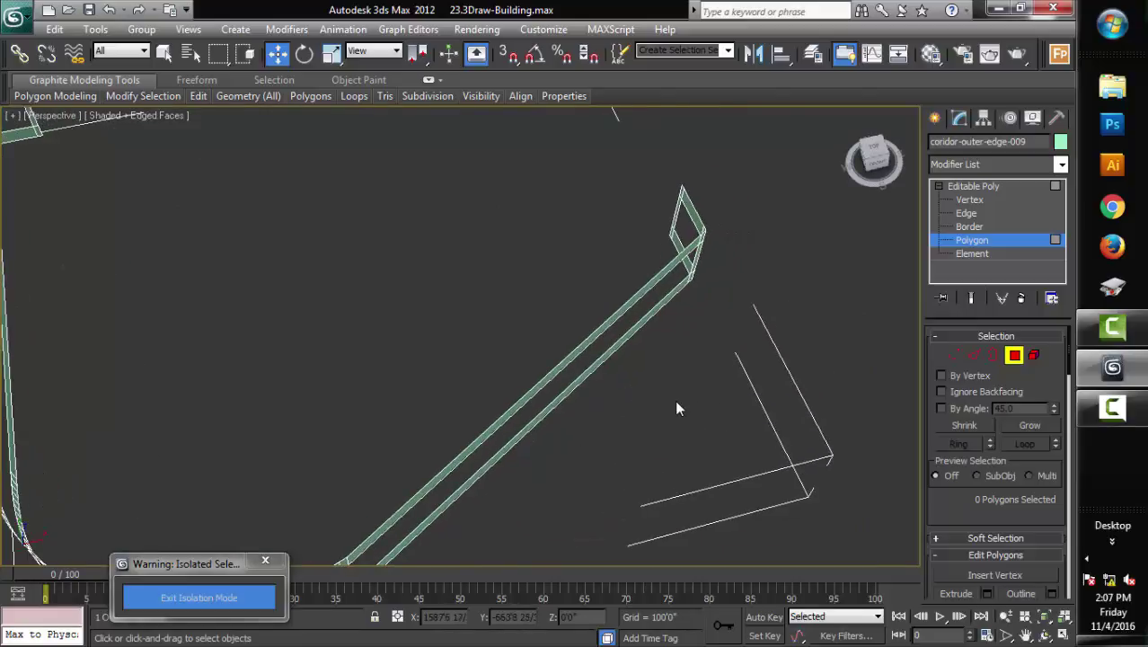
left_click(1013, 355)
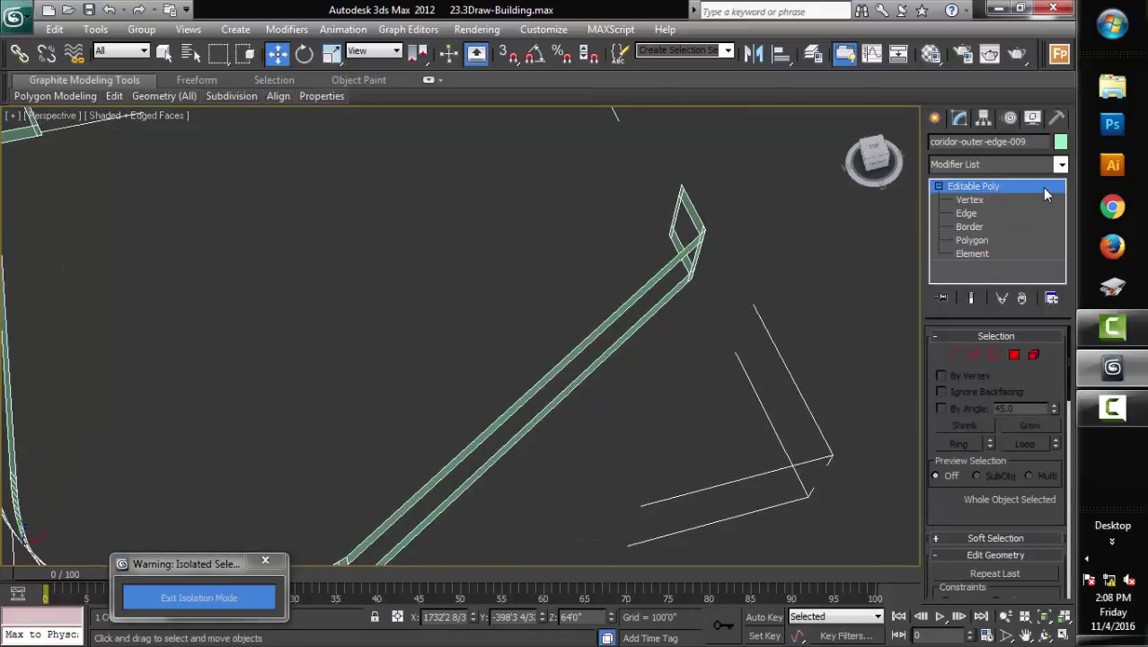
Turn on 3D snaps and add a Shell with Outer Amount 0 and Inner Amount 1'6"
key("s")
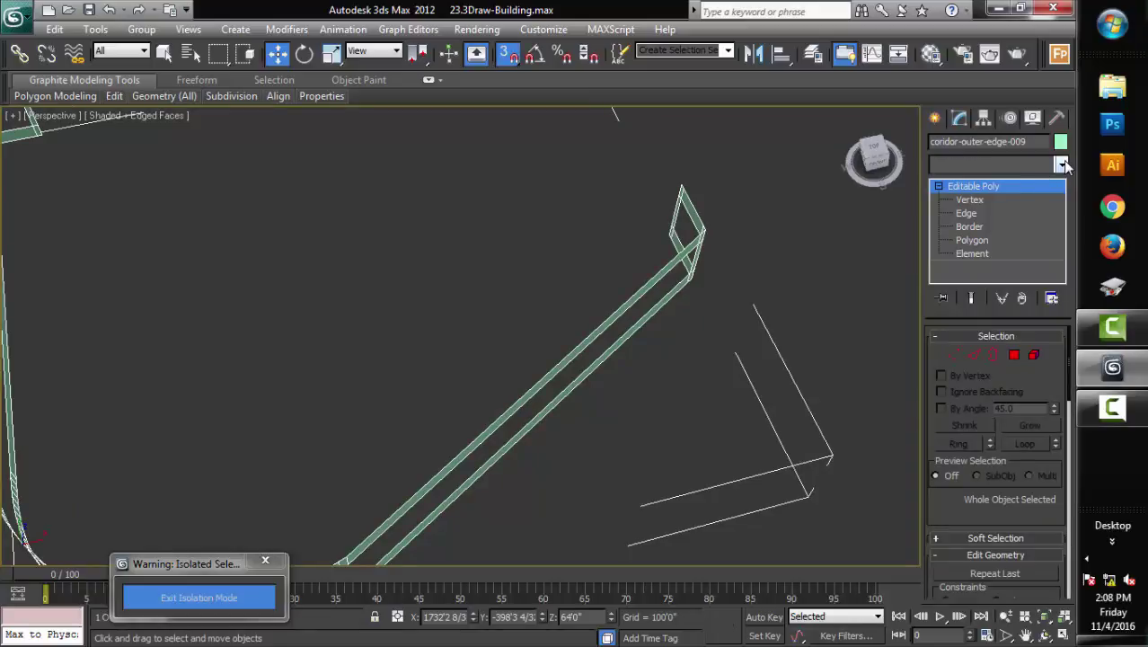
left_click(1061, 164)
key("s")
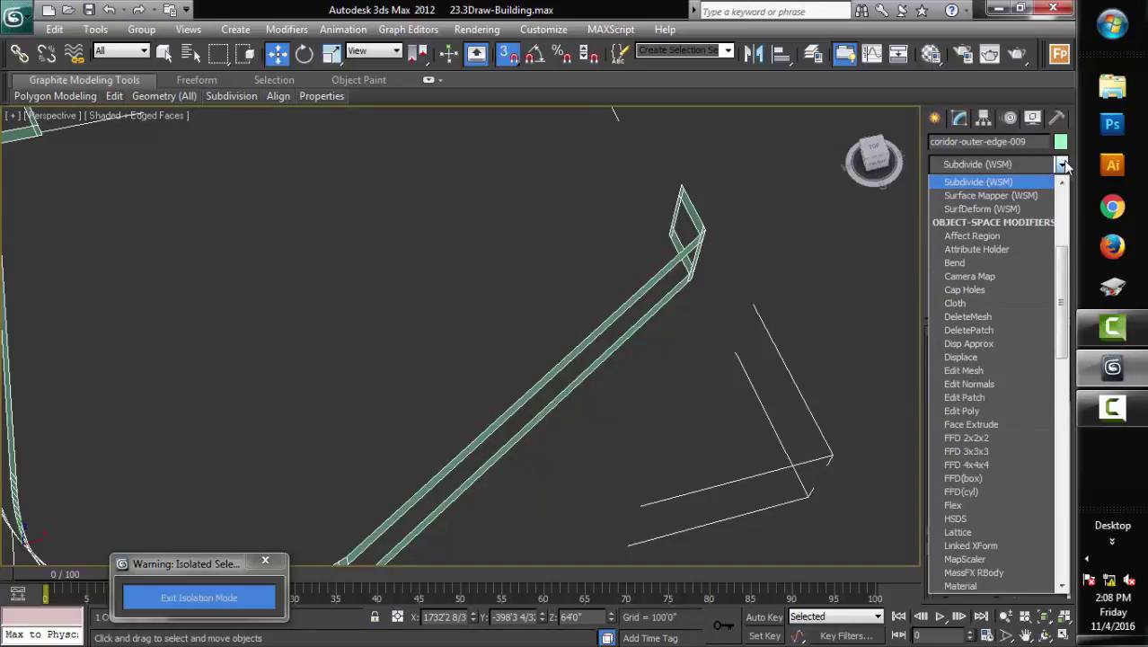
key("s")
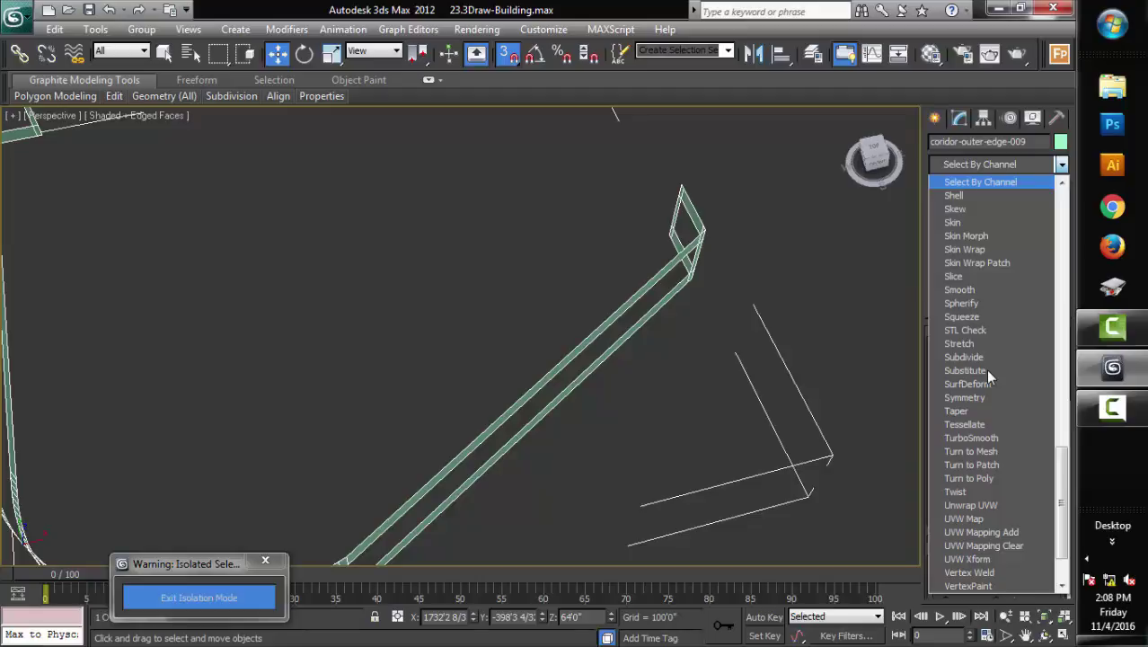
left_click(960, 197)
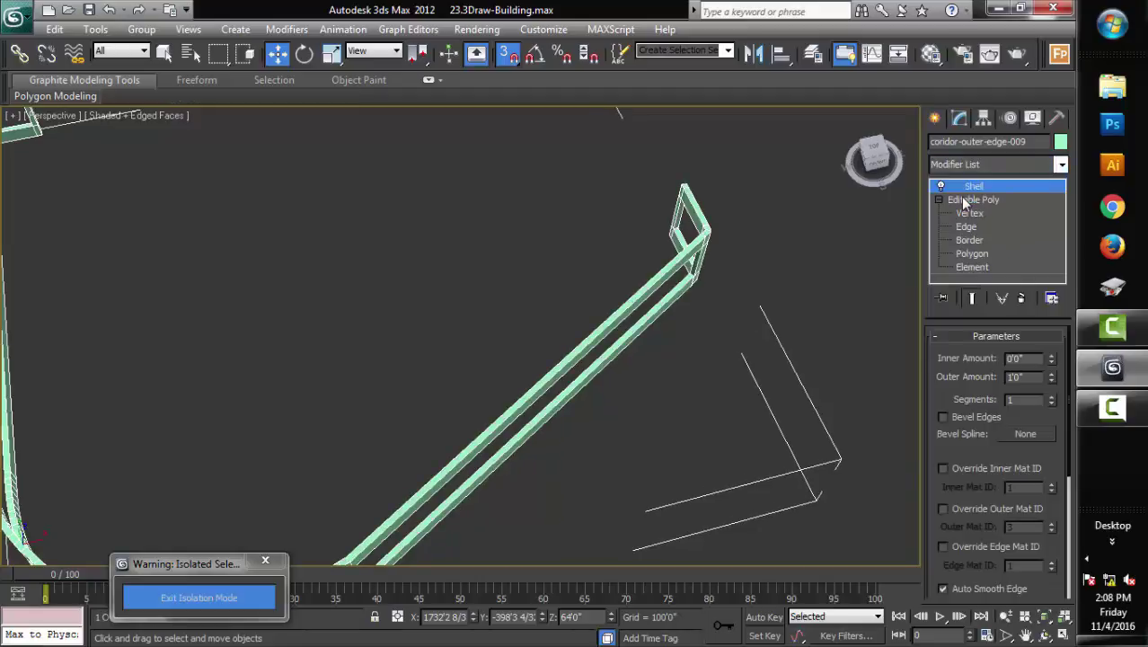
double_click(1031, 377)
type("0")
key("Return")
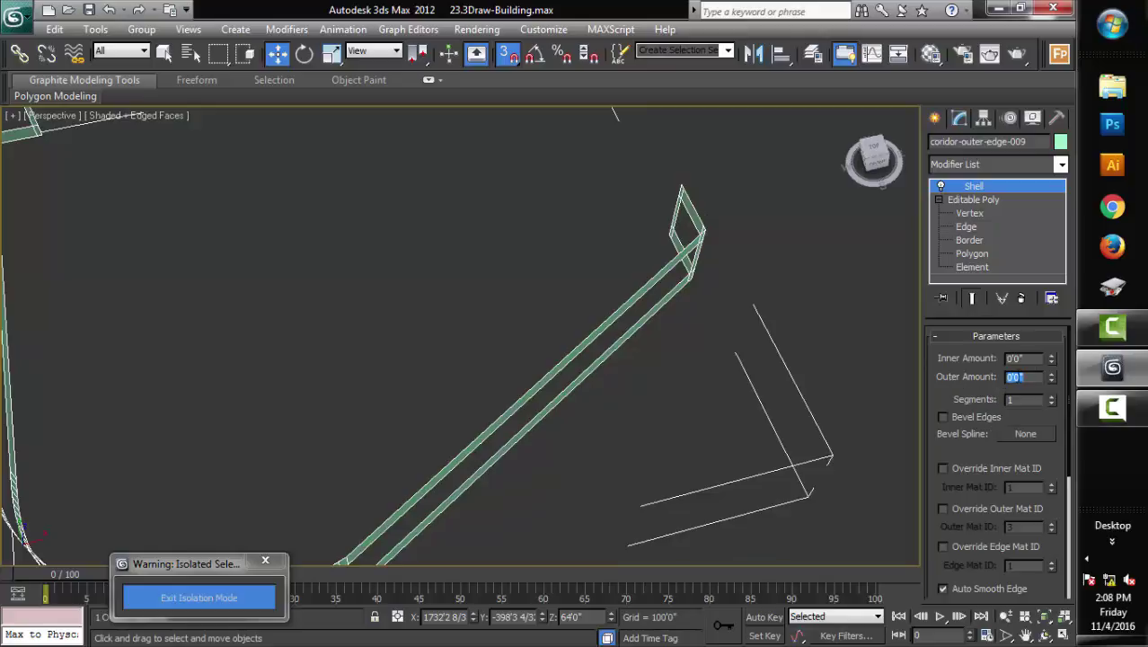
double_click(1036, 358)
type("18")
key("Return")
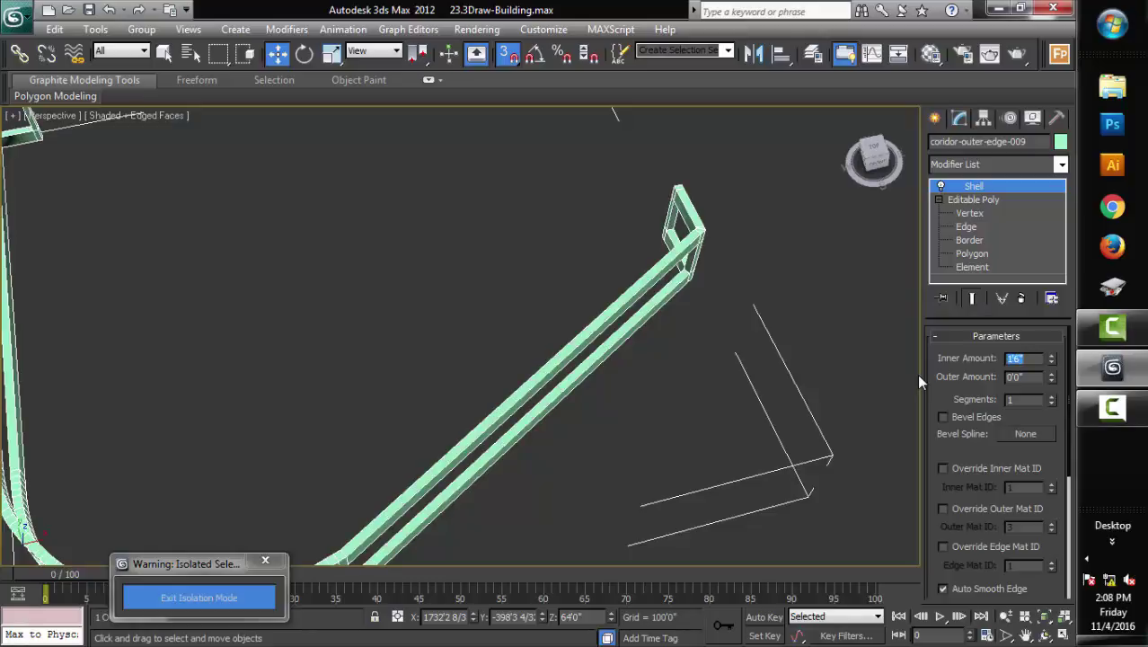
Add an Edit Poly modifier and collapse the whole stack into an editable poly
left_click(1061, 169)
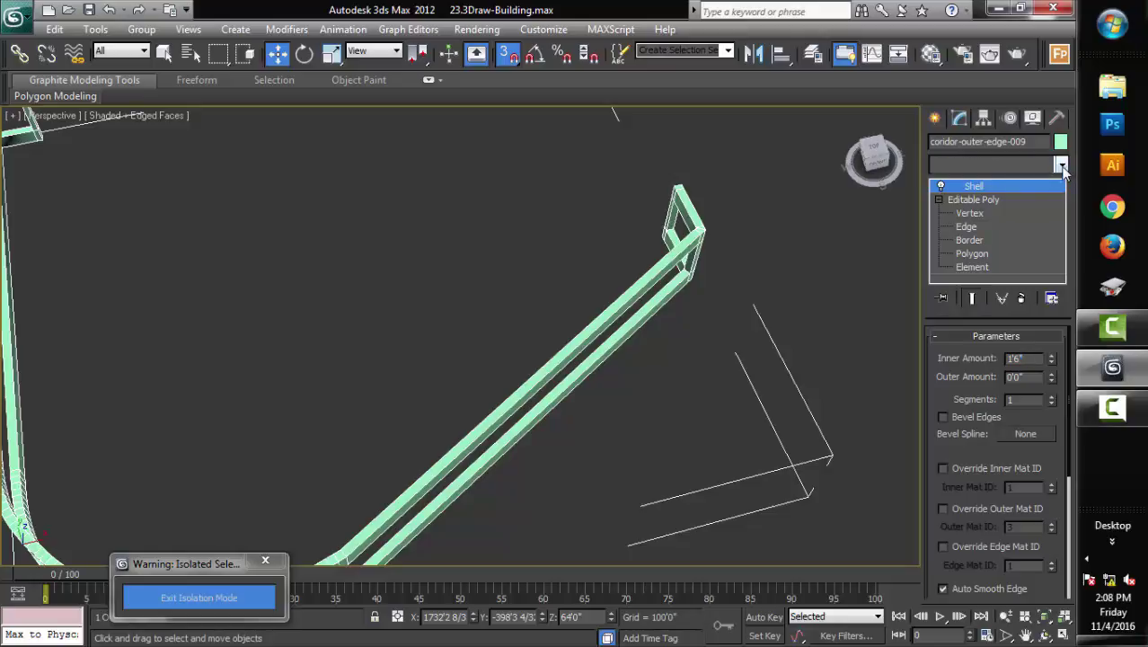
key("e")
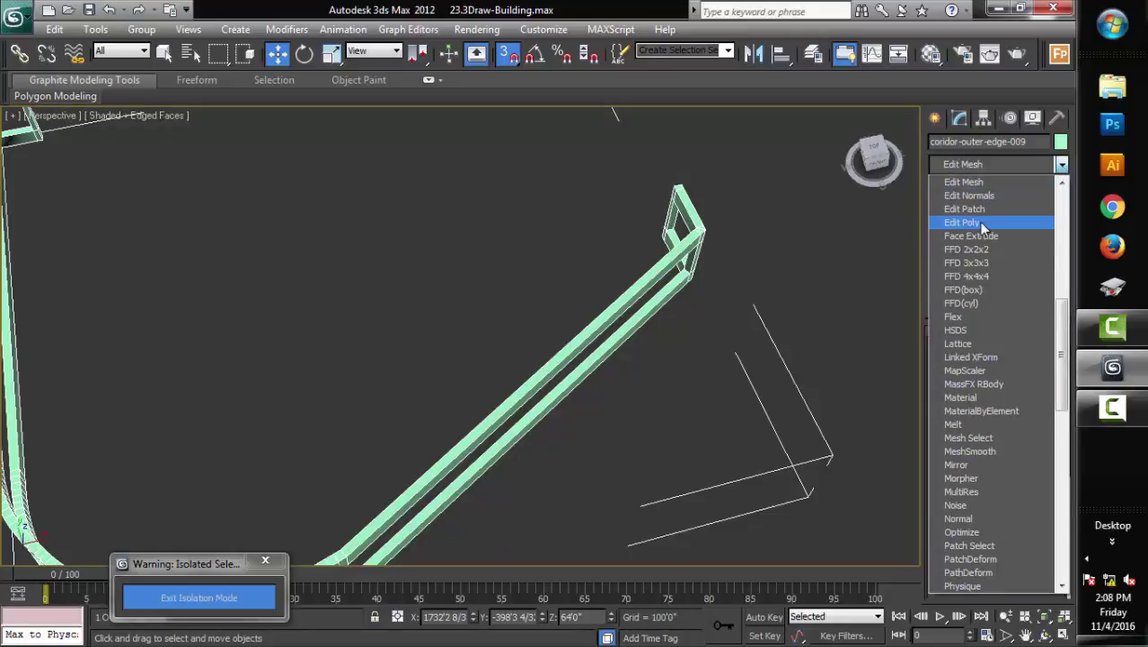
left_click(979, 225)
right_click(975, 197)
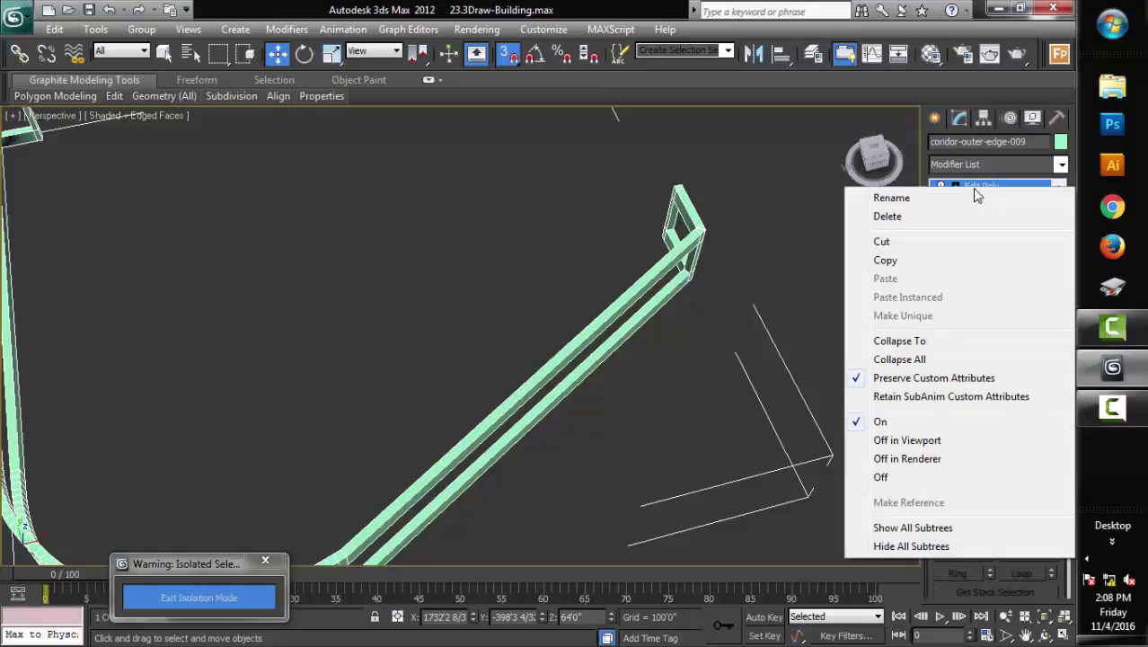
left_click(932, 359)
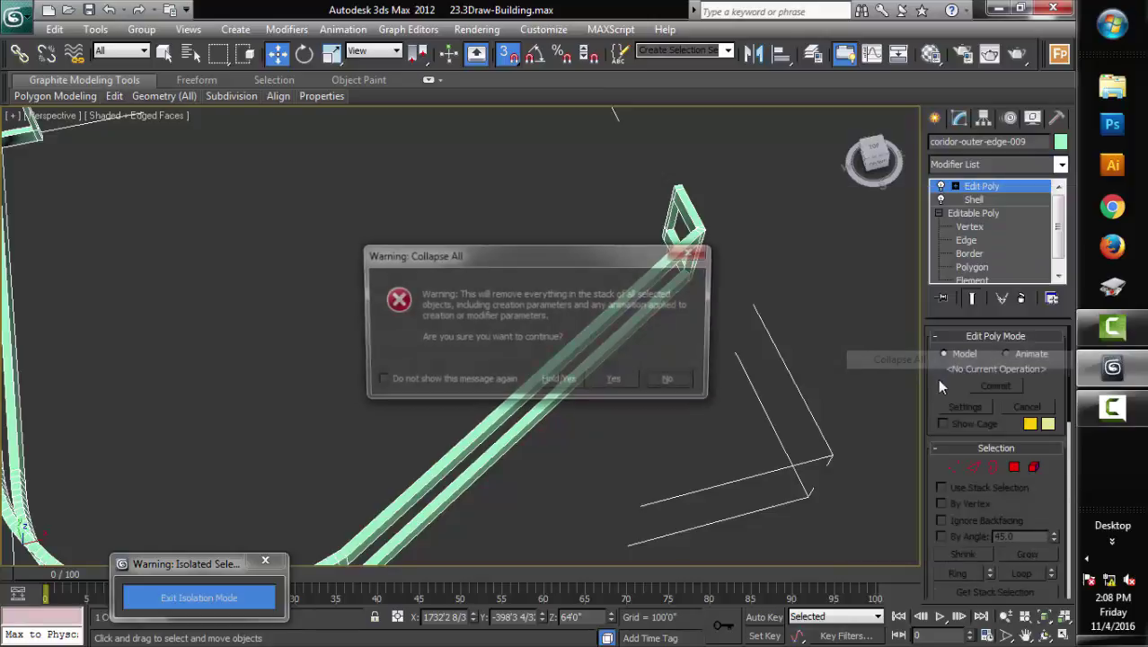
left_click(611, 378)
key("alt")
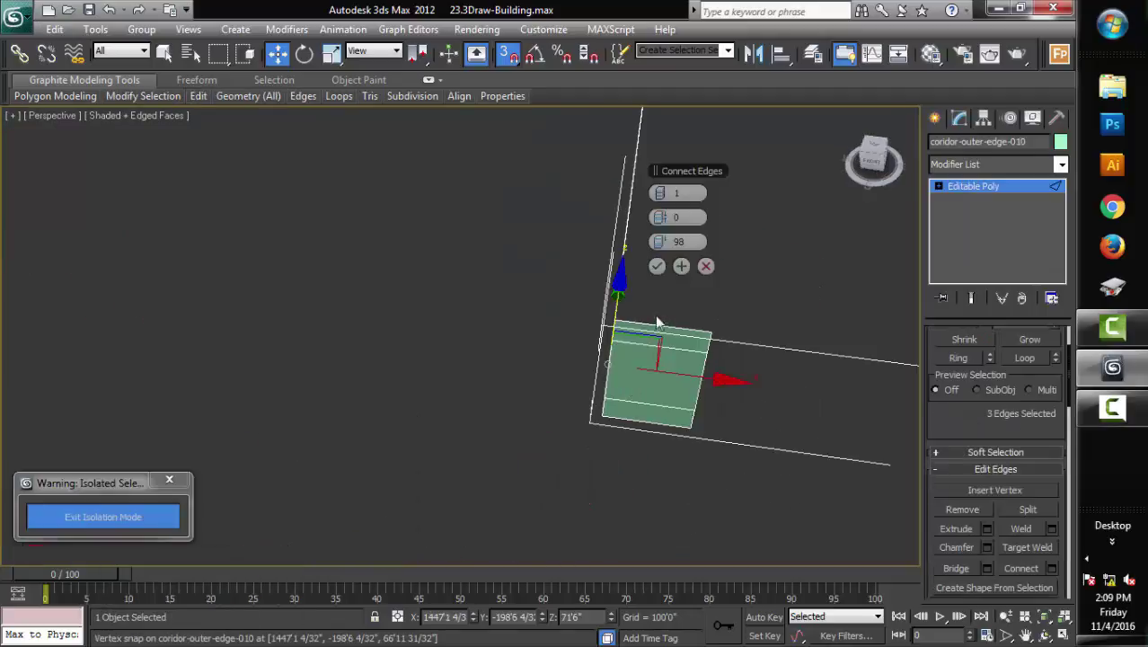
Connect the edges with 2 segments, Pinch 84 and Slide 0
left_click(666, 450, "ctrl")
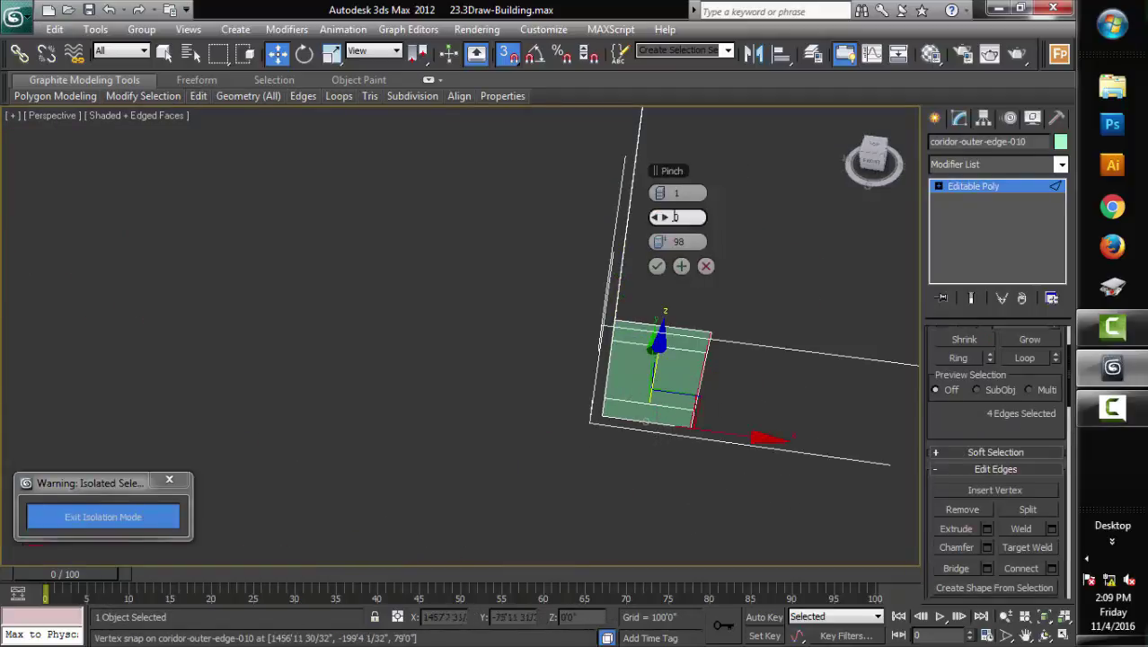
left_click_drag(666, 196, 925, 246)
right_click(658, 240)
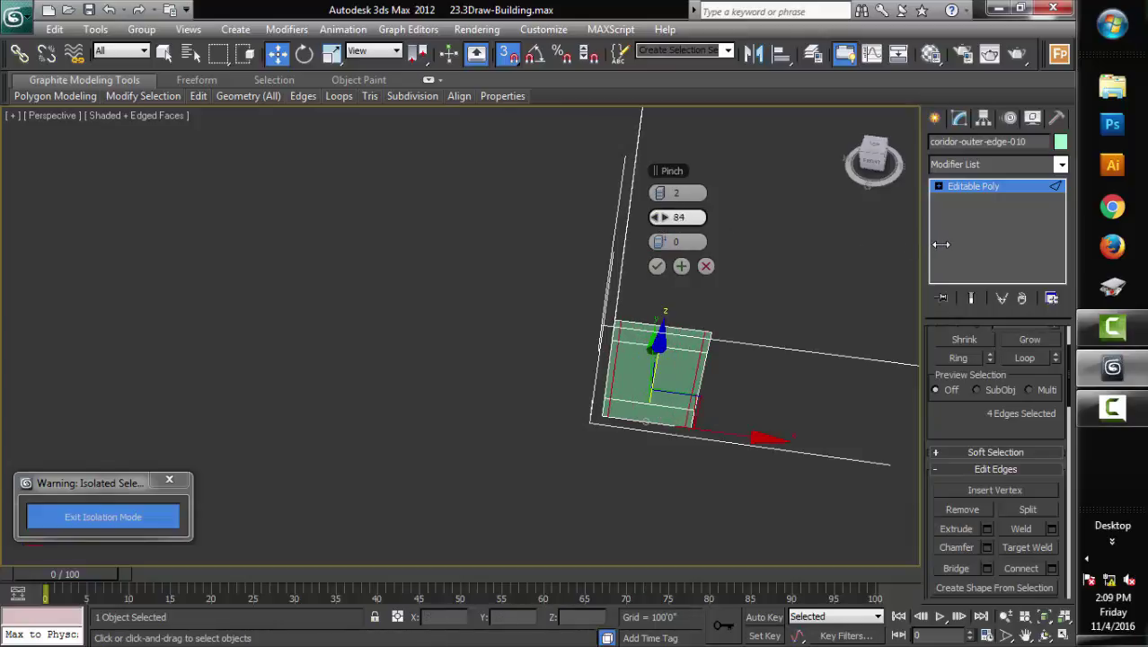
left_click(656, 266)
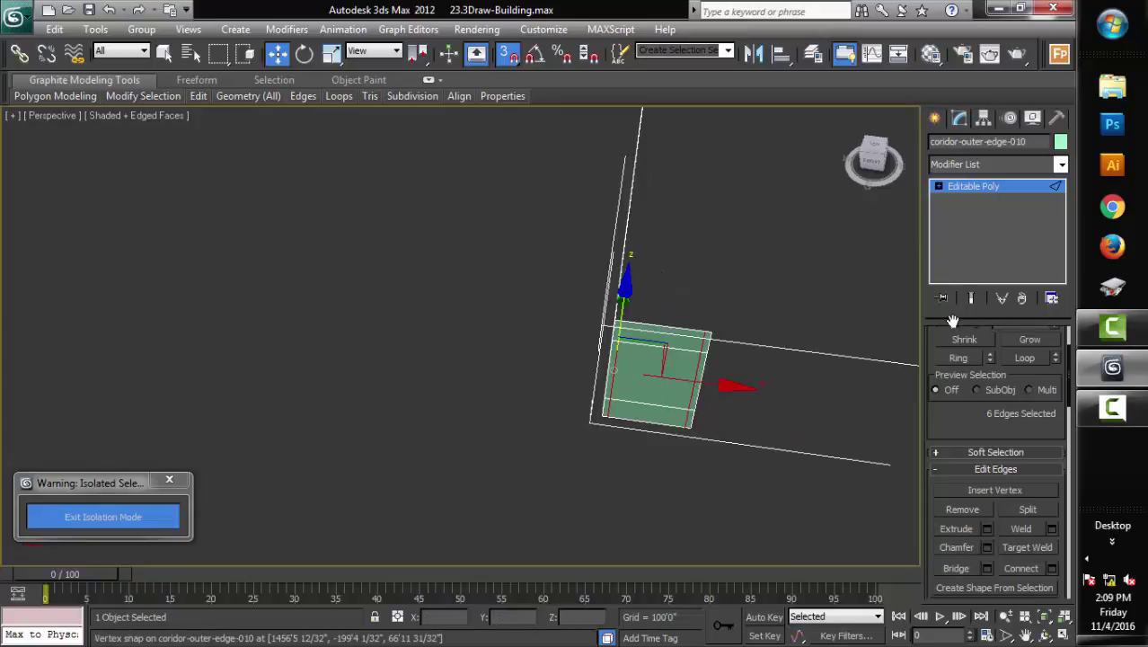
left_click(939, 186)
left_click(968, 227)
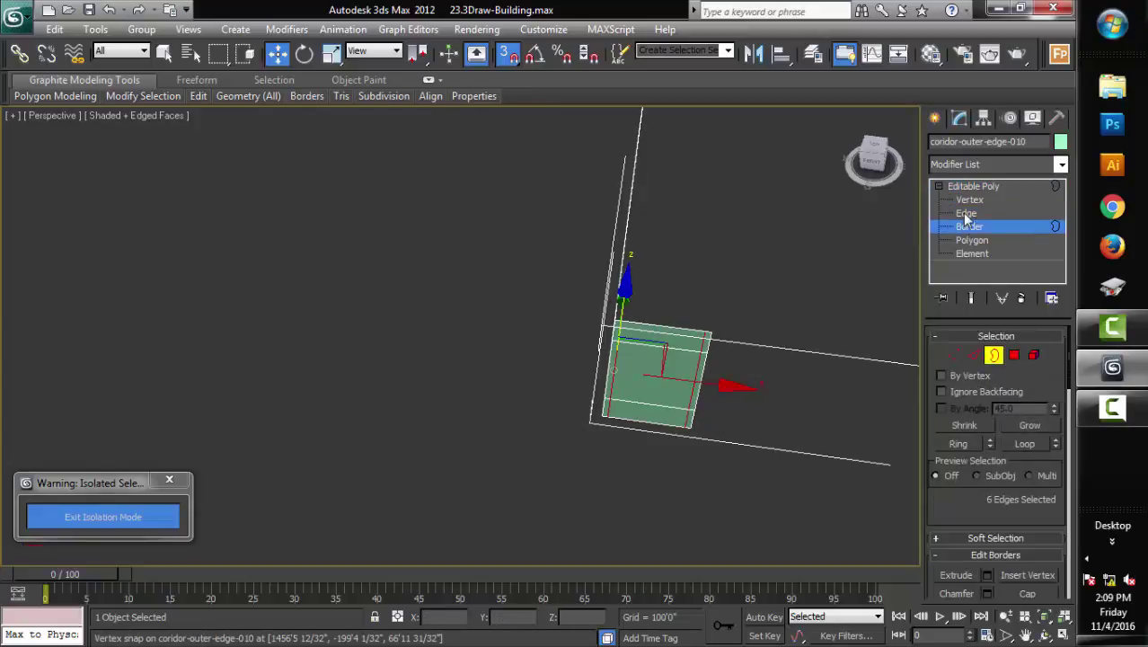
Delete the centre face of the wall end and the long wall's middle strip
key("4")
left_click(666, 377)
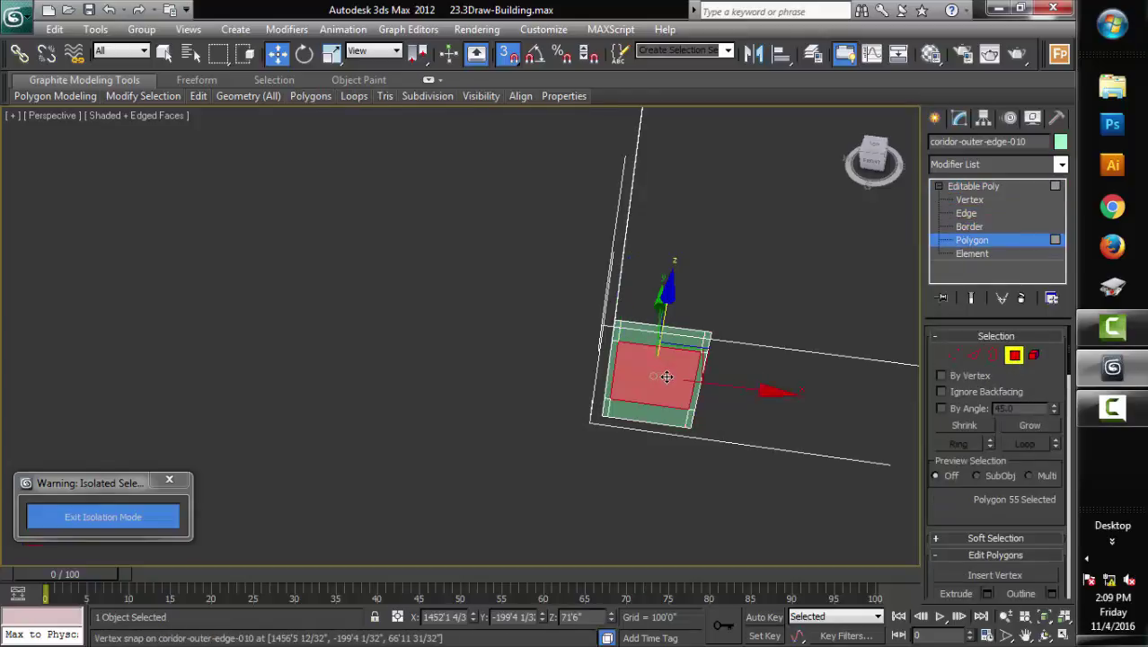
key("Delete")
left_click(651, 387)
left_click(641, 331)
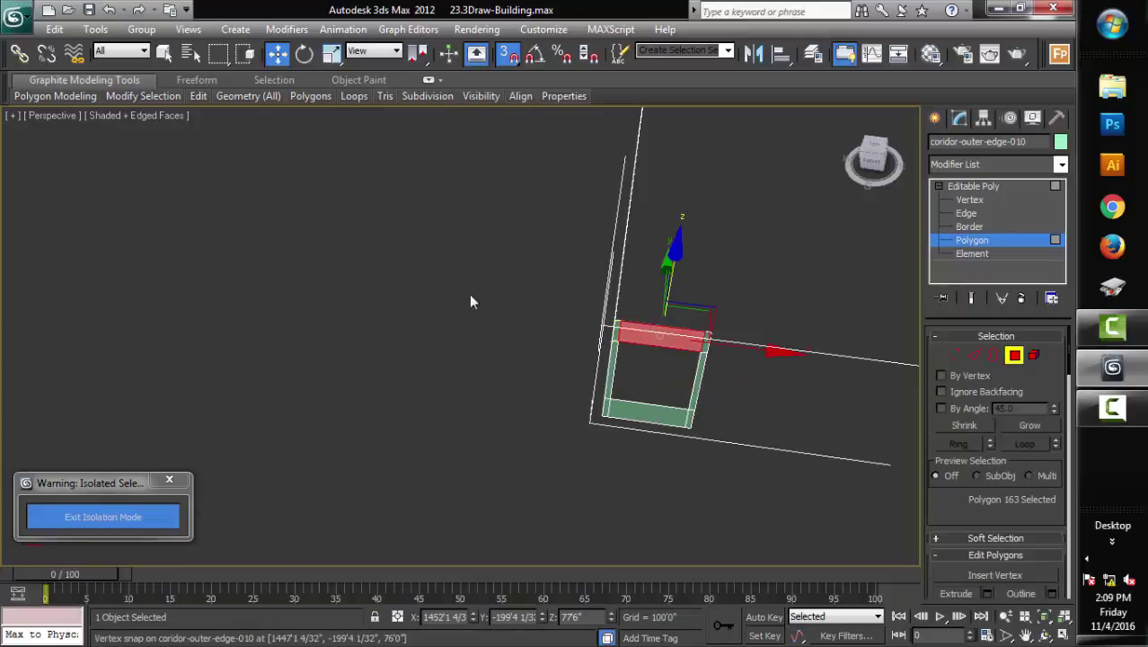
left_click(164, 53)
scroll(479, 422, "up", 3)
scroll(538, 395, "up", 4)
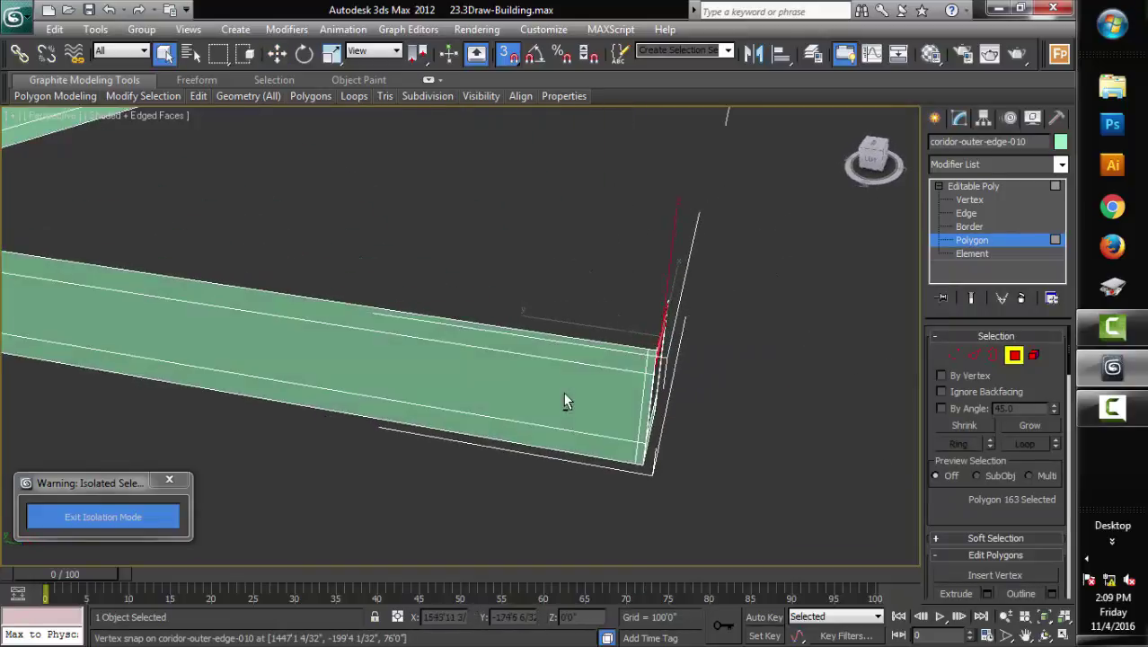
left_click(553, 395)
key("Delete")
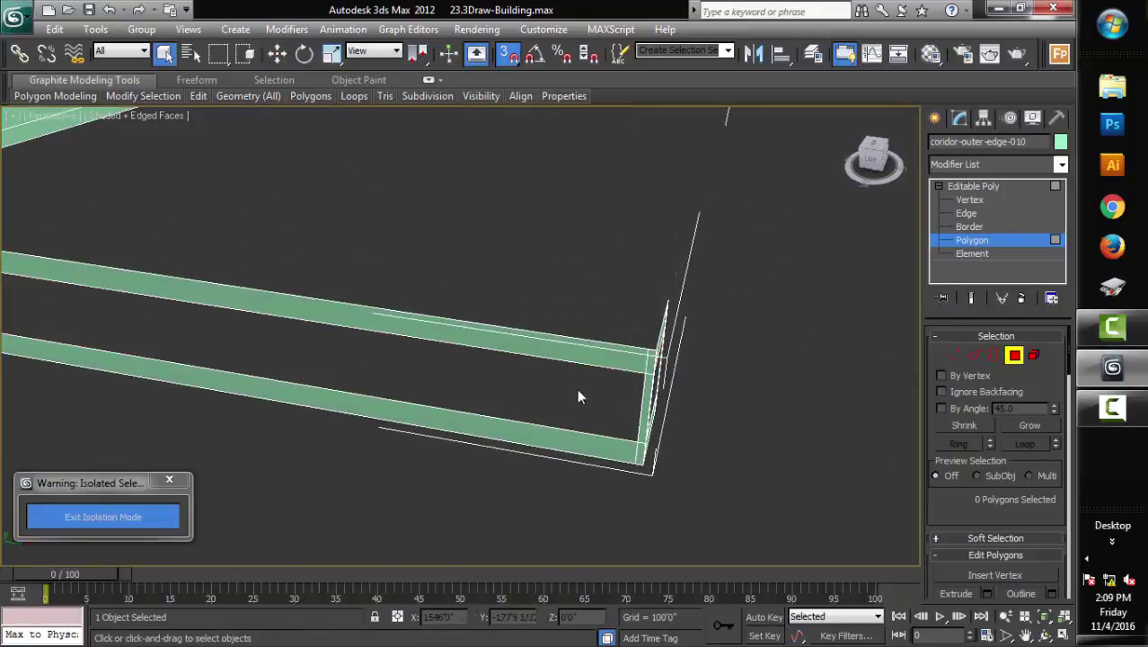
Box-select and delete the curved wall's middle faces, leaving top and bottom rails
left_click(587, 357)
mouse_move(687, 396)
middle_mouse_down("alt")
mouse_move(568, 390)
mouse_move(525, 361)
mouse_move(529, 350)
middle_mouse_up("alt")
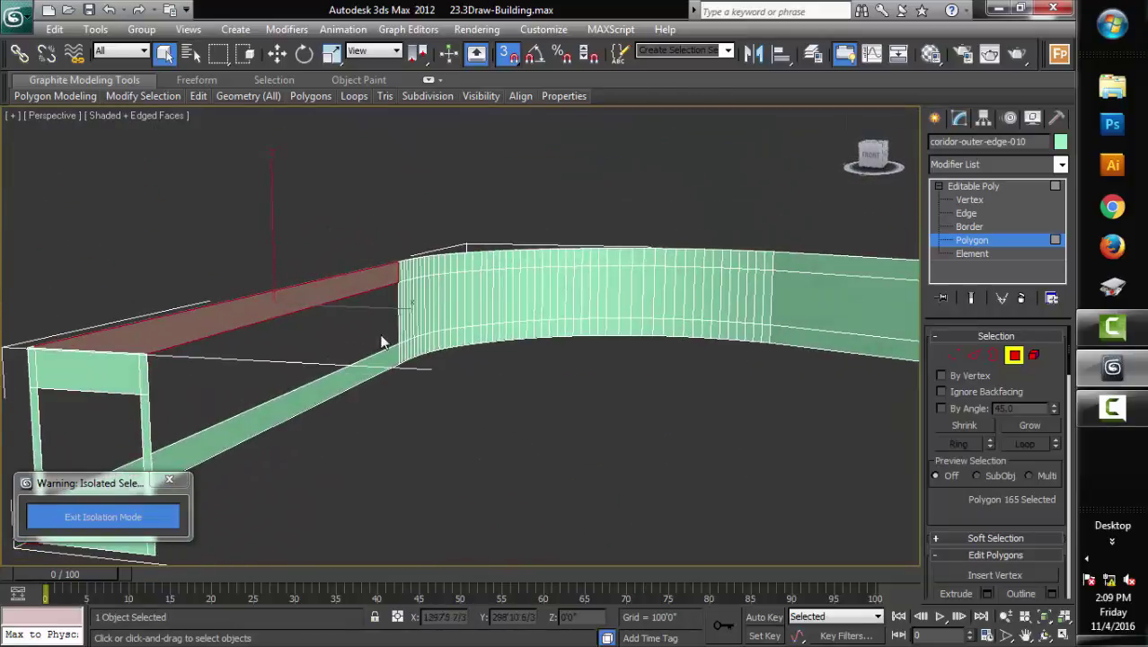
left_click_drag(622, 303, 768, 303)
key("Delete")
key("Delete")
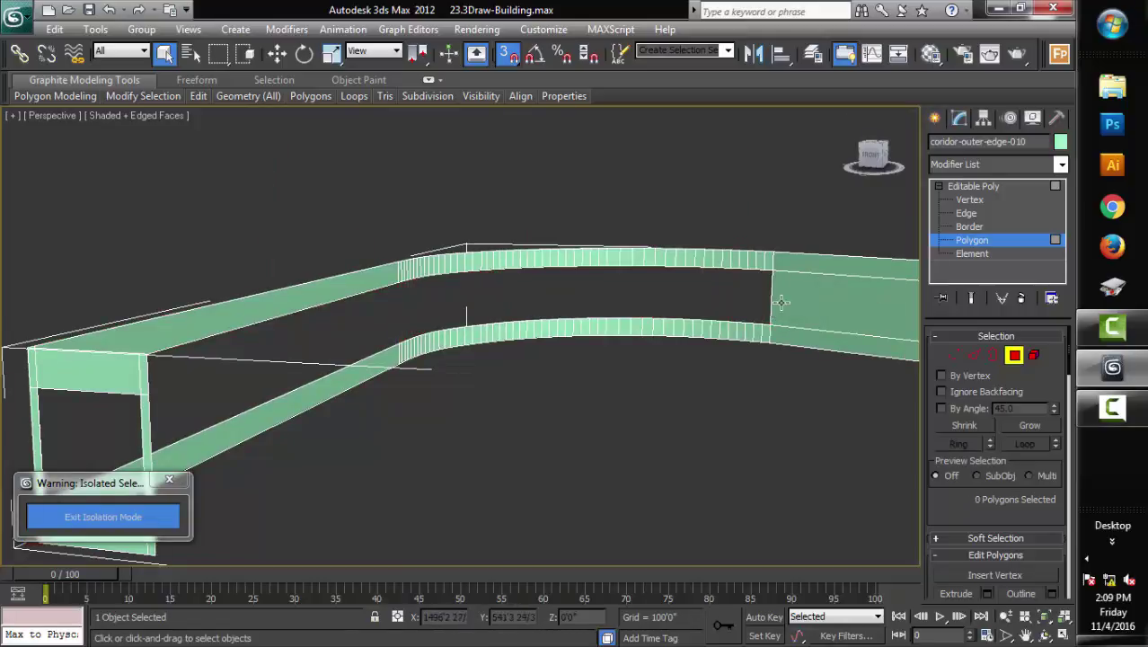
left_click(778, 320)
Select four edges across the wall panel and slide a new connecting edge toward the wall's end
mouse_move(543, 420)
middle_mouse_down("alt")
mouse_move(836, 444)
mouse_move(876, 424)
mouse_move(634, 420)
mouse_move(658, 442)
middle_mouse_up("alt")
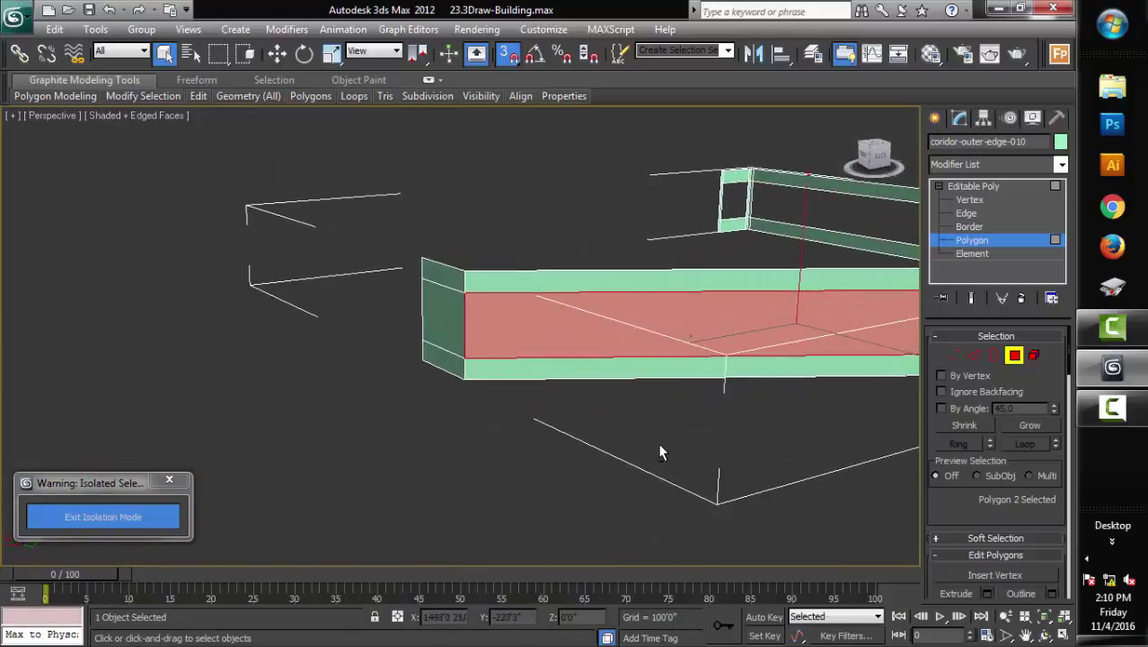
left_click_drag(519, 237, 634, 482)
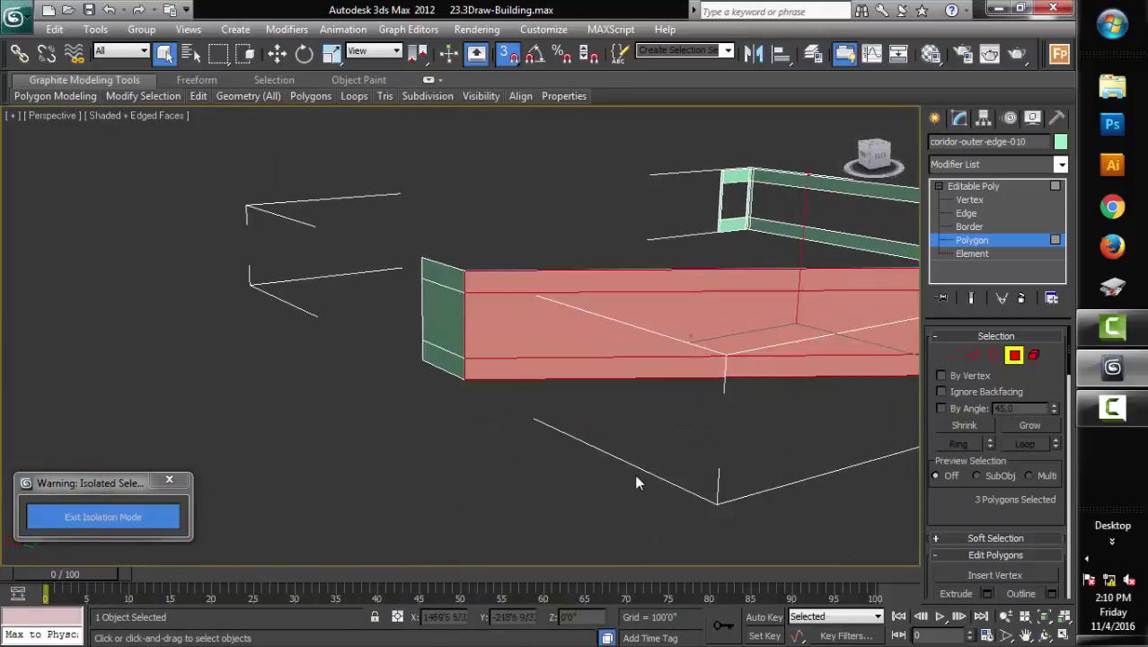
left_click(975, 356)
left_click_drag(551, 250, 603, 388)
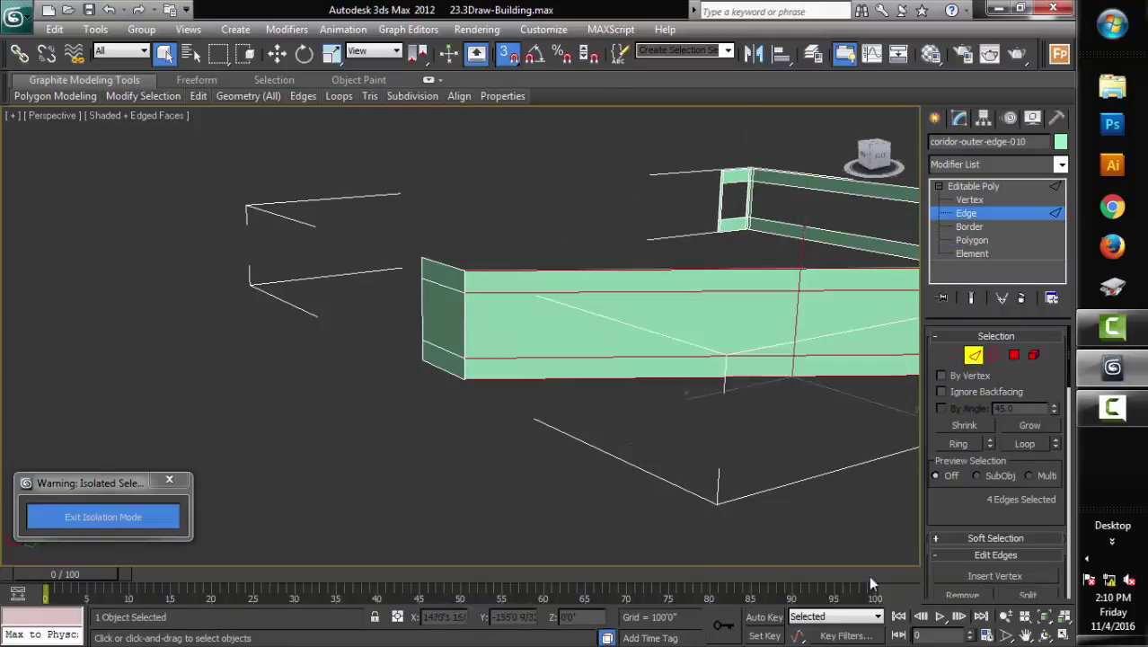
left_click_drag(968, 537, 968, 400)
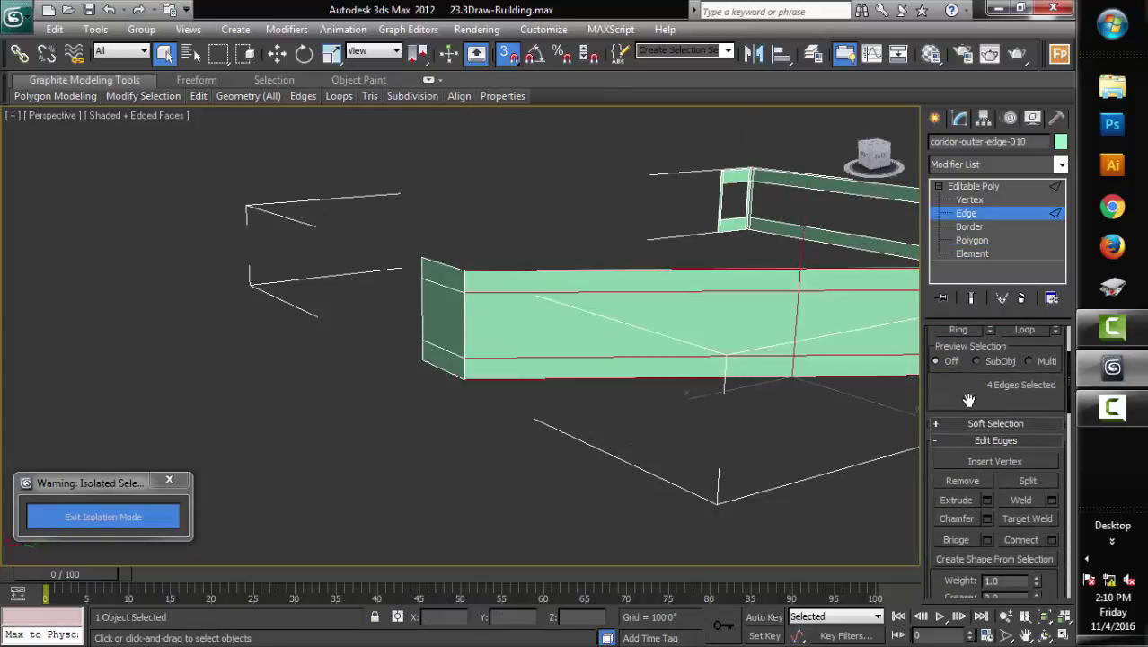
left_click(1053, 540)
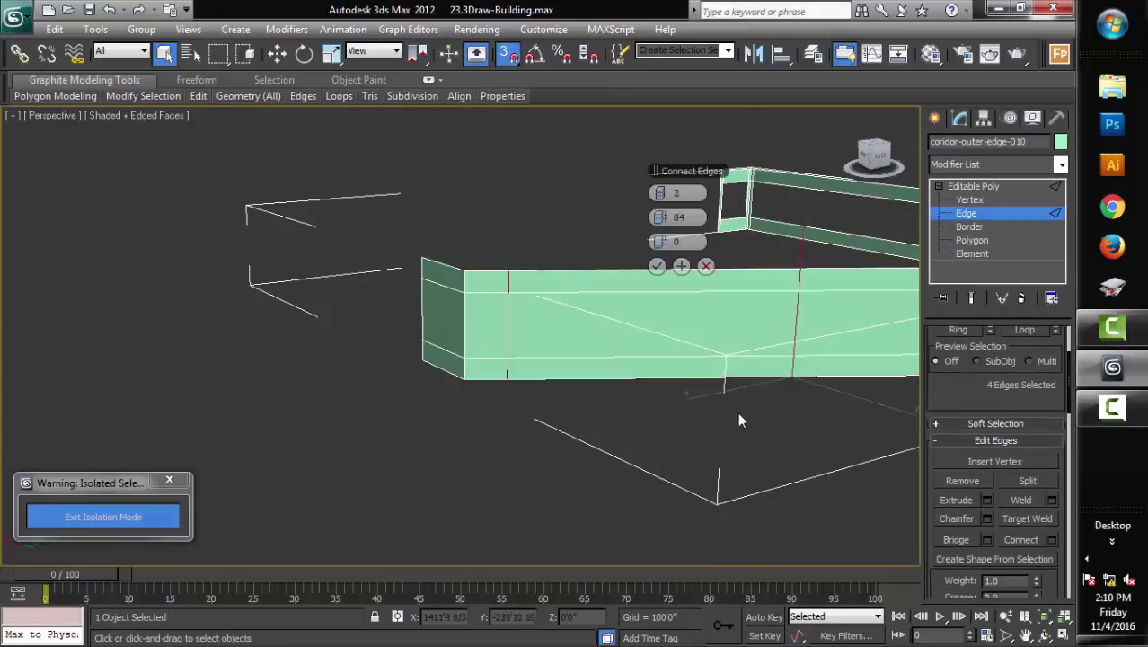
left_click(665, 194)
right_click(658, 217)
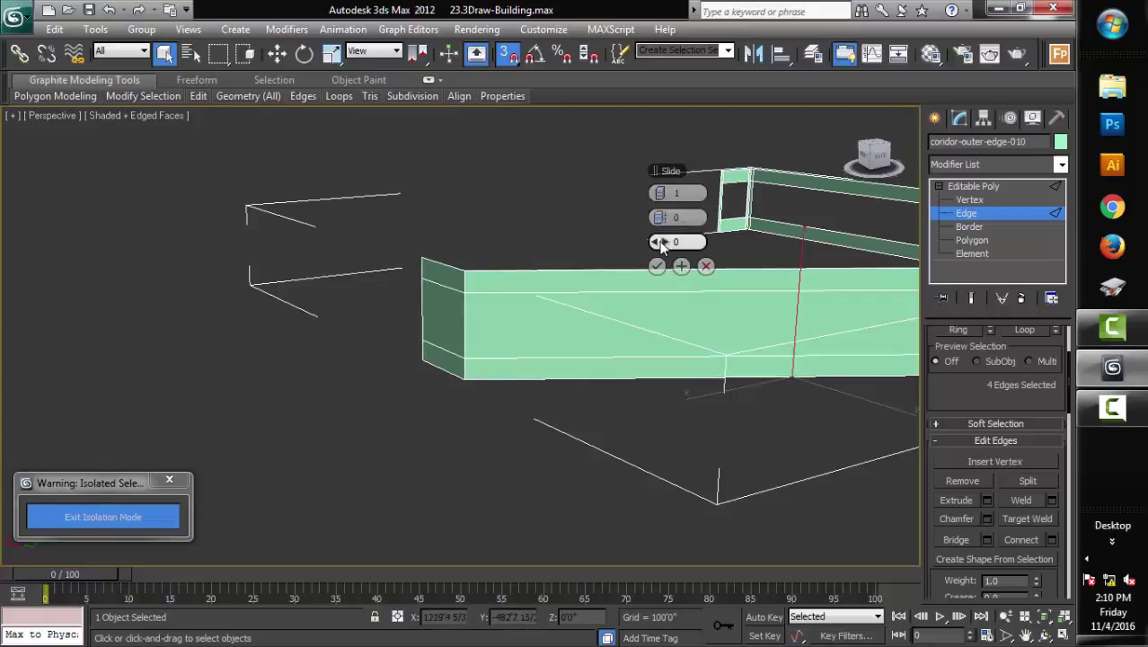
left_click_drag(658, 241, 330, 312)
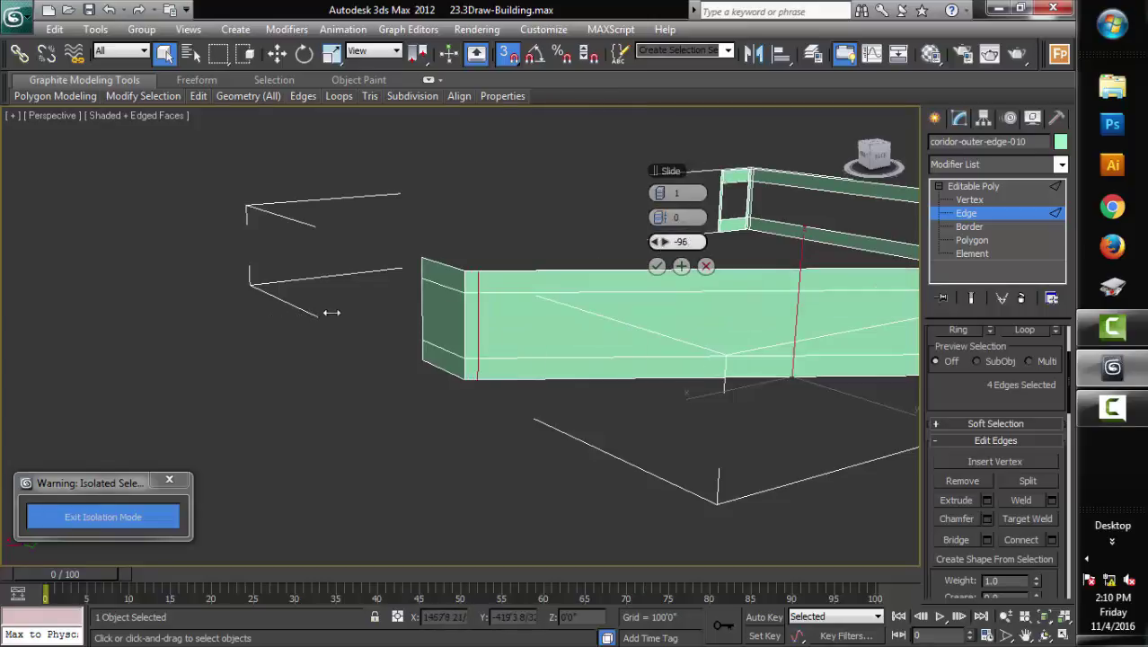
Add the end wall's edges and connect them with 2 pinched edges at slide 0
mouse_move(637, 359)
middle_mouse_down("alt")
mouse_move(664, 459)
mouse_move(458, 308)
middle_mouse_up("alt")
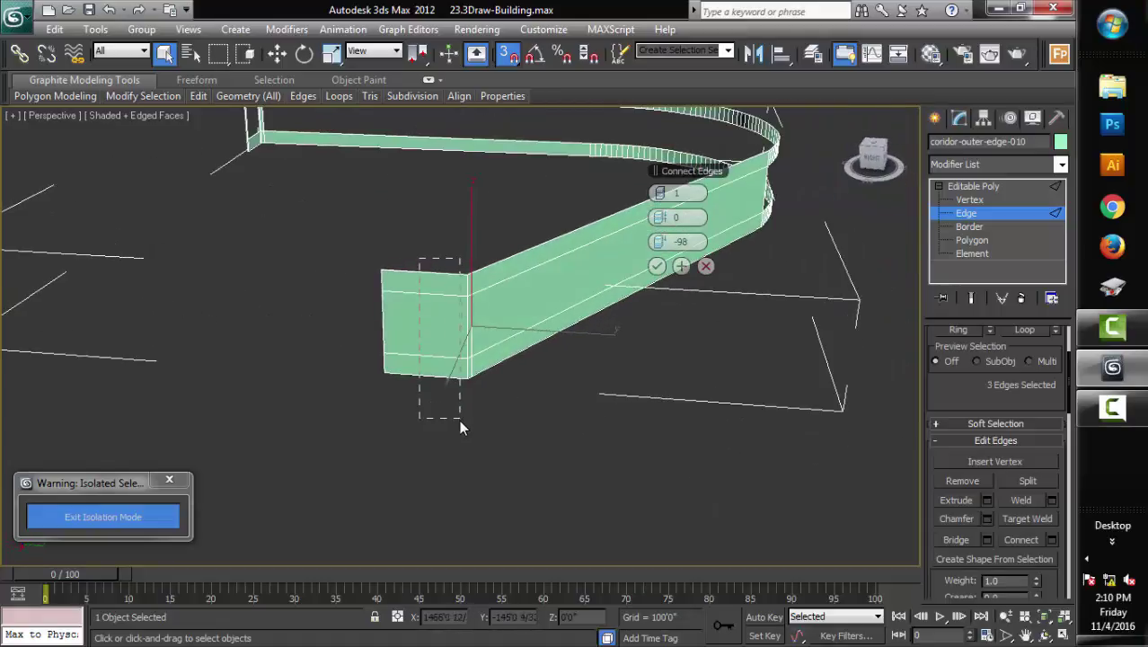
left_click_drag(458, 426, 459, 422)
left_click(678, 192)
type("2")
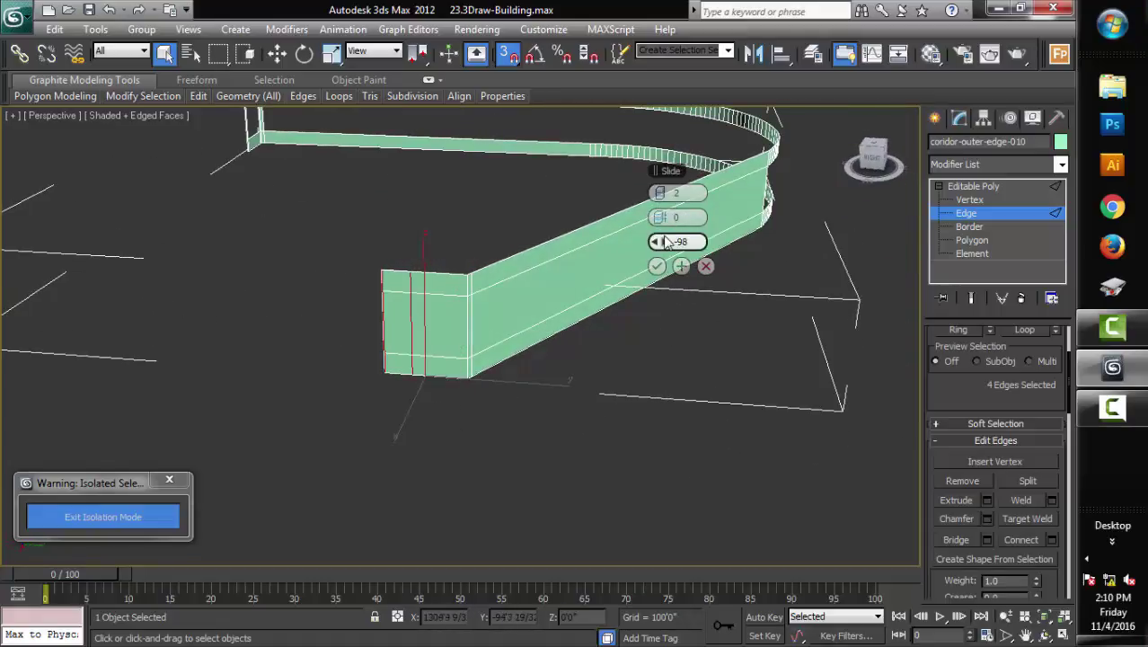
right_click(663, 243)
left_click_drag(660, 216, 954, 248)
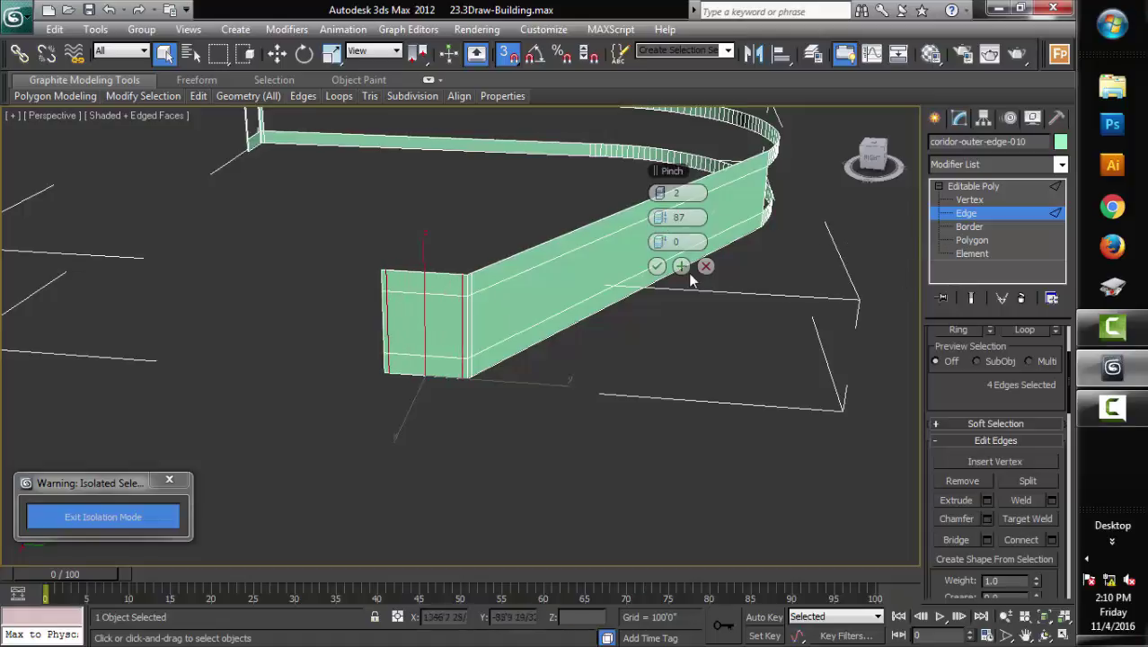
left_click(657, 266)
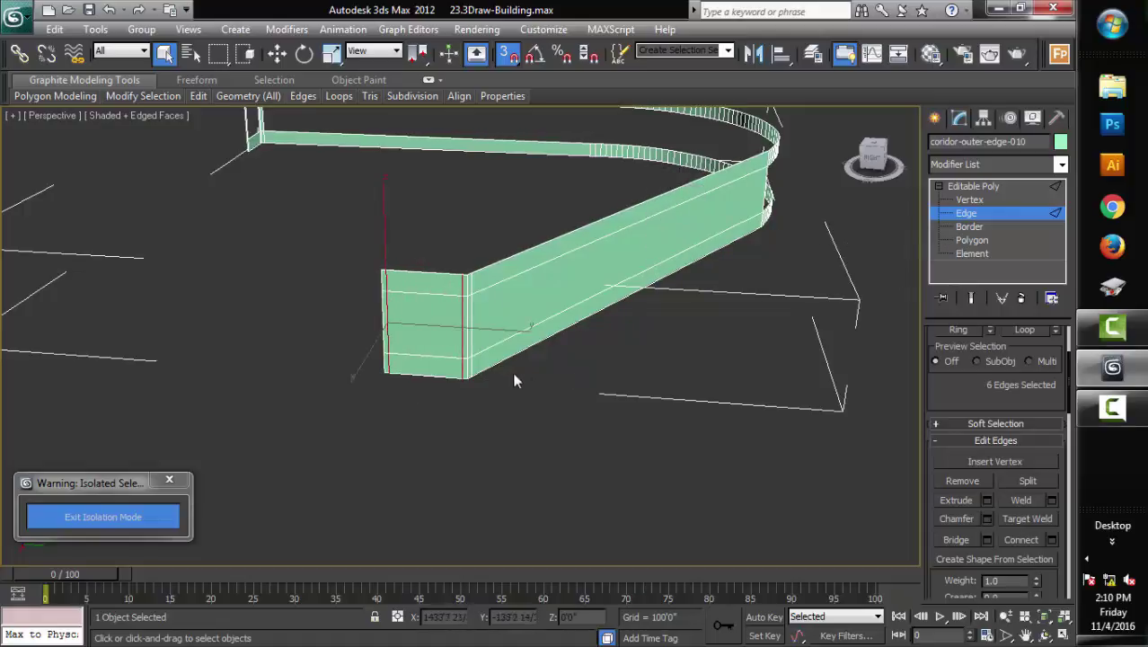
Delete the end face and side face between the new edges to open the railing frame
left_click(988, 240)
left_click(423, 332)
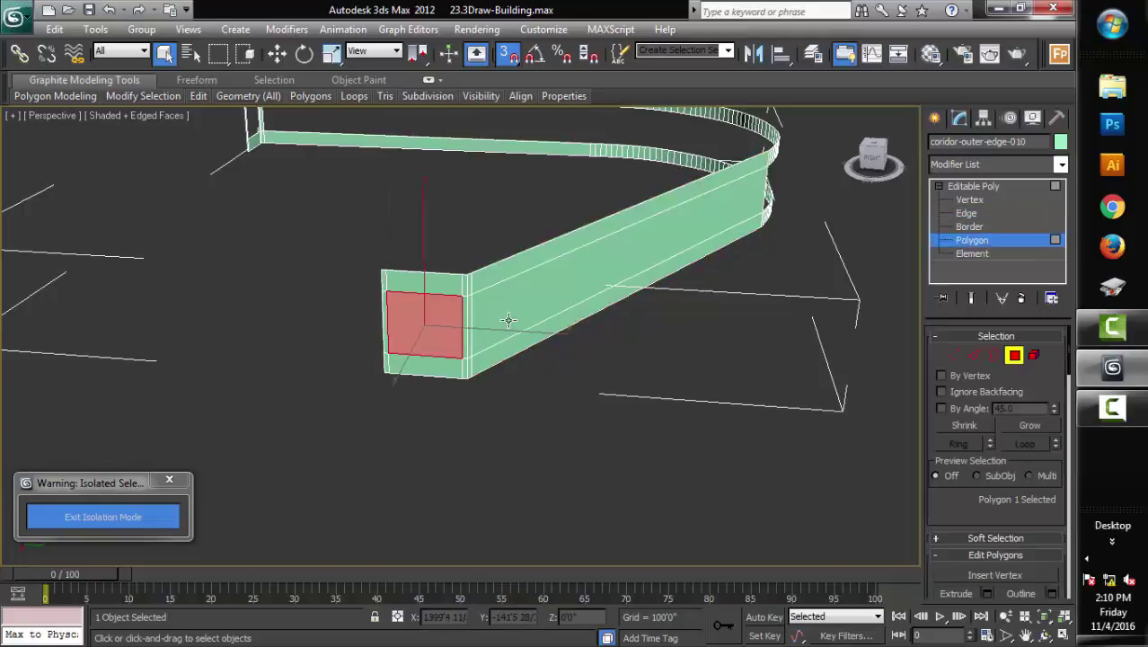
left_click(509, 320, "ctrl")
middle_click_drag(609, 322, 702, 333, "alt")
key("Delete")
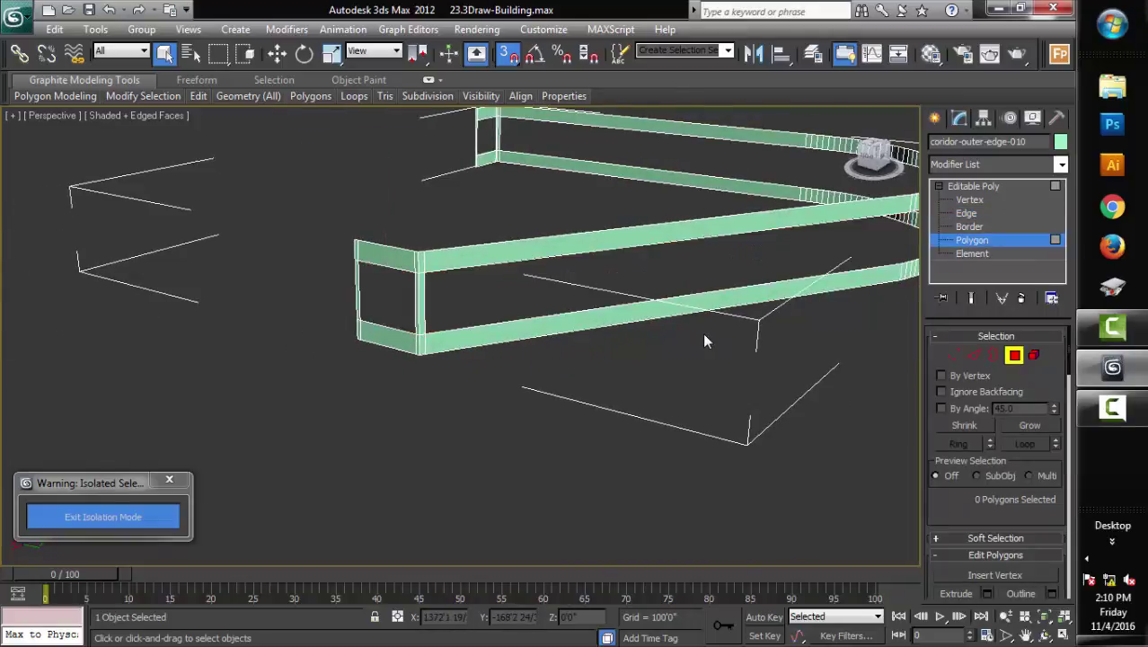
mouse_move(692, 382)
middle_mouse_down("alt")
mouse_move(727, 394)
mouse_move(678, 432)
mouse_move(641, 395)
mouse_move(666, 353)
mouse_move(757, 374)
mouse_move(779, 349)
mouse_move(830, 346)
mouse_move(735, 377)
mouse_move(762, 395)
mouse_move(751, 387)
mouse_move(769, 325)
mouse_move(765, 352)
middle_mouse_up("alt")
Add a Shell modifier to the frame with a 1'6" Inner Amount
left_click(989, 185)
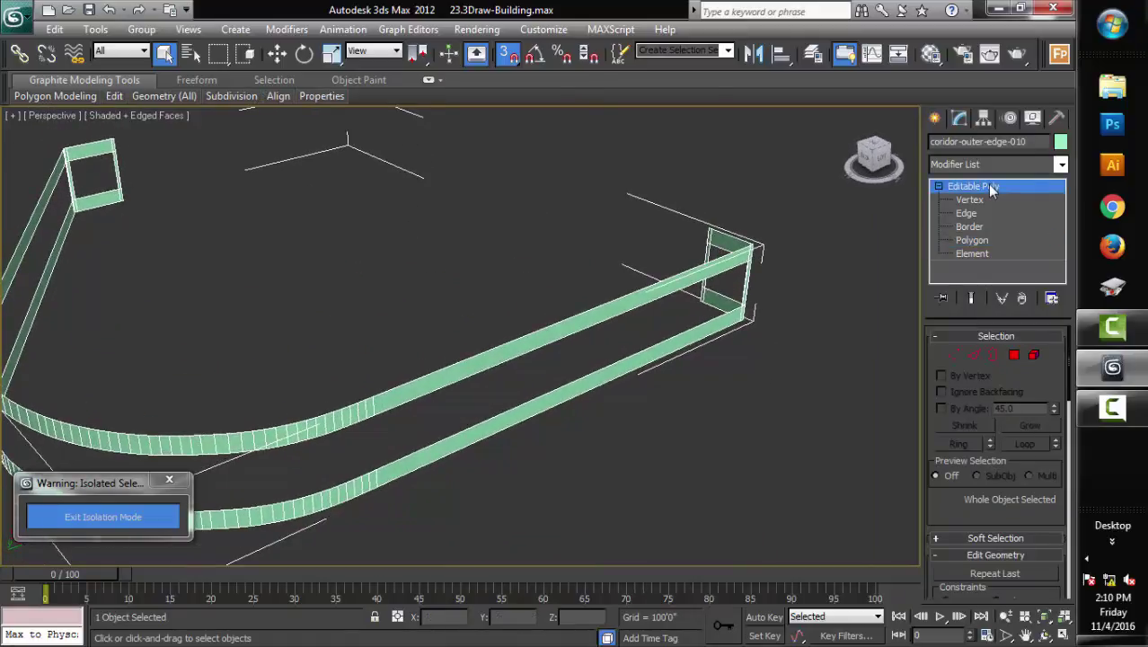
left_click(1061, 164)
key("s")
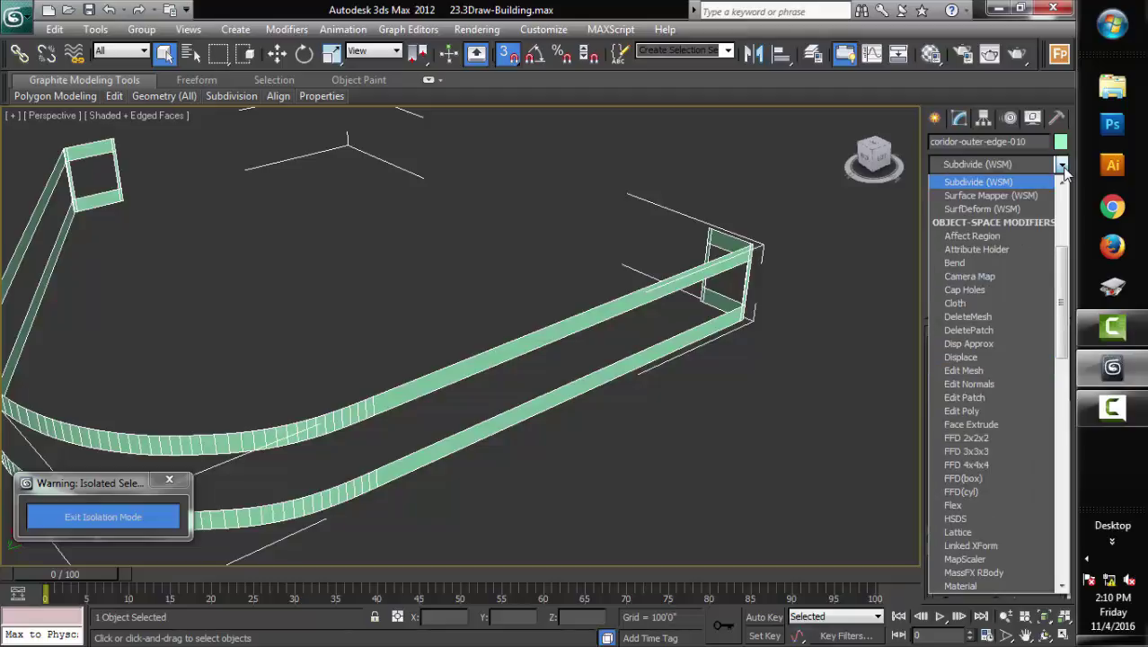
key("s")
key("s")
key("s")
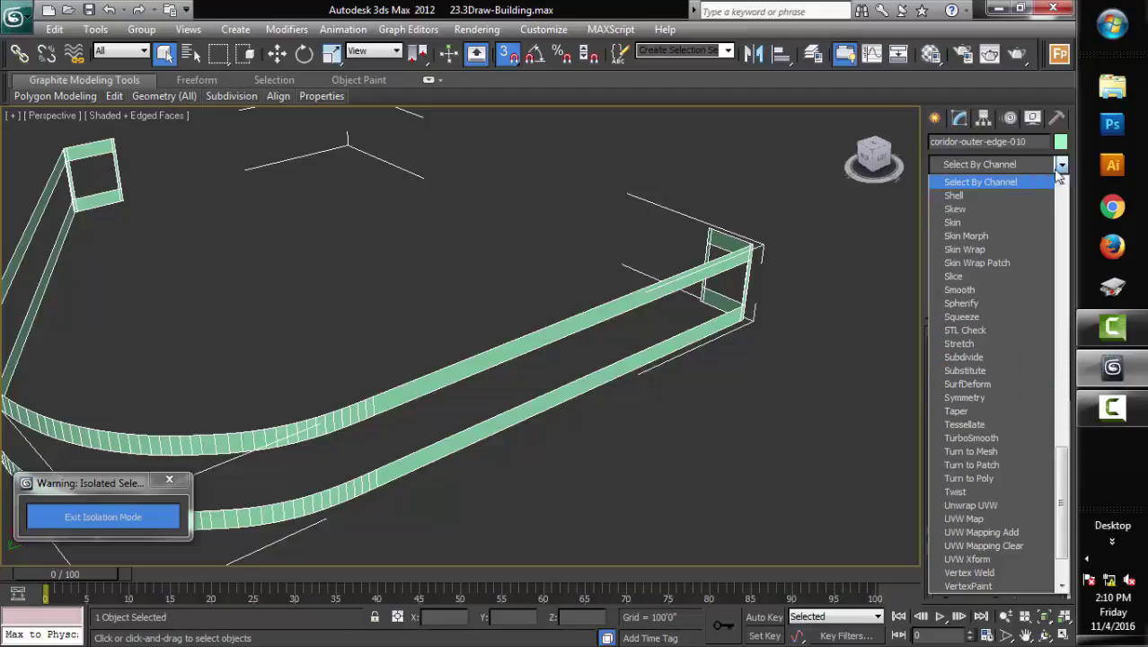
left_click(974, 193)
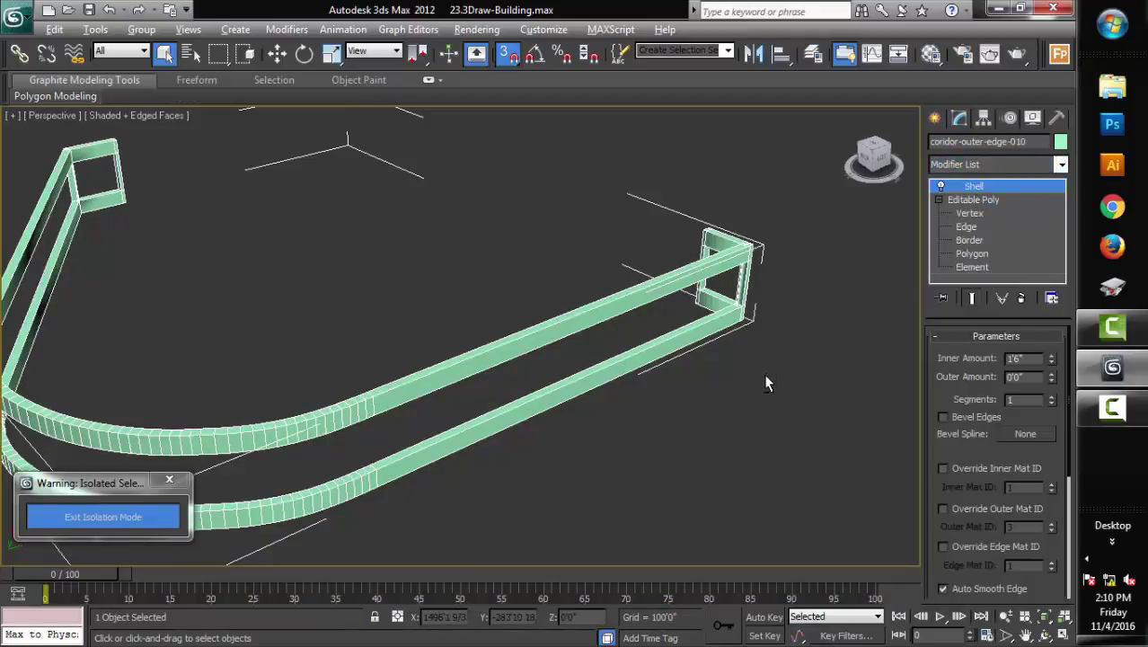
middle_click_drag(765, 384, 773, 412, "alt")
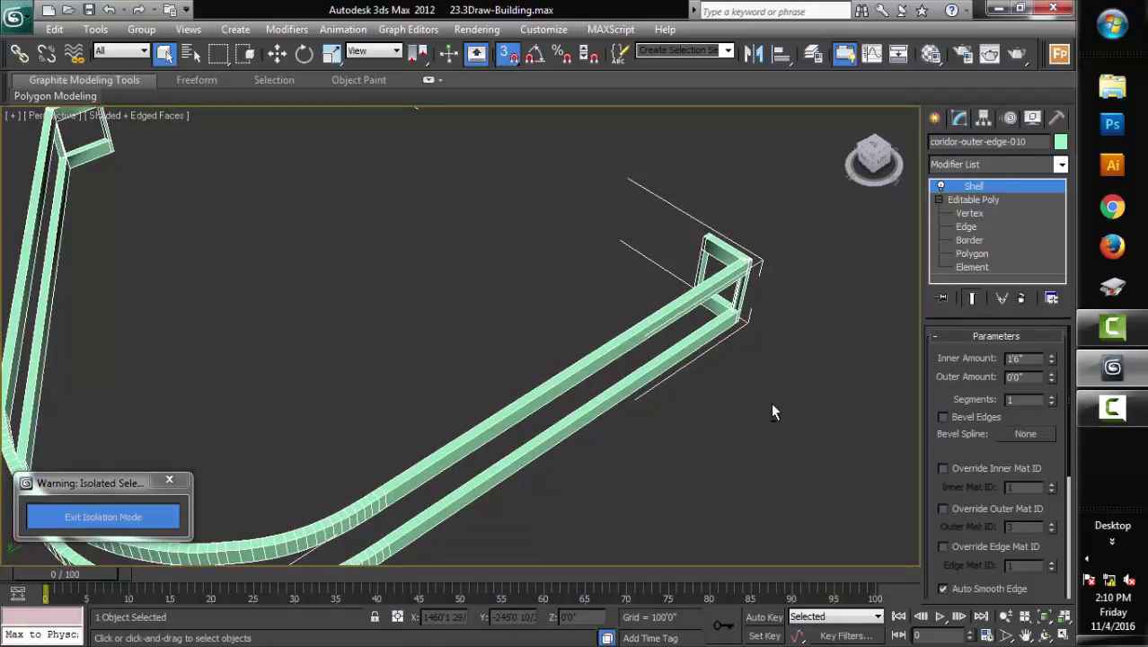
left_click(1037, 358)
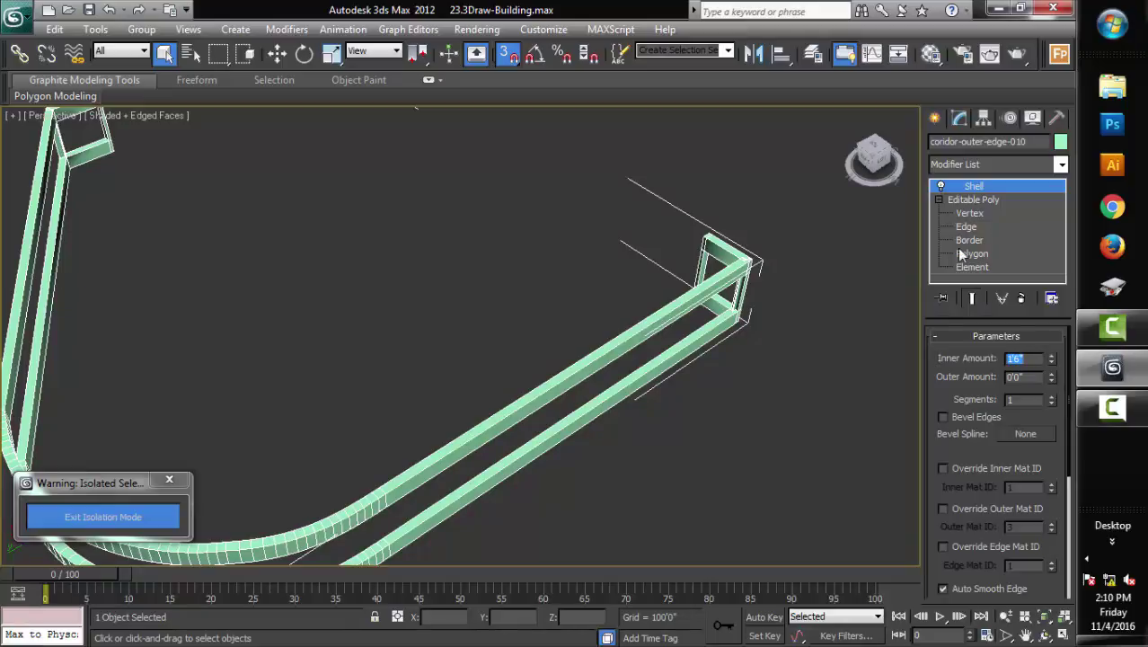
Add an Edit Poly modifier and collapse the whole stack into an editable poly
left_click(1062, 165)
key("e")
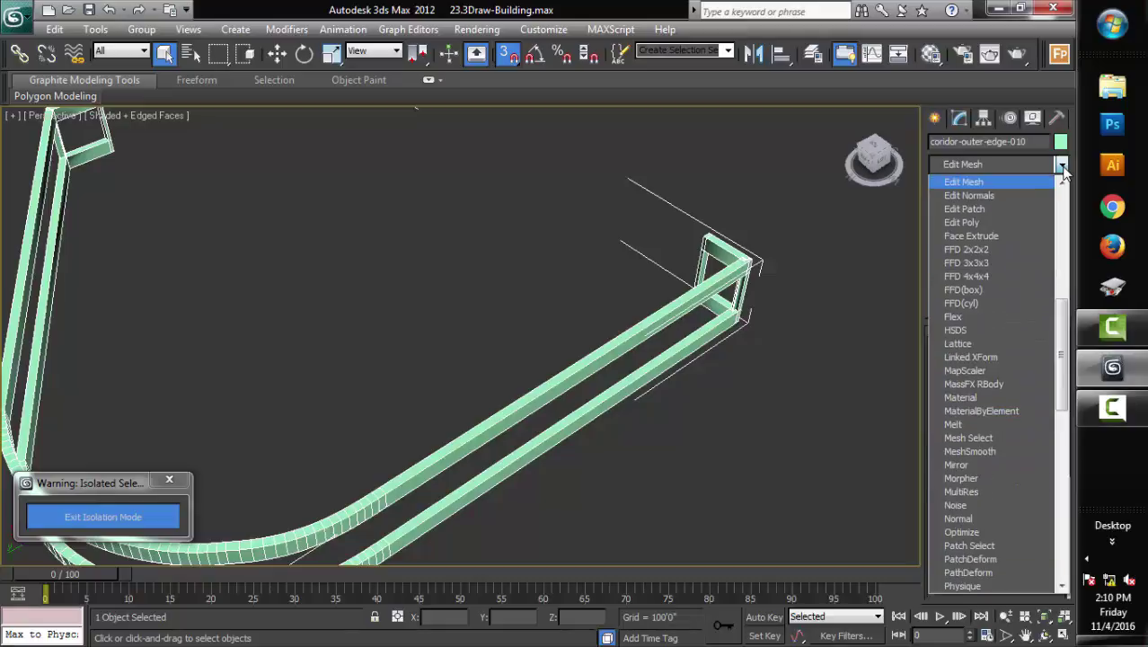
left_click(959, 222)
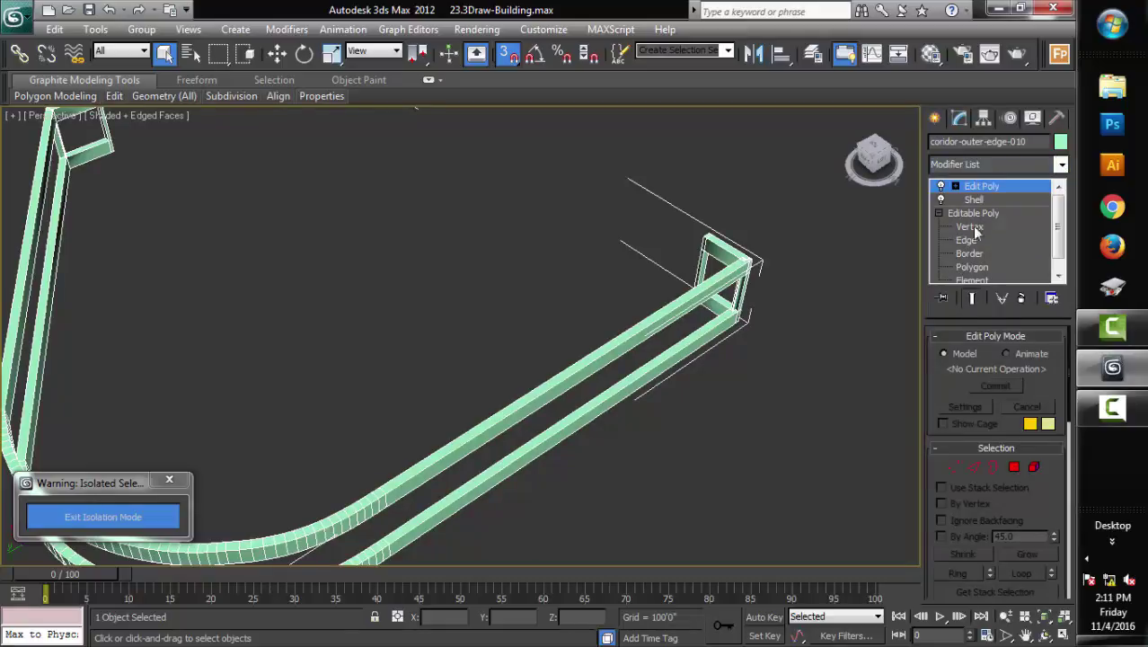
right_click(976, 230)
left_click(877, 356)
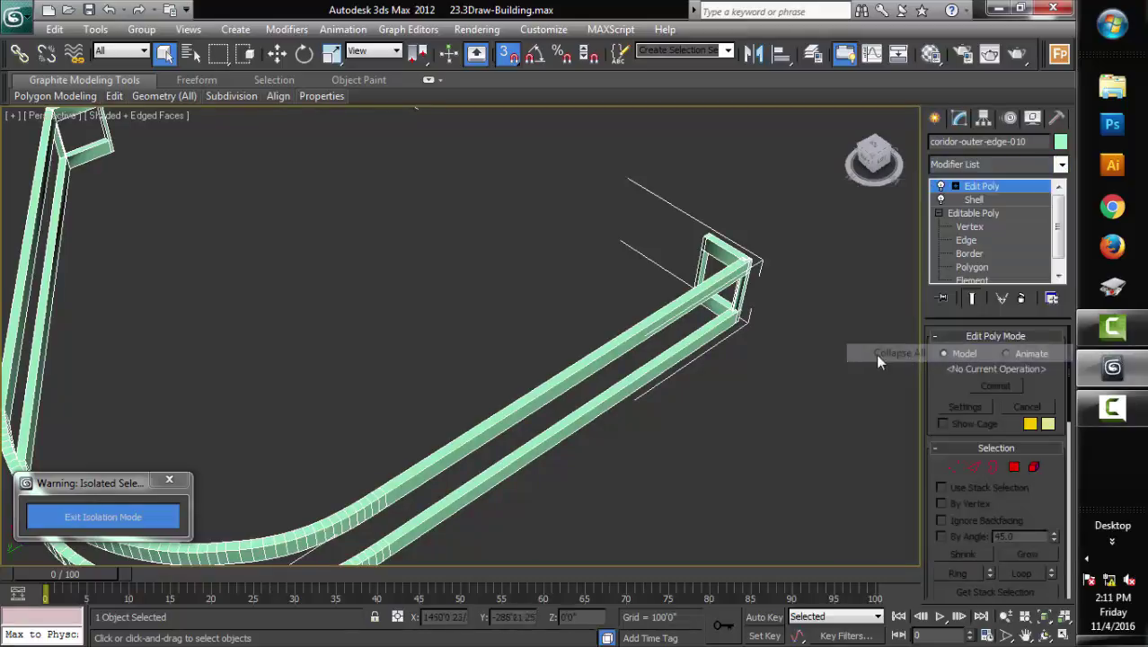
left_click(600, 381)
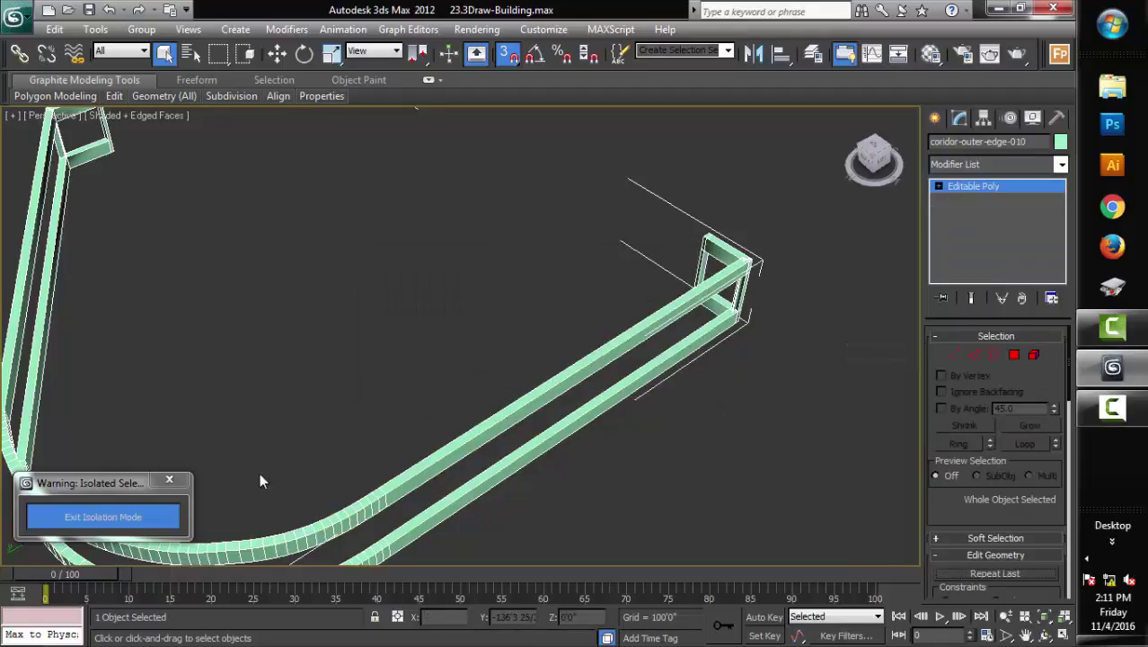
Exit isolation mode and zoom toward the building's rounded end
left_click(168, 480)
mouse_move(270, 489)
middle_mouse_down("alt")
mouse_move(618, 463)
mouse_move(628, 429)
mouse_move(738, 429)
middle_mouse_up("alt")
scroll(738, 428, "up", 3)
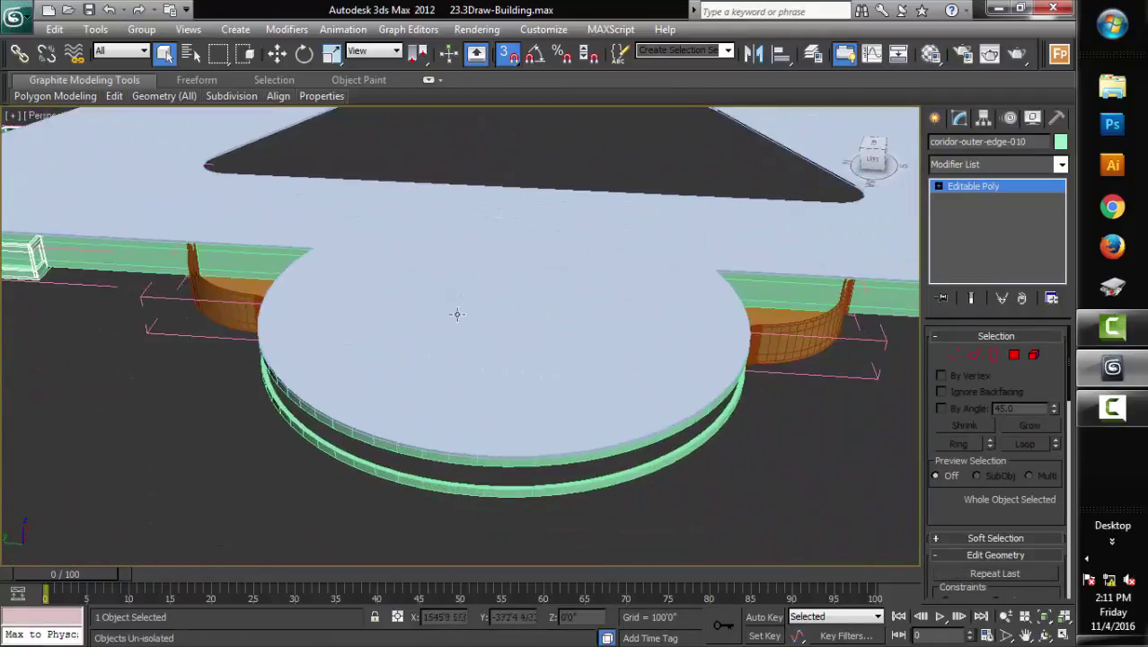
mouse_move(456, 314)
middle_mouse_down()
mouse_move(666, 452)
mouse_move(696, 427)
mouse_move(735, 436)
mouse_move(617, 377)
mouse_move(696, 382)
middle_mouse_up()
scroll(736, 436, "down", 5)
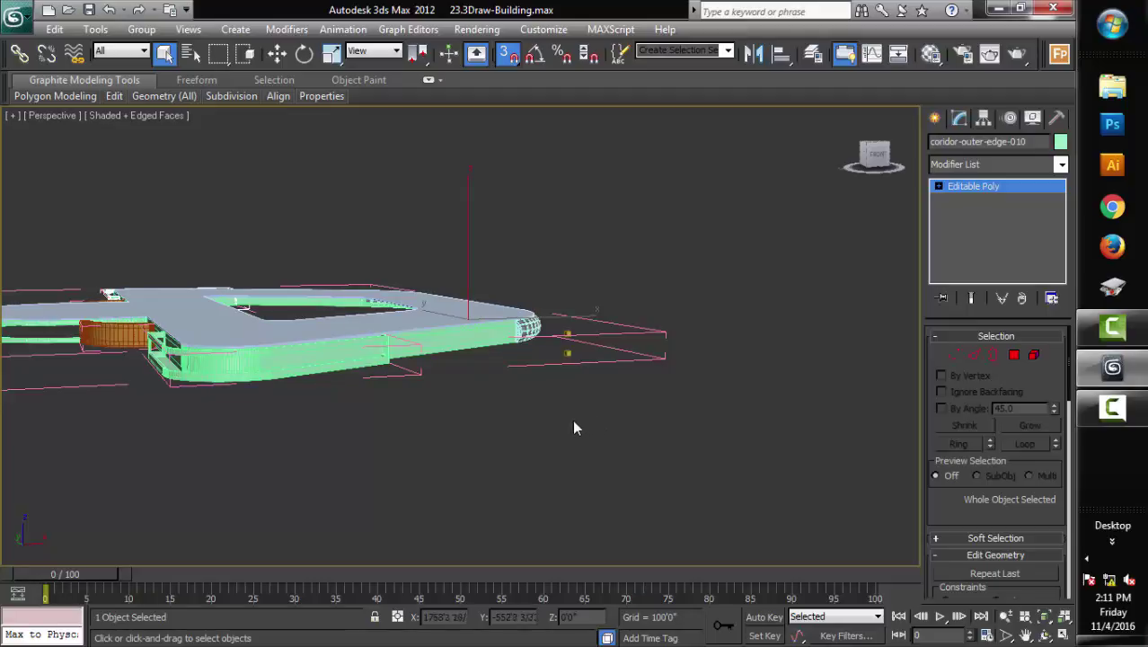
scroll(555, 432, "up", 1)
scroll(602, 437, "up", 2)
scroll(617, 447, "up", 3)
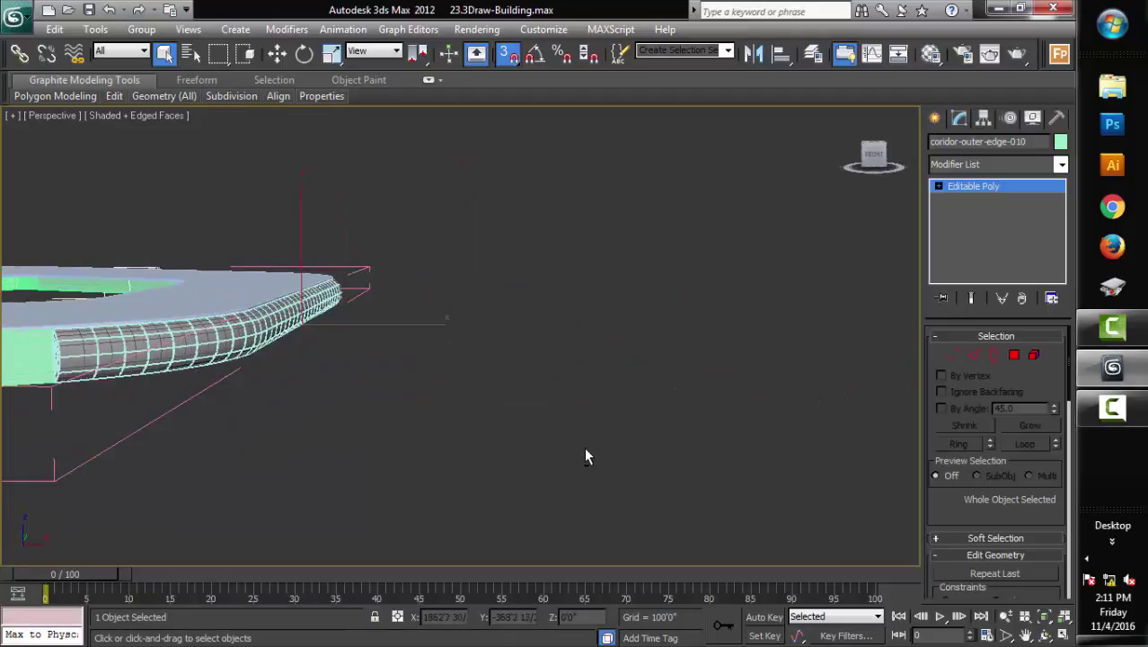
Hide the curved glass group Glass-C-001
left_click(238, 346)
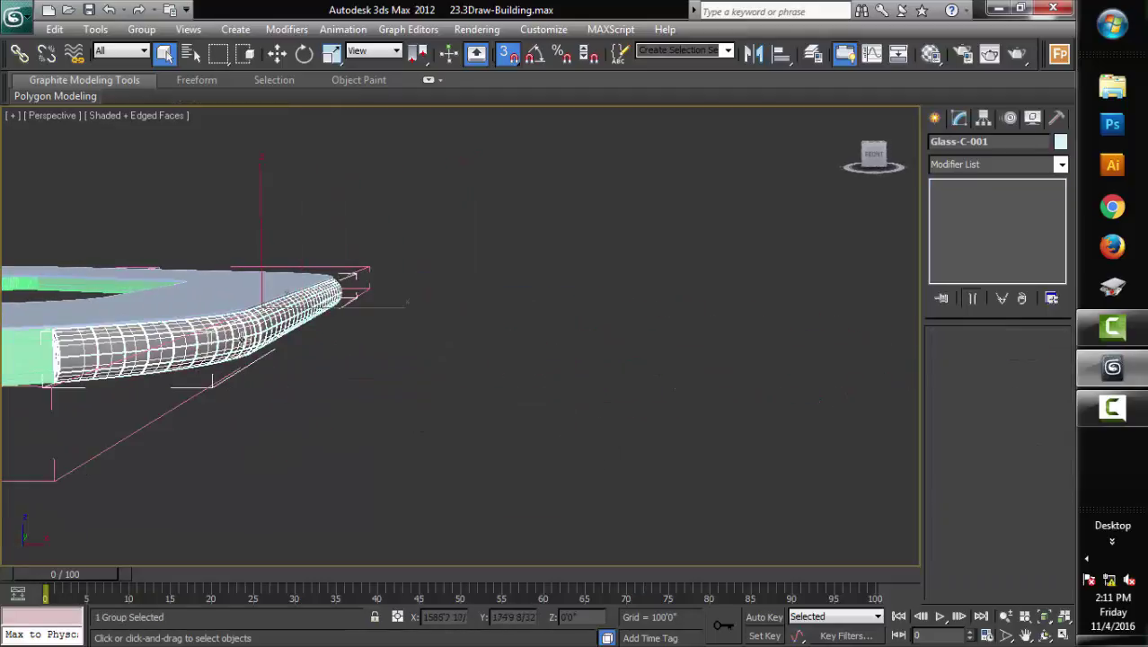
right_click(240, 341)
left_click(286, 292)
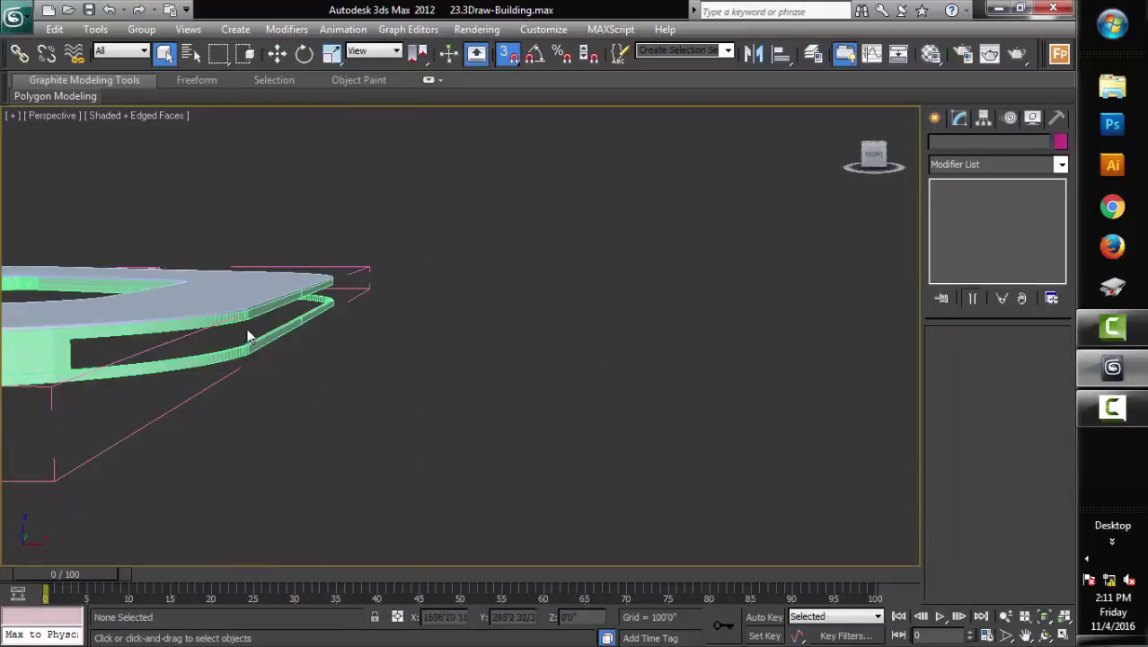
Orbit around the outer corridor wall behind the glass down to a low view of the slab
left_click(208, 316)
mouse_move(426, 359)
middle_mouse_down("alt")
mouse_move(343, 370)
mouse_move(448, 390)
mouse_move(338, 394)
mouse_move(378, 399)
middle_mouse_up("alt")
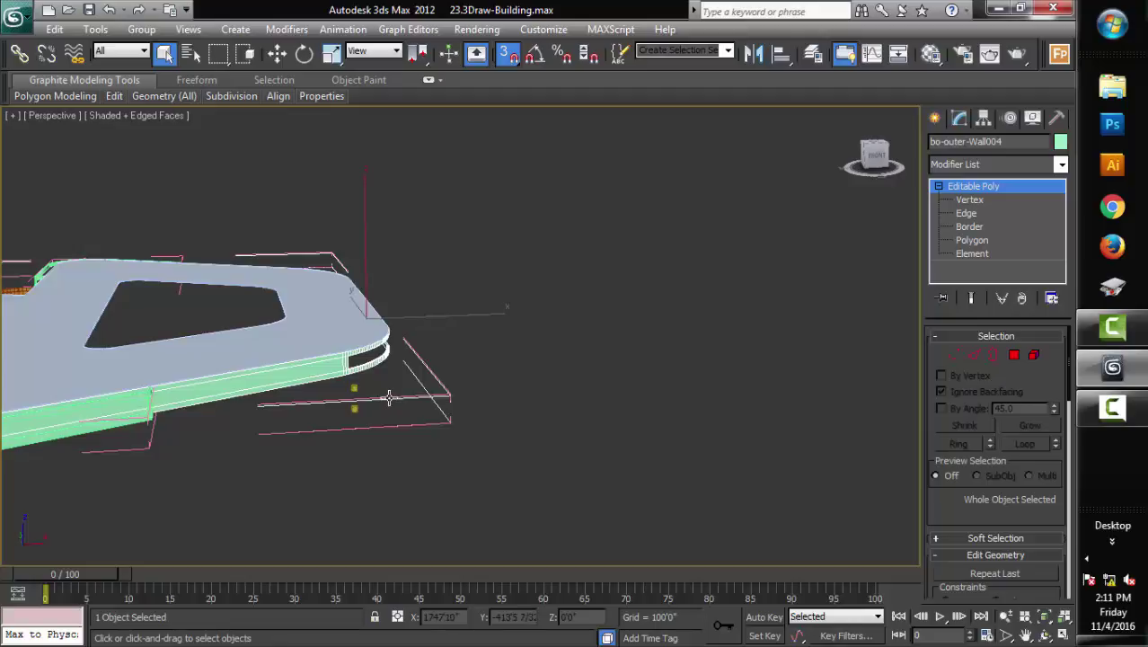
mouse_move(387, 398)
middle_mouse_down("alt")
mouse_move(376, 384)
mouse_move(368, 405)
mouse_move(337, 405)
mouse_move(487, 401)
middle_mouse_up("alt")
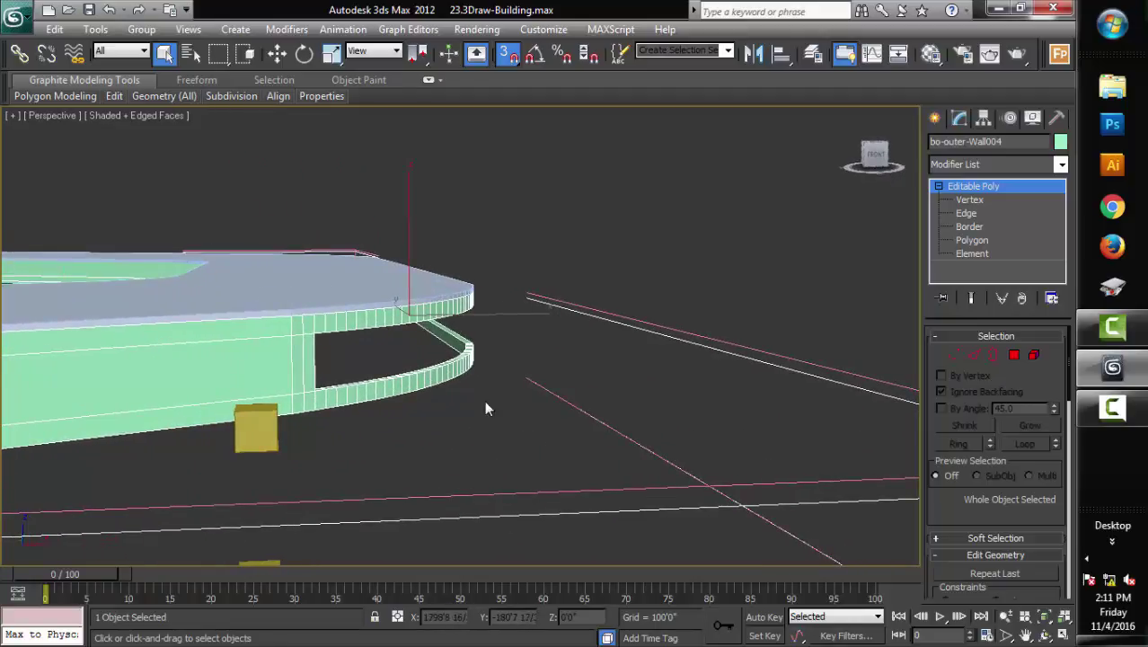
left_click(484, 409)
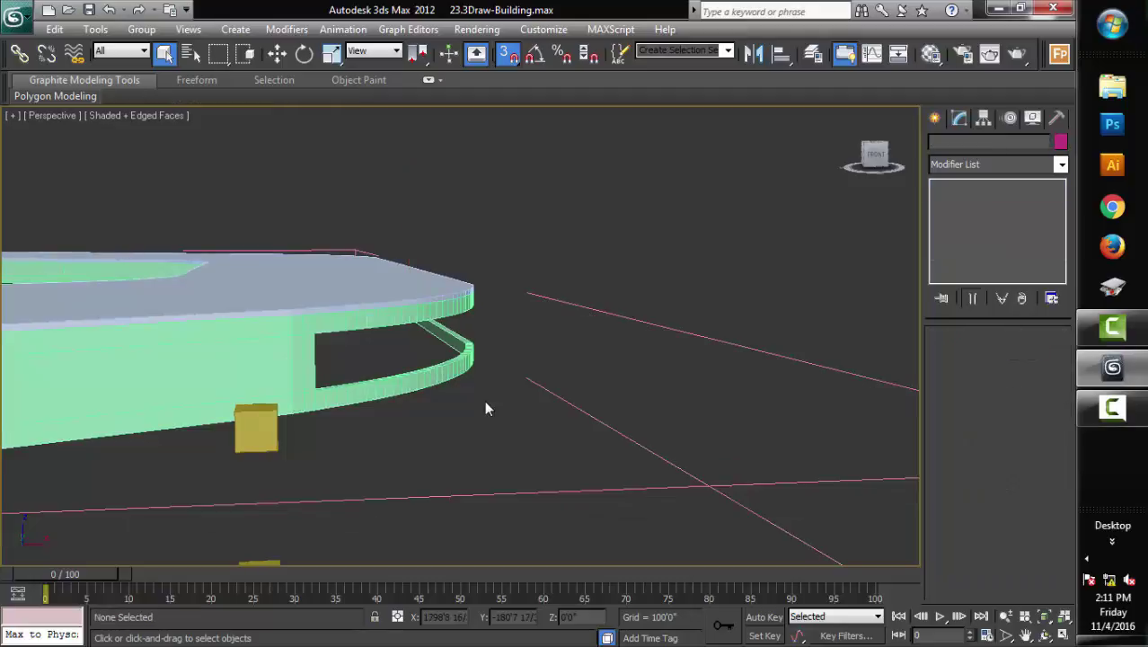
scroll(468, 413, "down", 3)
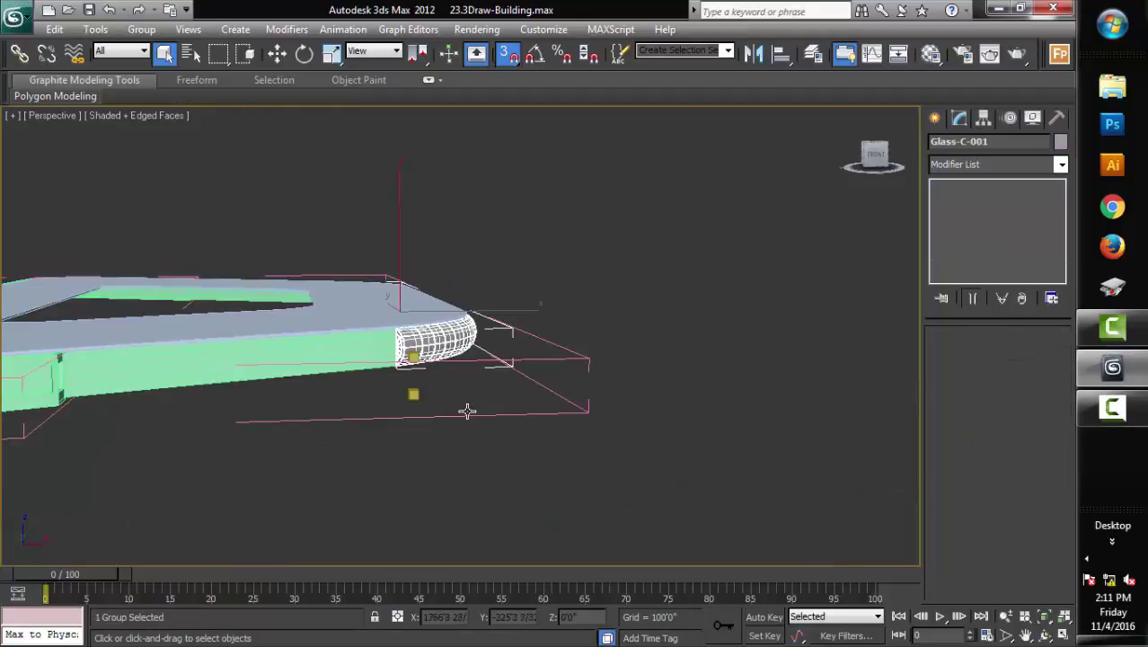
scroll(466, 405, "down", 2)
middle_click_drag(436, 422, 510, 432, "alt")
scroll(442, 442, "up", 2)
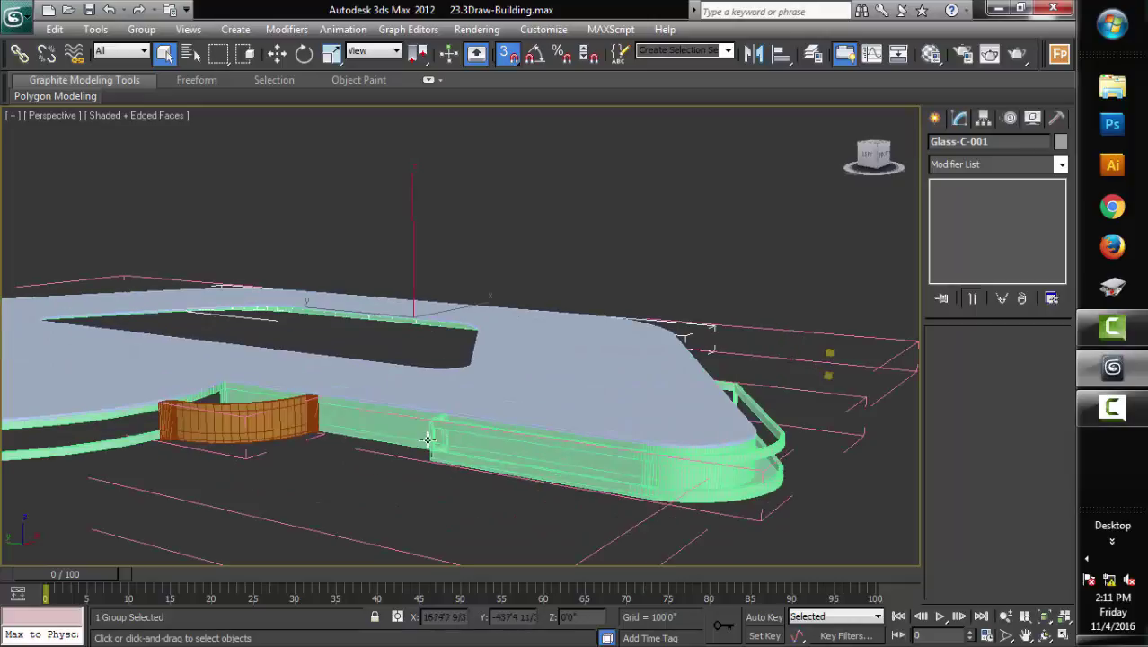
right_click(582, 232)
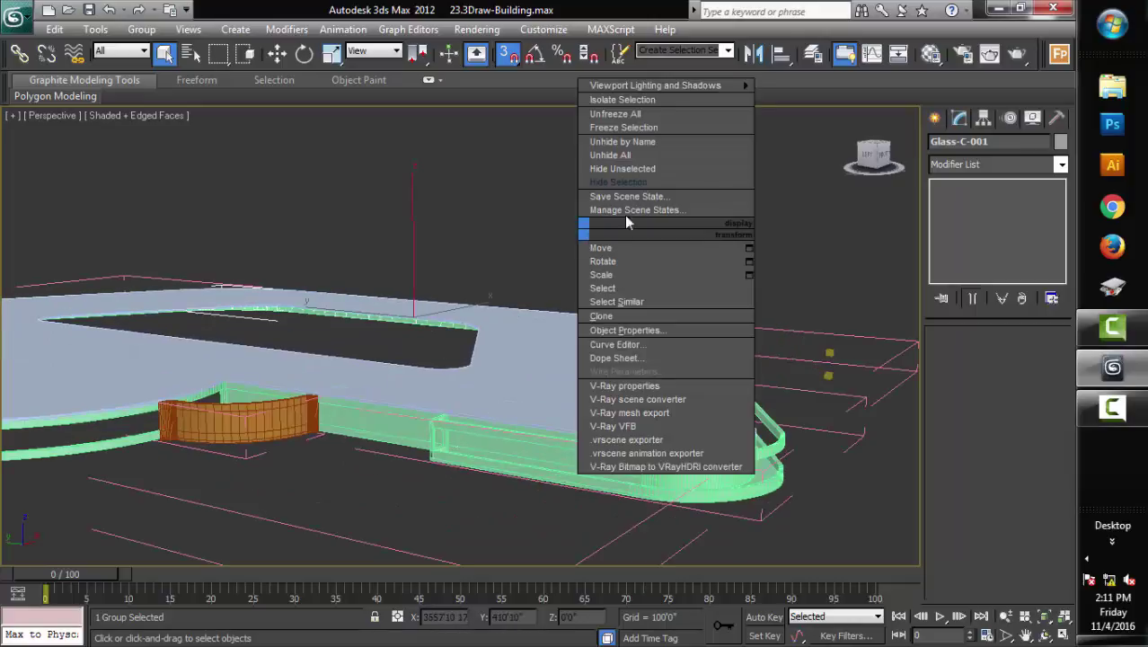
Isolate the orange curved lift wall (Alt+Q) and orbit to face it front-on
key("Escape")
left_click(271, 420)
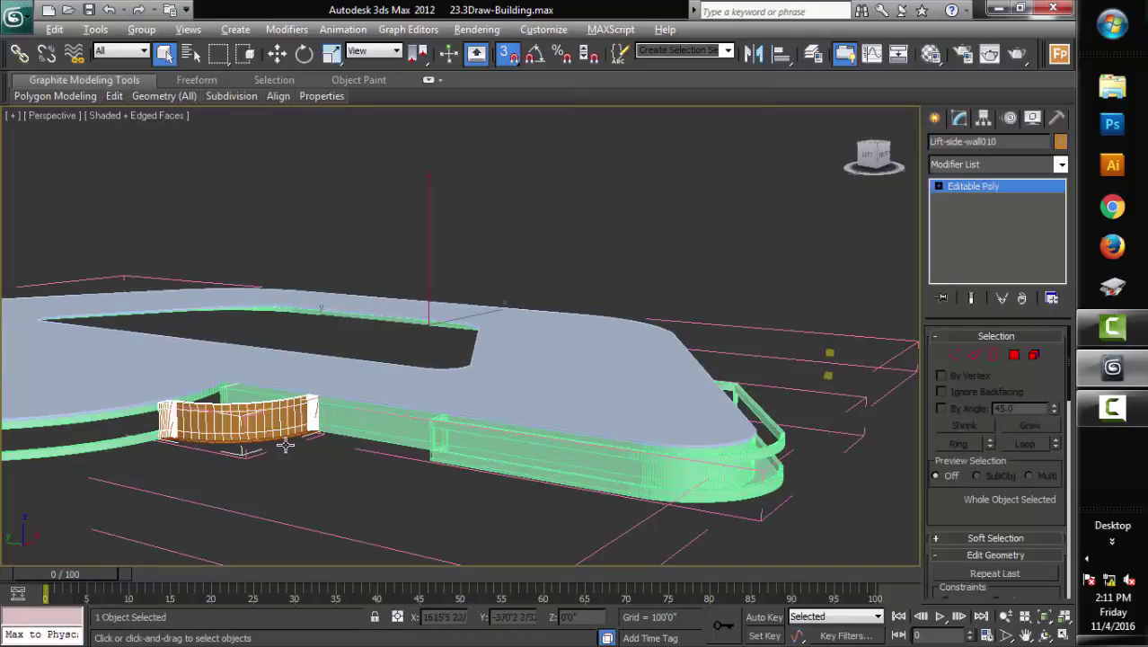
key("alt+q")
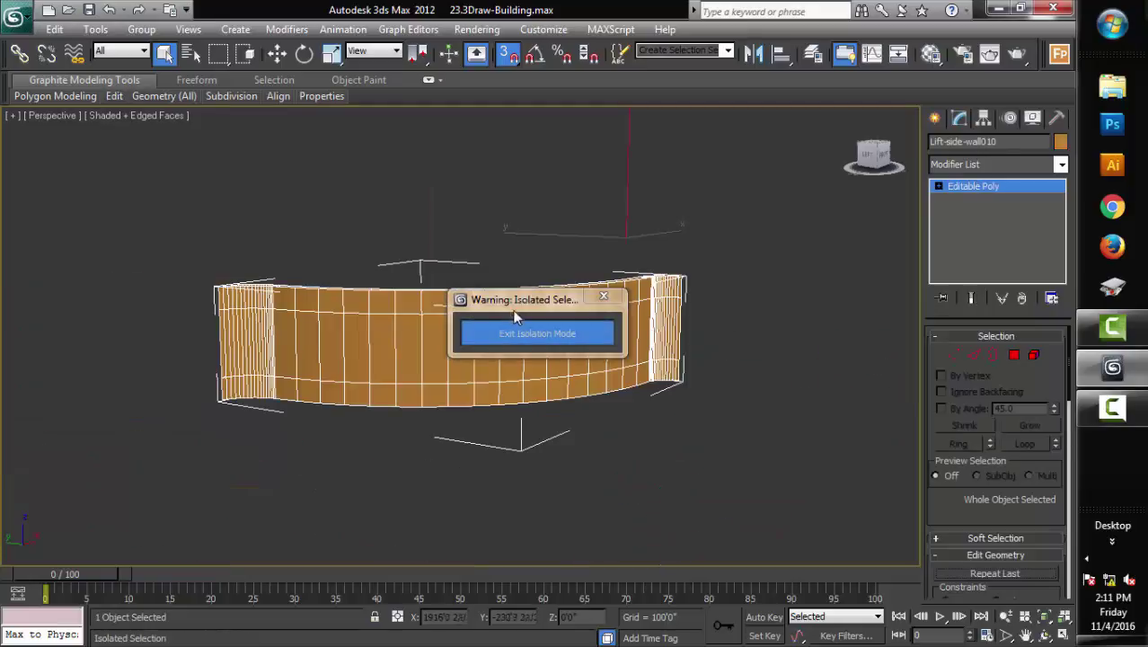
left_click_drag(517, 316, 184, 544)
mouse_move(512, 412)
middle_mouse_down("alt")
mouse_move(584, 429)
mouse_move(570, 422)
mouse_move(584, 385)
middle_mouse_up("alt")
middle_click_drag(658, 384, 661, 384, "alt")
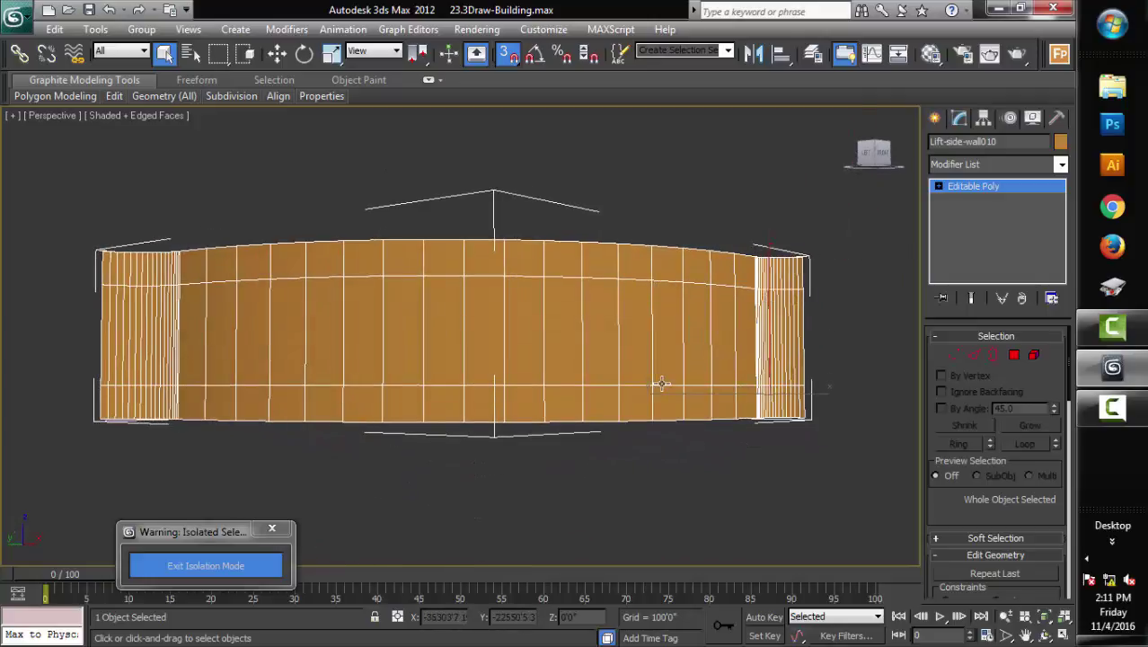
Delete the middle horizontal band of faces from the curved lift wall
left_click(1013, 354)
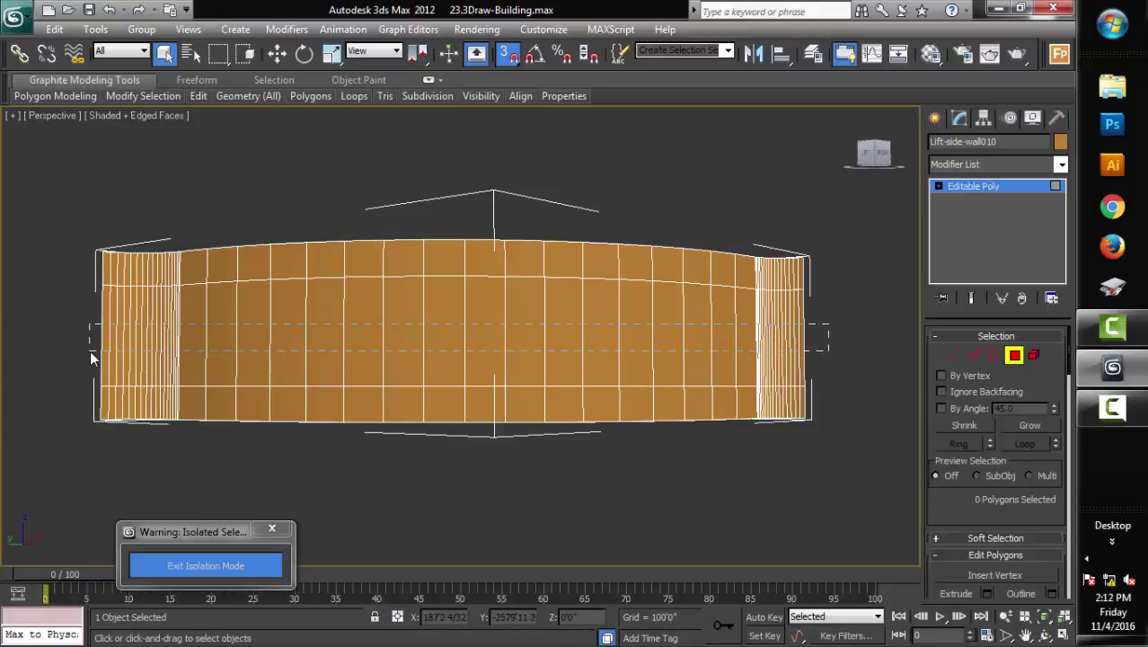
left_click_drag(90, 350, 200, 375)
key("Delete")
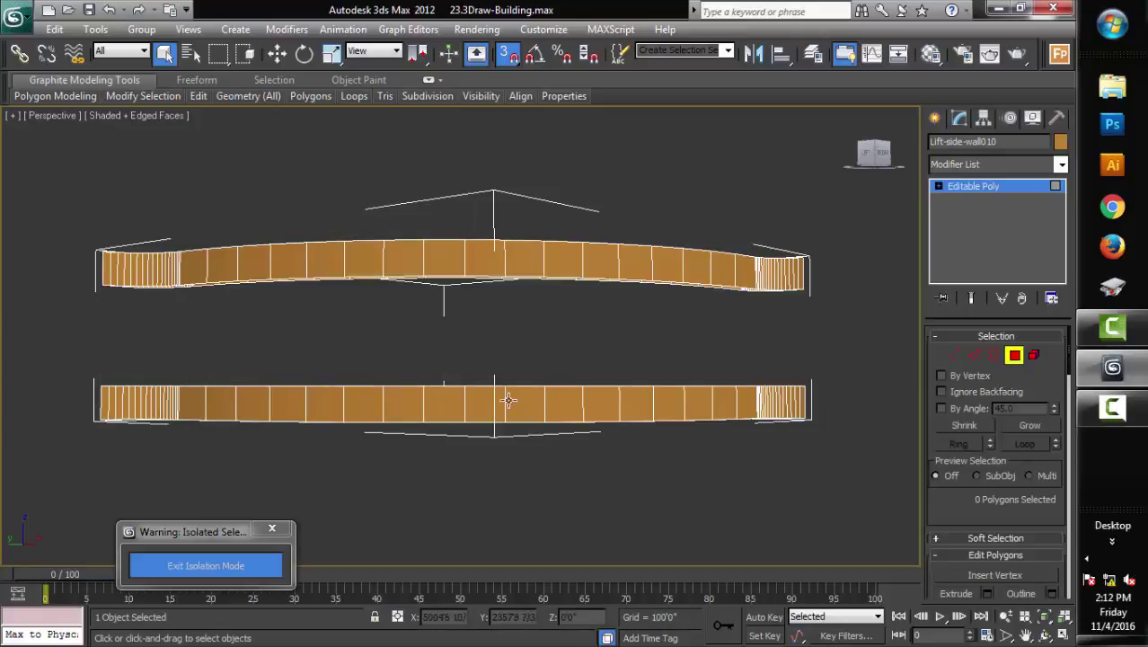
Inspect the two remaining curved bands from several angles, checking their end faces
mouse_move(508, 394)
middle_mouse_down("alt")
mouse_move(522, 485)
mouse_move(505, 540)
middle_mouse_up("alt")
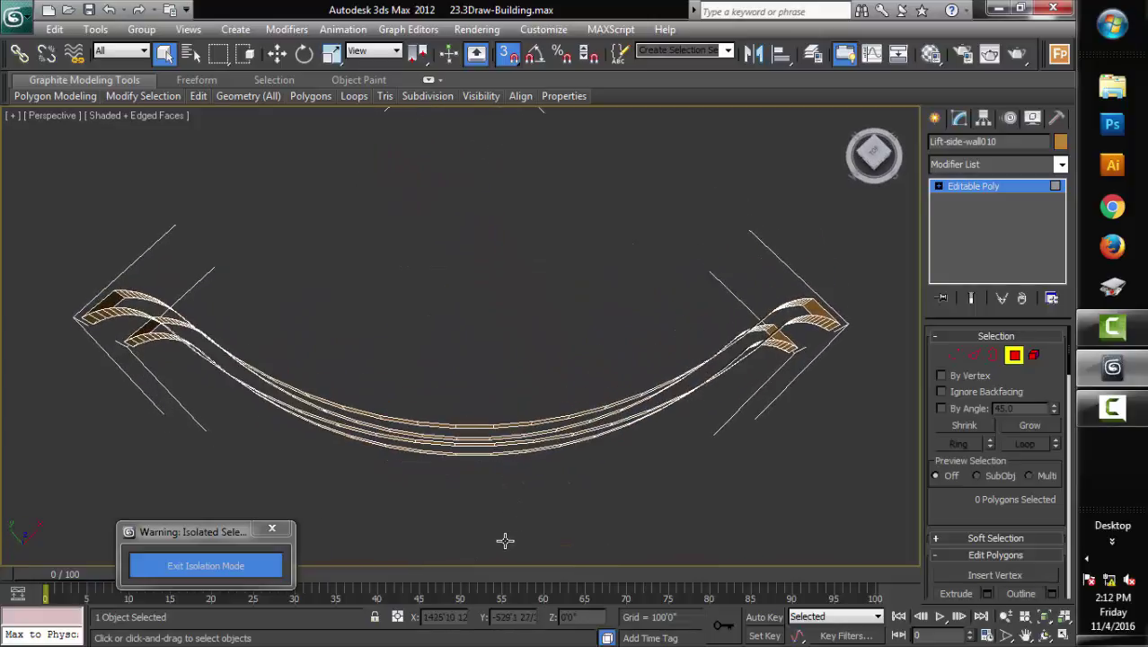
left_click(818, 306)
left_click(819, 307)
mouse_move(776, 389)
middle_mouse_down("alt")
mouse_move(806, 194)
mouse_move(765, 423)
middle_mouse_up("alt")
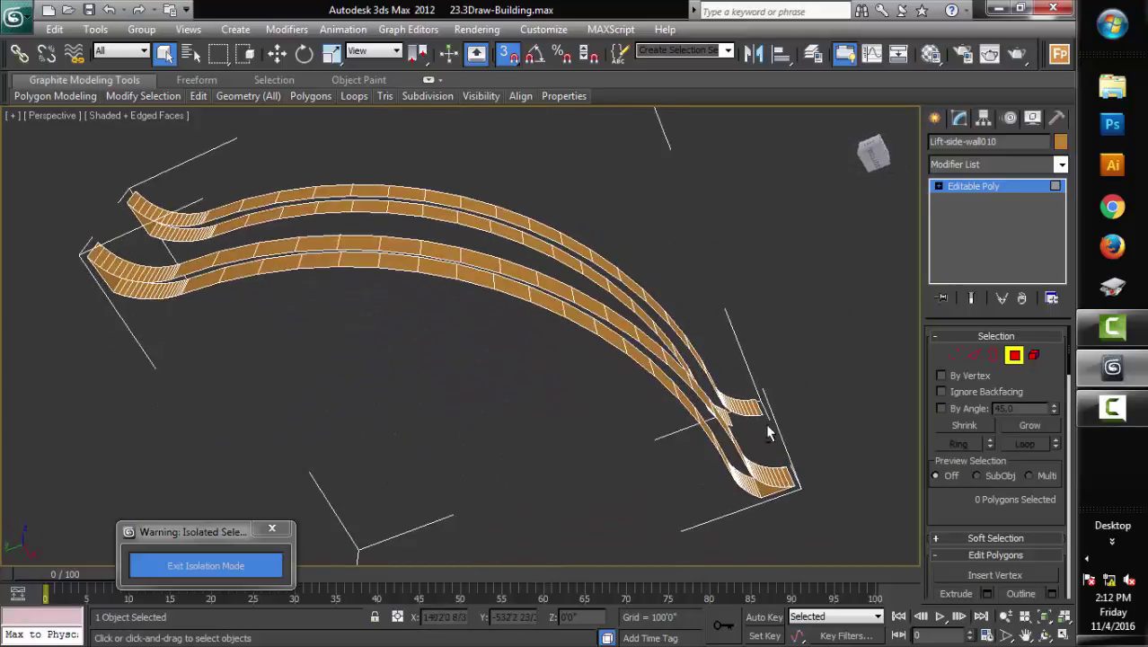
left_click(768, 493)
left_click(626, 509)
mouse_move(297, 352)
middle_mouse_down("alt")
mouse_move(292, 310)
mouse_move(209, 272)
middle_mouse_up("alt")
left_click(121, 226)
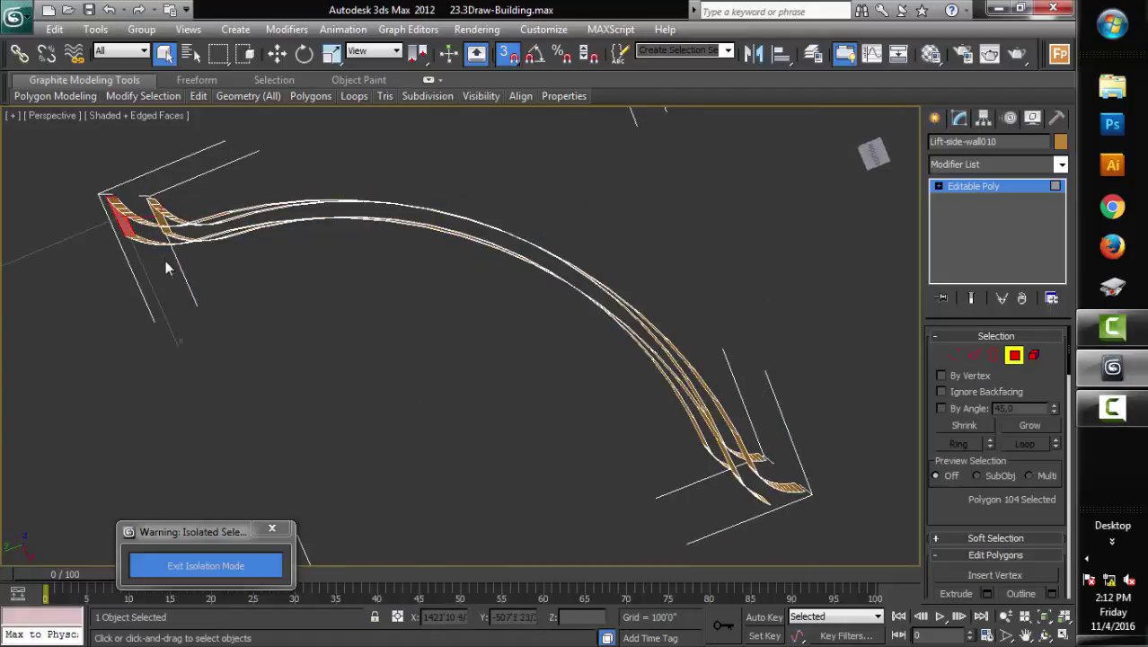
left_click(166, 264)
mouse_move(265, 220)
middle_mouse_down("alt")
mouse_move(262, 260)
mouse_move(139, 267)
middle_mouse_up("alt")
left_click(119, 254)
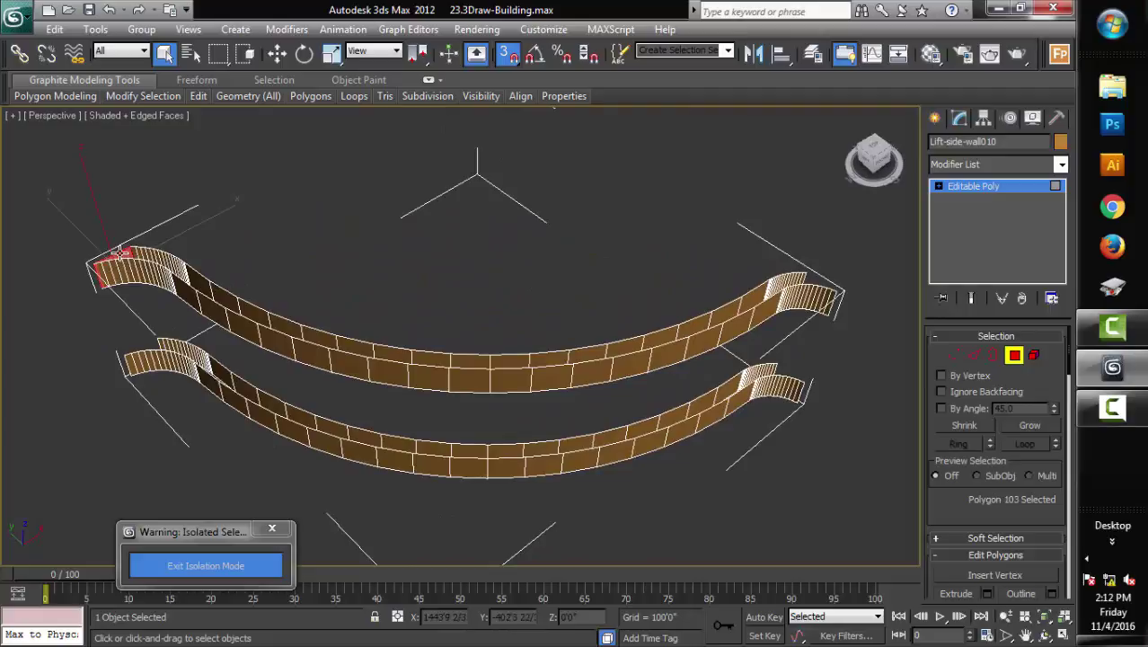
left_click(212, 293)
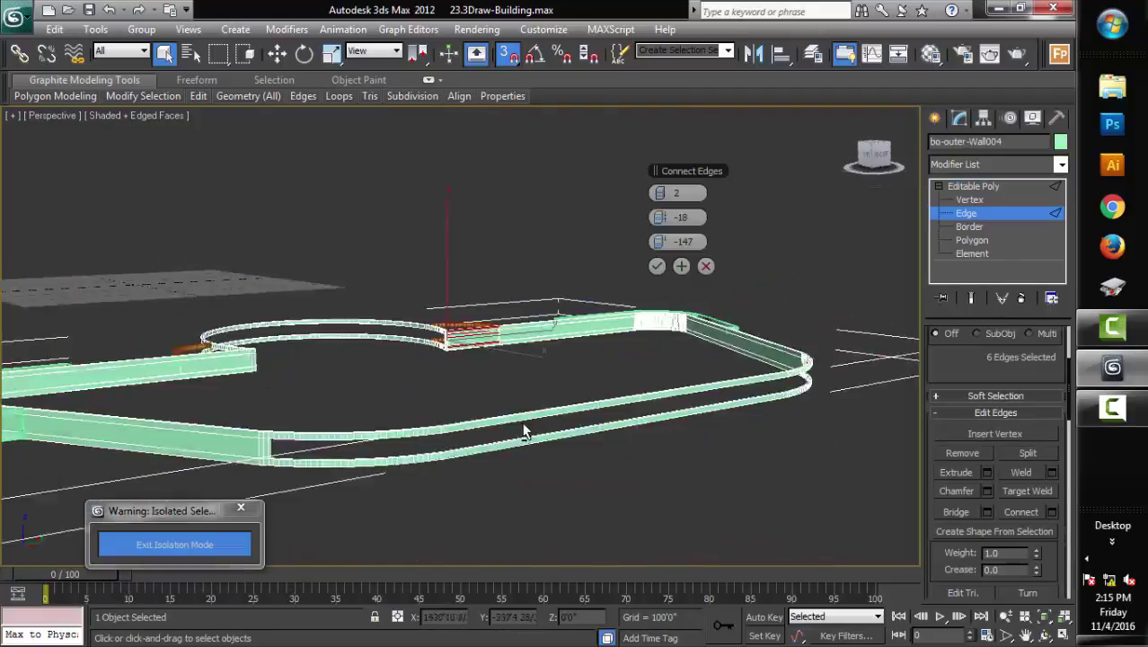
Zoom toward the outer wall and pick edges where it meets the curved rails
mouse_move(524, 431)
middle_mouse_down()
mouse_move(366, 362)
mouse_move(580, 399)
middle_mouse_up()
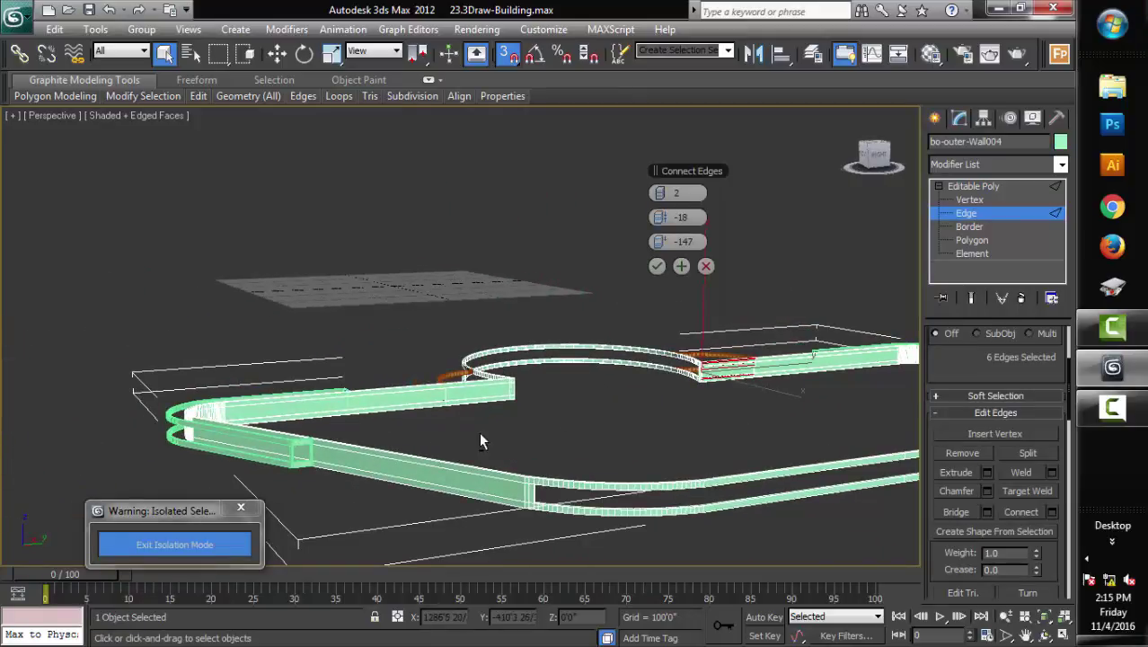
scroll(479, 431, "up", 2)
middle_click_drag(553, 477, 572, 360, "alt")
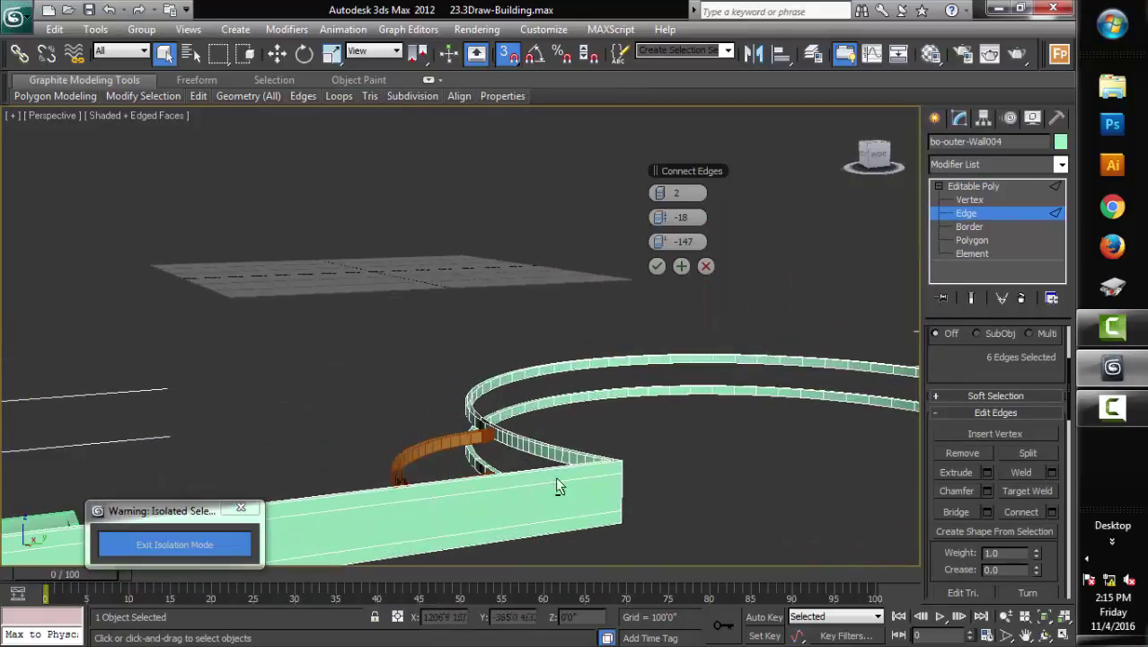
left_click(569, 355)
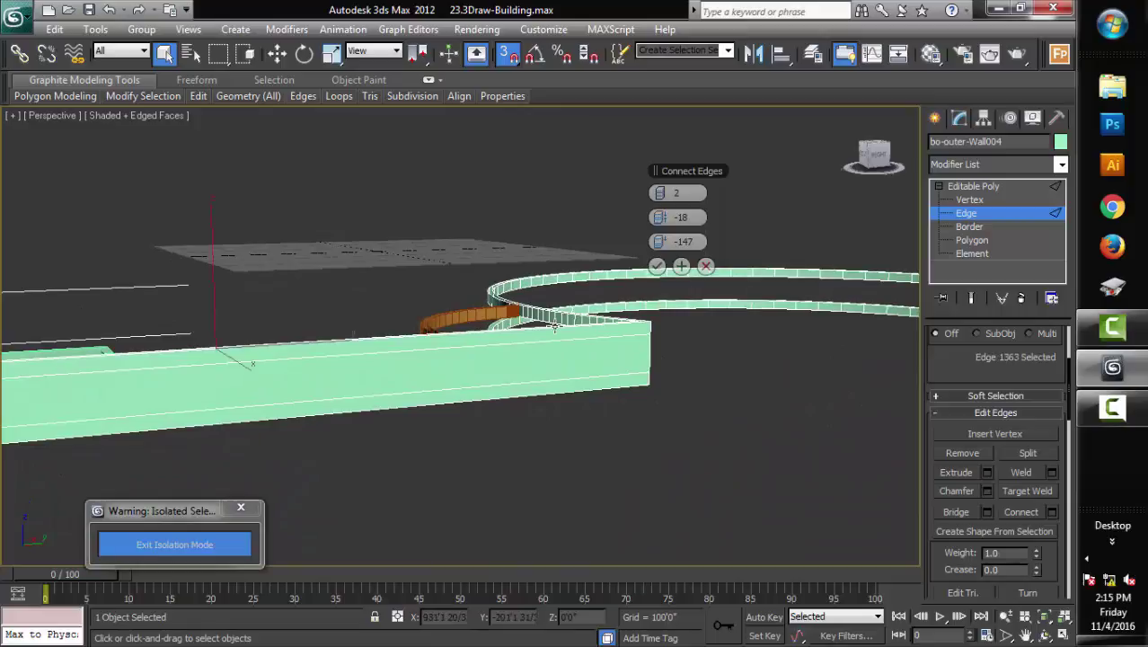
mouse_move(568, 360)
middle_mouse_down("alt")
mouse_move(572, 403)
mouse_move(549, 446)
middle_mouse_up("alt")
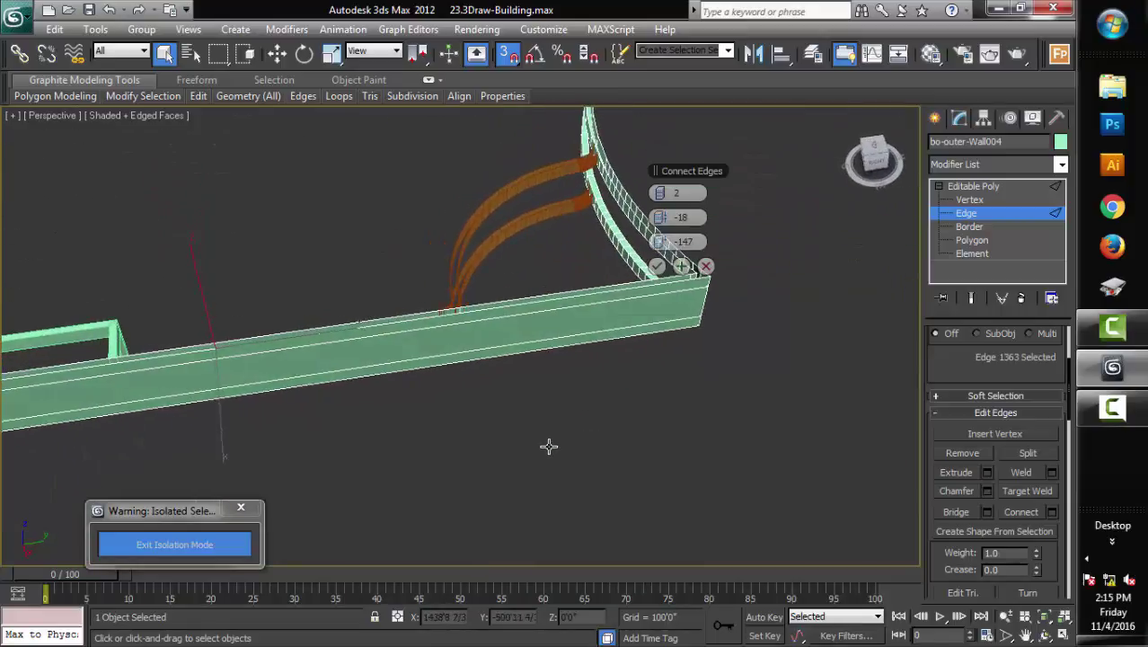
left_click(553, 313, "ctrl")
left_click(555, 348, "ctrl")
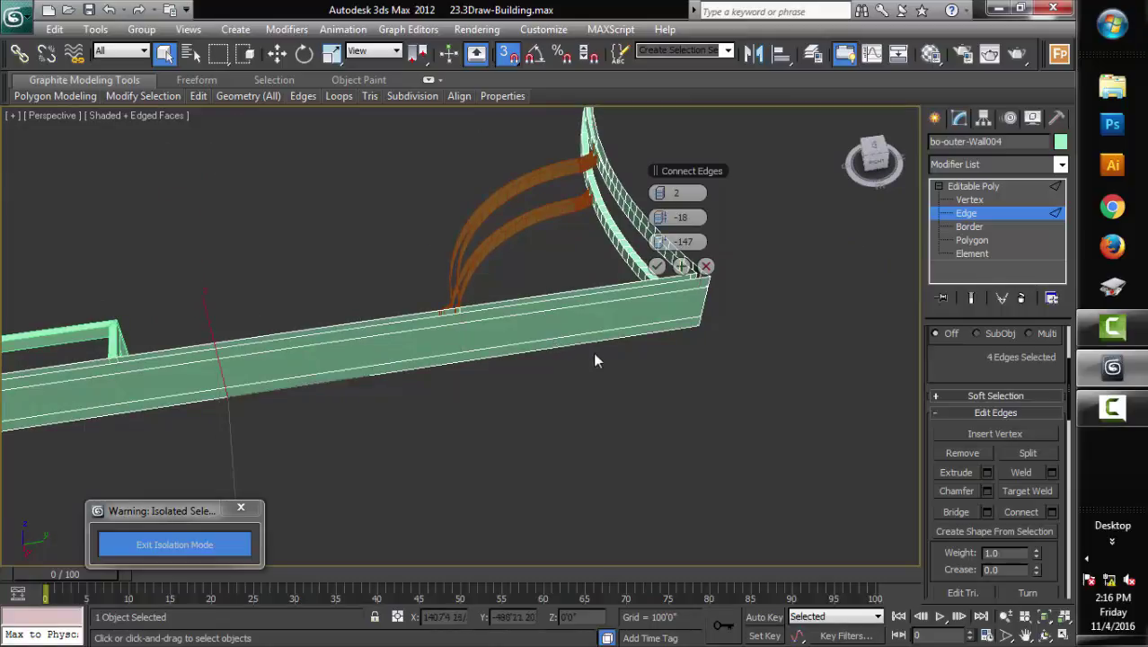
middle_click_drag(594, 360, 592, 387, "alt")
Try a different set of four outer-wall edges, then clear them
left_click(575, 344)
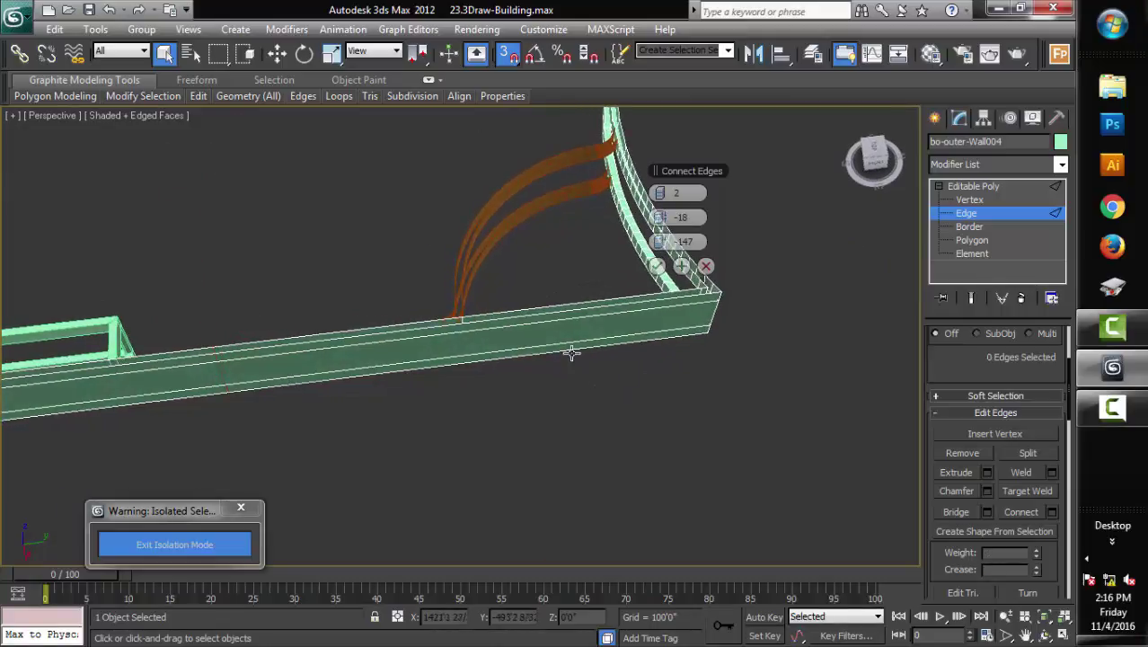
left_click(572, 346)
left_click(572, 344, "ctrl")
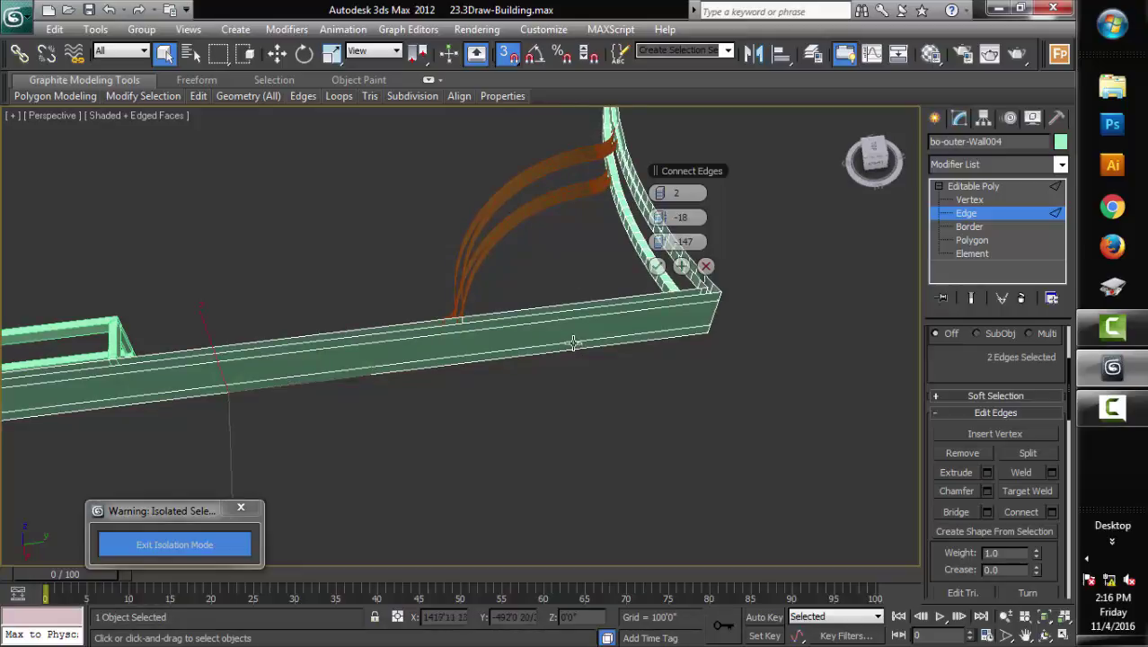
left_click(574, 318, "ctrl")
mouse_move(595, 370)
middle_mouse_down("alt")
mouse_move(592, 476)
mouse_move(589, 389)
mouse_move(622, 427)
middle_mouse_up("alt")
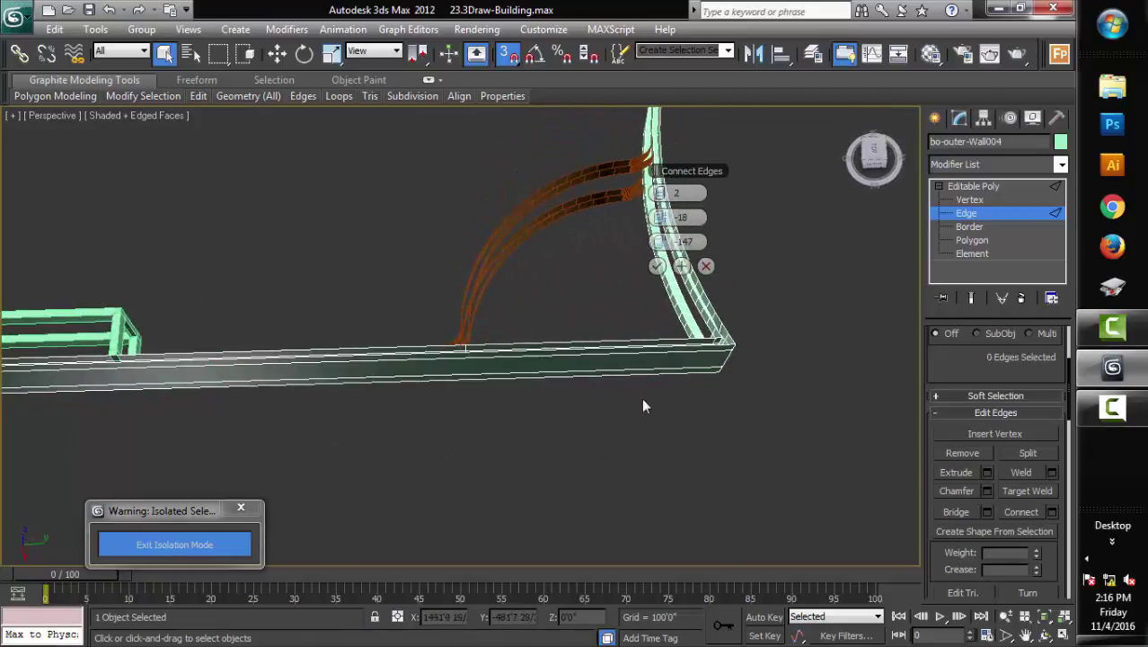
left_click(676, 388)
Connect three edges at the wall's end with 2 segments, pinch -18, slide -147
mouse_move(675, 389)
middle_mouse_down("alt")
mouse_move(673, 373)
mouse_move(667, 406)
middle_mouse_up("alt")
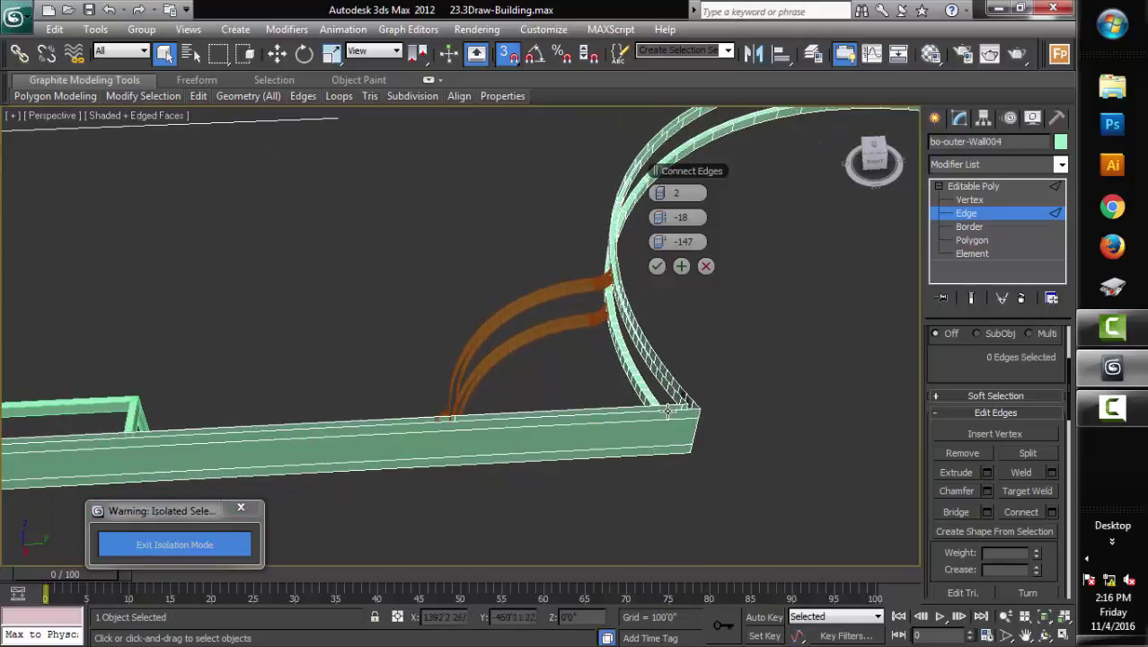
left_click(666, 411)
left_click(656, 420, "ctrl")
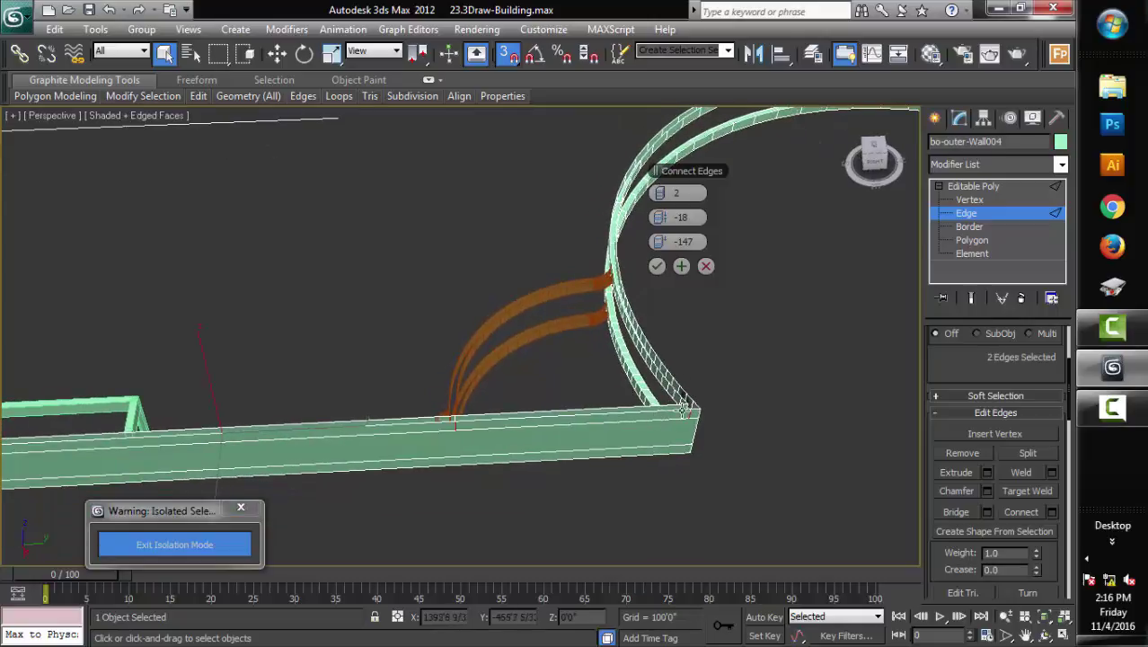
left_click(650, 447, "ctrl")
left_click(681, 267)
left_click(705, 267)
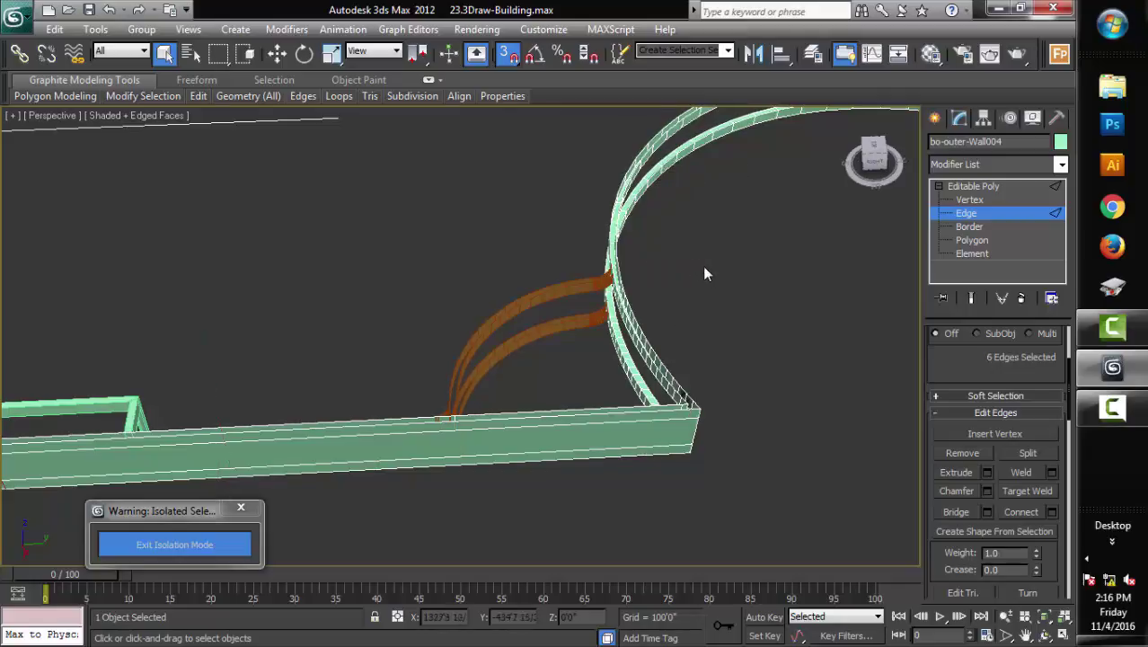
Select the wall's long top and bottom edges and add connecting edges across them
double_click(646, 444)
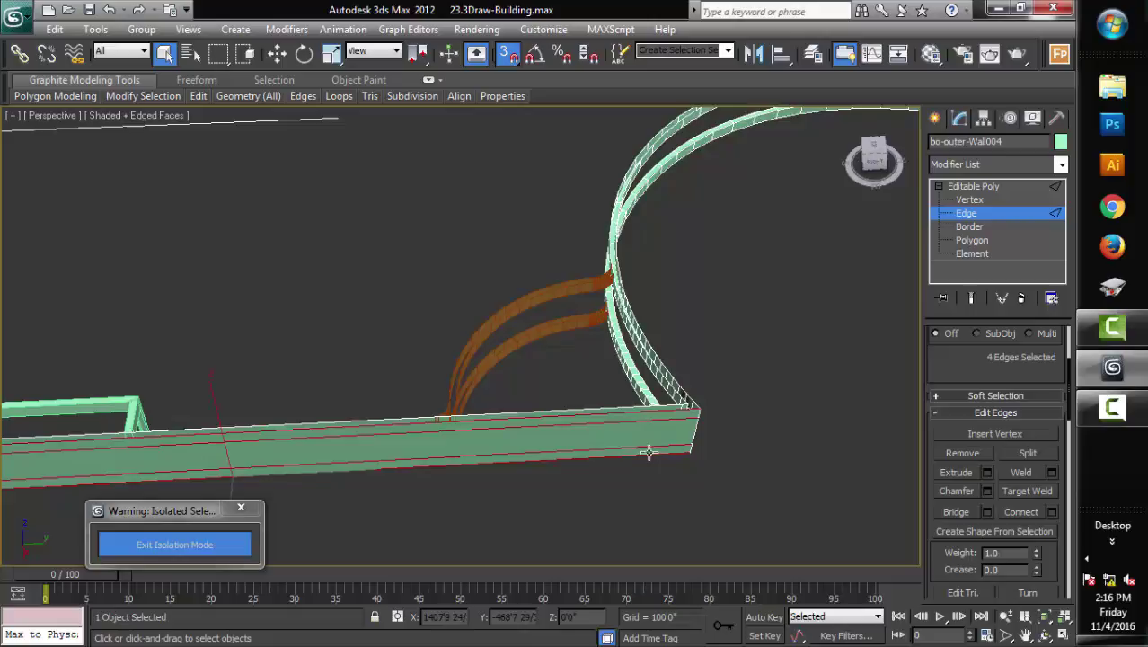
left_click(689, 486)
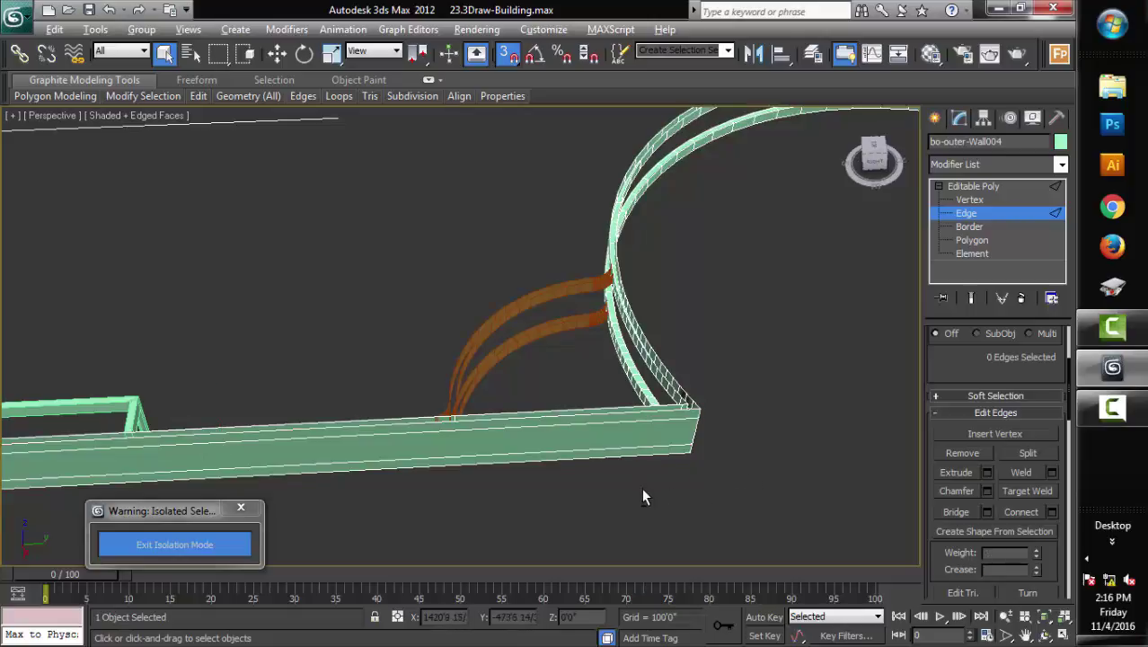
mouse_move(641, 487)
middle_mouse_down("alt")
mouse_move(644, 555)
mouse_move(640, 514)
middle_mouse_up("alt")
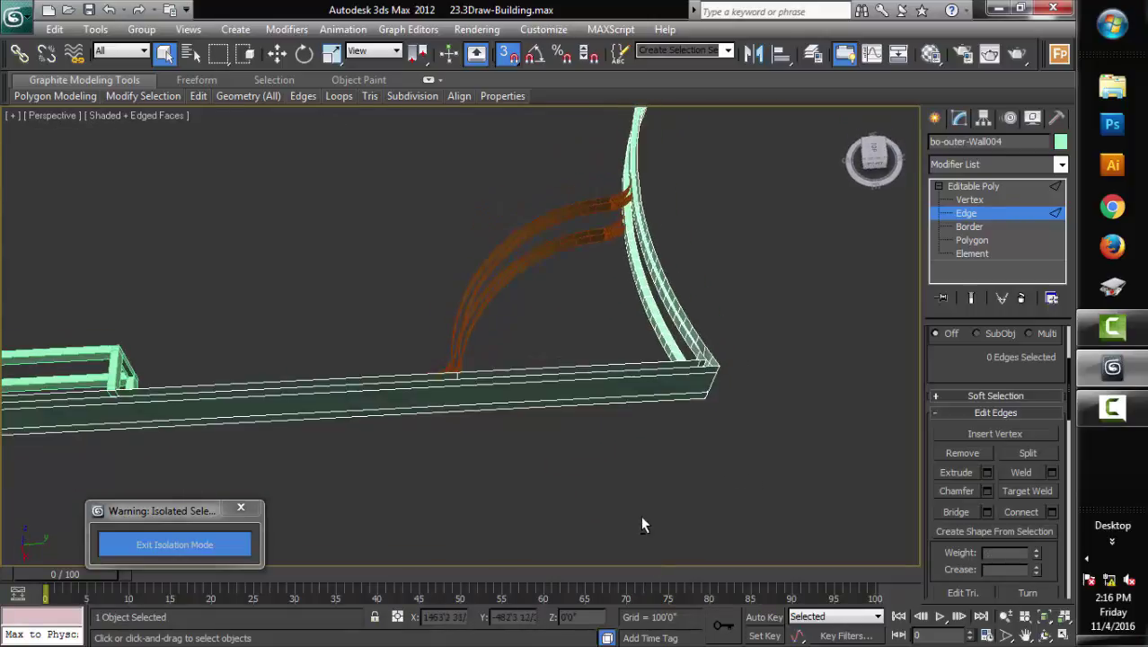
double_click(591, 398)
double_click(590, 405, "ctrl")
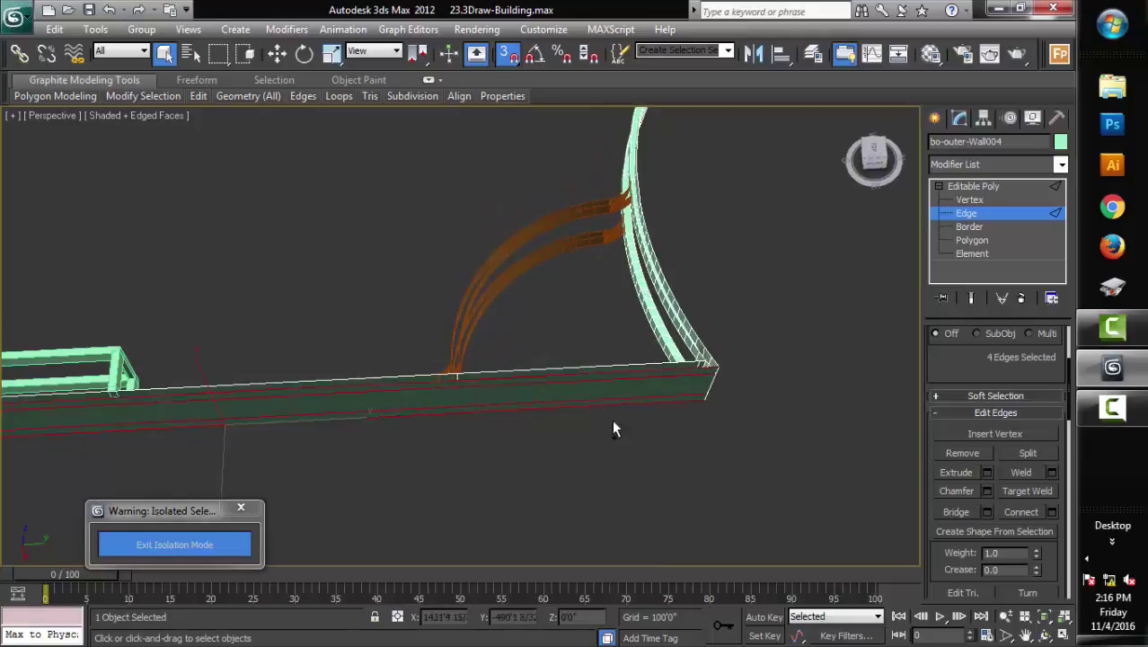
left_click(1052, 512)
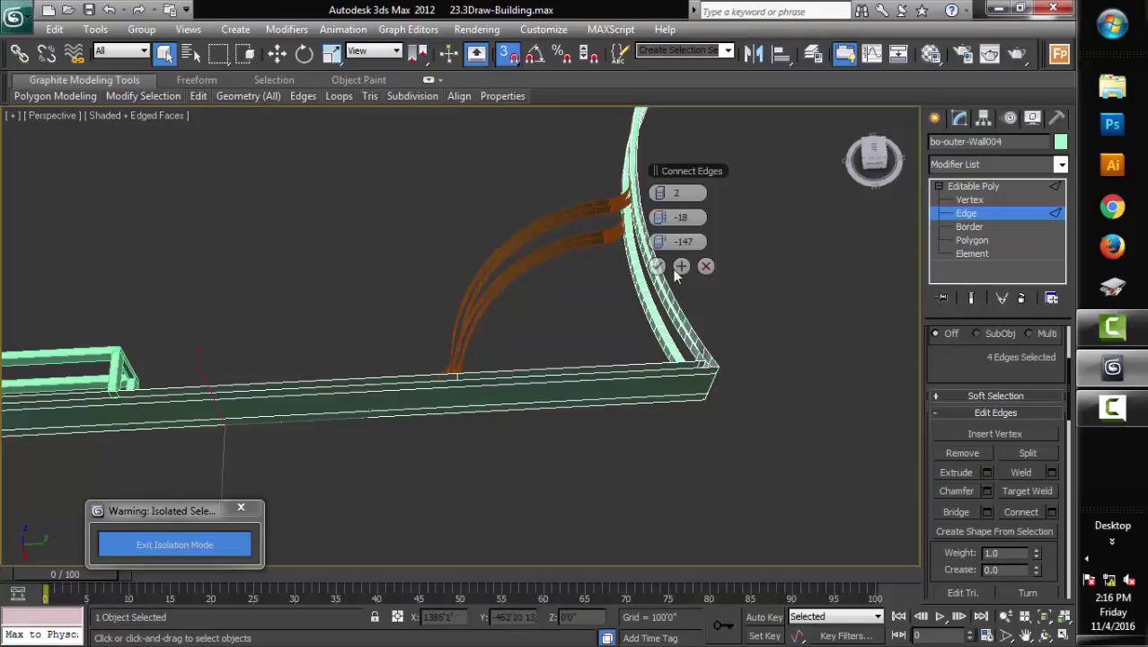
left_click(638, 405, "alt")
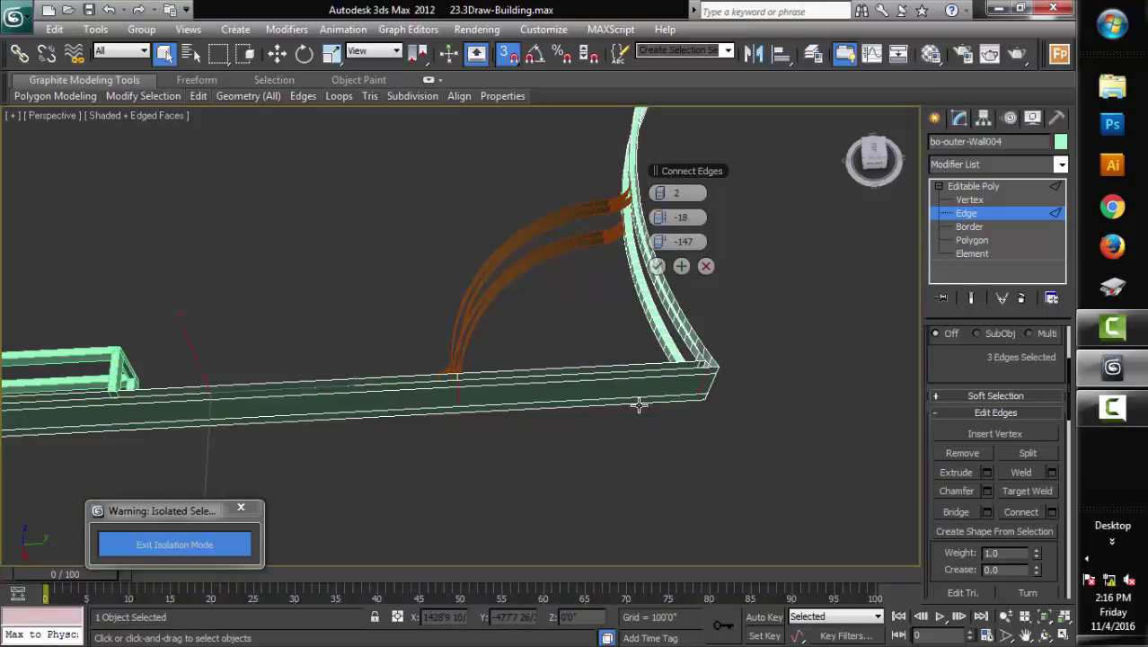
Commit the new connecting edges and frame the wall's end
left_click(656, 267)
mouse_move(622, 425)
middle_mouse_down("alt")
mouse_move(691, 458)
mouse_move(727, 446)
middle_mouse_up("alt")
left_click_drag(931, 539, 926, 285)
Cut a new edge across the wall from its bottom corner with snapping off
left_click(1023, 552)
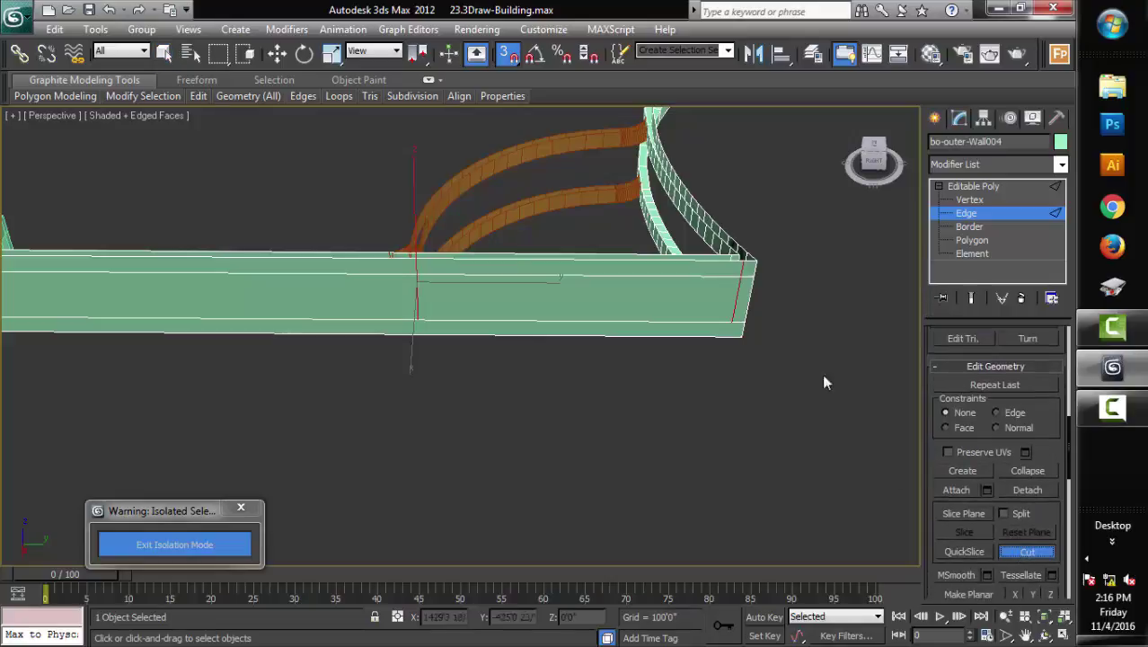
key("s")
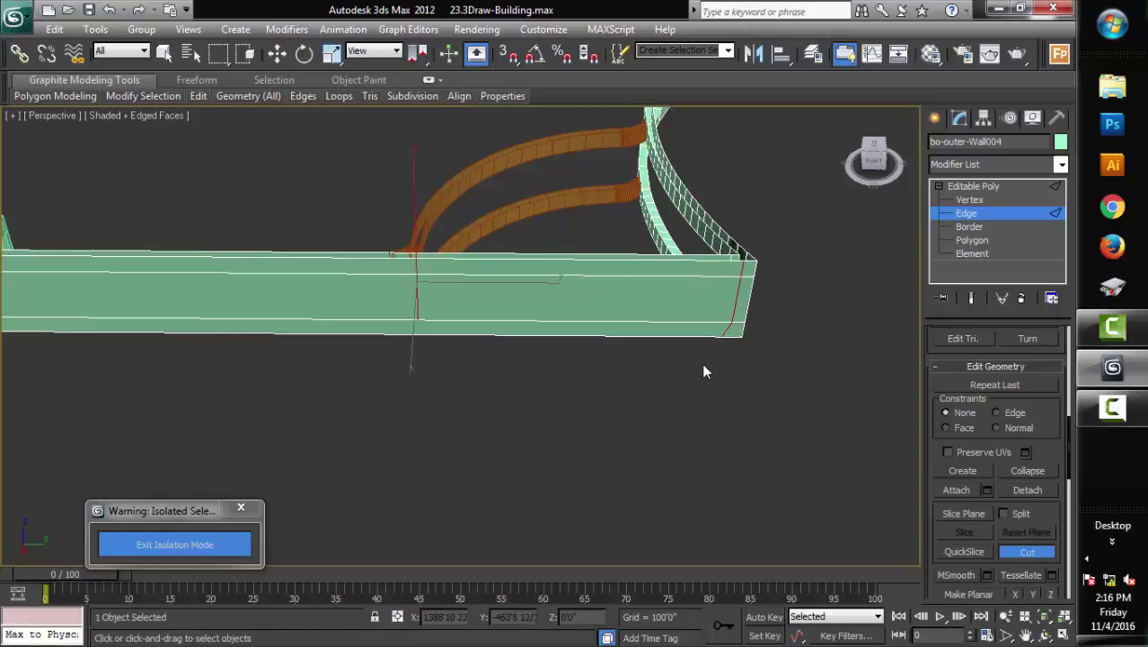
left_click(730, 338)
left_click(416, 341)
right_click(901, 308)
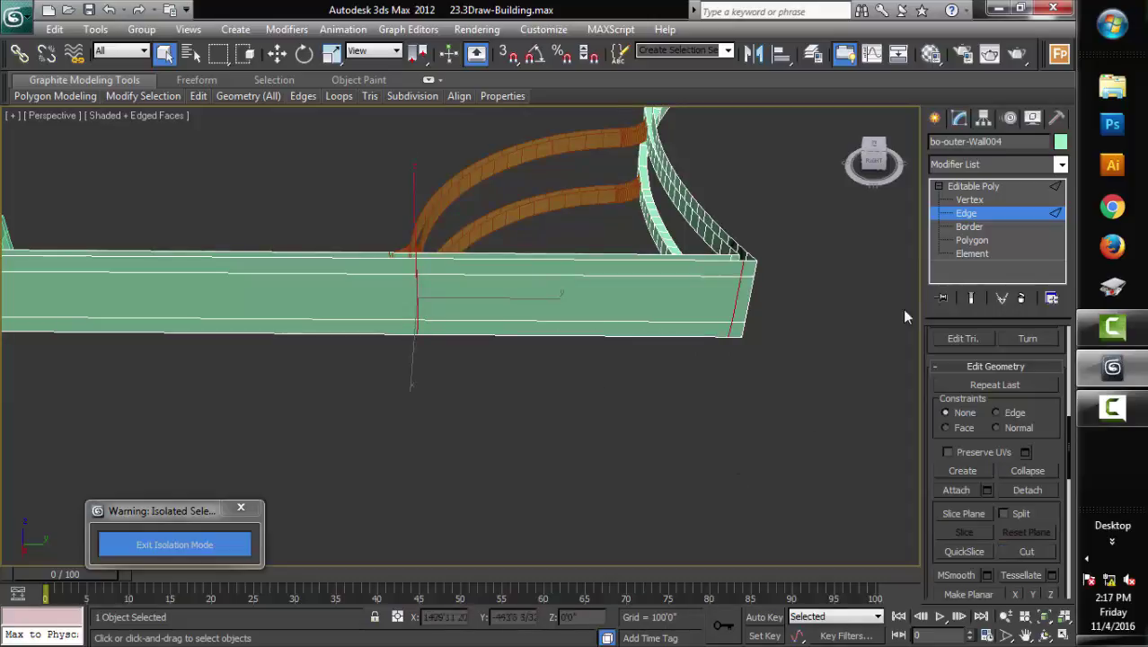
With snapping on and window selection, select the bottom vertex of the cut edge
left_click(989, 201)
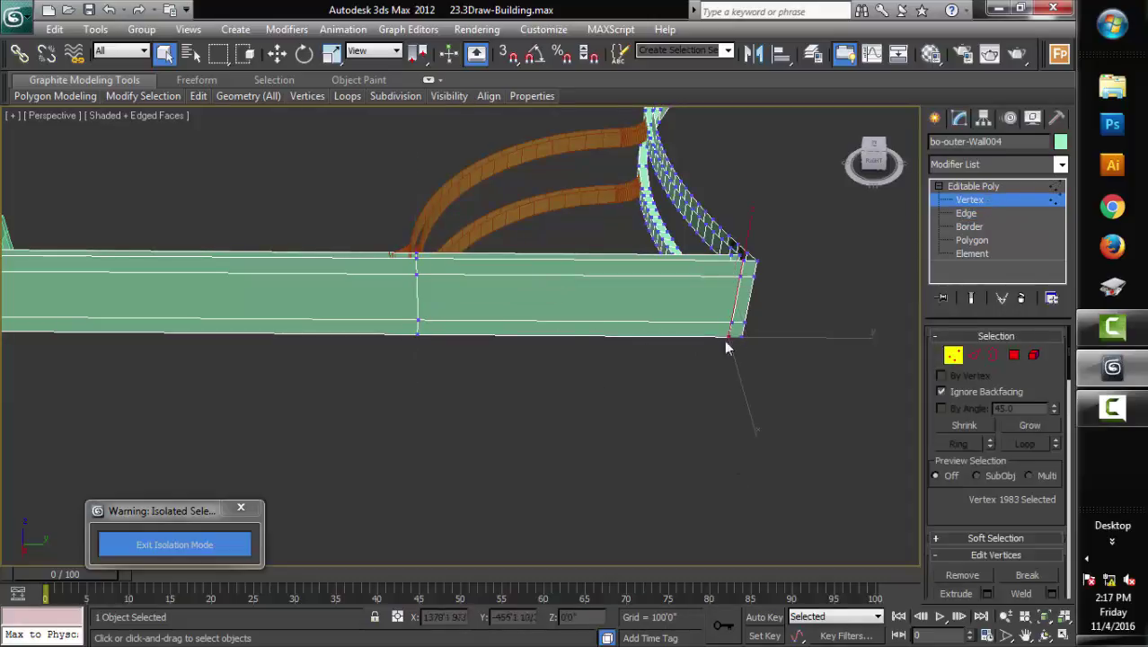
key("s")
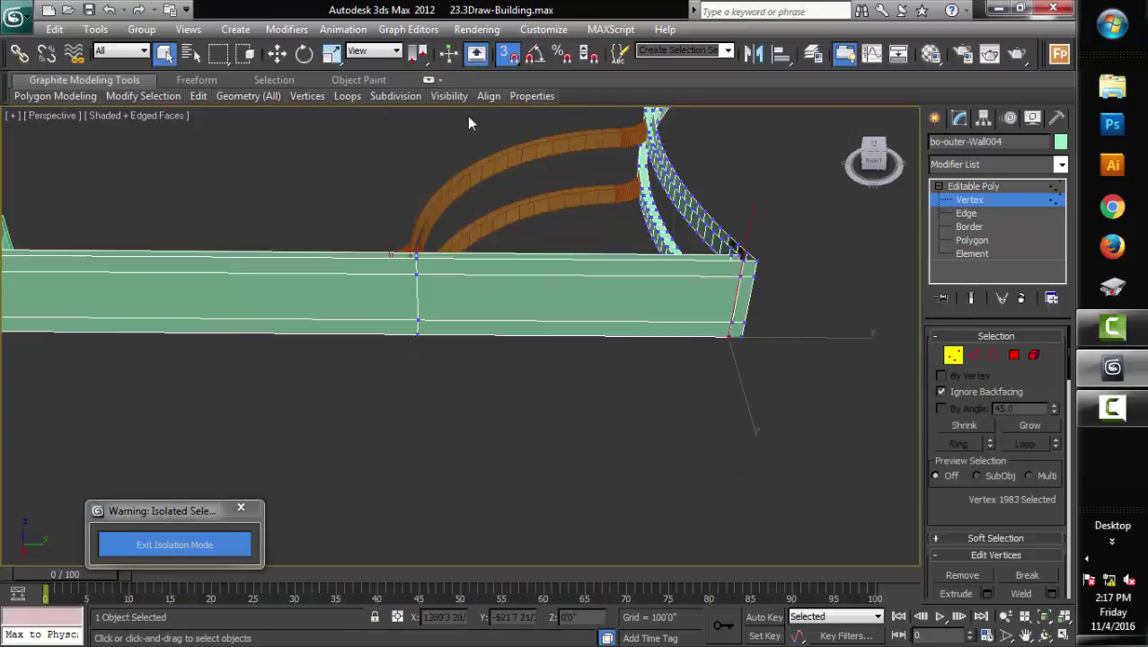
left_click(246, 55)
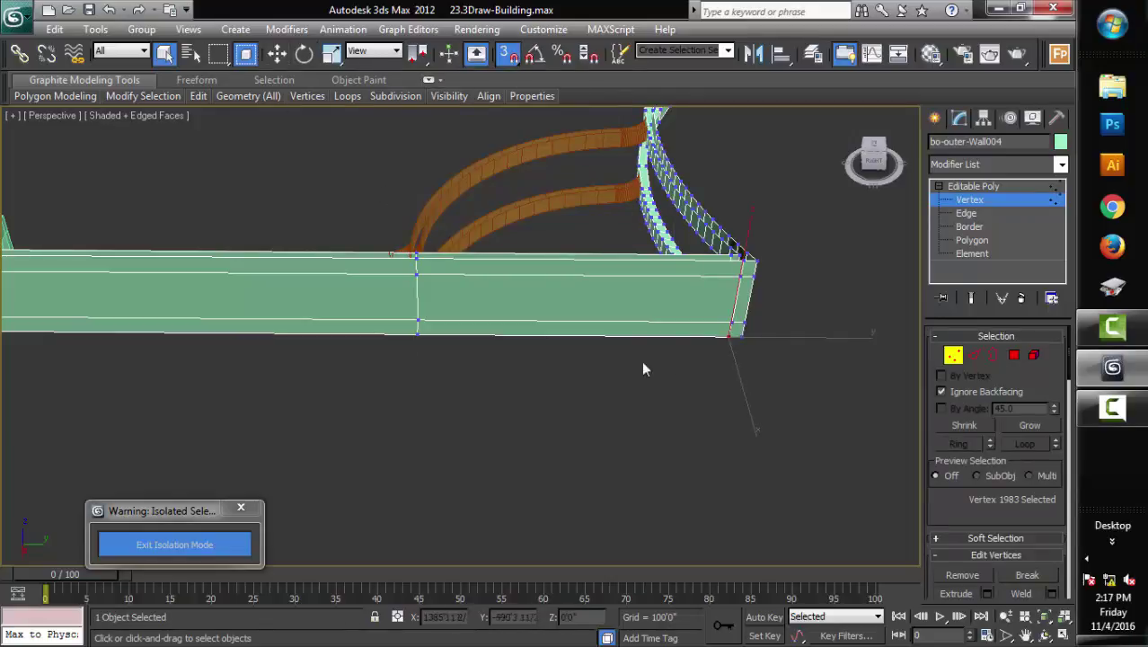
mouse_move(642, 368)
middle_mouse_down("alt")
mouse_move(686, 419)
mouse_move(603, 437)
middle_mouse_up("alt")
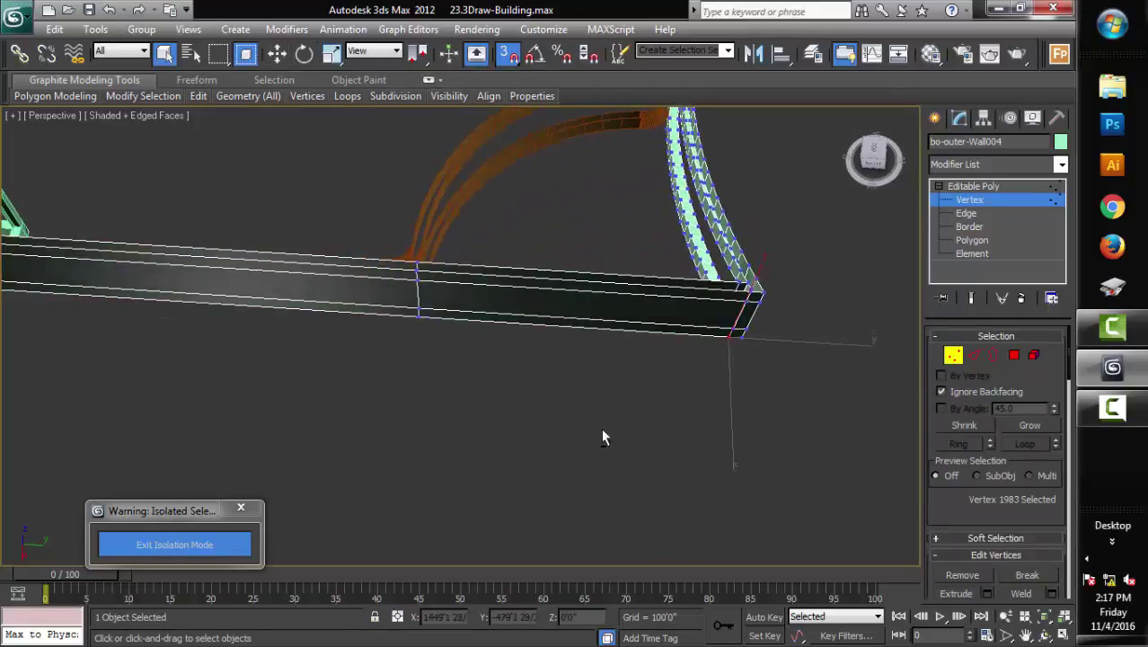
left_click(419, 316, "ctrl")
mouse_move(473, 192)
middle_mouse_down("alt")
mouse_move(632, 406)
mouse_move(637, 380)
mouse_move(560, 275)
middle_mouse_up("alt")
Try selecting the outer and inner faces at the wall end, then clear them
left_click(1012, 355)
left_click(632, 280)
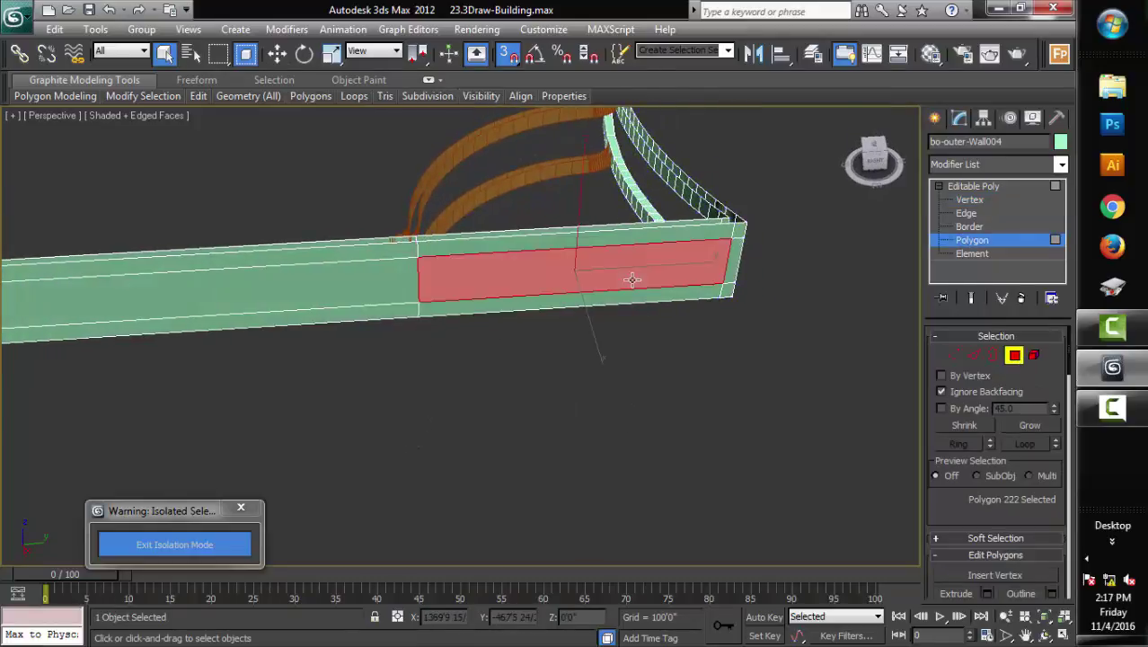
mouse_move(600, 362)
middle_mouse_down("alt")
mouse_move(769, 380)
mouse_move(914, 350)
middle_mouse_up("alt")
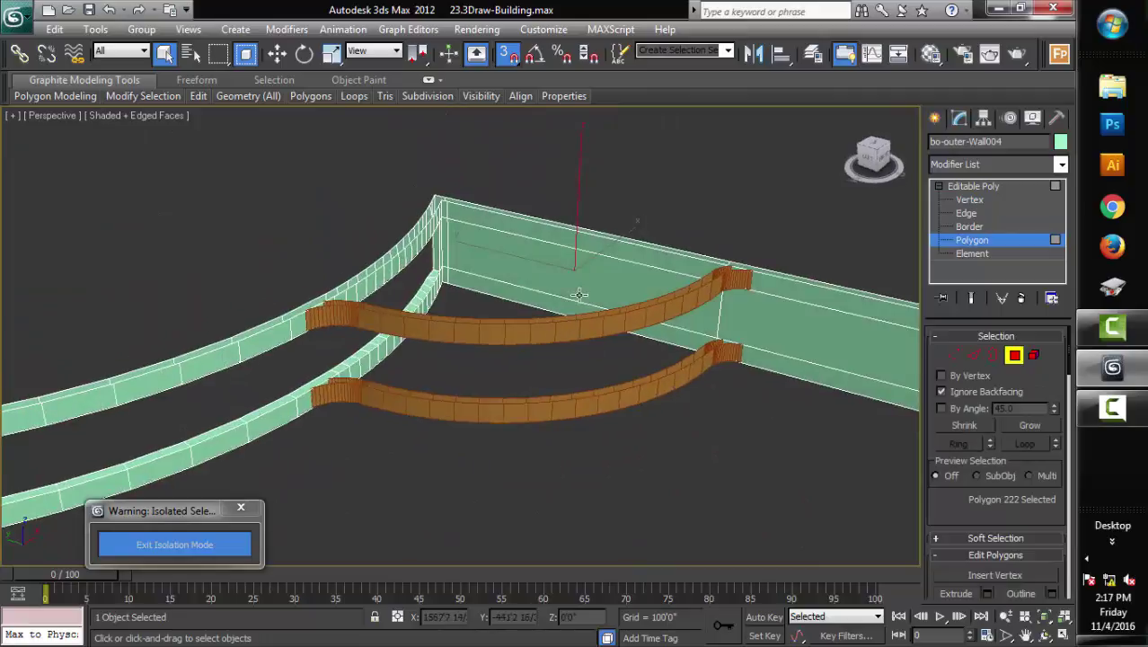
left_click(583, 277)
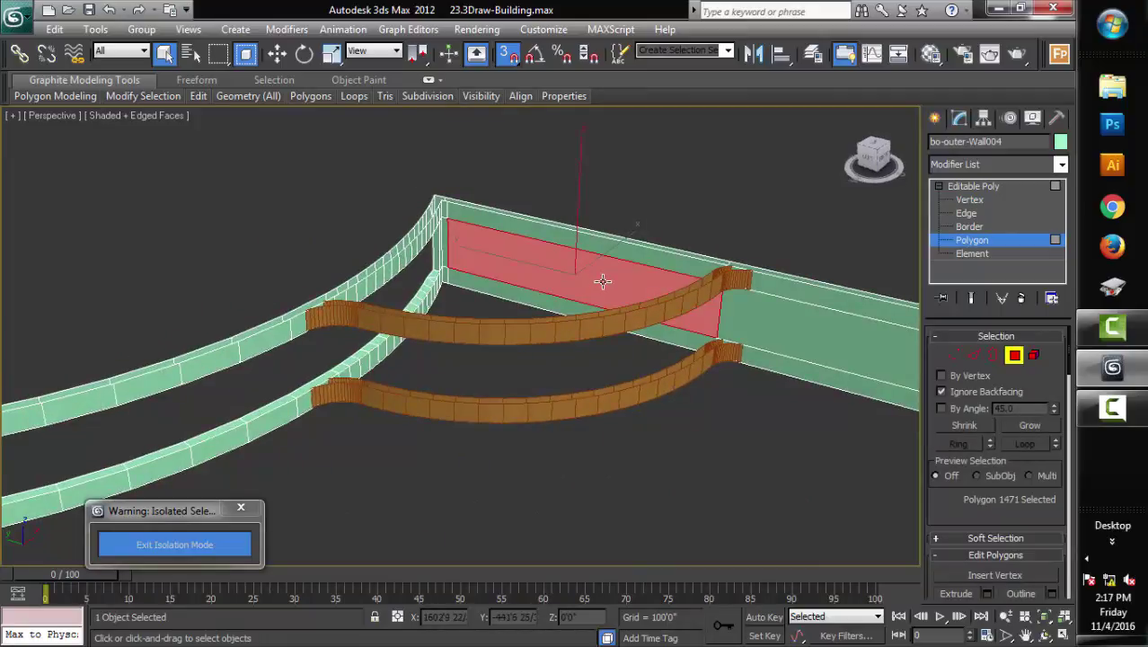
left_click(602, 281, "alt")
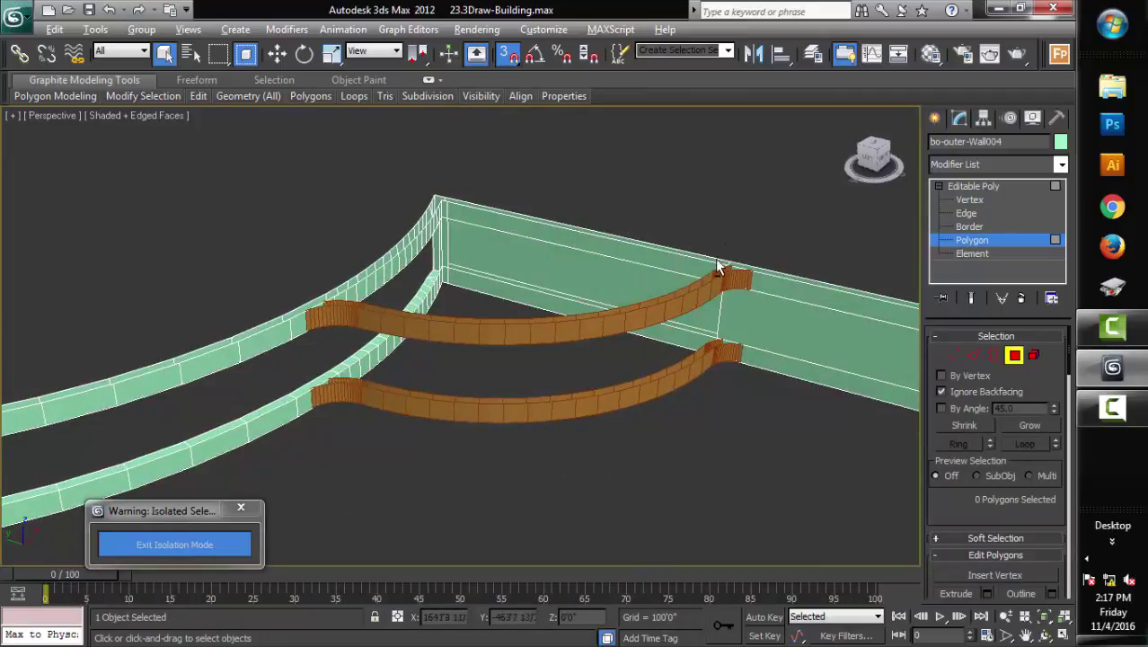
left_click(687, 263)
mouse_move(687, 262)
middle_mouse_down("alt")
mouse_move(744, 257)
mouse_move(584, 267)
middle_mouse_up("alt")
left_click(585, 267)
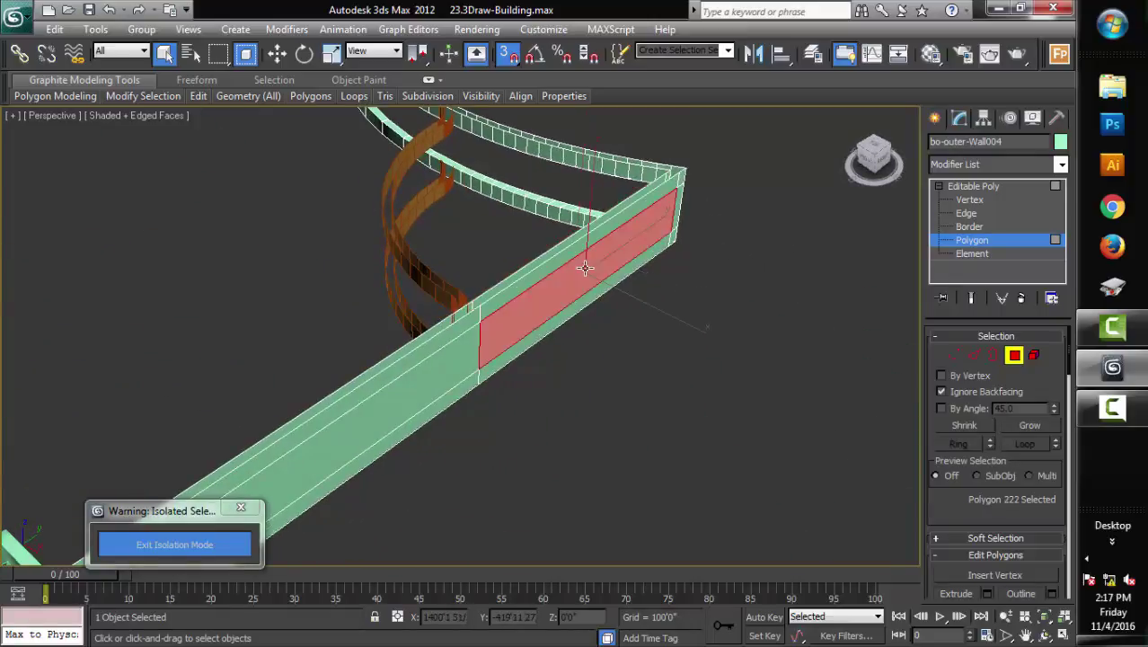
left_click(585, 267, "alt")
Select the wall-end face inside the top strips and delete it to open the wall
left_click(576, 246)
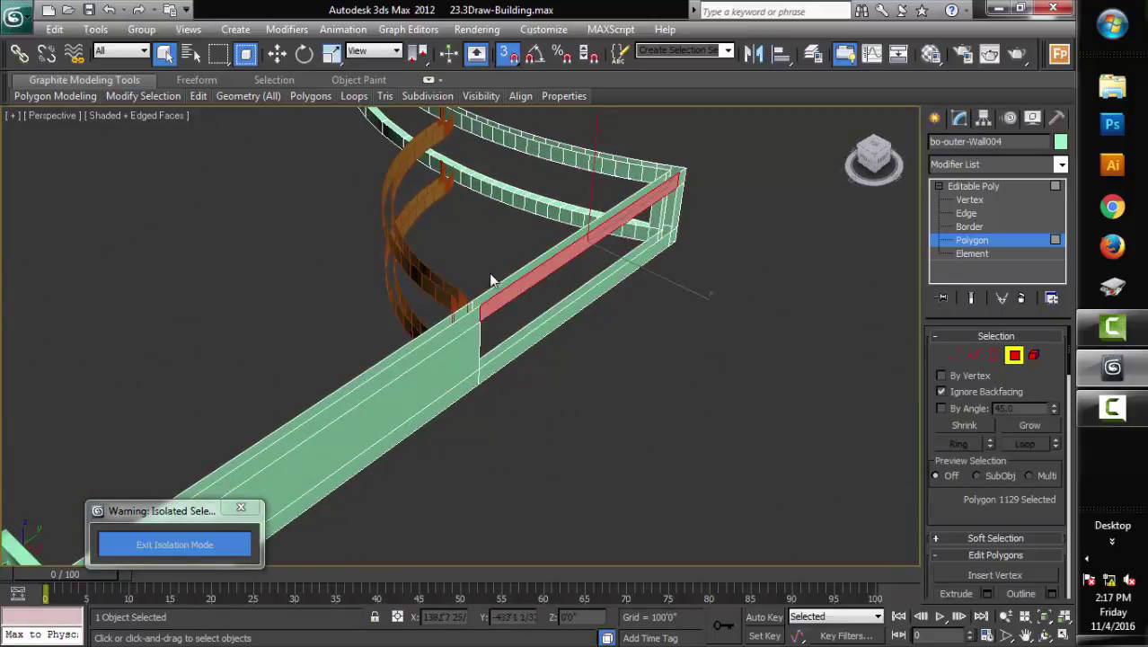
mouse_move(494, 287)
middle_mouse_down("alt")
mouse_move(502, 321)
mouse_move(740, 379)
mouse_move(627, 351)
mouse_move(447, 226)
mouse_move(431, 302)
mouse_move(397, 257)
middle_mouse_up("alt")
left_click(446, 226, "ctrl")
left_click(397, 257)
key("Delete")
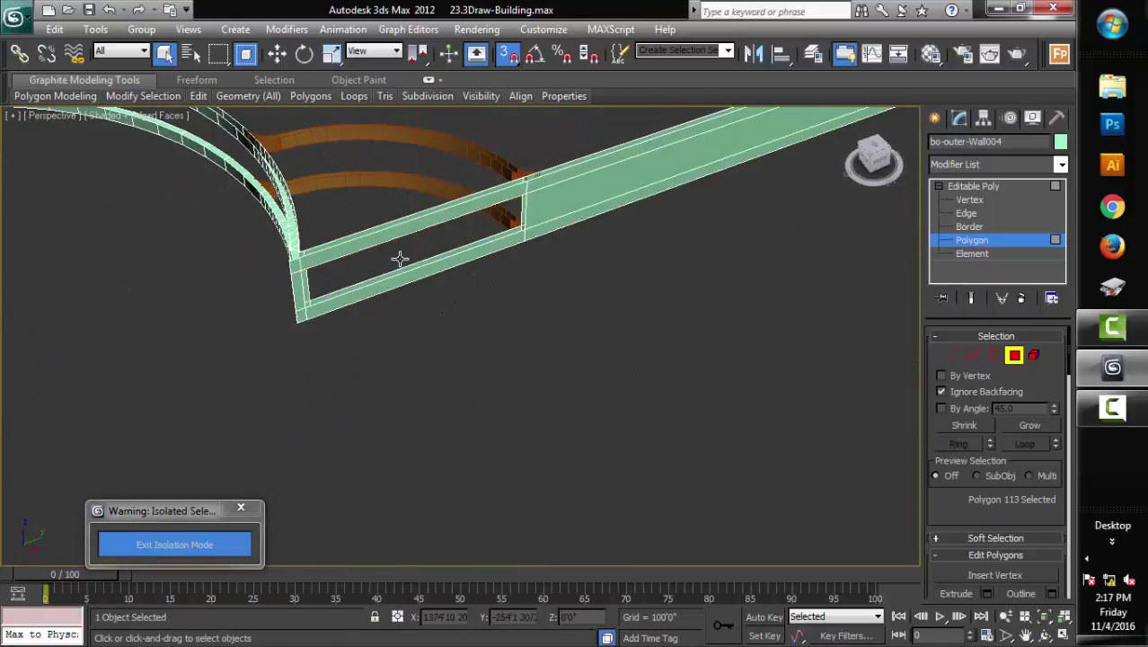
Orbit above the wall to check the new opening
left_click(391, 231)
mouse_move(550, 330)
middle_mouse_down("alt")
mouse_move(436, 264)
mouse_move(461, 307)
mouse_move(532, 307)
middle_mouse_up("alt")
middle_click_drag(533, 262, 591, 343, "alt")
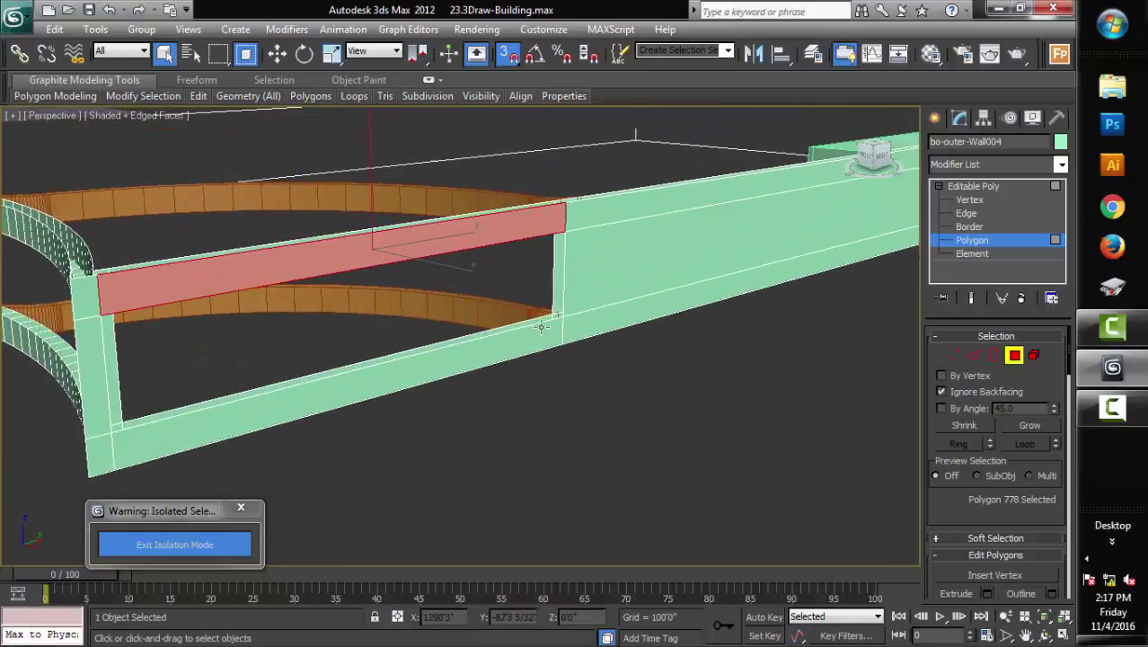
left_click(972, 356)
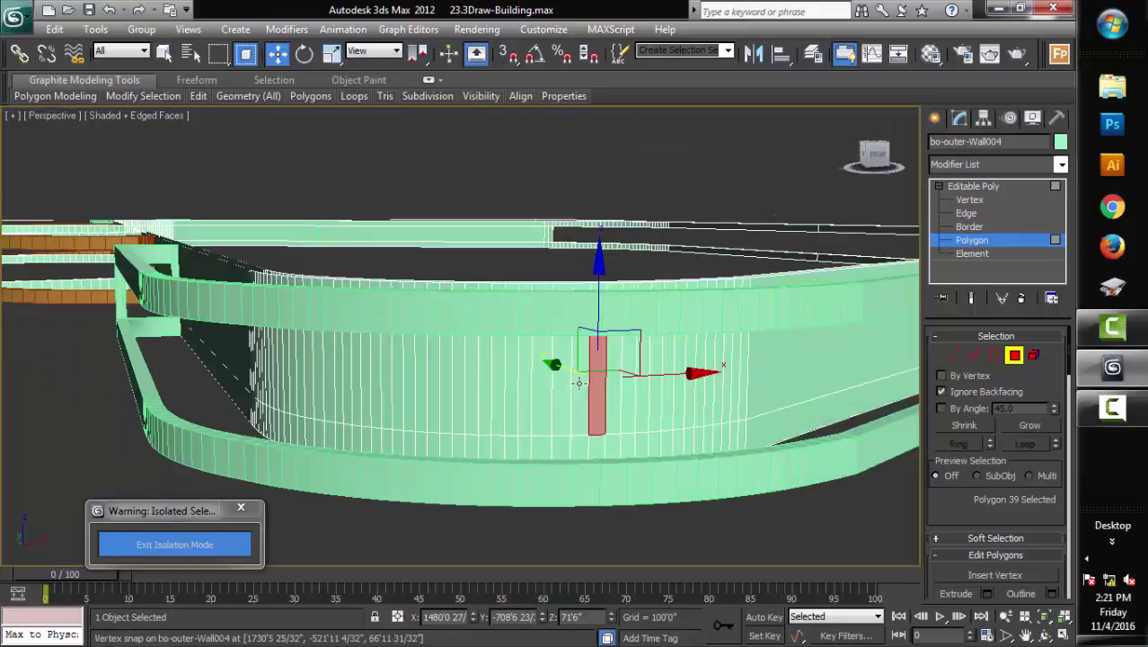
Begin selecting faces along the curved lift wall in plain Select mode
left_click(740, 384)
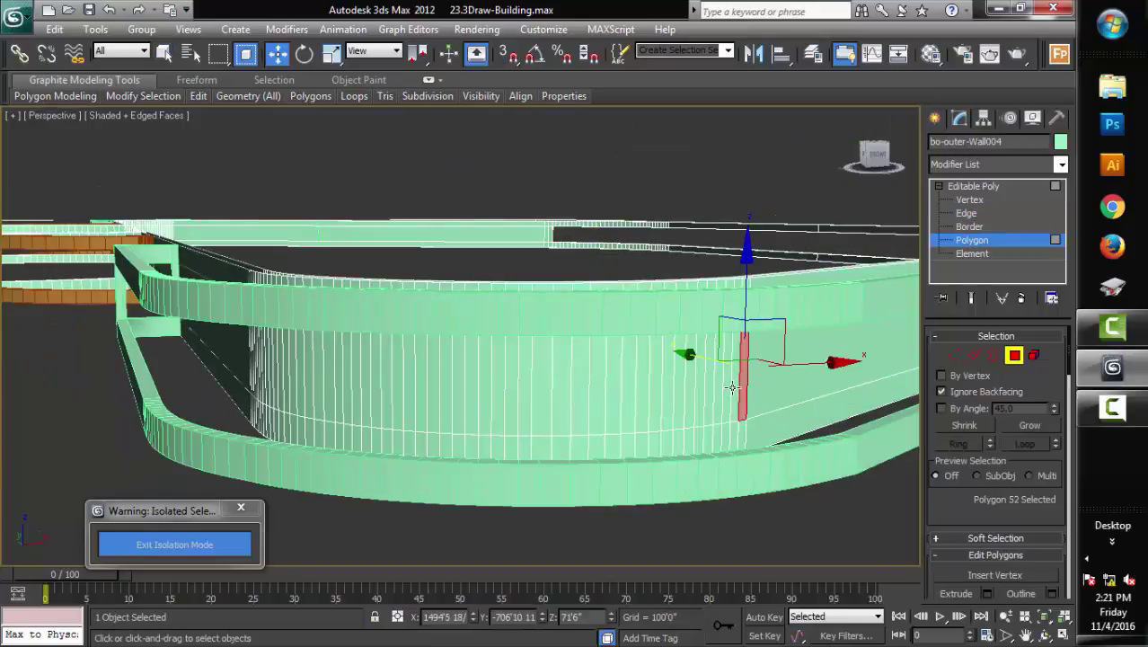
middle_click_drag(724, 389, 729, 388, "alt")
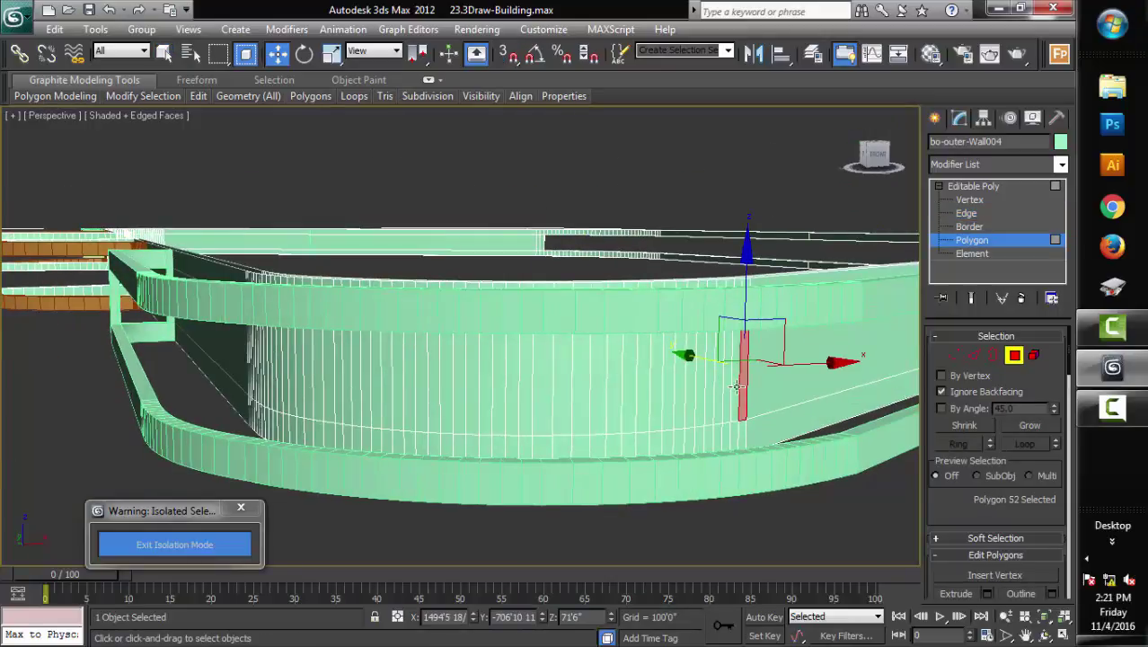
left_click(164, 53)
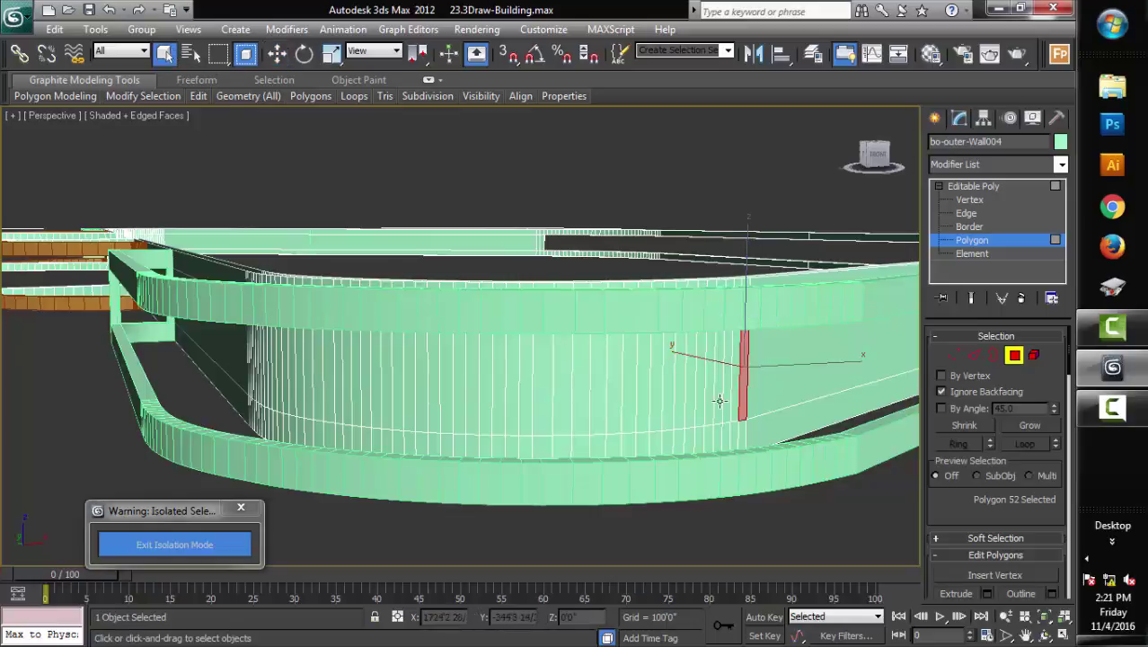
left_click(289, 355, "ctrl")
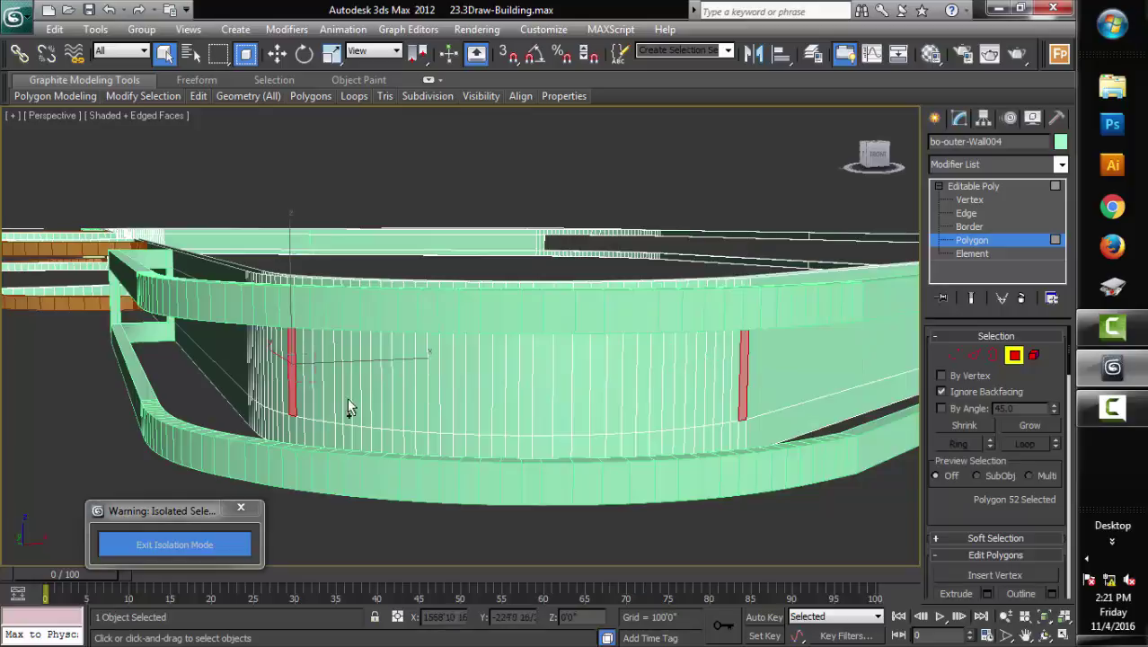
middle_click_drag(712, 415, 751, 366, "alt")
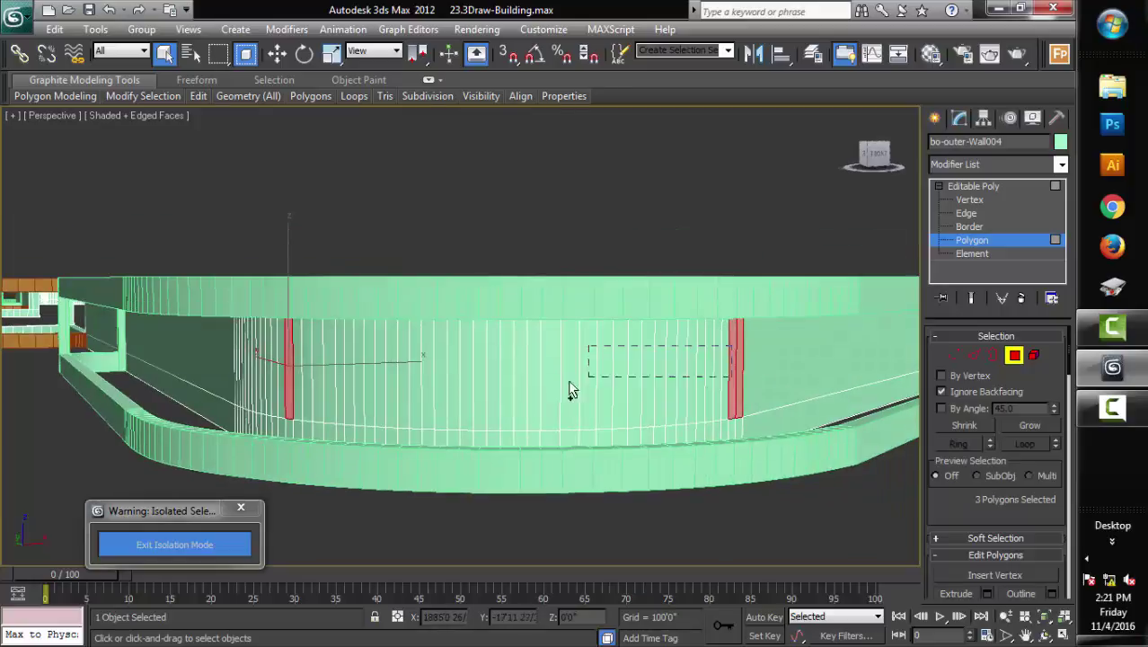
left_click(604, 386, "ctrl")
left_click(690, 391, "ctrl")
middle_click_drag(676, 377, 745, 396, "alt")
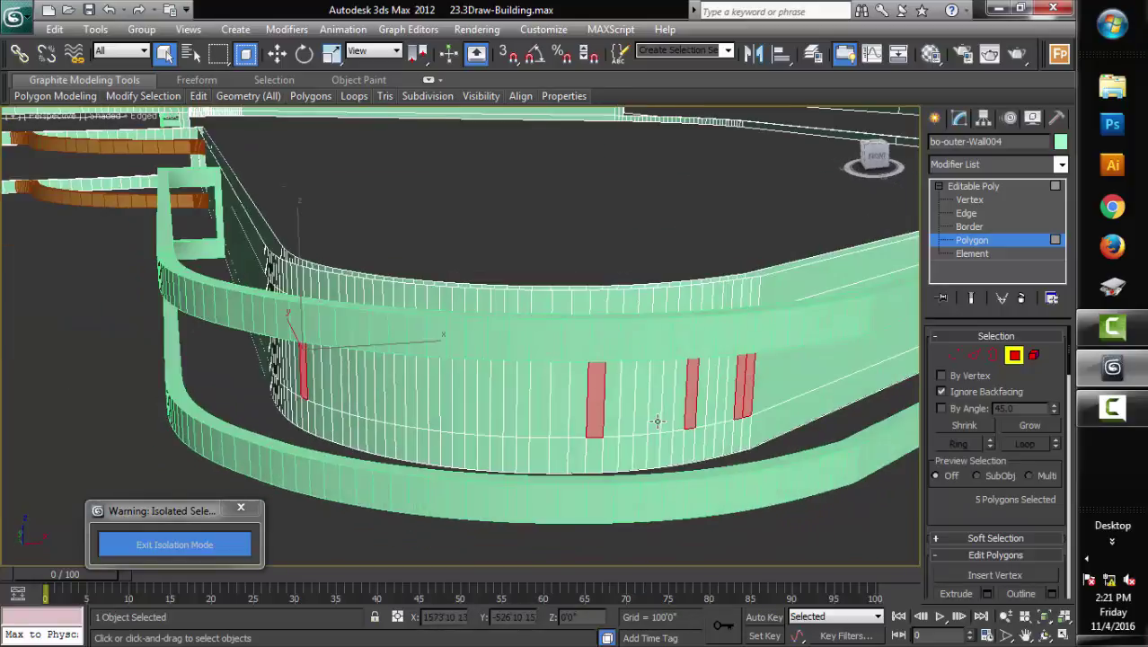
mouse_move(745, 395)
left_mouse_down("ctrl")
mouse_move(436, 416)
mouse_move(309, 373)
left_mouse_up("ctrl")
middle_click_drag(309, 374, 460, 400, "alt")
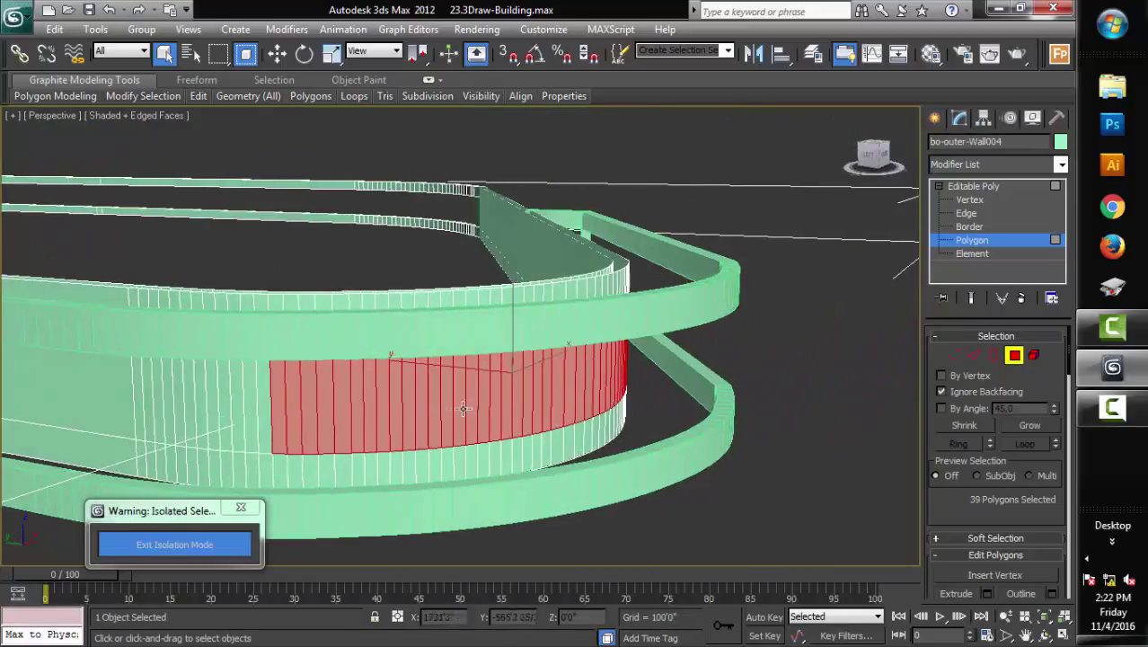
left_click_drag(285, 402, 133, 402, "ctrl")
mouse_move(537, 411)
middle_mouse_down("alt")
mouse_move(437, 432)
mouse_move(446, 435)
middle_mouse_up("alt")
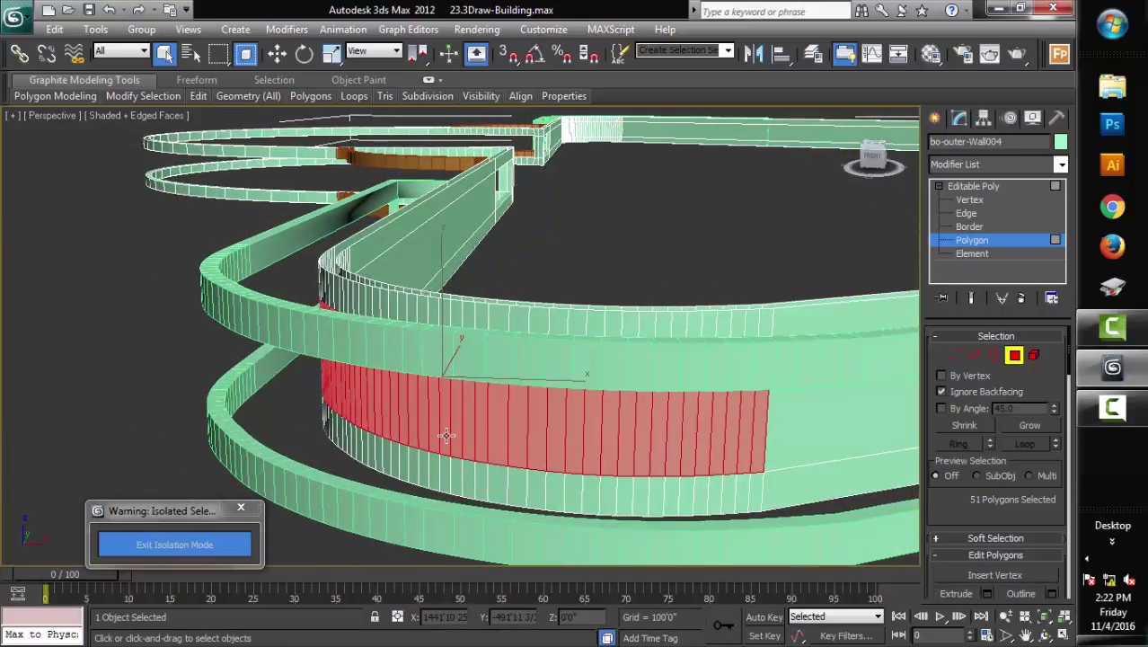
Restart the selection with a single face marking one side of the opening
left_click(659, 483)
mouse_move(718, 469)
middle_mouse_down("alt")
mouse_move(497, 505)
mouse_move(443, 478)
middle_mouse_up("alt")
mouse_move(704, 474)
middle_mouse_down("alt")
mouse_move(730, 479)
mouse_move(742, 456)
mouse_move(576, 437)
middle_mouse_up("alt")
left_click(762, 373)
middle_click_drag(762, 372, 459, 450, "alt")
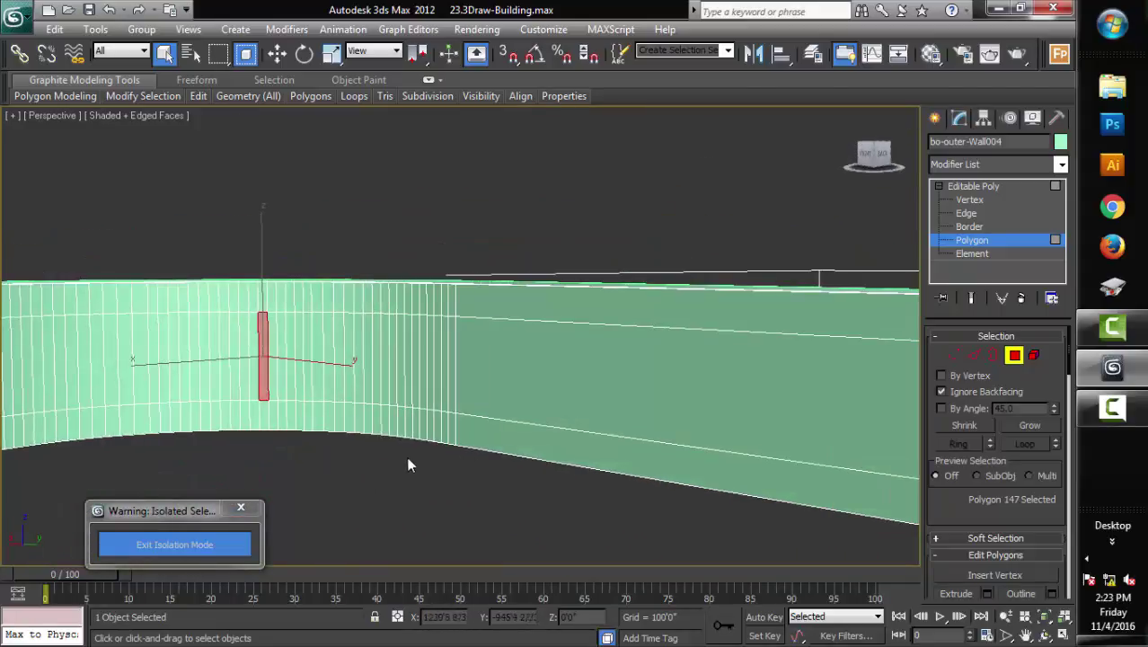
middle_click_drag(98, 449, 457, 464)
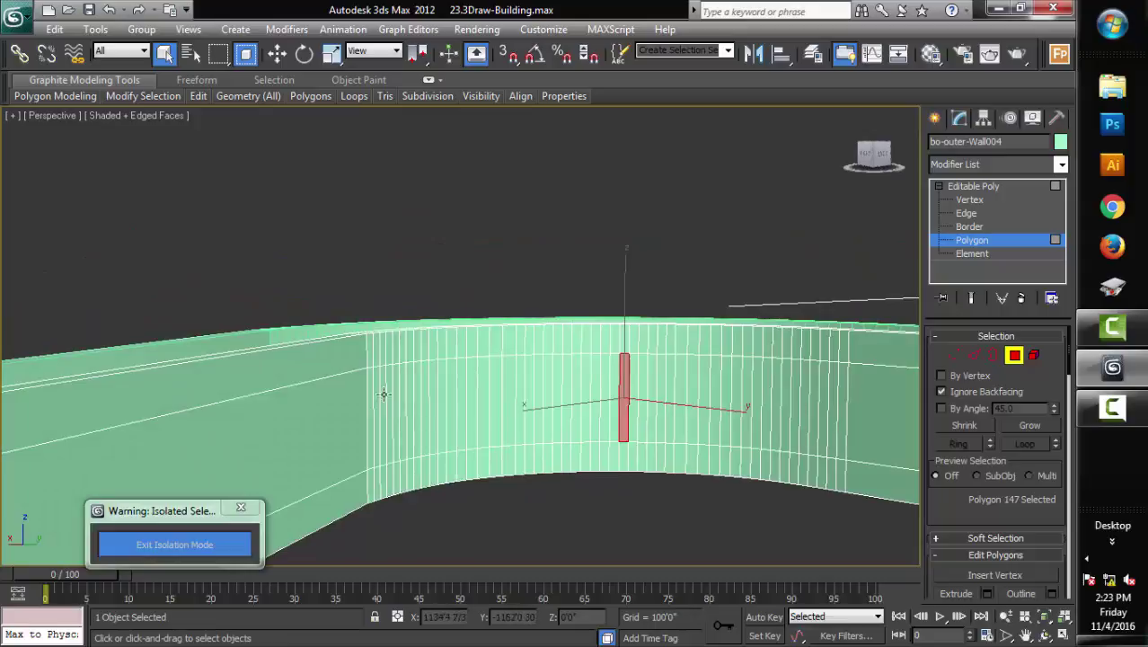
Select the band of 51 curved-wall faces across to the right end and delete them
left_click_drag(381, 387, 529, 426, "ctrl")
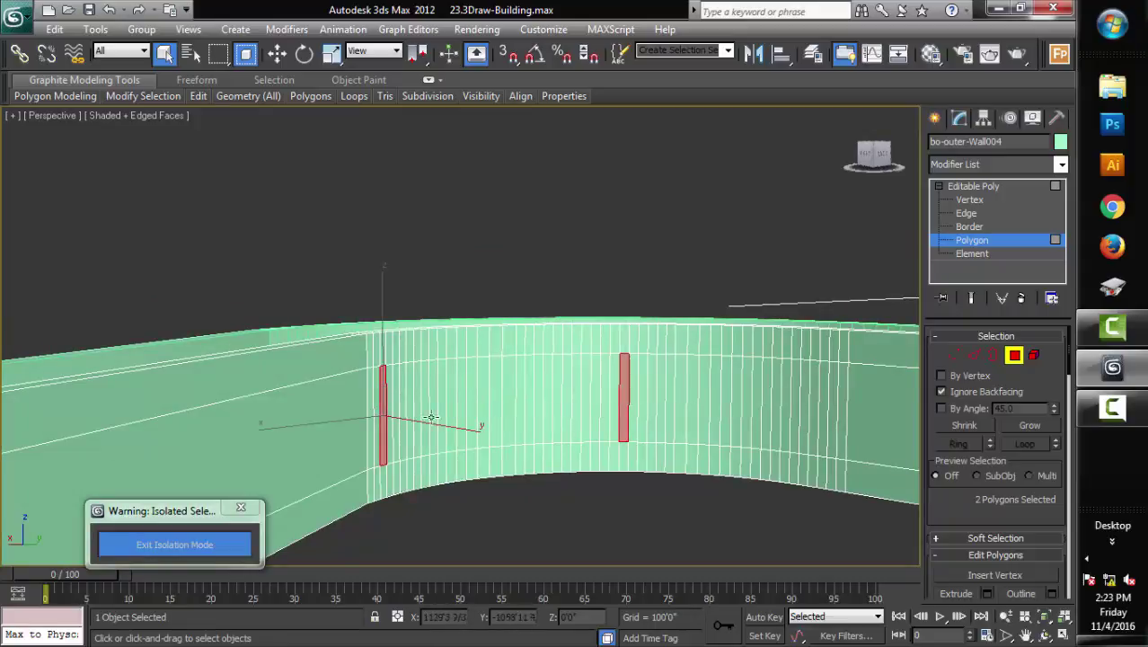
left_click(395, 415, "ctrl")
left_click(389, 415, "ctrl")
left_click(378, 415, "ctrl")
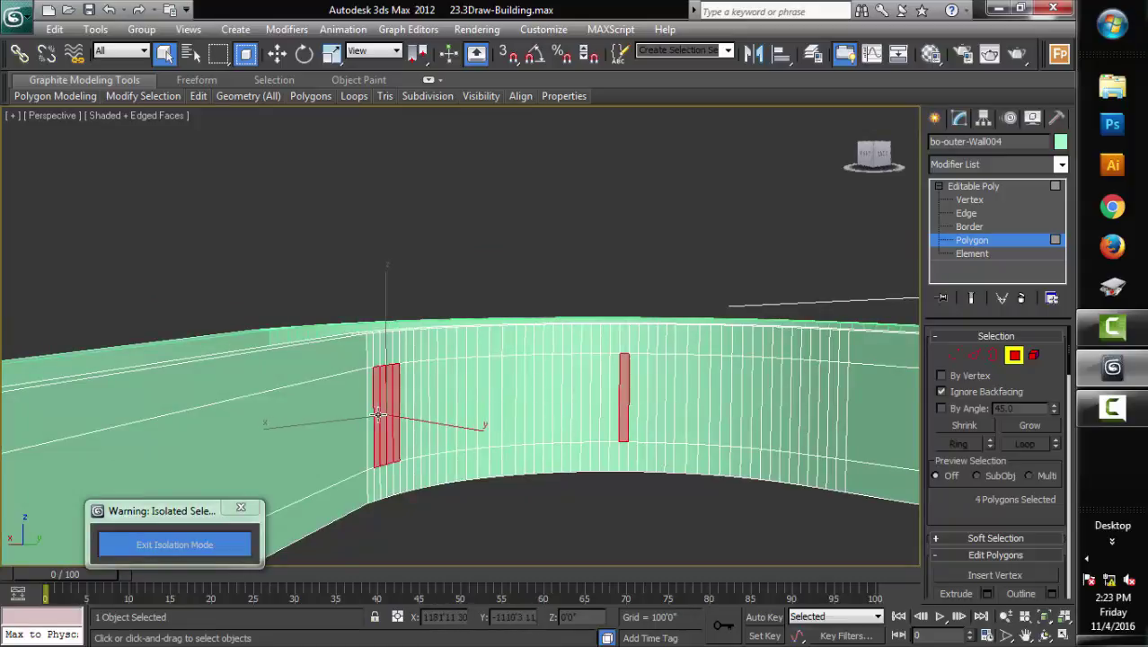
left_click(371, 419, "ctrl")
mouse_move(396, 412)
left_mouse_down("ctrl")
mouse_move(520, 421)
mouse_move(594, 412)
mouse_move(840, 432)
left_mouse_up("ctrl")
left_click(833, 428, "ctrl")
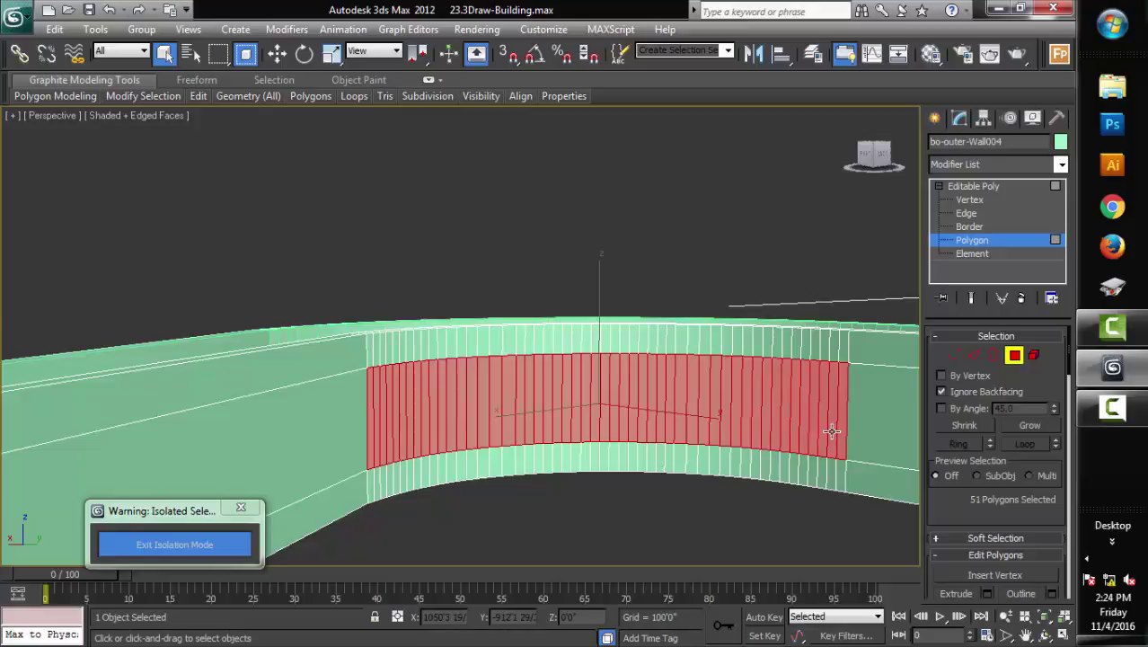
key("Delete")
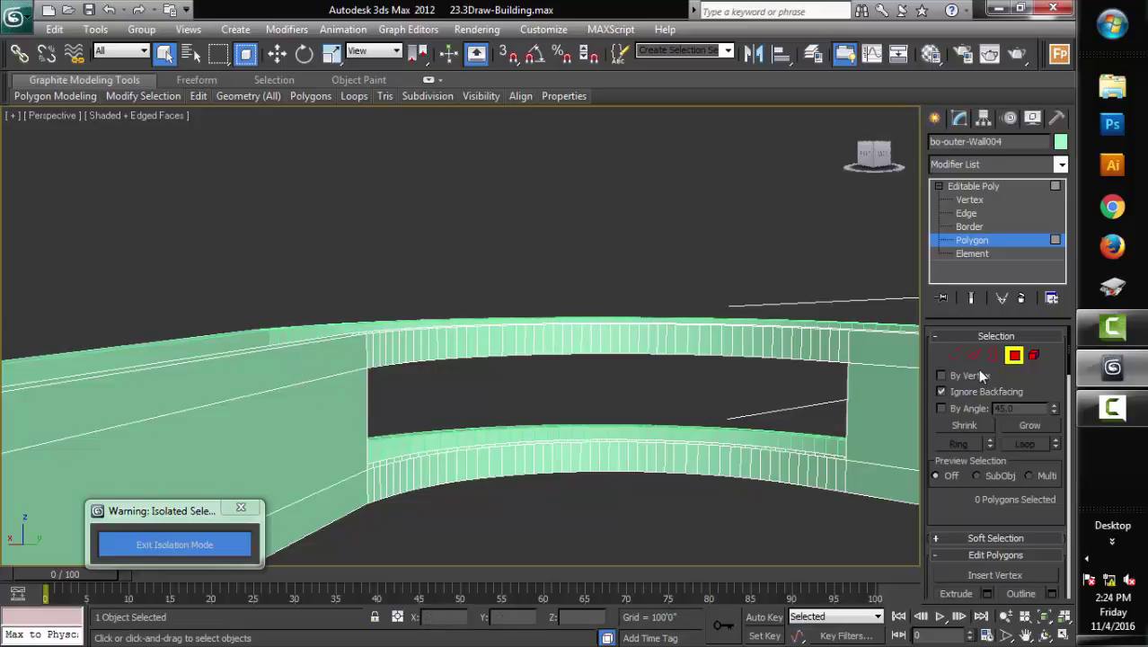
left_click(974, 356)
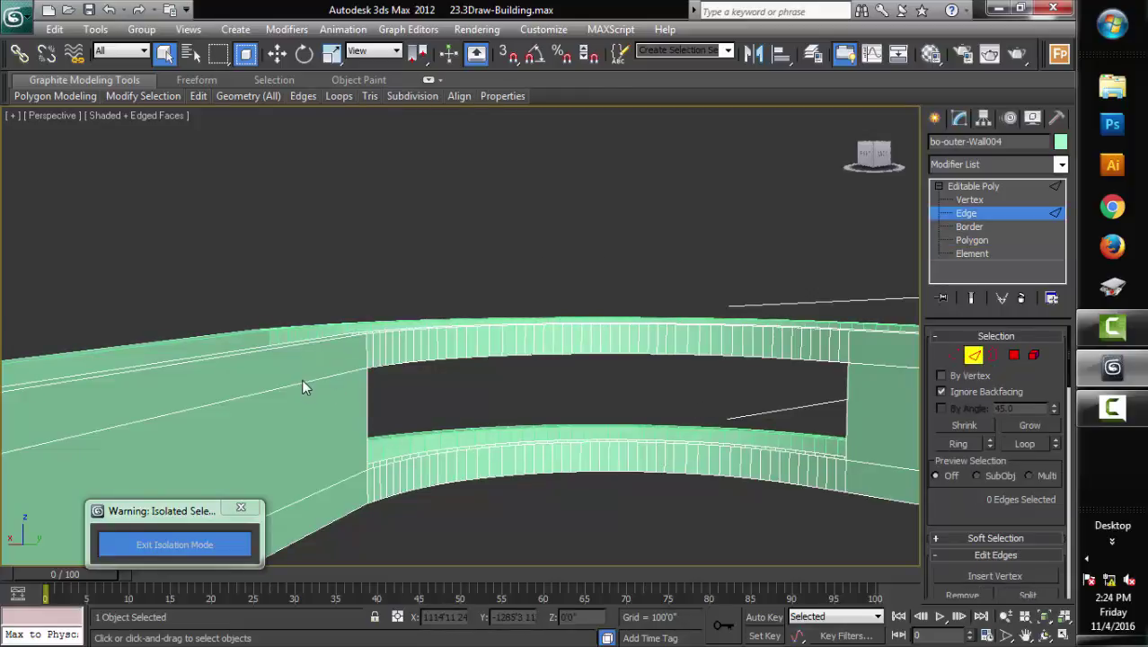
Connect the wall's edge loop with a new edge at slide -20
double_click(403, 464)
mouse_move(387, 463)
middle_mouse_down("alt")
mouse_move(433, 452)
mouse_move(628, 452)
middle_mouse_up("alt")
scroll(988, 449, "down", 2)
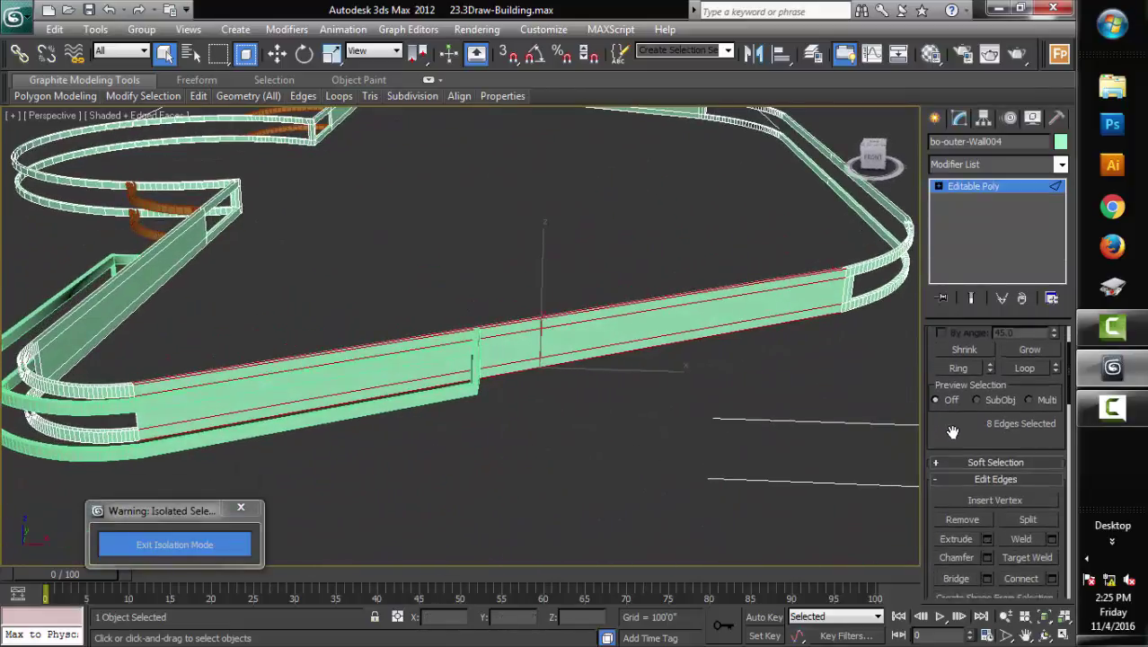
scroll(992, 431, "down", 2)
scroll(996, 414, "down", 1)
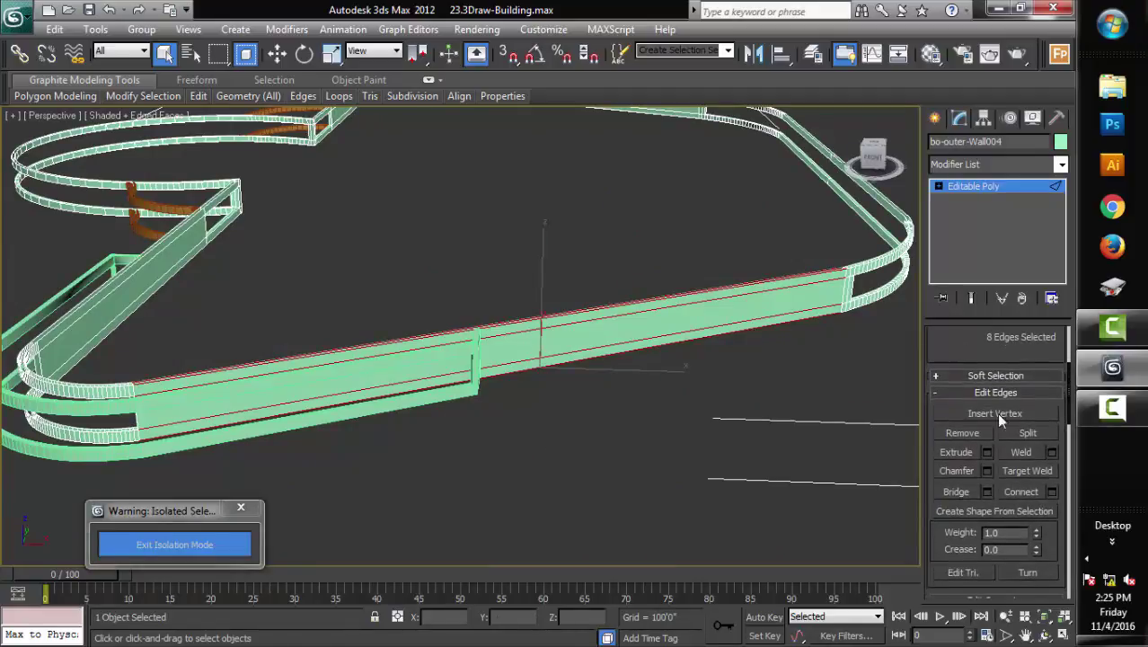
left_click(1049, 492)
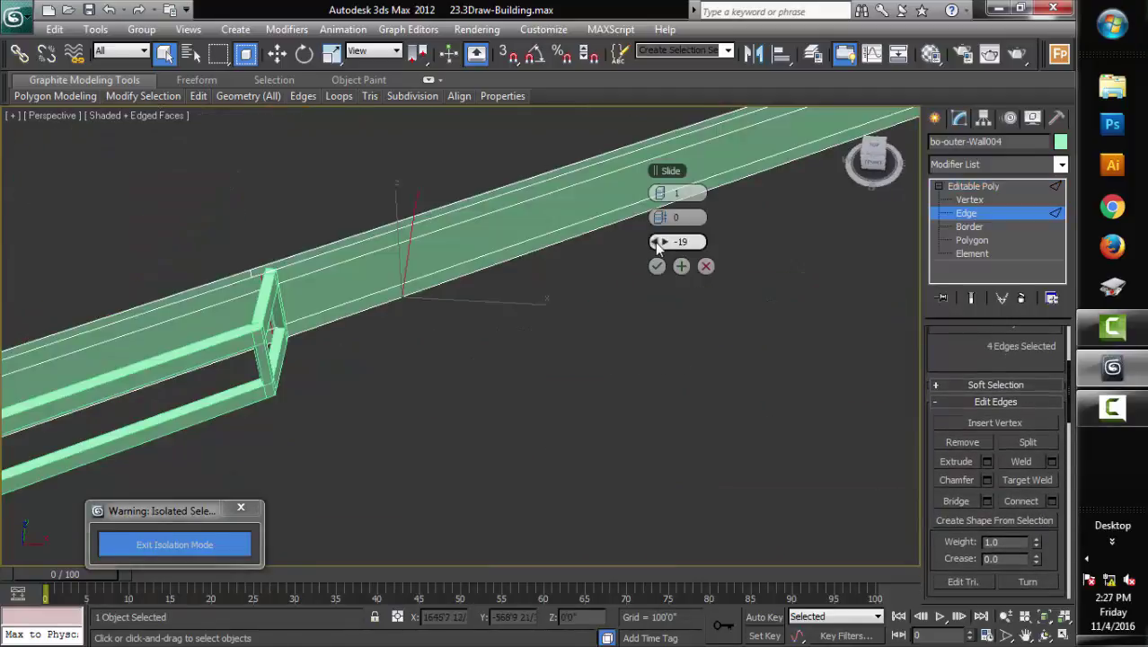
left_click(654, 241)
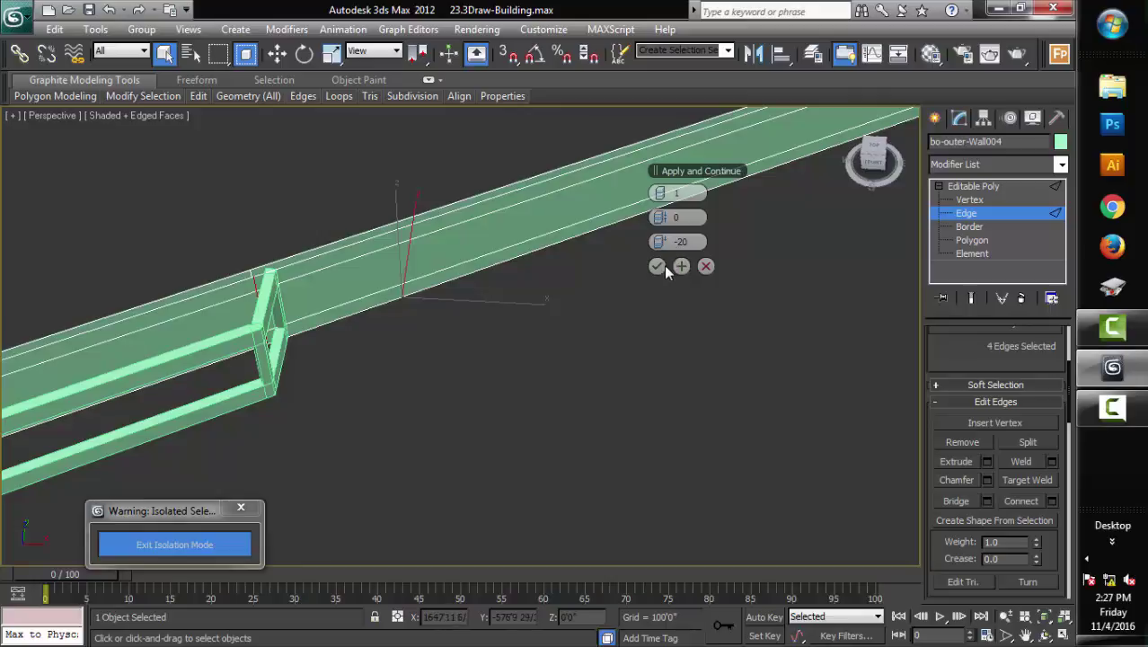
left_click(657, 266)
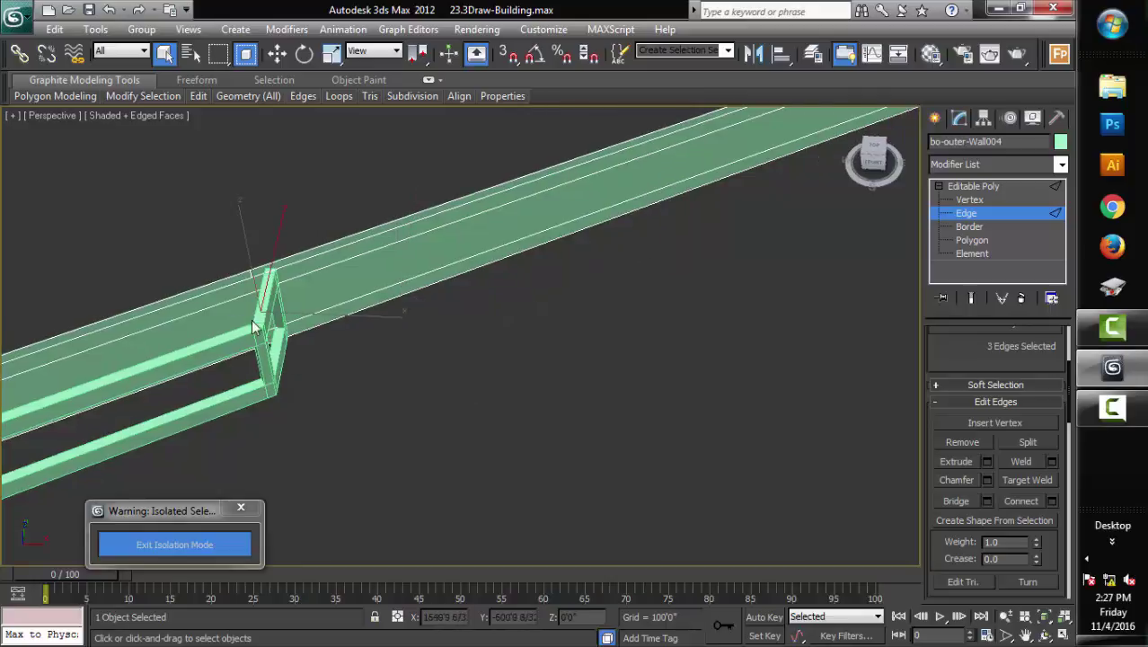
Delete the wall strip's top face, then undo to keep the wall intact
left_click(971, 240)
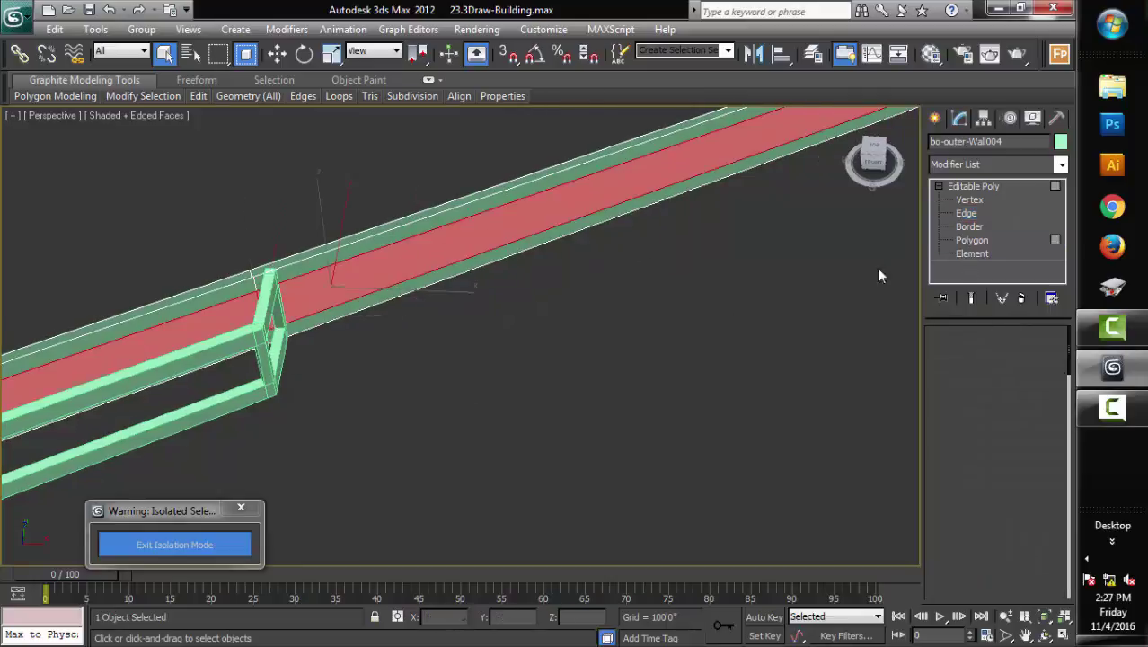
left_click(186, 336)
key("Delete")
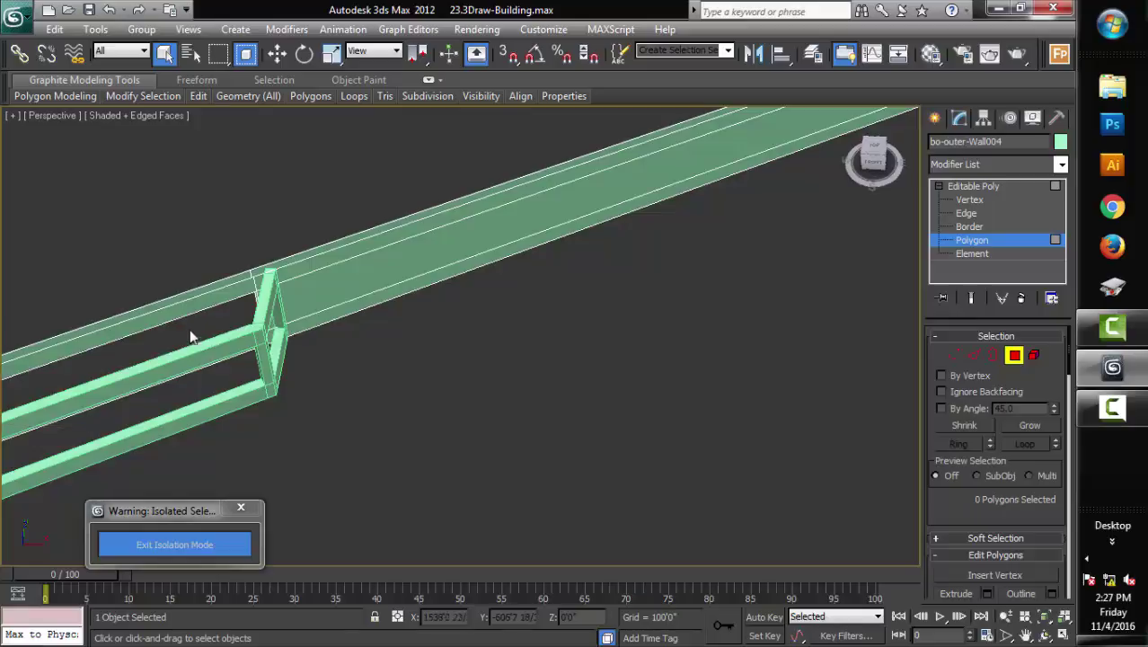
key("ctrl+z")
middle_click_drag(183, 311, 477, 359, "alt")
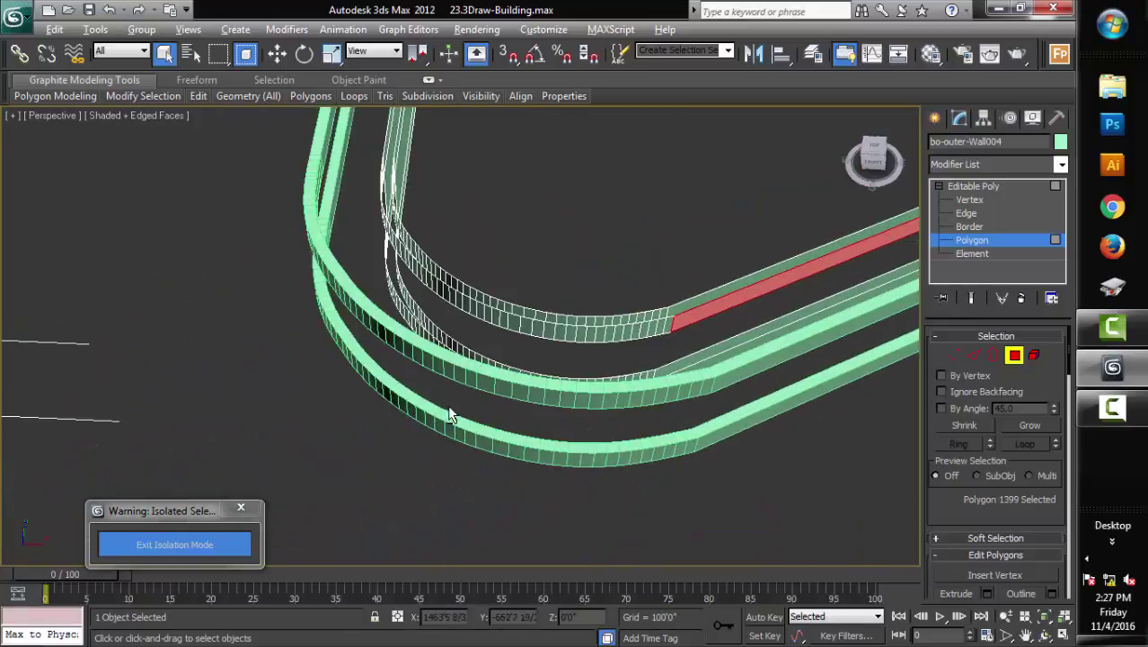
Select four parallel horizontal edges at the wall corner in Edge mode
mouse_move(453, 415)
middle_mouse_down("alt")
mouse_move(566, 349)
mouse_move(569, 384)
mouse_move(530, 397)
middle_mouse_up("alt")
scroll(566, 349, "down", 3)
scroll(533, 381, "up", 2)
scroll(529, 397, "up", 3)
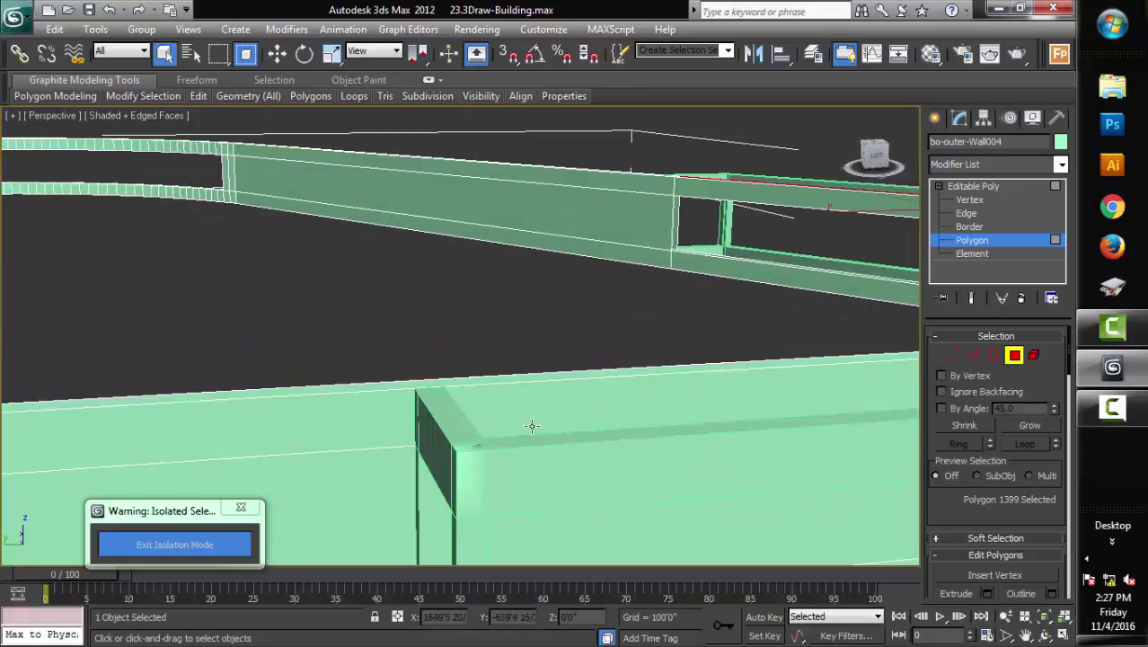
mouse_move(545, 452)
middle_mouse_down("alt")
mouse_move(541, 423)
mouse_move(539, 446)
middle_mouse_up("alt")
left_click(288, 227)
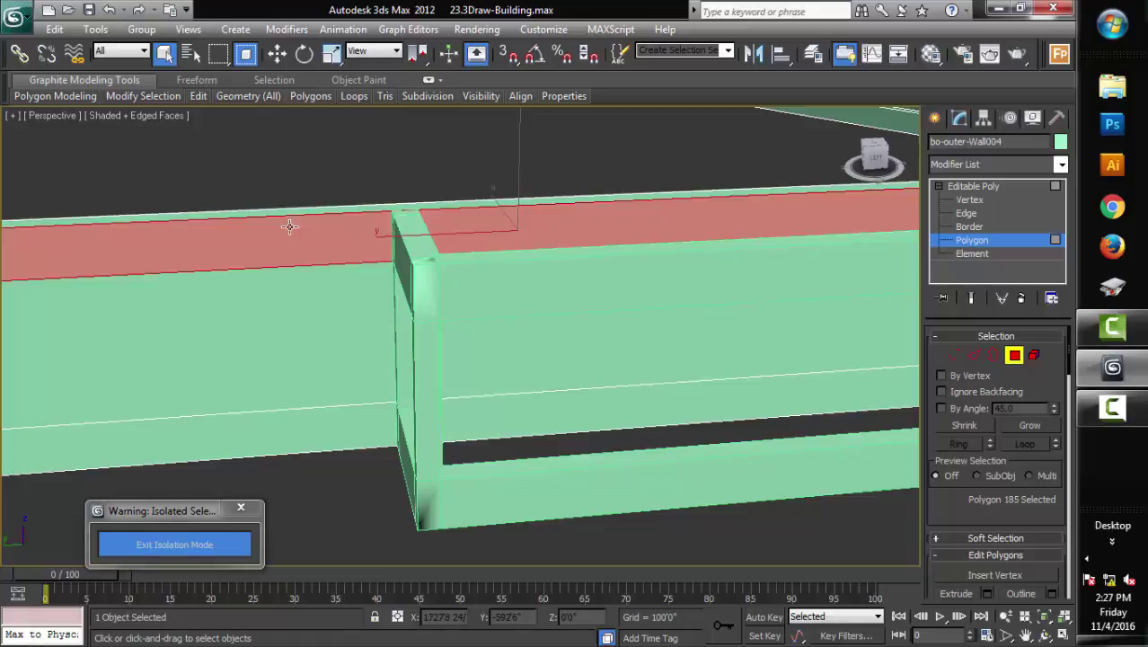
left_click(965, 214)
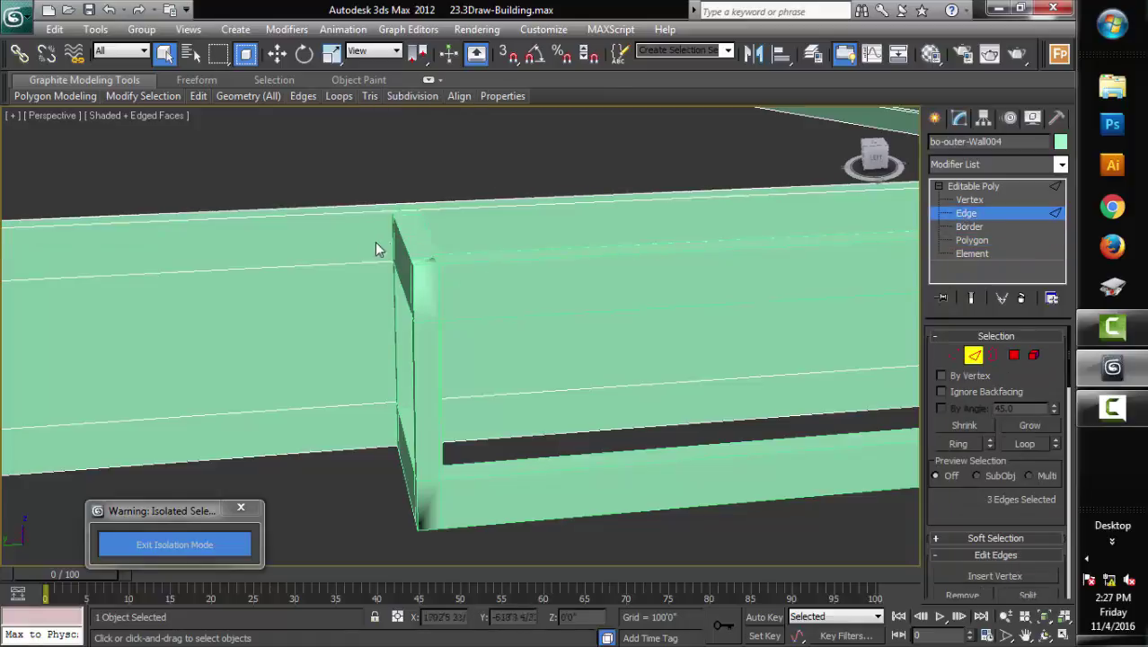
left_click(349, 214)
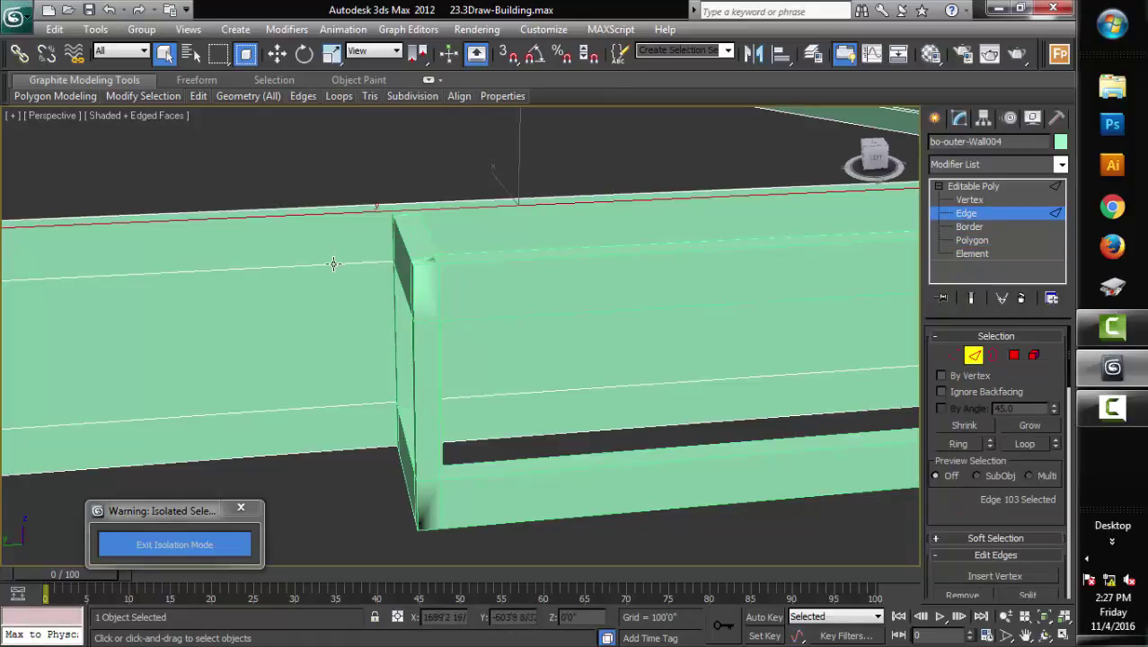
left_click(333, 264, "ctrl")
left_click(341, 405, "ctrl")
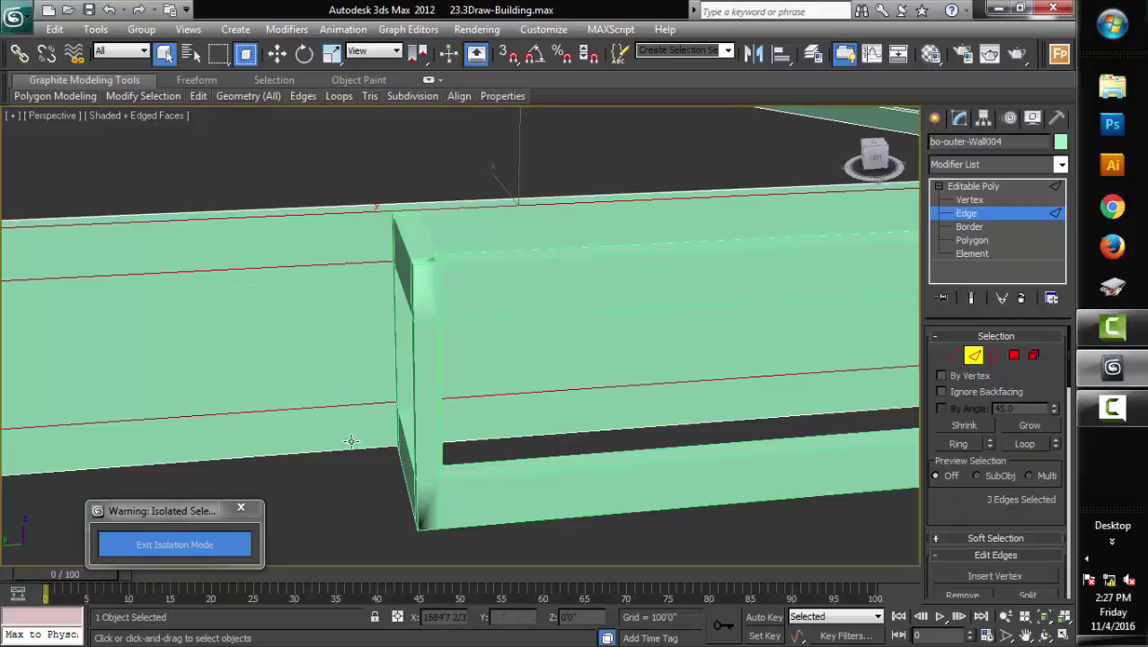
left_click(357, 449, "ctrl")
Connect the selected edges with one segment, adjust its slide, and Apply
mouse_move(474, 428)
middle_mouse_down("alt")
mouse_move(456, 463)
mouse_move(412, 469)
mouse_move(459, 440)
mouse_move(459, 488)
mouse_move(459, 459)
middle_mouse_up("alt")
left_click_drag(959, 501, 962, 382)
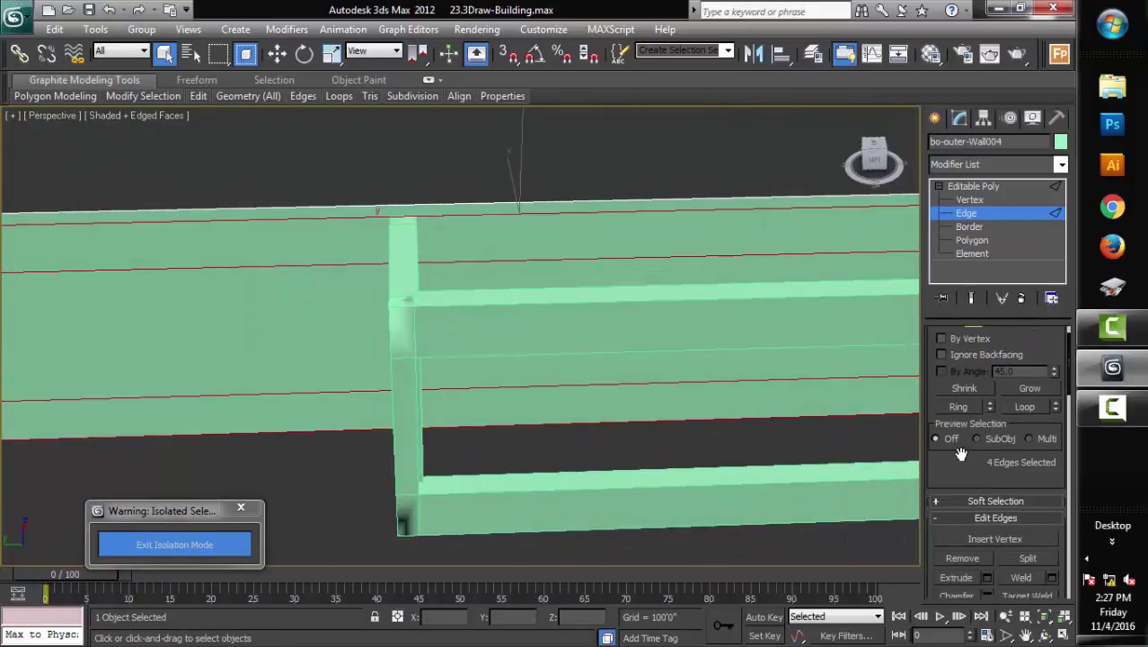
left_click(1047, 533)
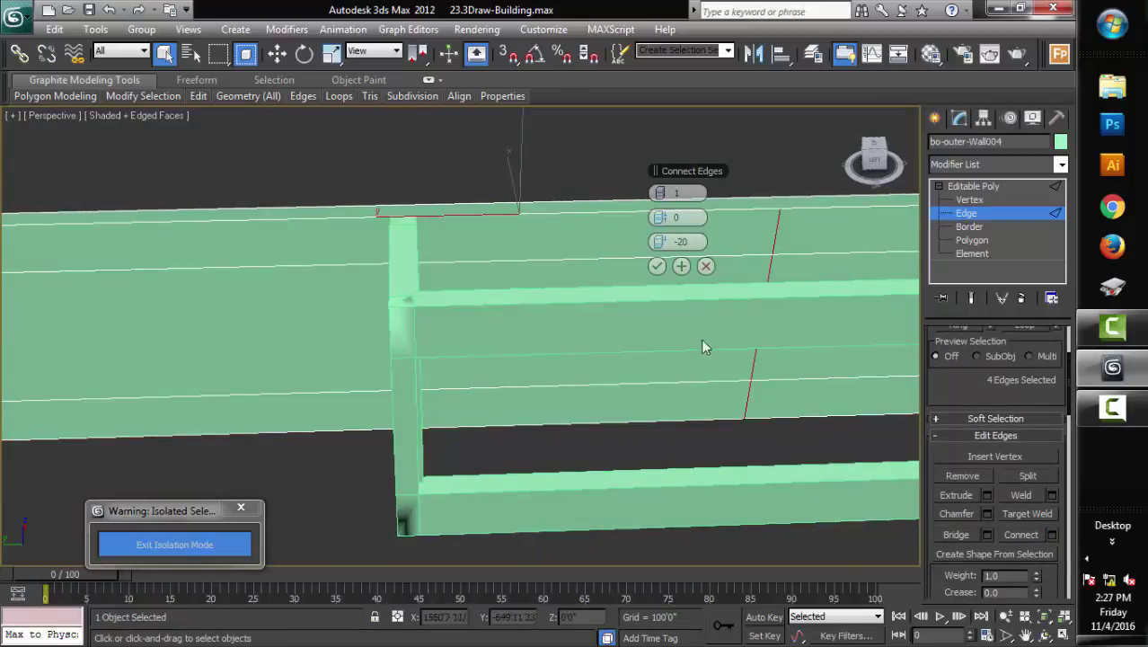
mouse_move(674, 272)
middle_mouse_down("alt")
mouse_move(635, 402)
mouse_move(661, 402)
middle_mouse_up("alt")
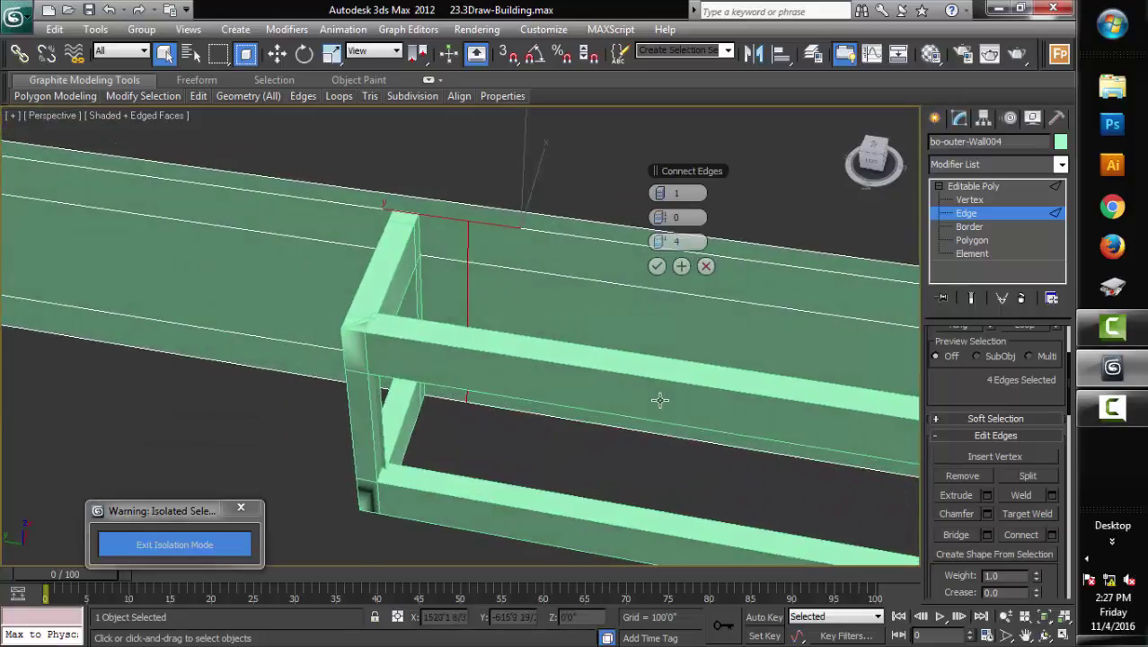
left_click(677, 267)
Connect four edges on the straight wall run with another cut at slide 4
mouse_move(690, 336)
middle_mouse_down("alt")
mouse_move(557, 388)
mouse_move(444, 376)
mouse_move(474, 372)
middle_mouse_up("alt")
left_click(500, 232)
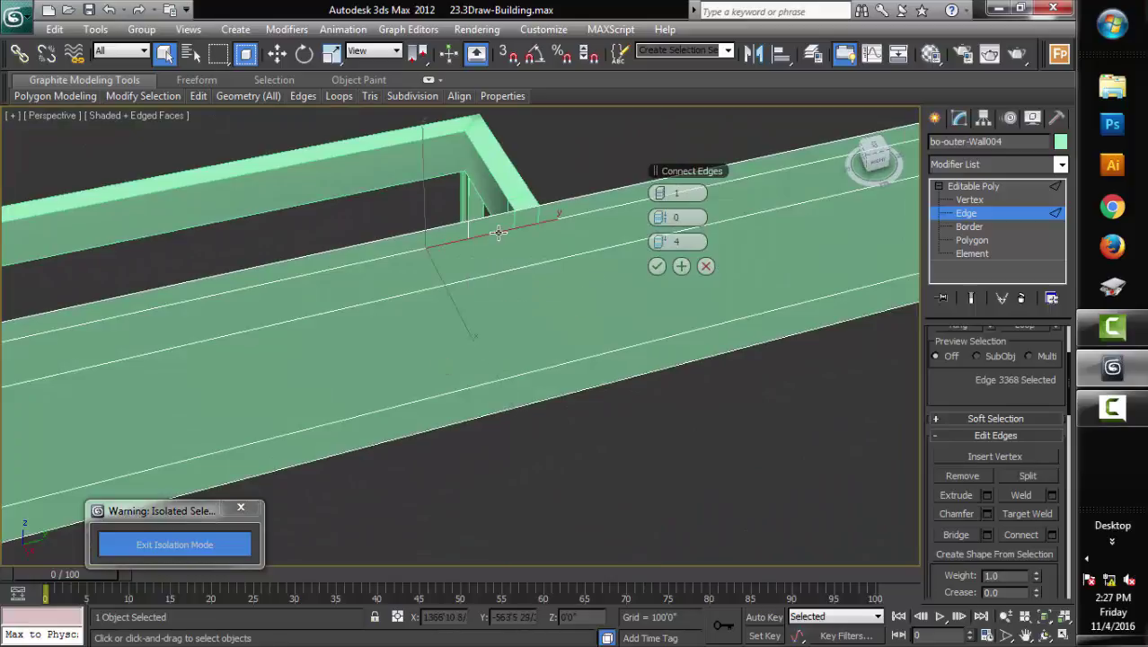
left_click(496, 273, "ctrl")
left_click(478, 386, "ctrl")
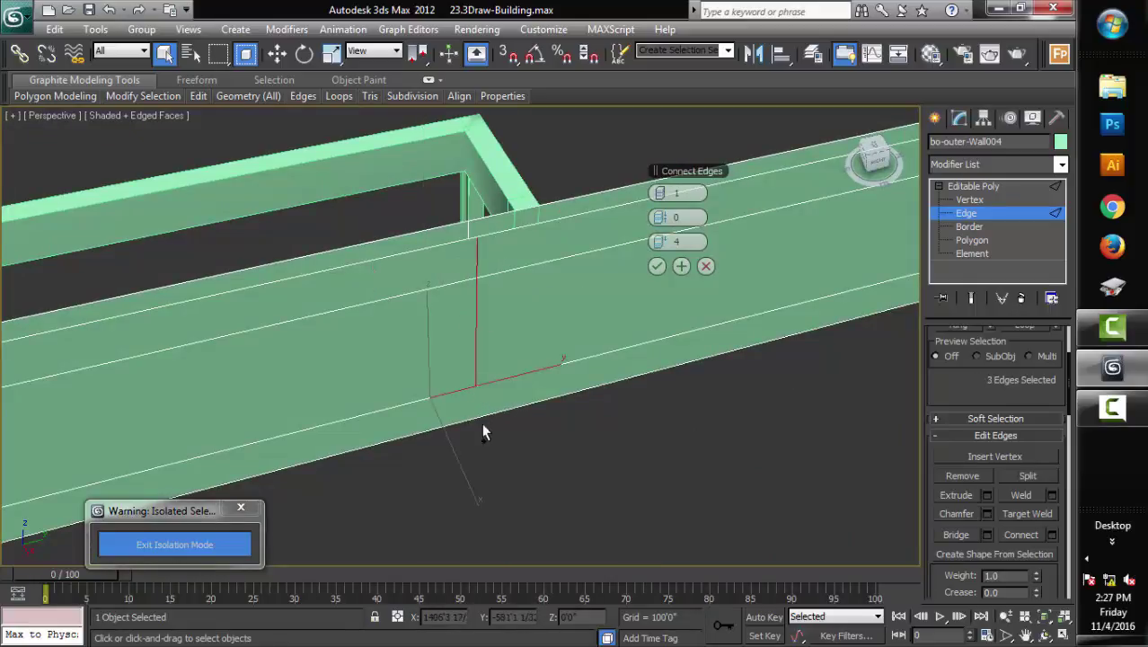
left_click(453, 391, "ctrl")
mouse_move(533, 390)
middle_mouse_down("alt")
mouse_move(553, 407)
mouse_move(543, 435)
mouse_move(530, 461)
mouse_move(504, 462)
mouse_move(492, 436)
mouse_move(687, 433)
middle_mouse_up("alt")
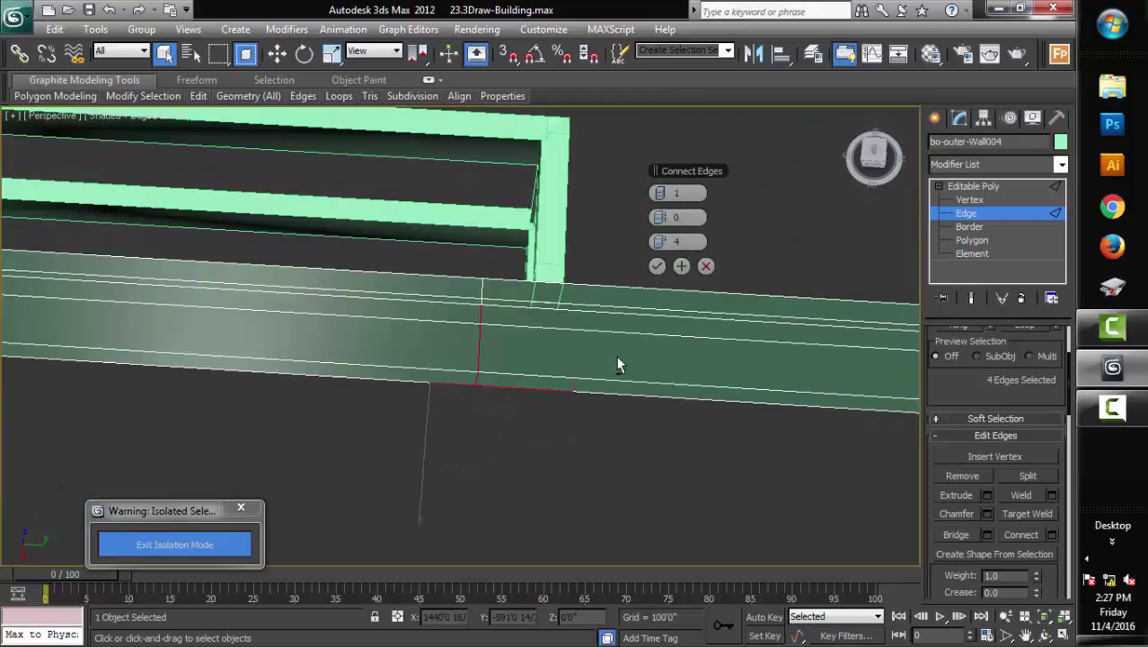
left_click(656, 266)
Switch to Polygon level and select a face on the straight wall section
scroll(532, 378, "down", 2)
scroll(540, 342, "down", 4)
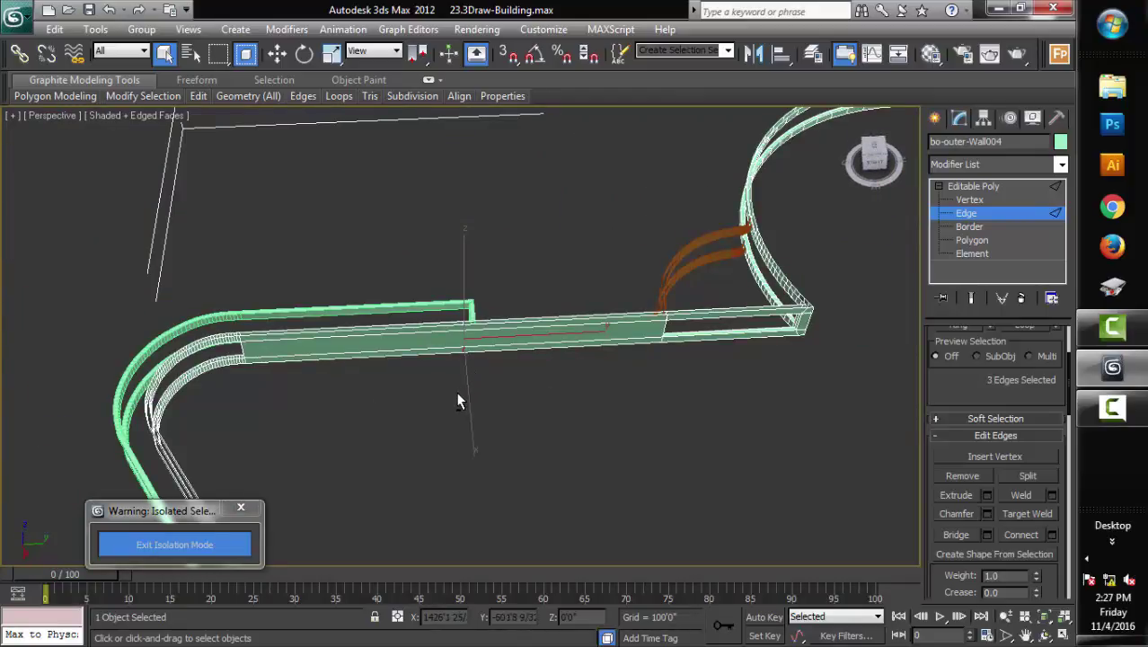
scroll(458, 401, "up", 2)
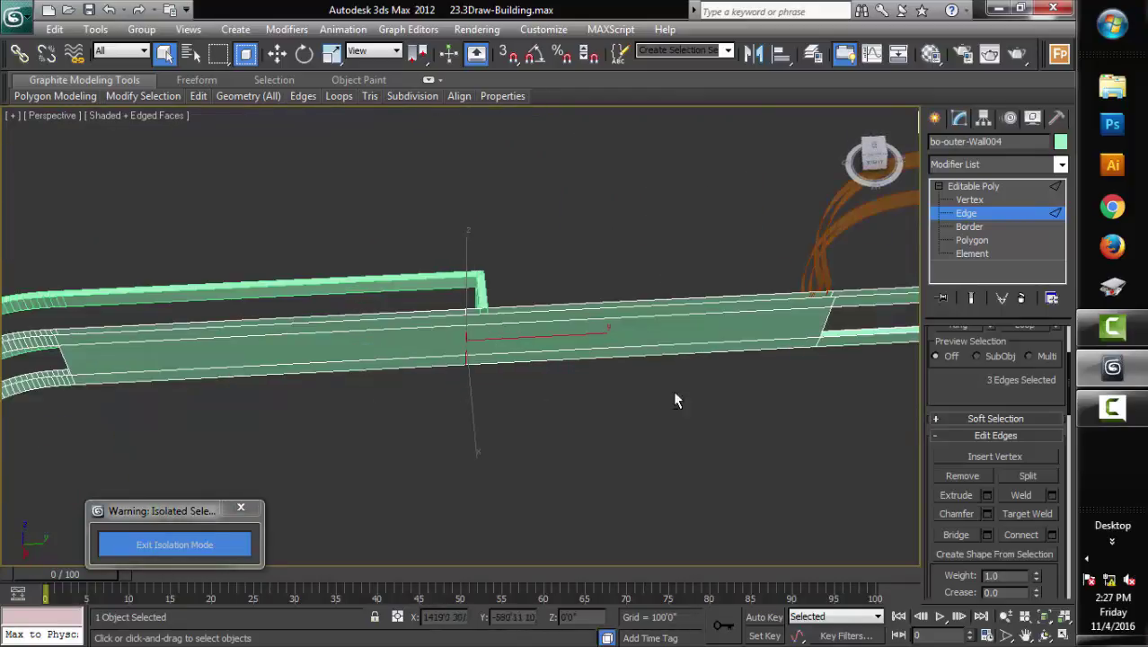
left_click(971, 240)
left_click(431, 348)
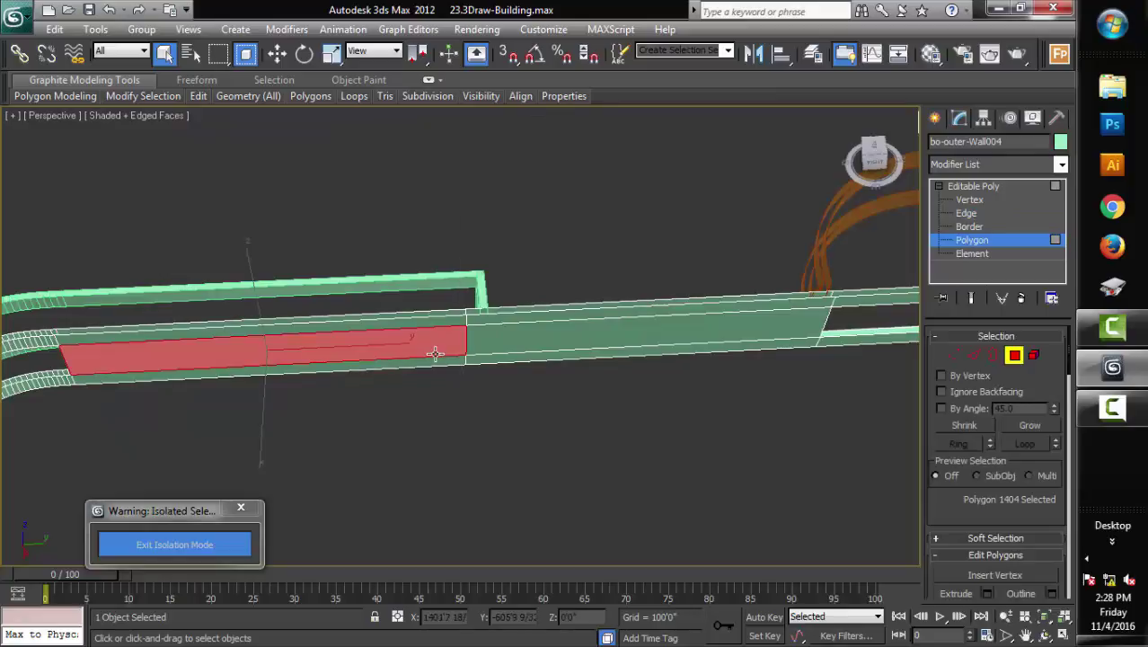
left_click(435, 353, "alt")
left_click(485, 334)
mouse_move(485, 334)
middle_mouse_down("alt")
mouse_move(710, 363)
mouse_move(692, 352)
middle_mouse_up("alt")
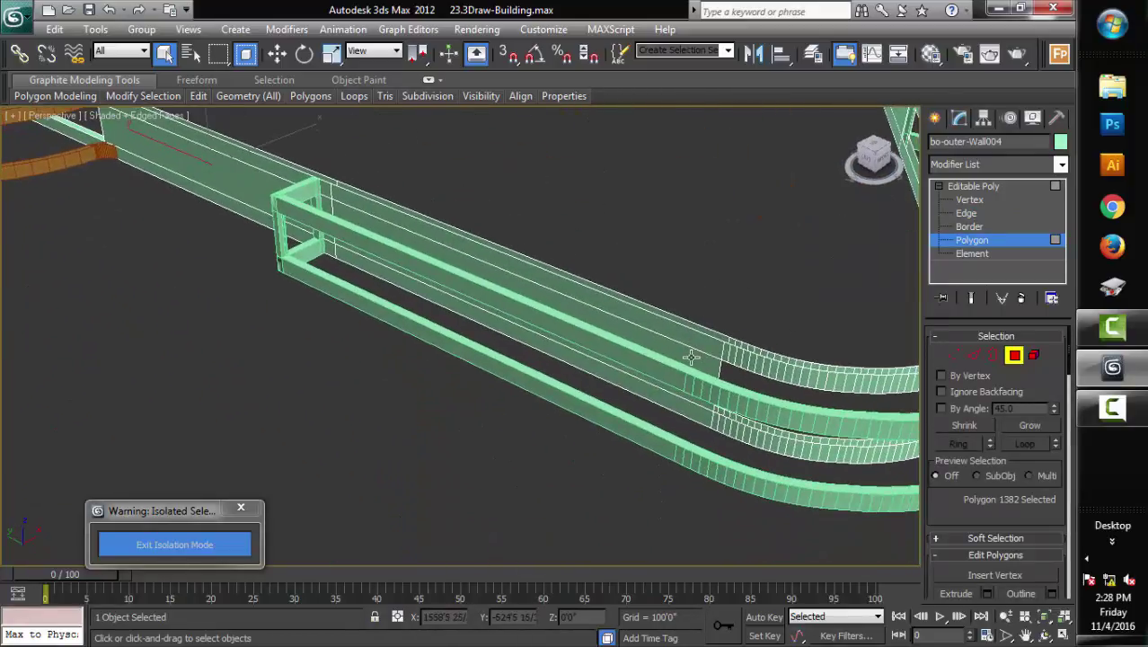
left_click(690, 356)
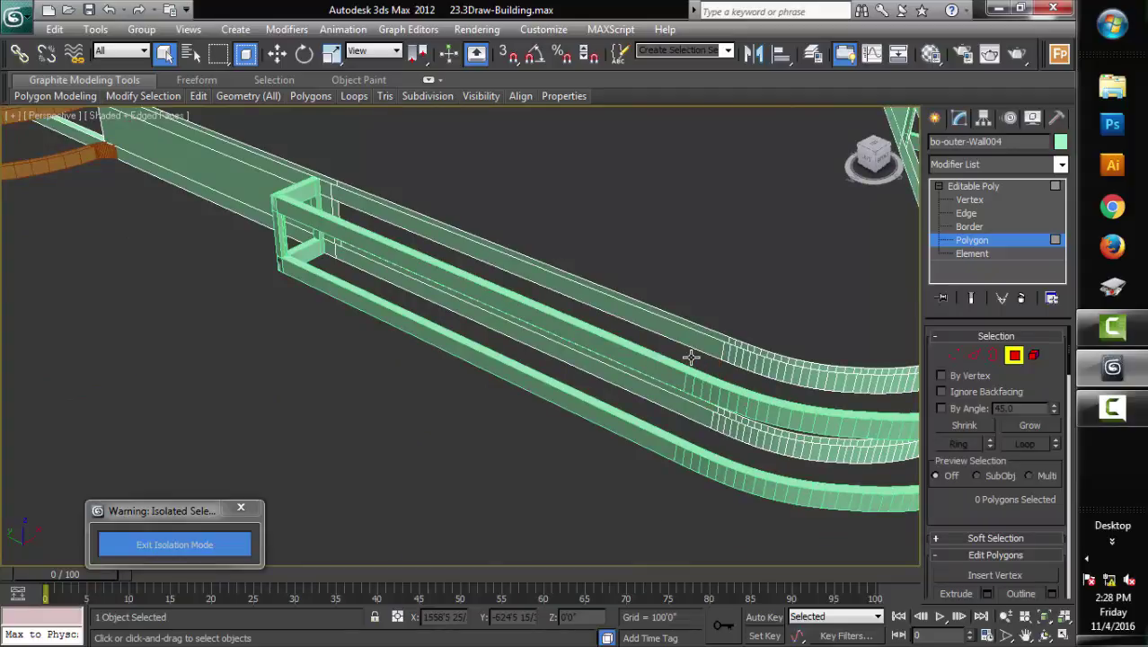
scroll(691, 357, "down", 5)
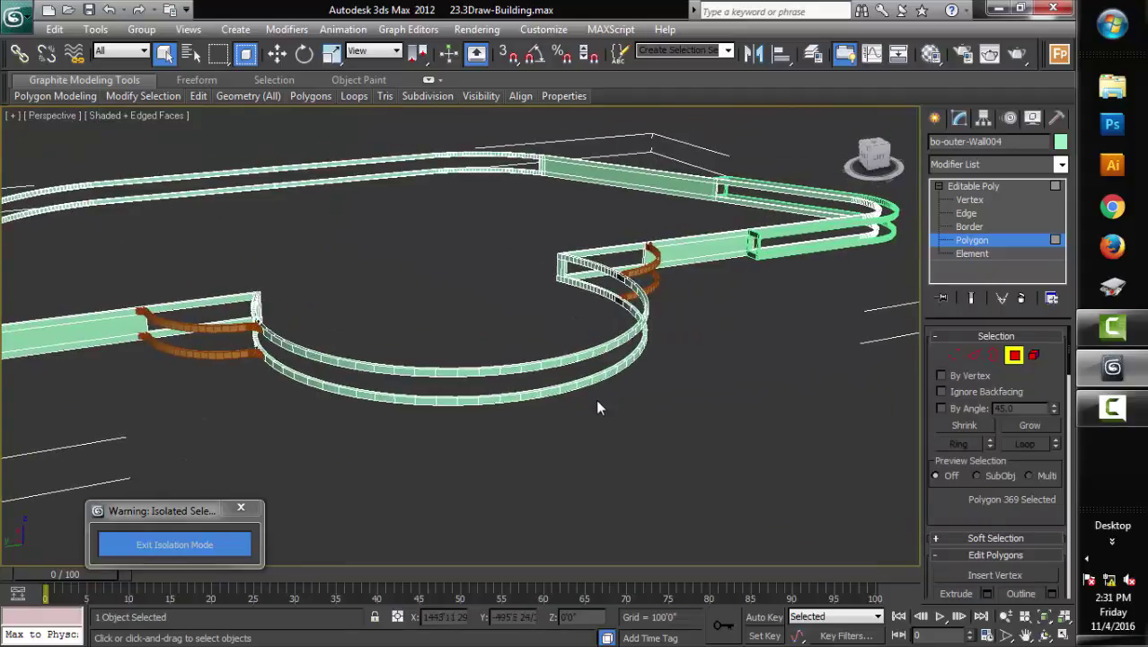
mouse_move(422, 451)
middle_mouse_down("alt")
mouse_move(691, 472)
mouse_move(596, 466)
middle_mouse_up("alt")
scroll(597, 467, "up", 5)
scroll(593, 458, "up", 5)
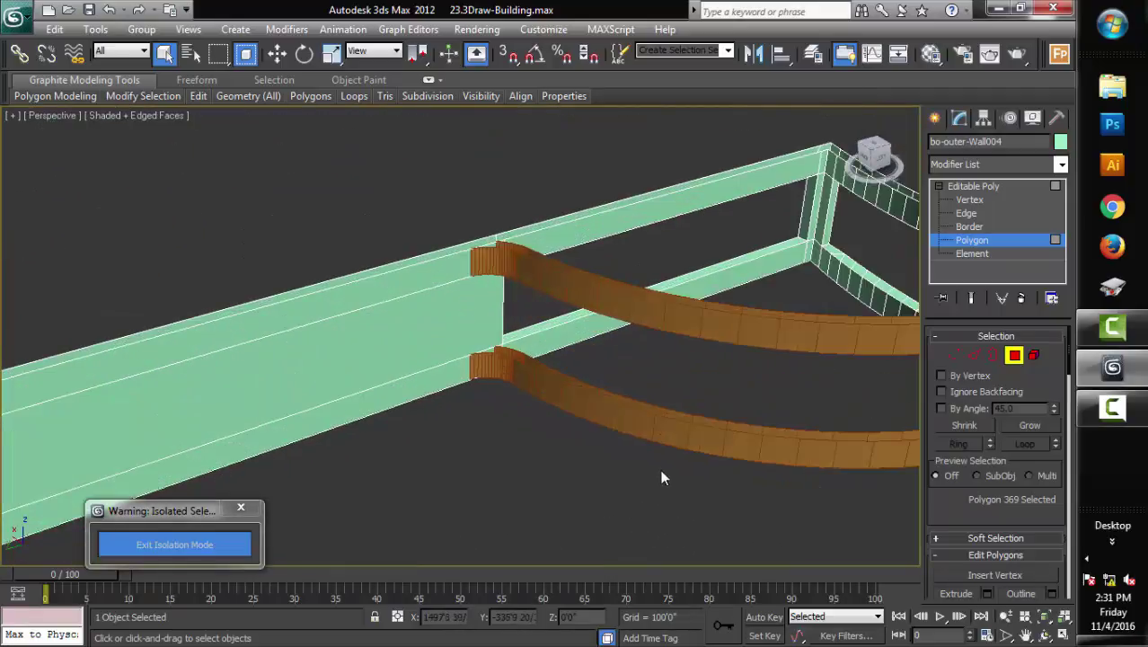
scroll(662, 476, "down", 3)
mouse_move(667, 476)
middle_mouse_down()
mouse_move(709, 471)
mouse_move(612, 466)
middle_mouse_up()
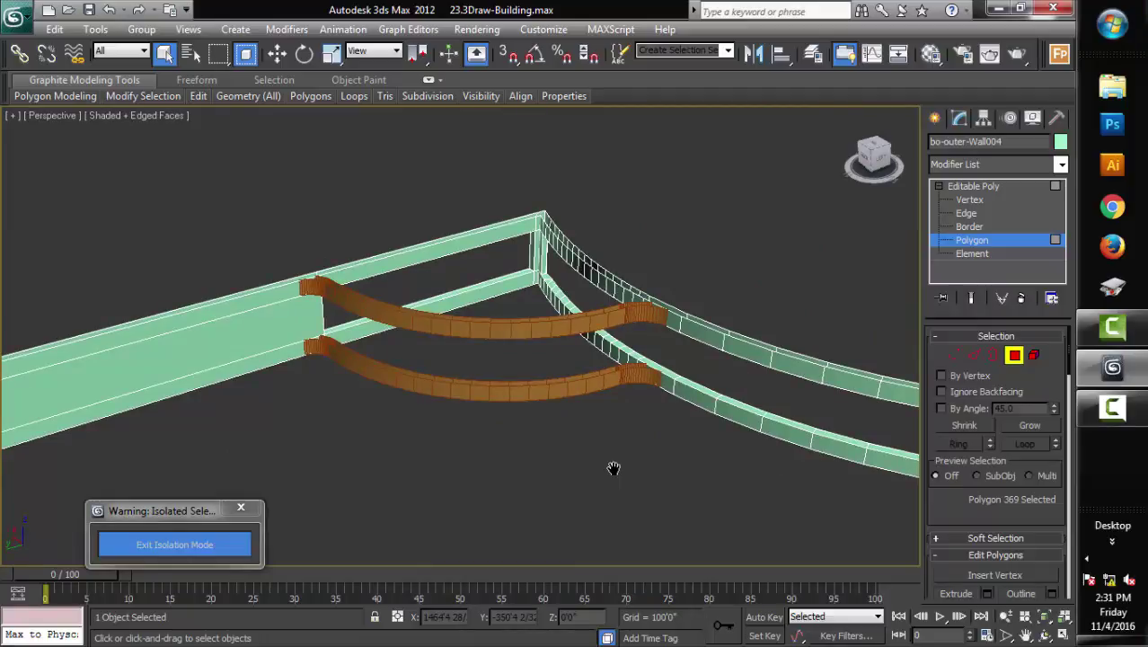
mouse_move(455, 449)
middle_mouse_down("alt")
mouse_move(477, 416)
mouse_move(903, 361)
middle_mouse_up("alt")
scroll(776, 392, "up", 2)
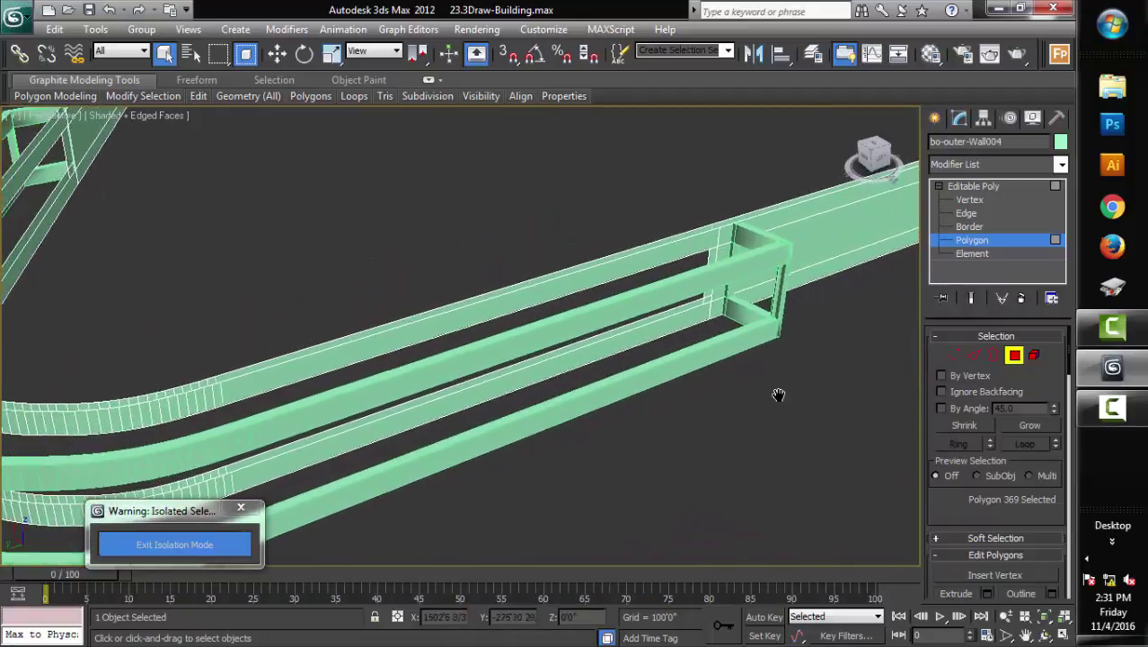
scroll(773, 393, "up", 2)
scroll(771, 394, "up", 3)
mouse_move(770, 394)
middle_mouse_down()
mouse_move(653, 398)
mouse_move(643, 429)
middle_mouse_up()
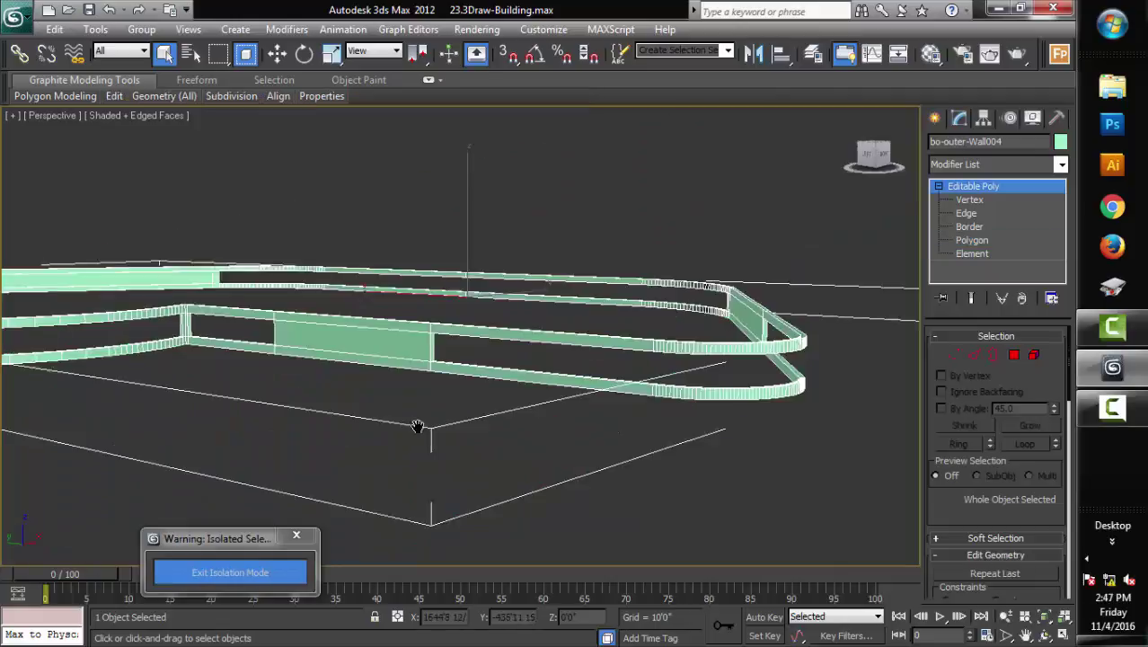
mouse_move(417, 424)
middle_mouse_down()
mouse_move(346, 425)
mouse_move(337, 438)
middle_mouse_up()
Select the outer wall and delete the box-selected faces on its lower curve
left_click(413, 390)
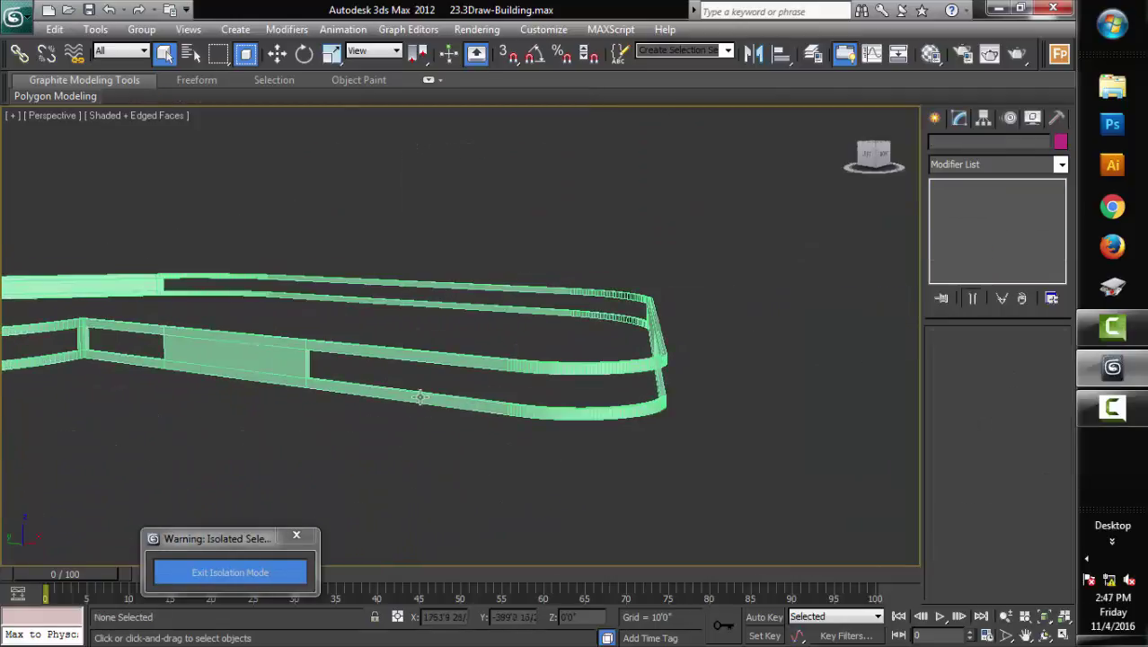
left_click(474, 382)
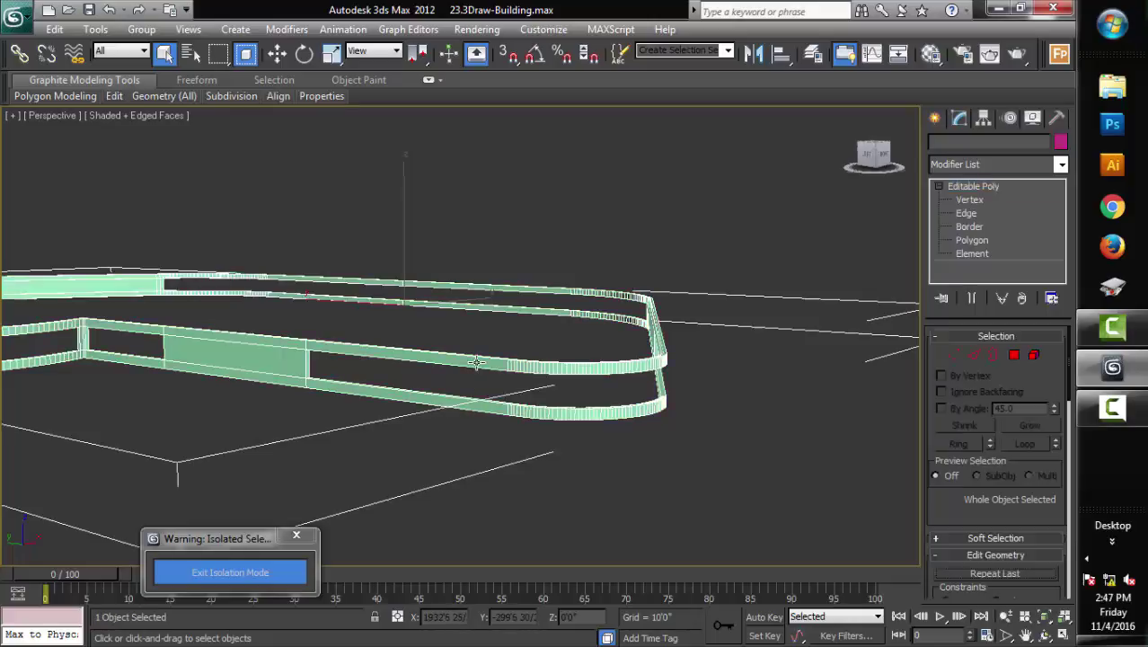
left_click(977, 356)
left_click(1014, 358)
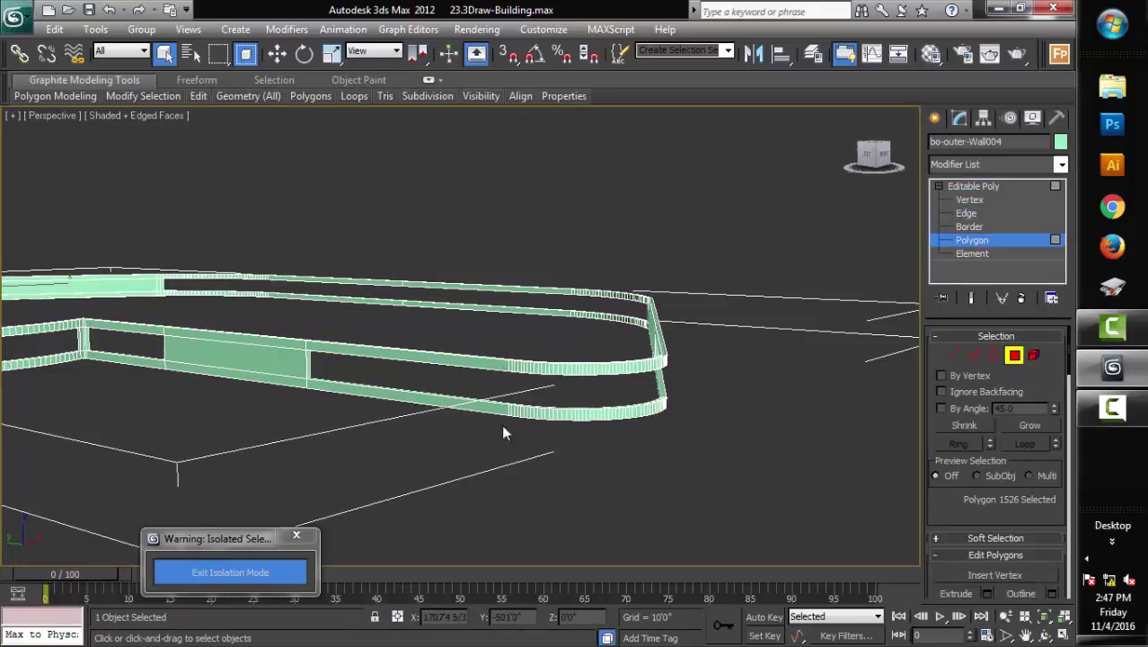
left_click_drag(471, 389, 682, 441)
key("Delete")
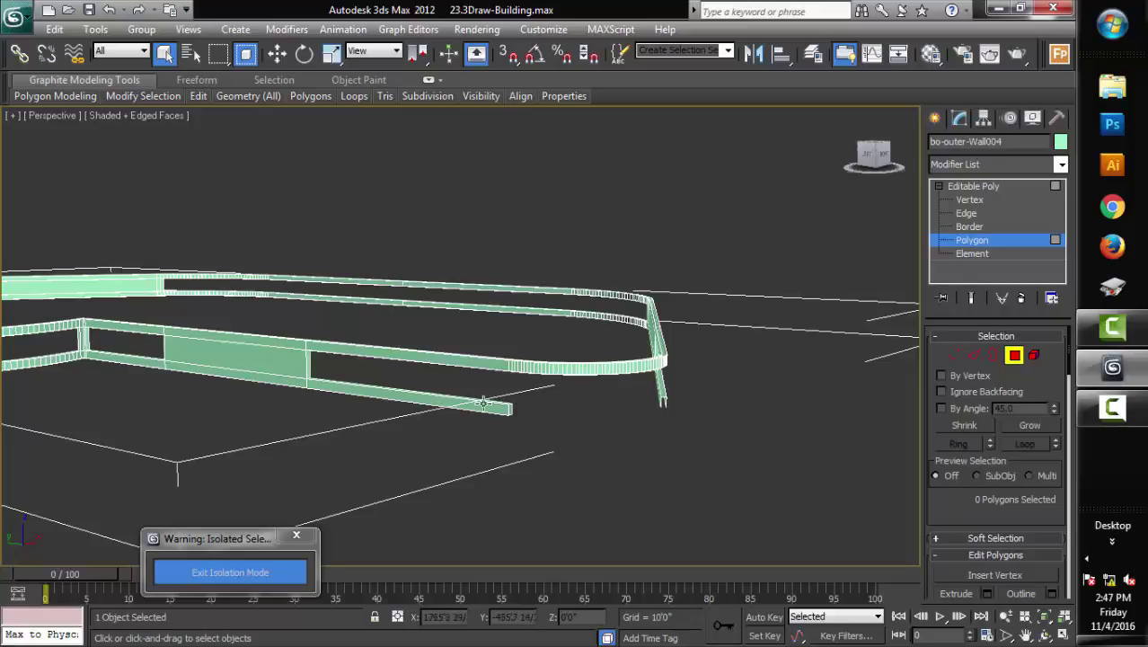
Delete the lower short bar's faces and the narrow diagonal wall face
left_click(488, 405)
middle_click_drag(544, 434, 474, 436, "alt")
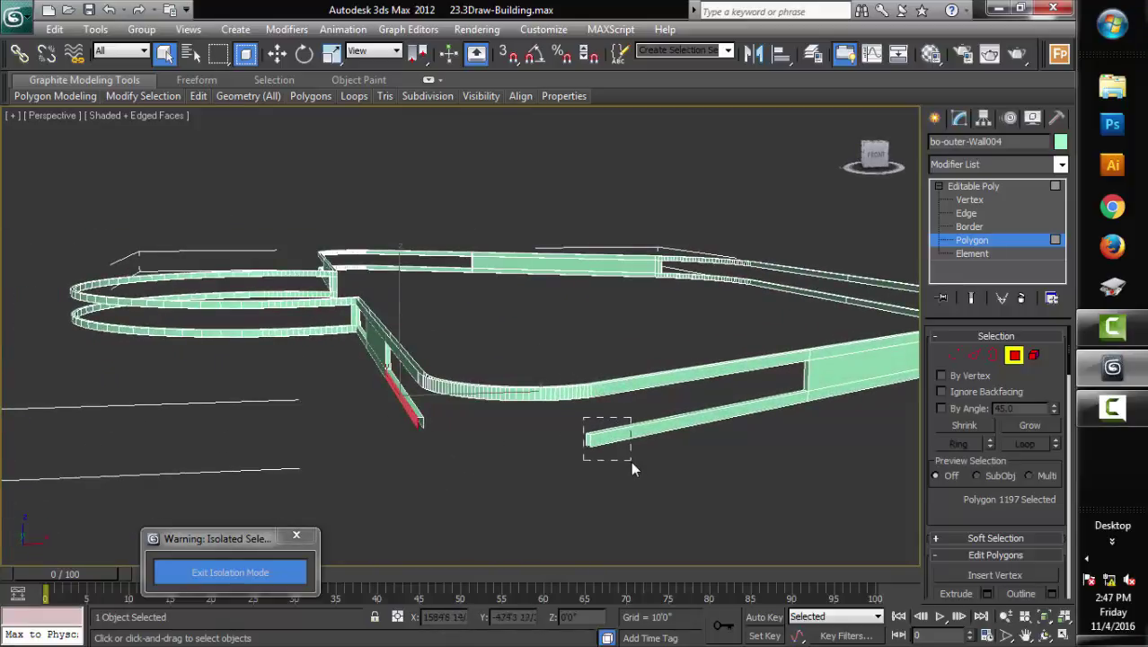
left_click_drag(631, 467, 629, 462)
left_click(603, 432)
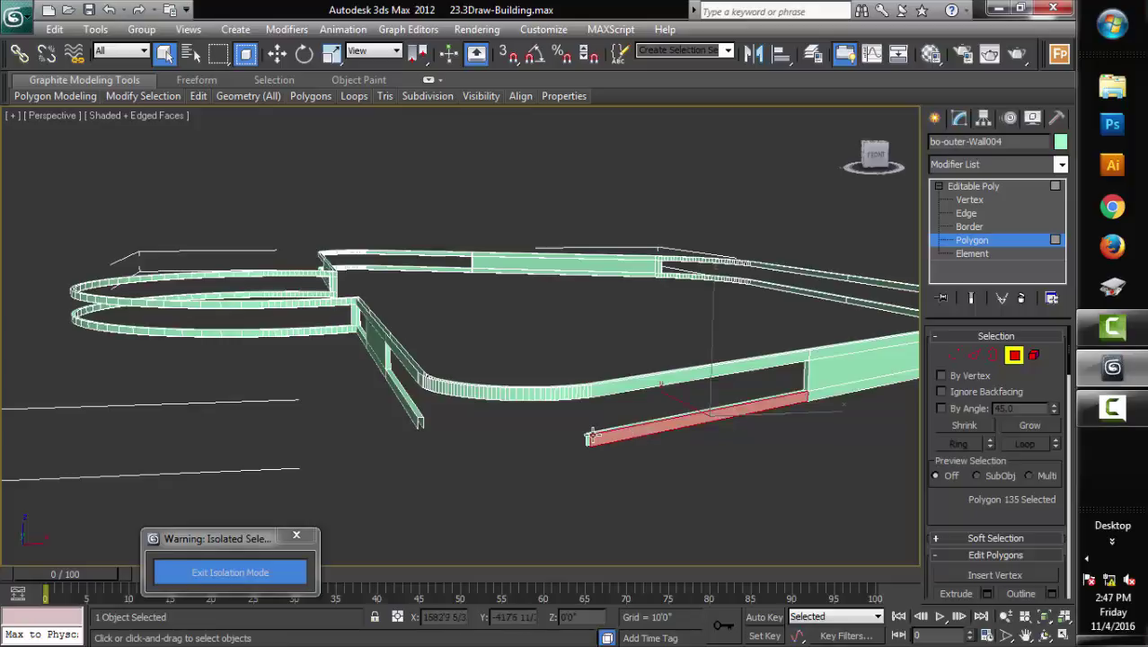
left_click(587, 434, "ctrl")
left_click(587, 439, "ctrl")
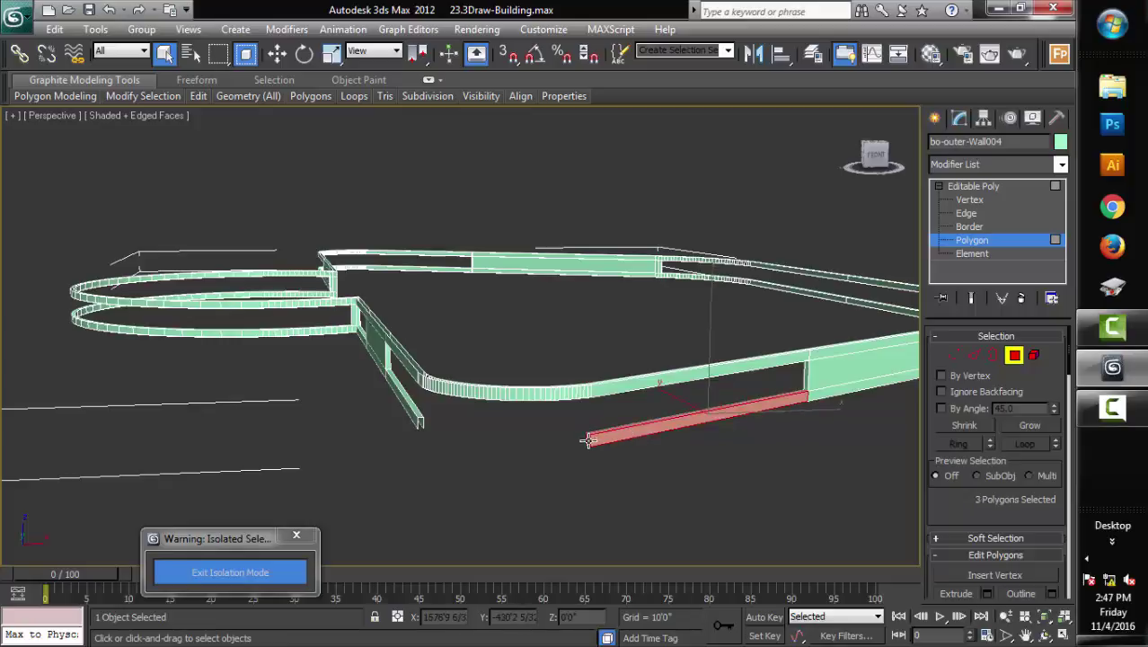
left_click(422, 422, "ctrl")
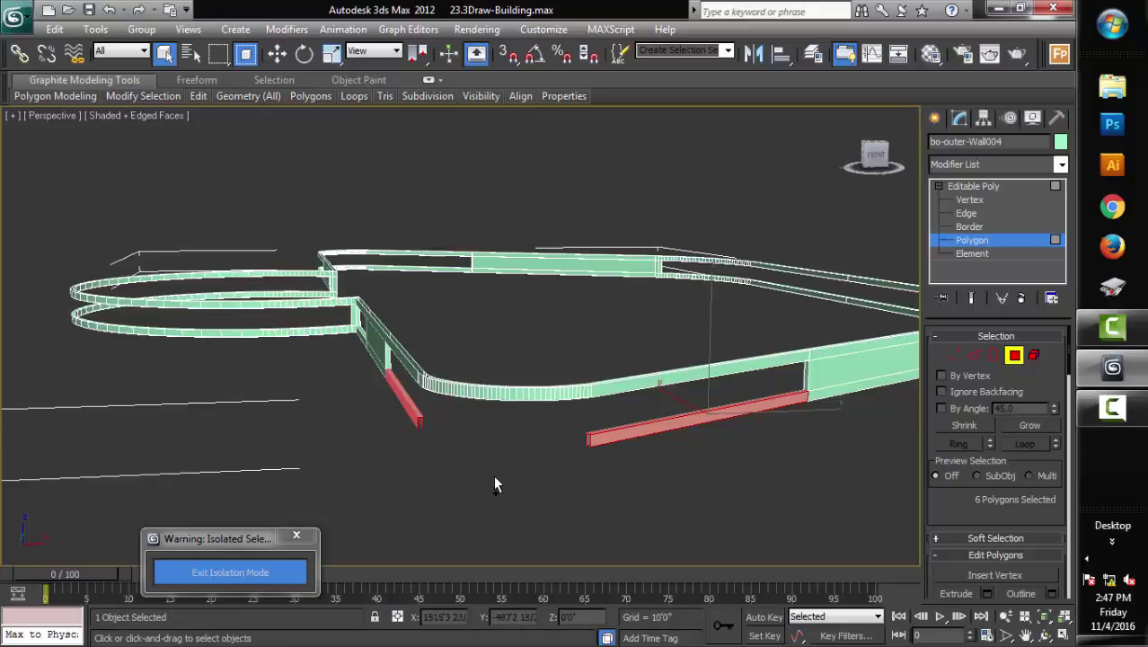
key("Delete")
Select the wall's small end-cap polygon and open Bridge Polygons settings
middle_click_drag(733, 449, 670, 452)
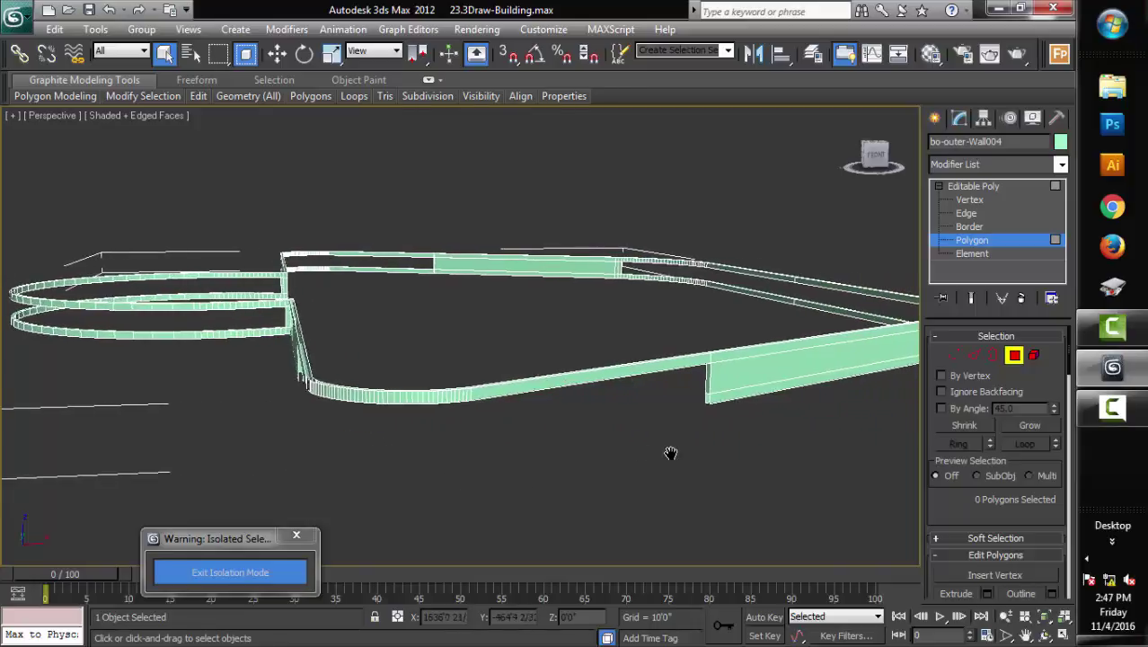
left_click(708, 375)
scroll(739, 446, "up", 2)
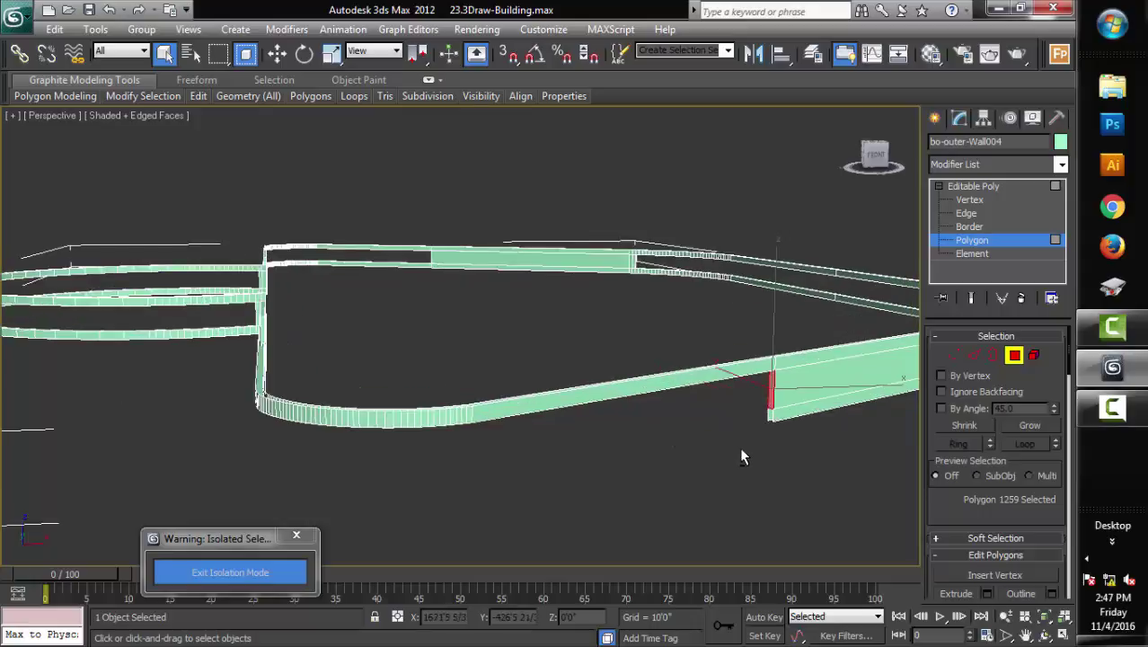
scroll(788, 455, "up", 2)
scroll(788, 454, "up", 3)
scroll(685, 423, "up", 2)
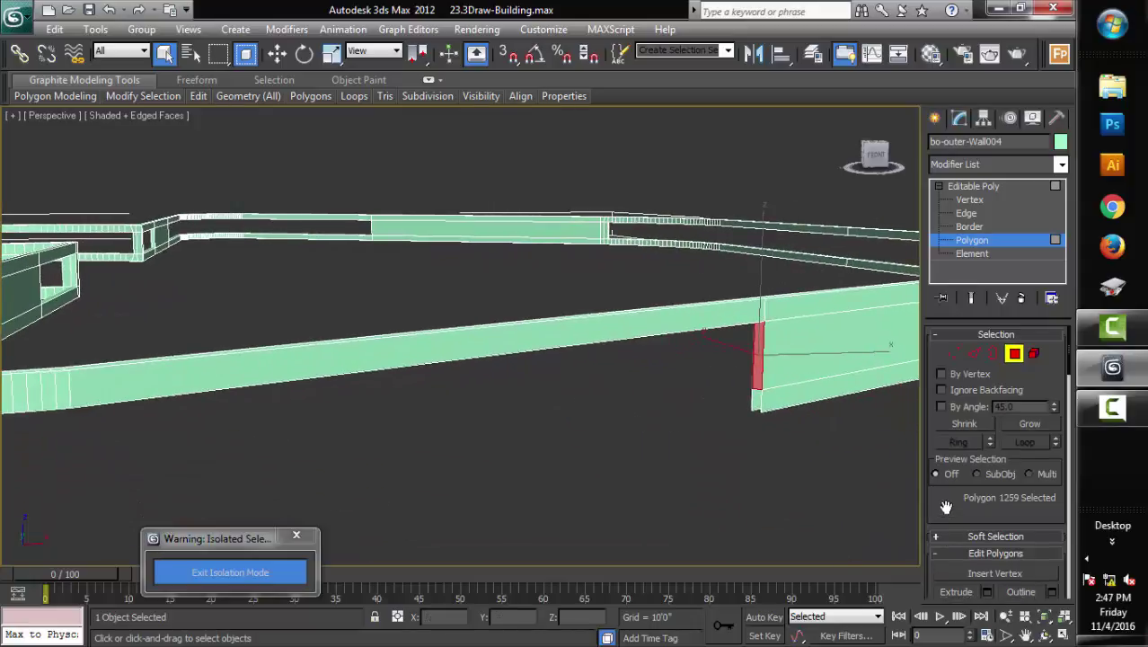
scroll(975, 534, "down", 2)
left_click(986, 563)
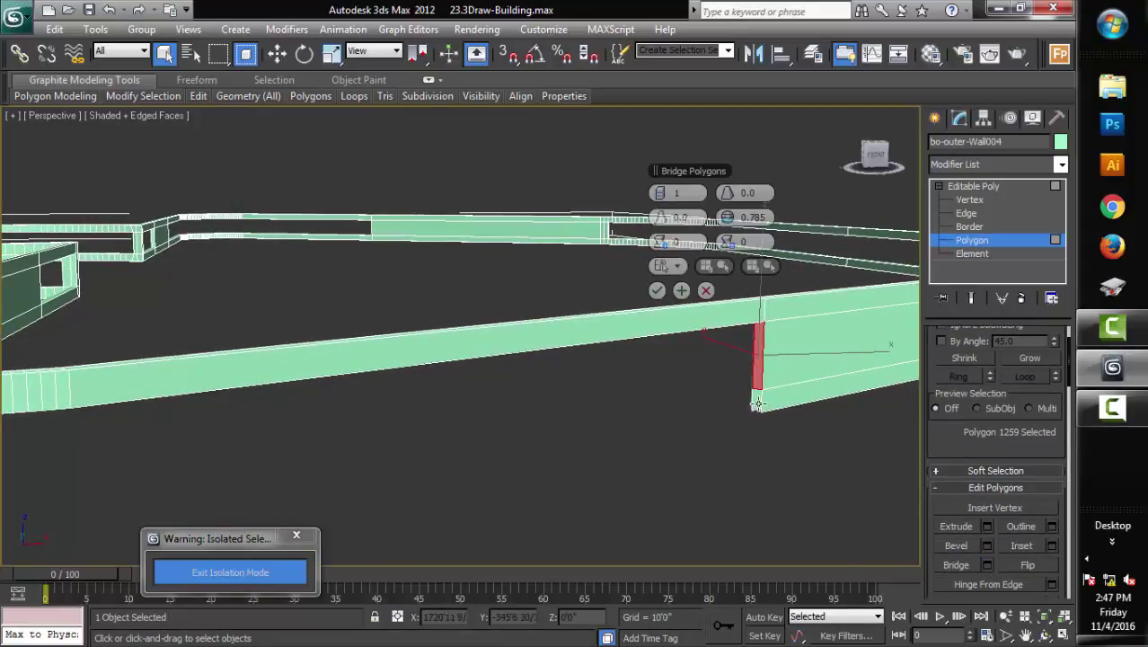
Cancel the polygon bridge and bridge two edges to close the wall's open corner
left_click(706, 292)
left_click(966, 214)
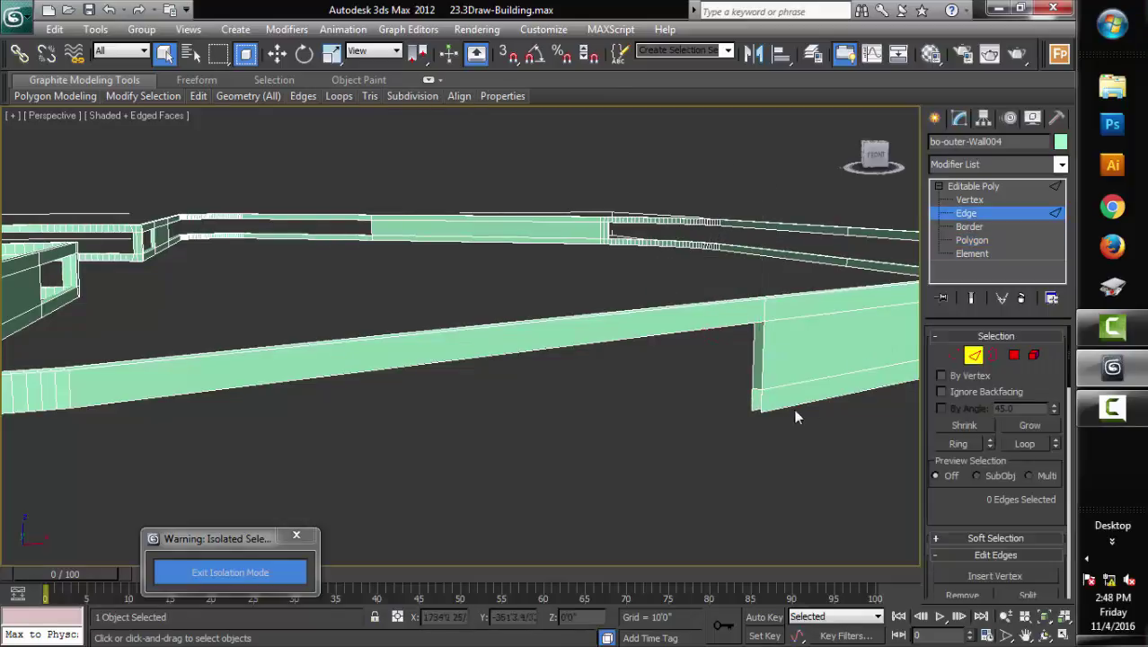
left_click(757, 400)
left_click(755, 391, "ctrl")
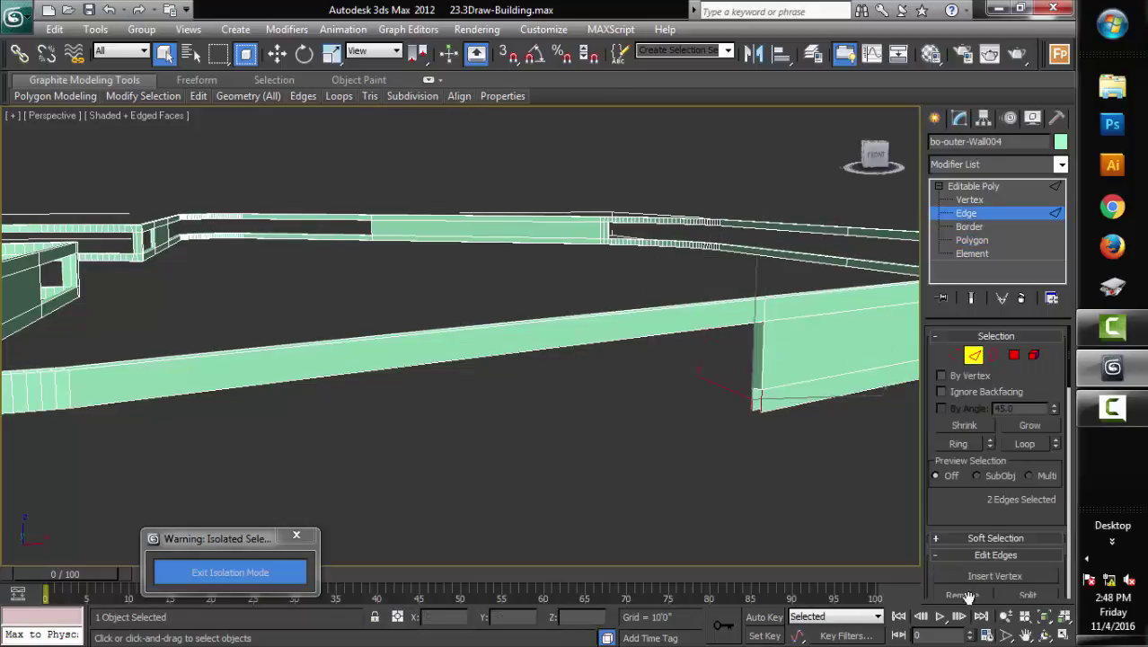
left_click_drag(926, 516, 922, 401)
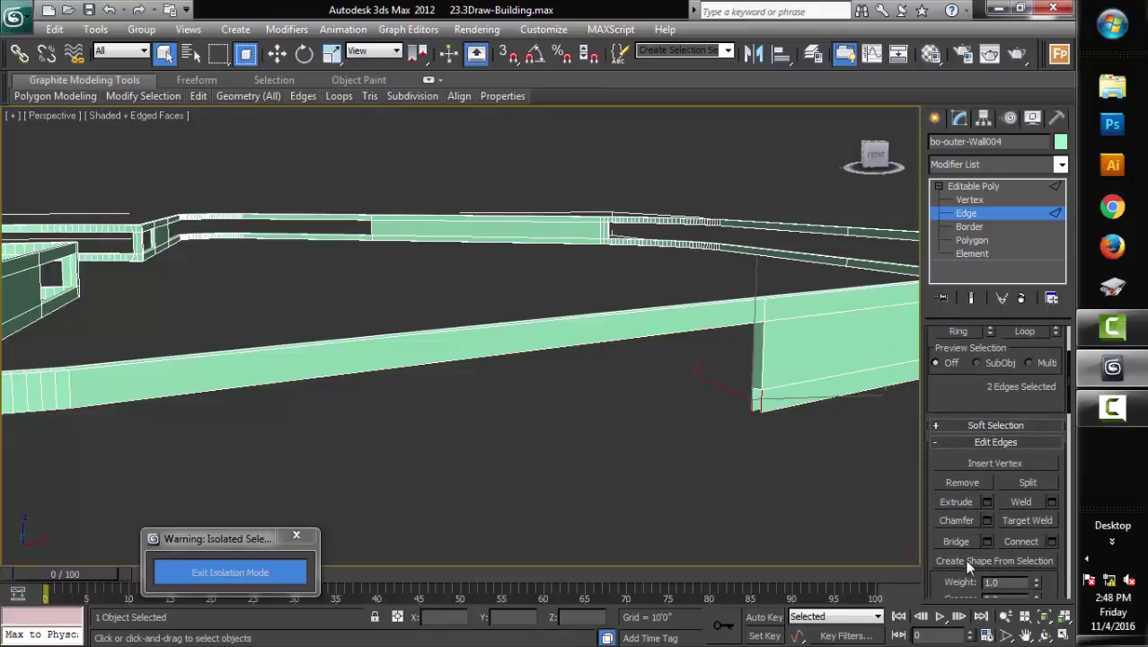
left_click(987, 540)
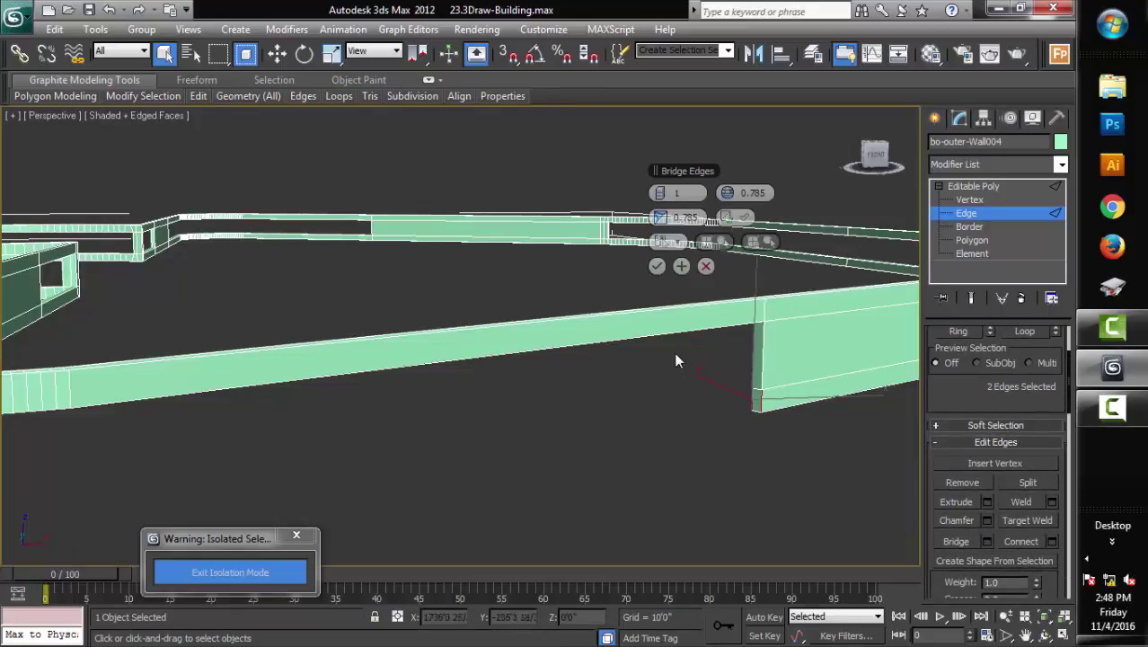
middle_click_drag(364, 436, 597, 430)
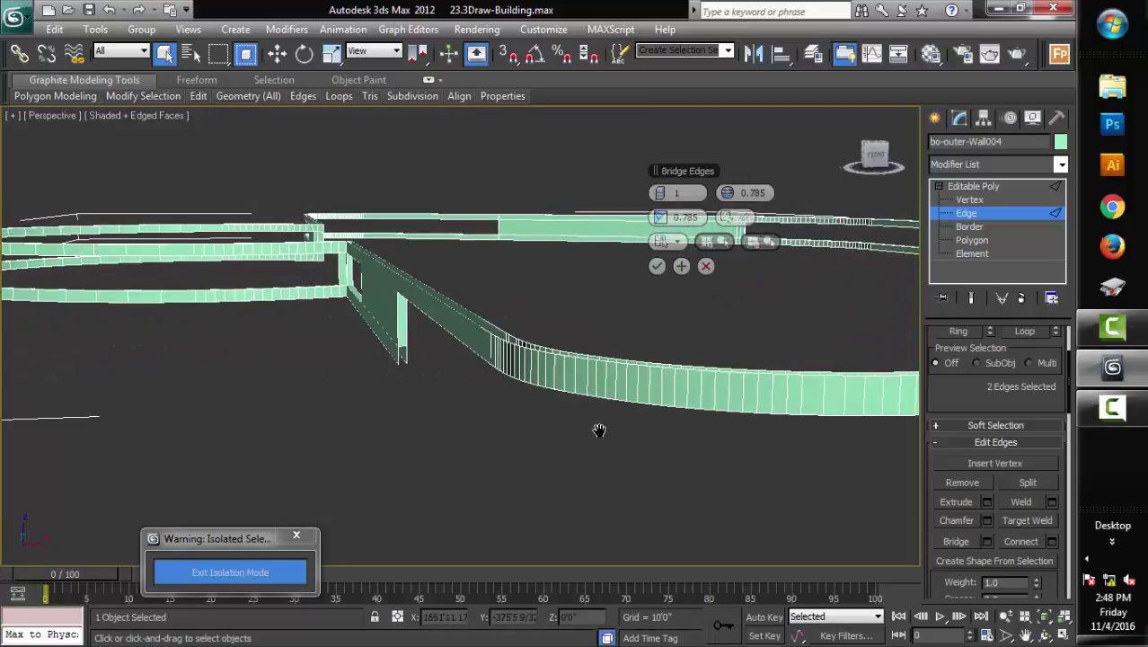
left_click(406, 357)
left_click(401, 358, "ctrl")
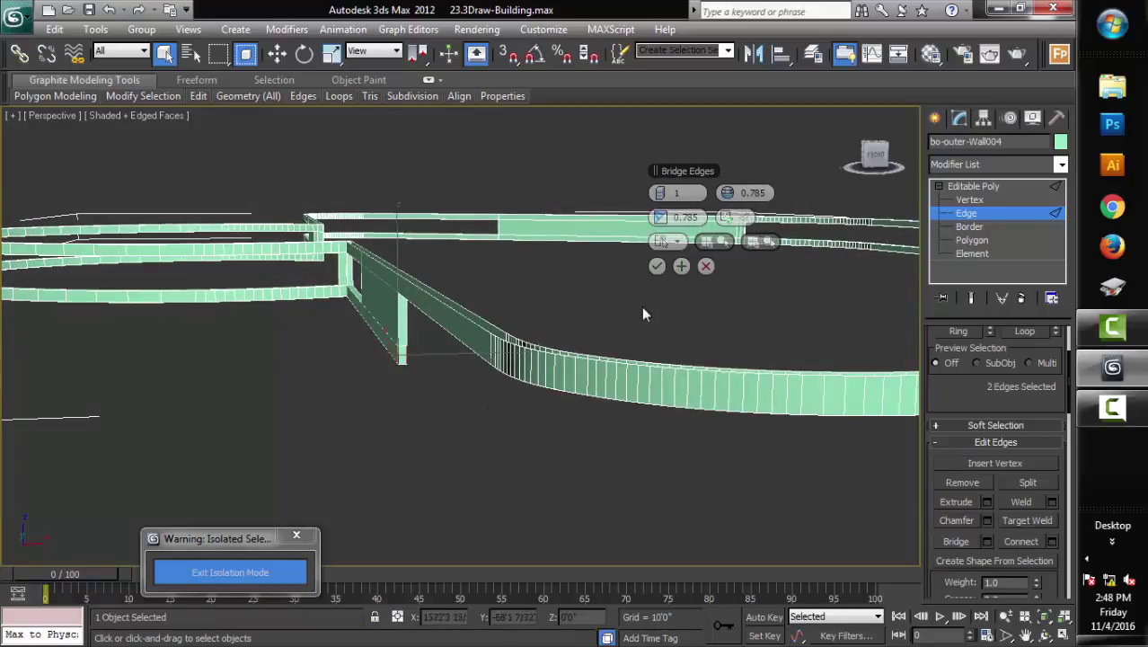
left_click(657, 265)
Box-select and delete the curved wall's lower edges and the short curved piece
mouse_move(443, 418)
middle_mouse_down("alt")
mouse_move(412, 435)
mouse_move(466, 428)
mouse_move(451, 415)
mouse_move(555, 400)
mouse_move(372, 436)
mouse_move(601, 372)
mouse_move(520, 395)
middle_mouse_up("alt")
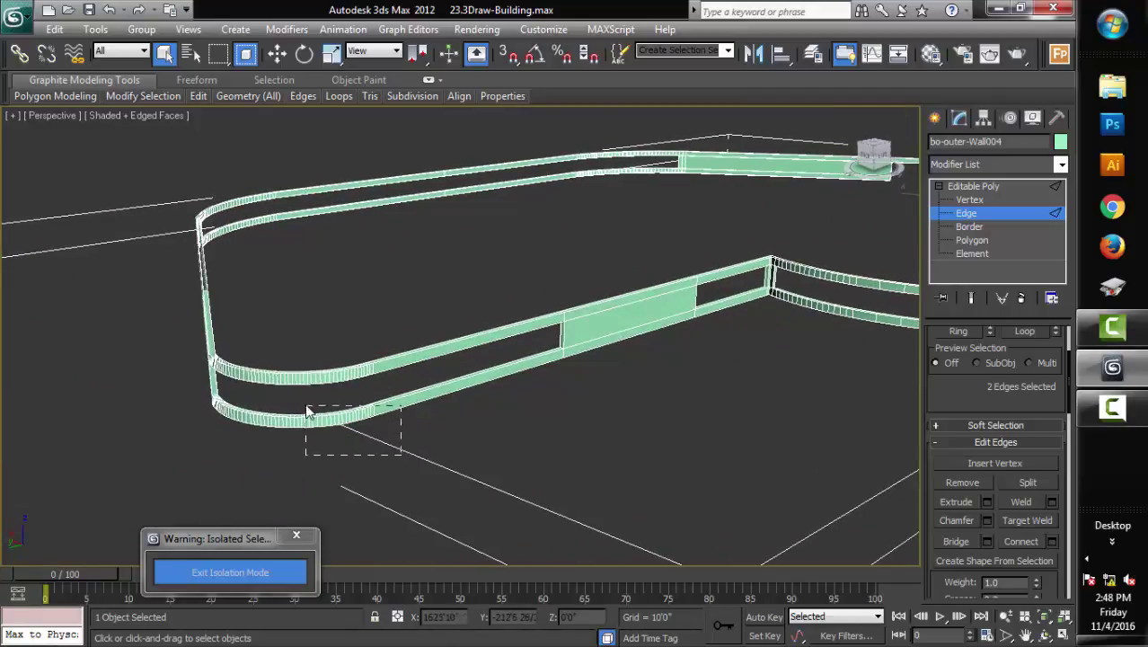
left_click_drag(357, 440, 305, 411)
middle_click_drag(367, 441, 525, 451, "alt")
key("Delete")
left_click_drag(525, 458, 334, 387)
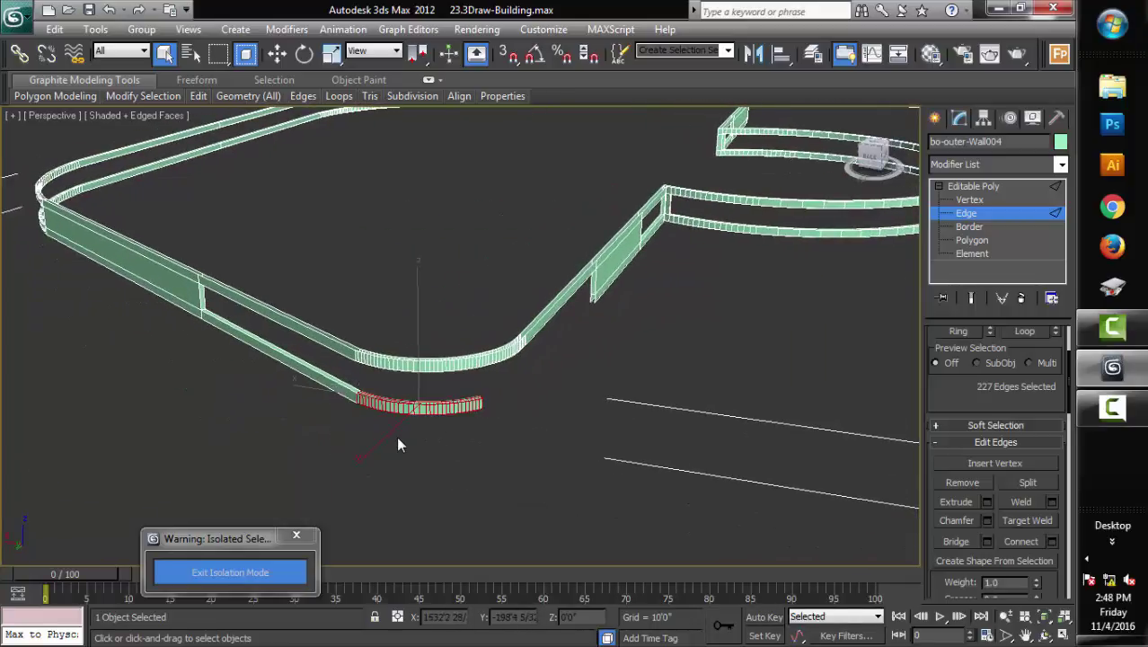
key("Delete")
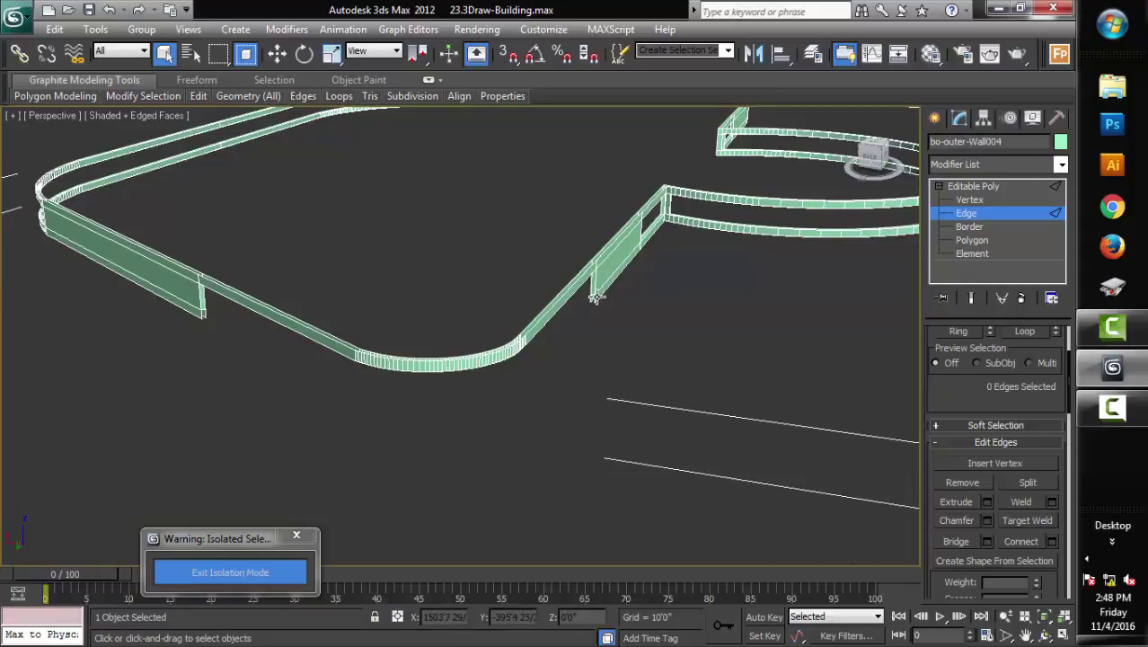
Bridge the two opposite edges at the trimmed wall end to close it
left_click(594, 297)
scroll(558, 377, "up", 3)
scroll(558, 377, "up", 4)
scroll(616, 397, "up", 4)
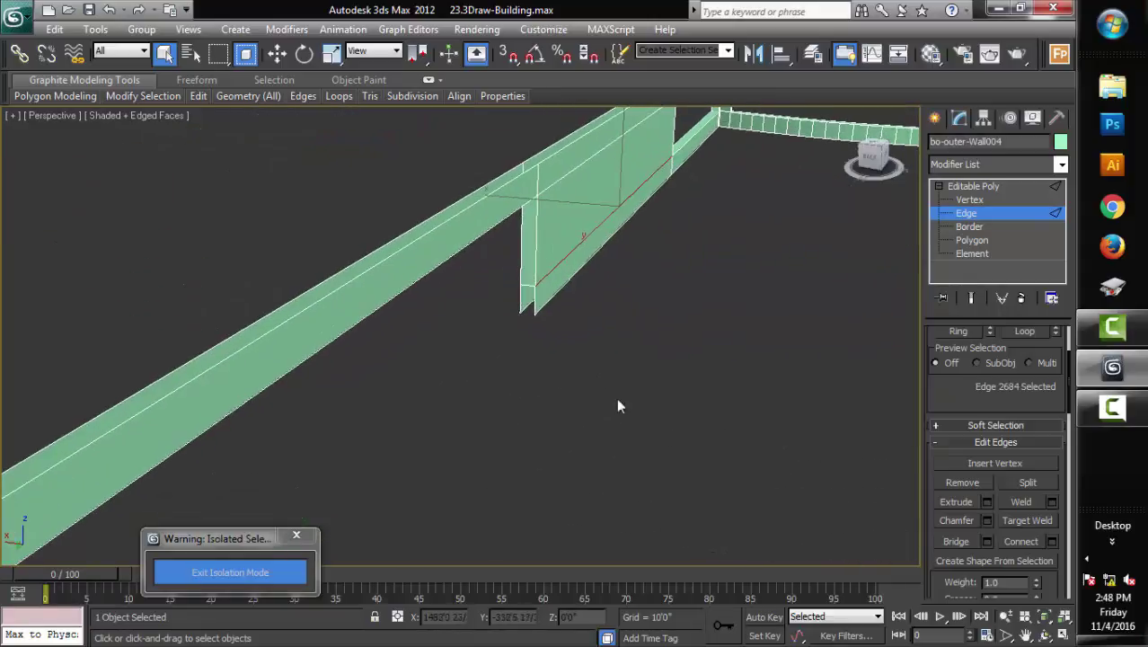
left_click(524, 305)
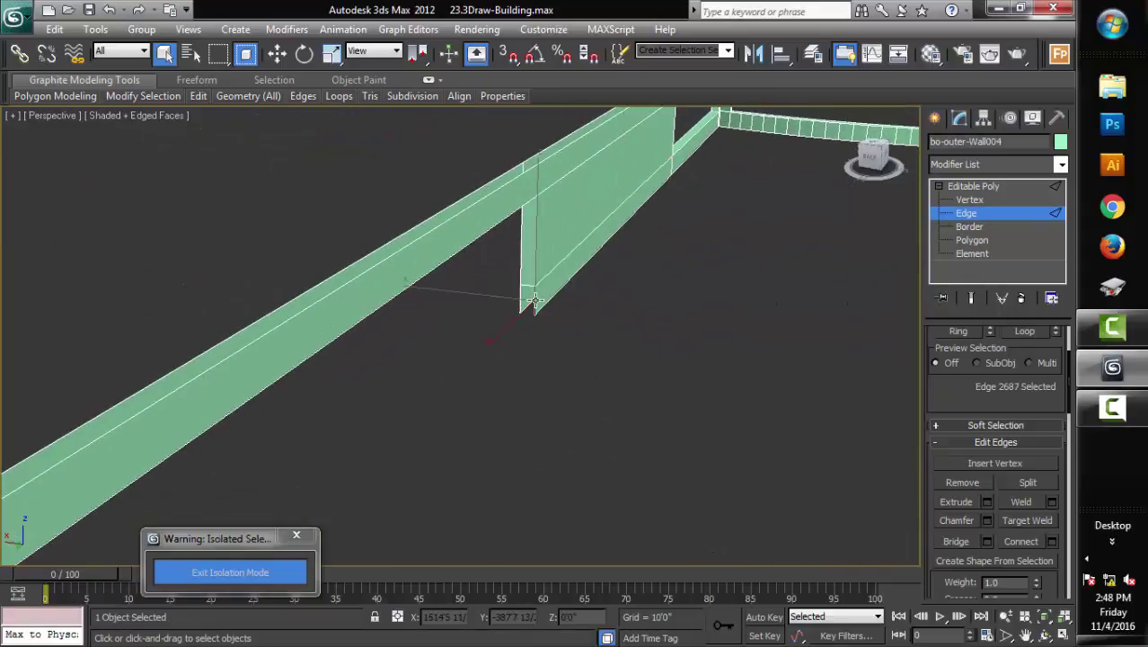
left_click(521, 297, "ctrl")
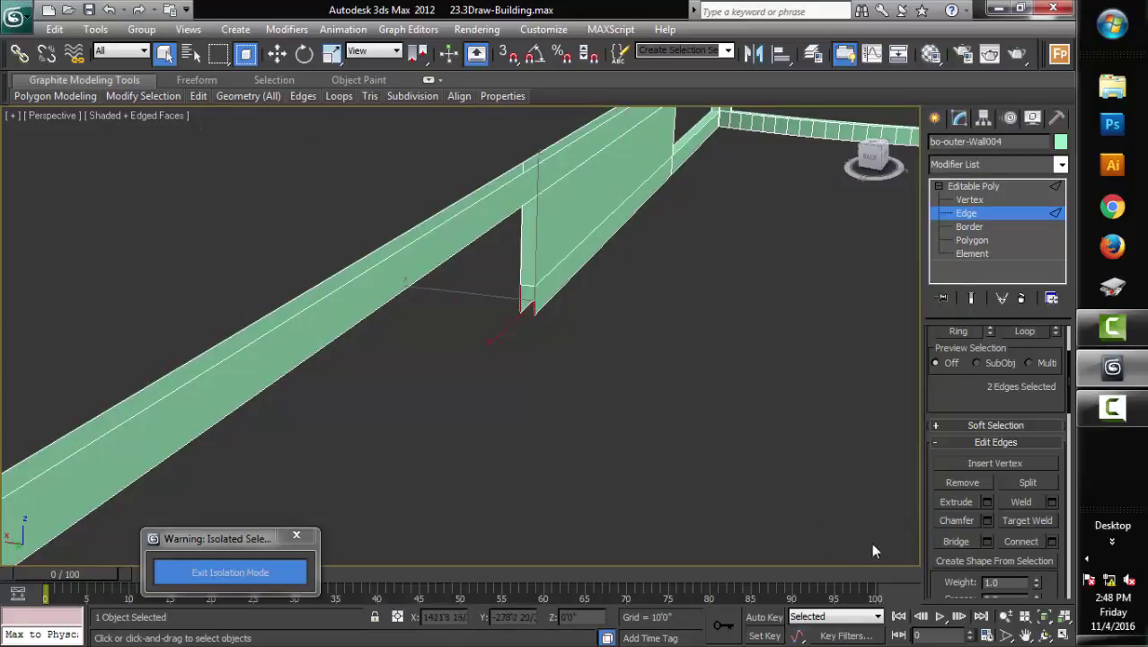
left_click(986, 542)
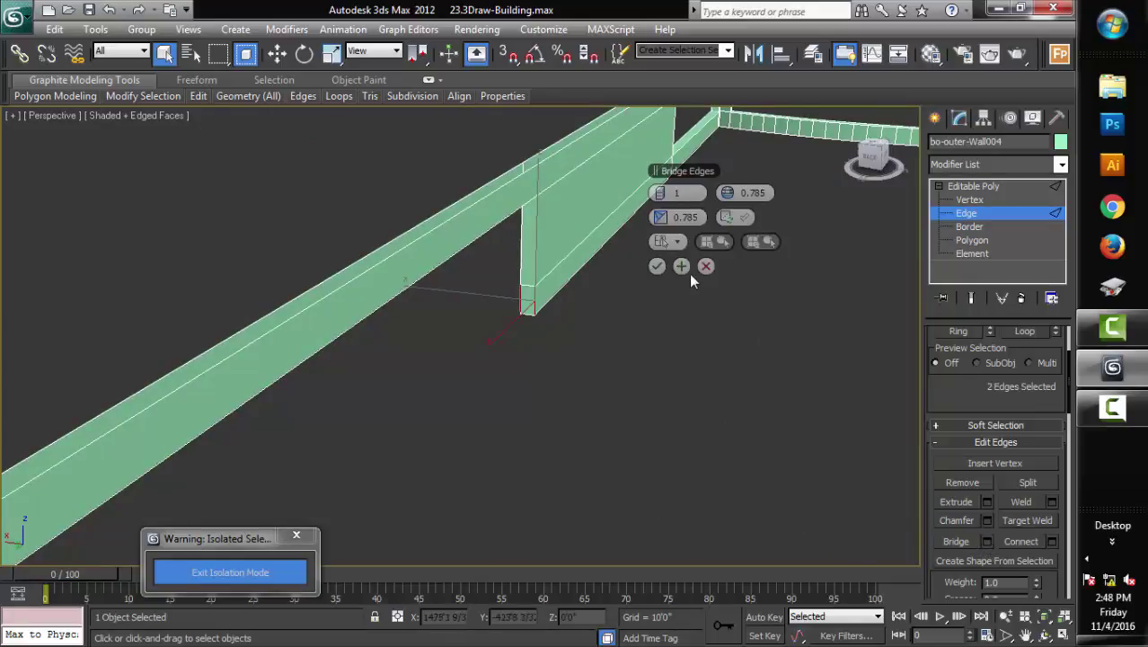
mouse_move(427, 393)
middle_mouse_down()
mouse_move(499, 393)
mouse_move(311, 443)
mouse_move(336, 492)
mouse_move(249, 328)
middle_mouse_up()
scroll(500, 392, "down", 5)
scroll(312, 444, "up", 5)
left_click(216, 256)
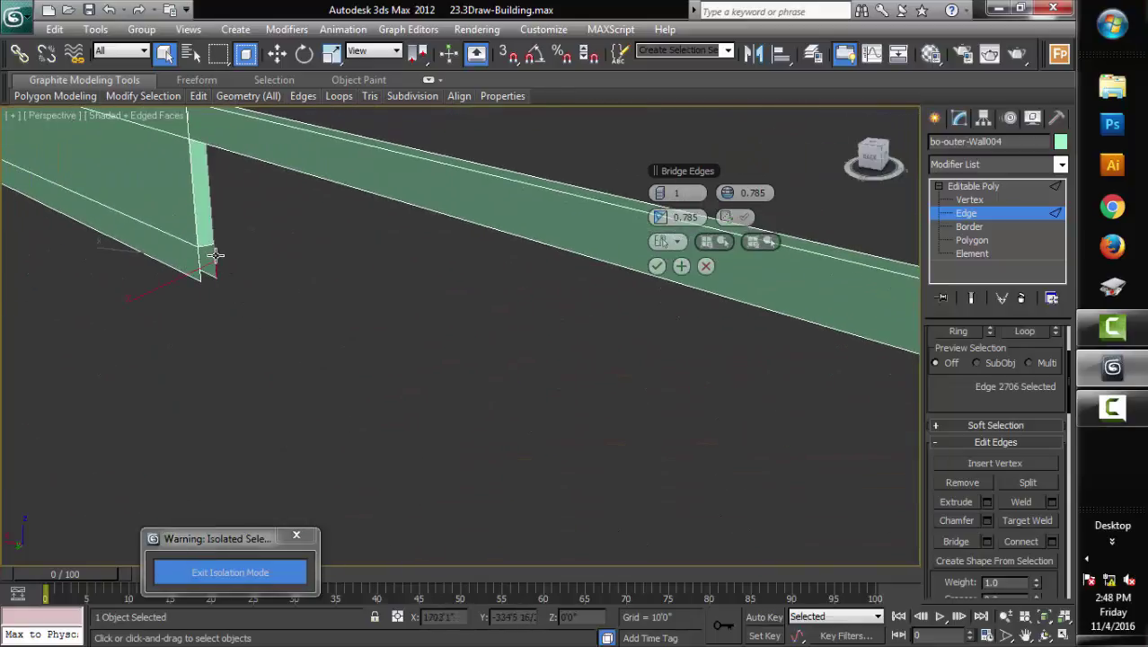
left_click(200, 259, "ctrl")
left_click(656, 266)
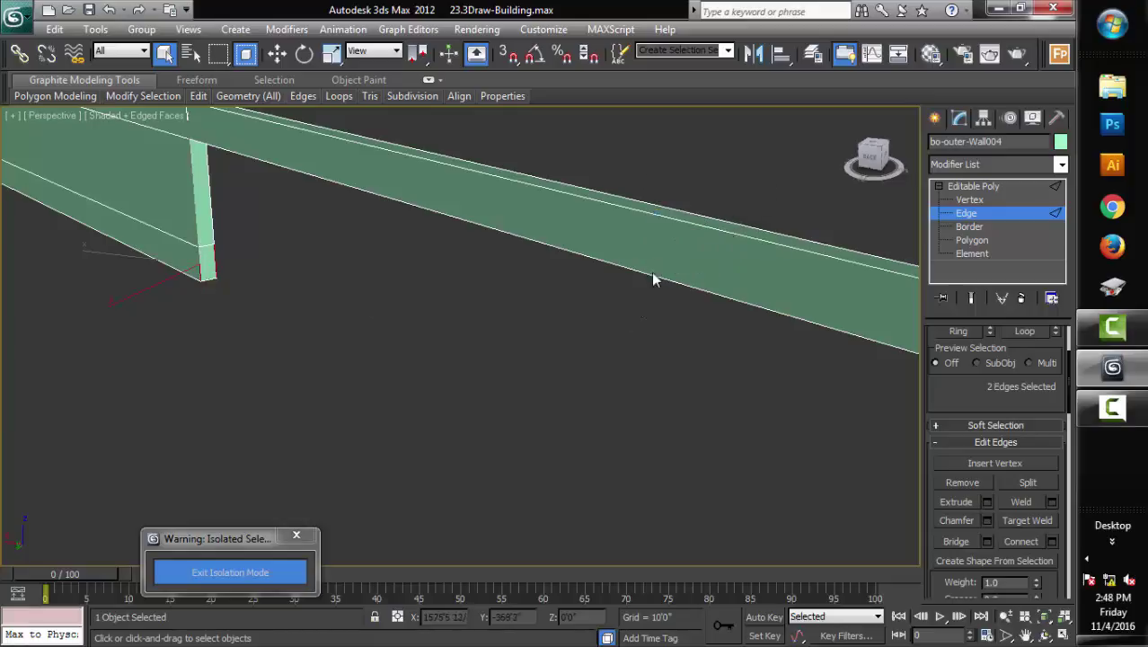
key("z")
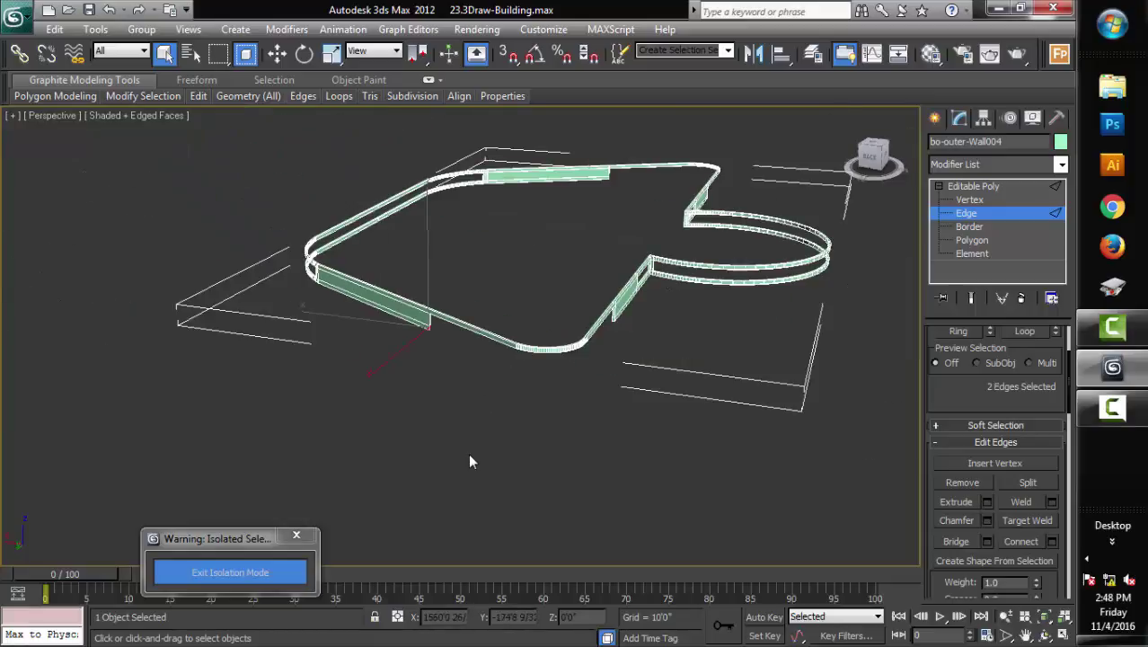
Exit Isolation Mode and return to the whole-object level
left_click(295, 536)
scroll(579, 463, "up", 5)
scroll(597, 472, "down", 4)
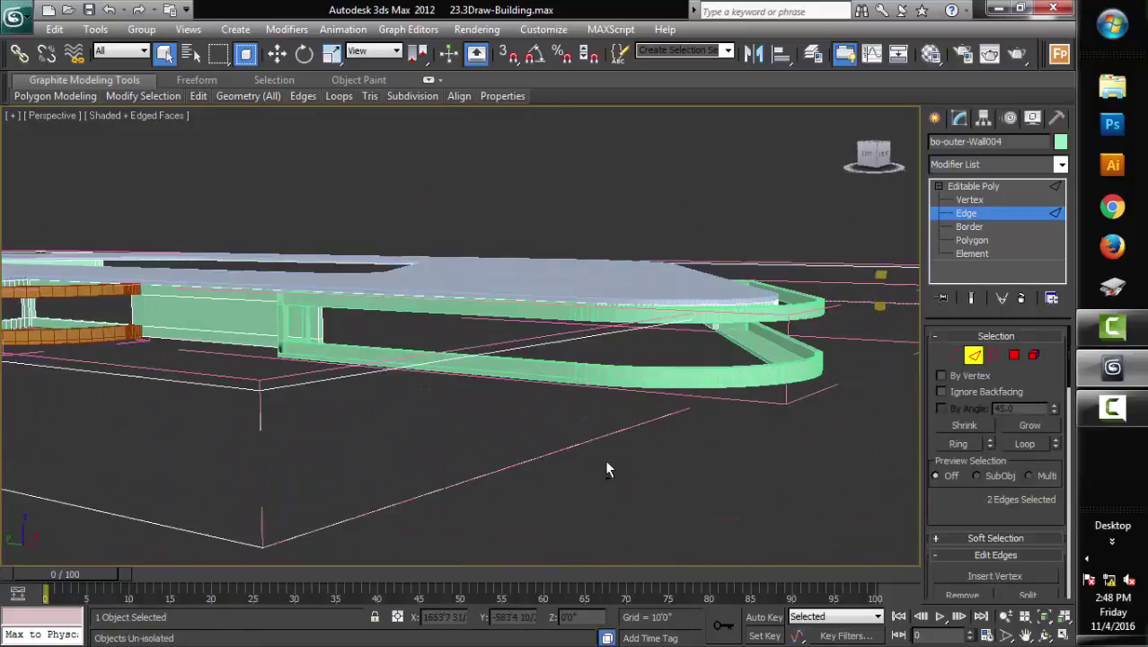
scroll(602, 463, "down", 2)
middle_click_drag(599, 463, 522, 460, "alt")
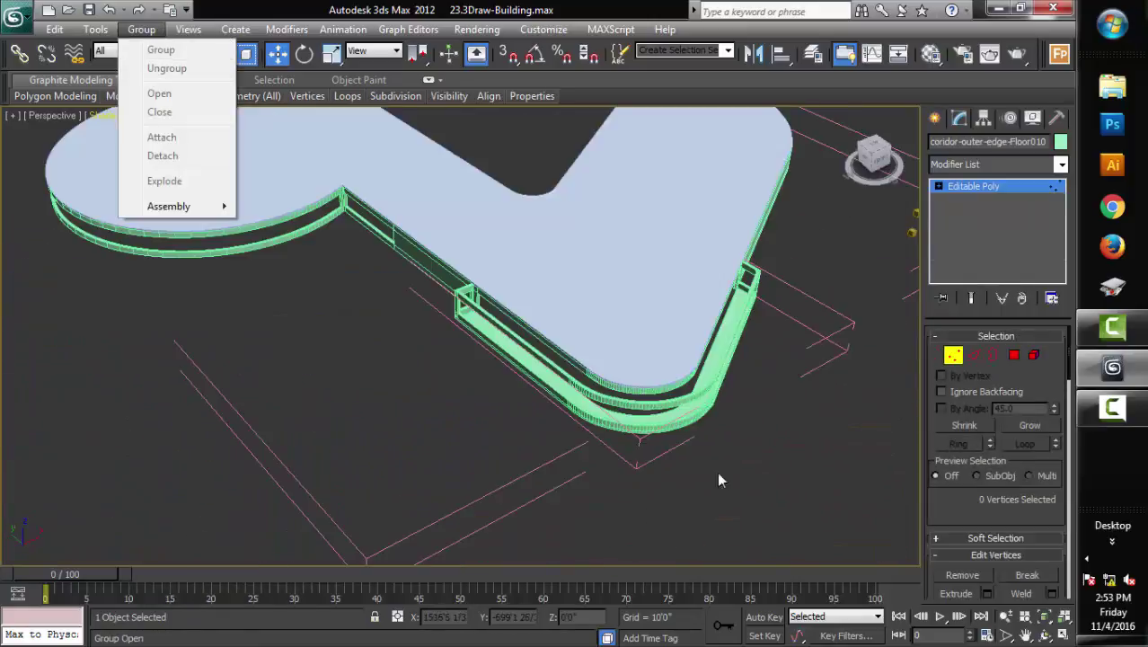
left_click(985, 186)
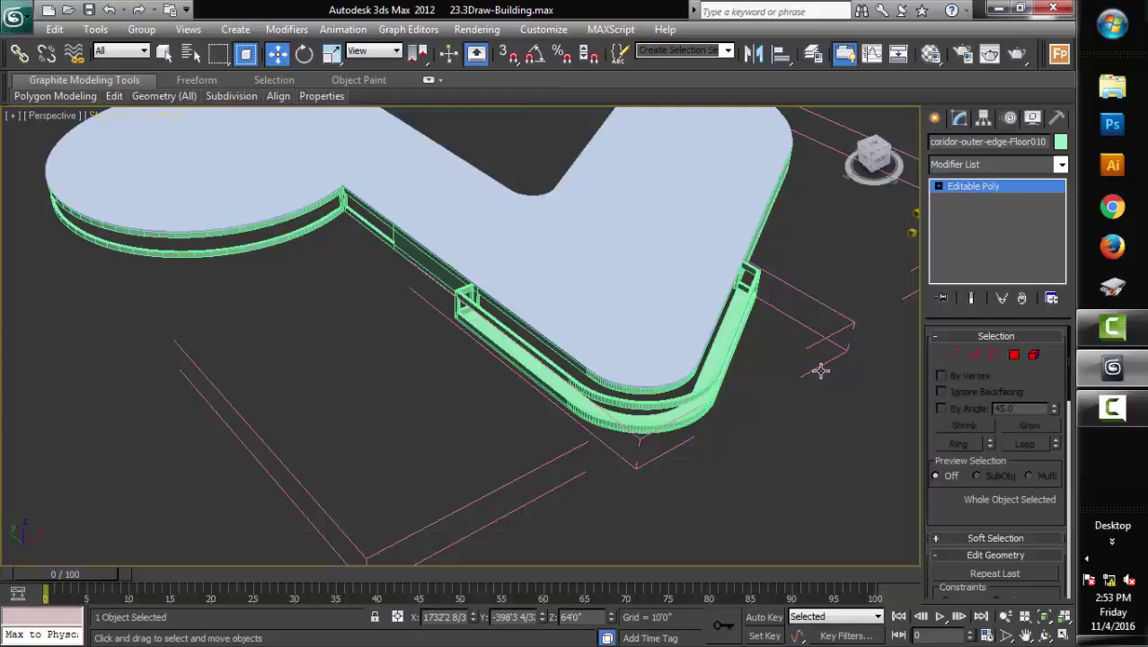
Close and hide the corridor group, then select the extruded upper roof outline
left_click(139, 30)
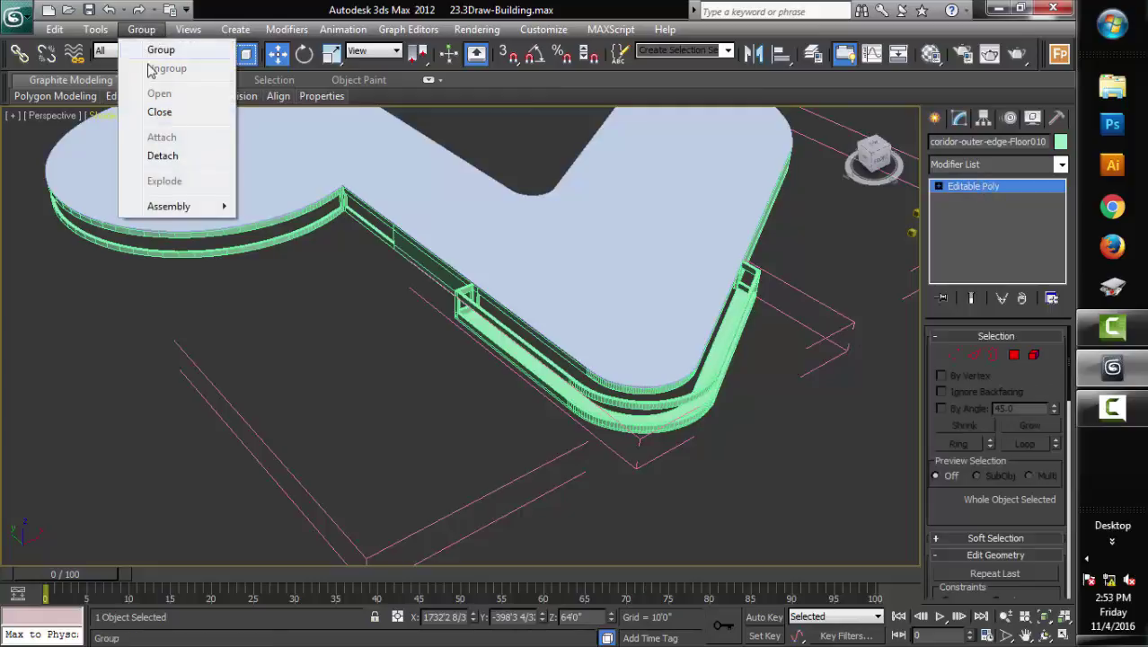
left_click(159, 113)
right_click(403, 352)
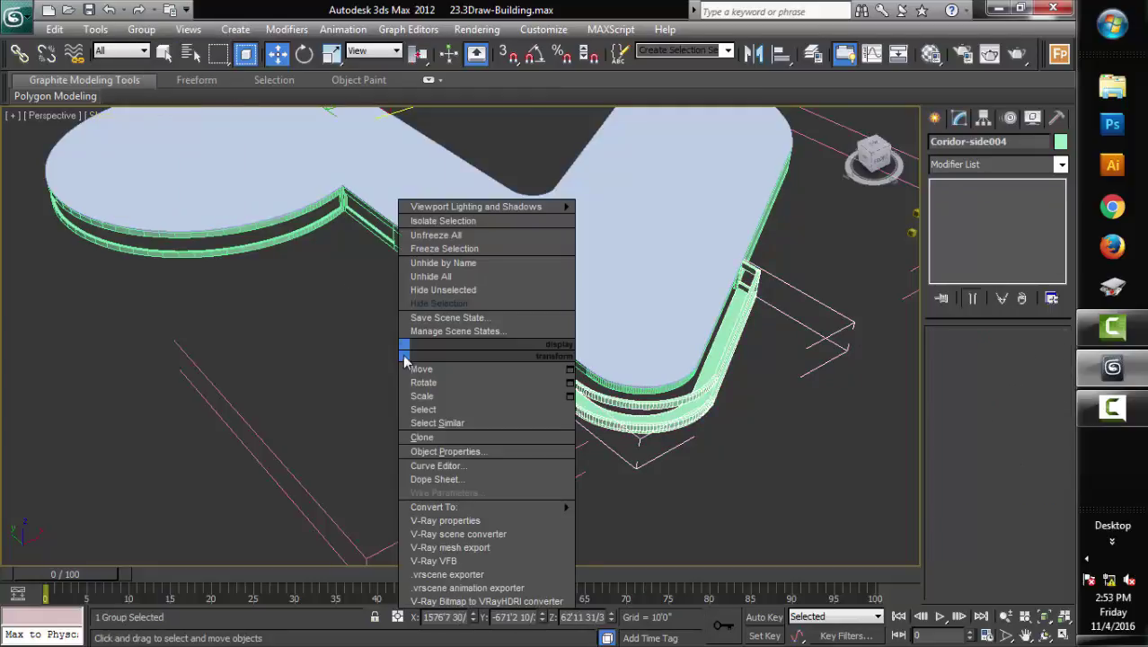
left_click(446, 306)
left_click(485, 283)
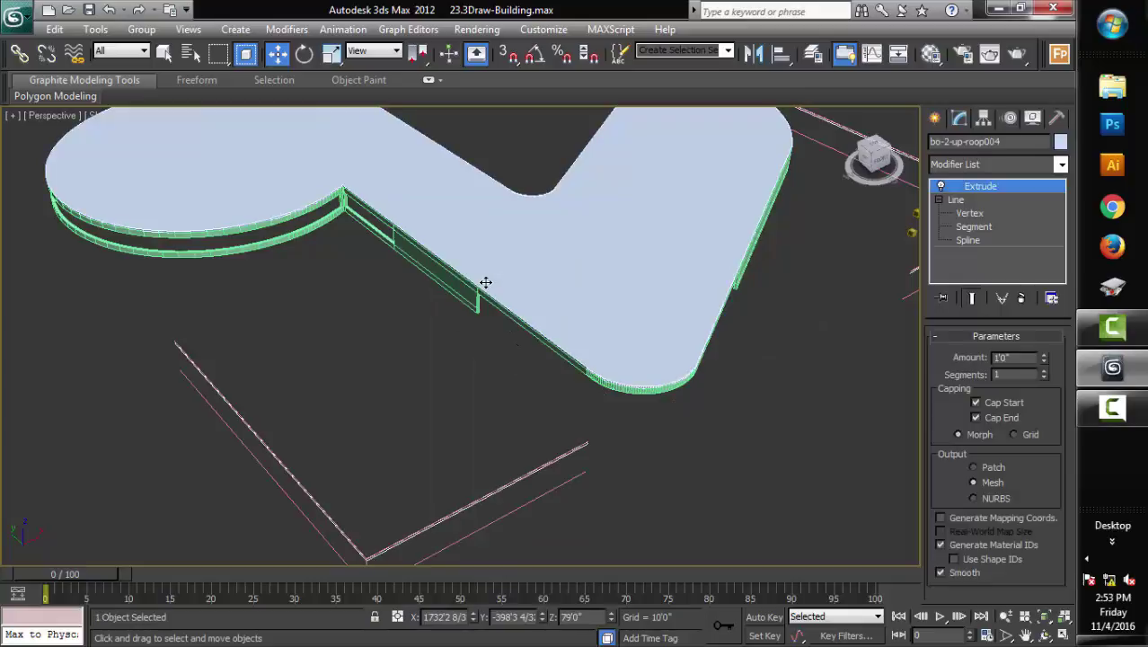
mouse_move(553, 356)
middle_mouse_down("alt")
mouse_move(586, 326)
mouse_move(573, 274)
middle_mouse_up("alt")
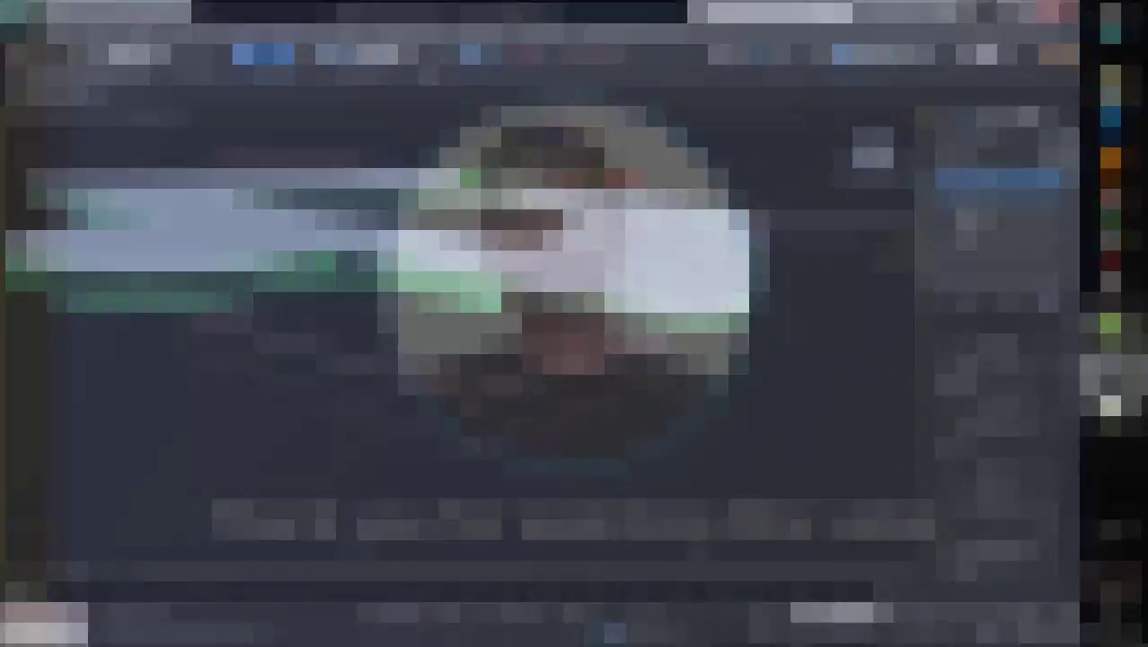